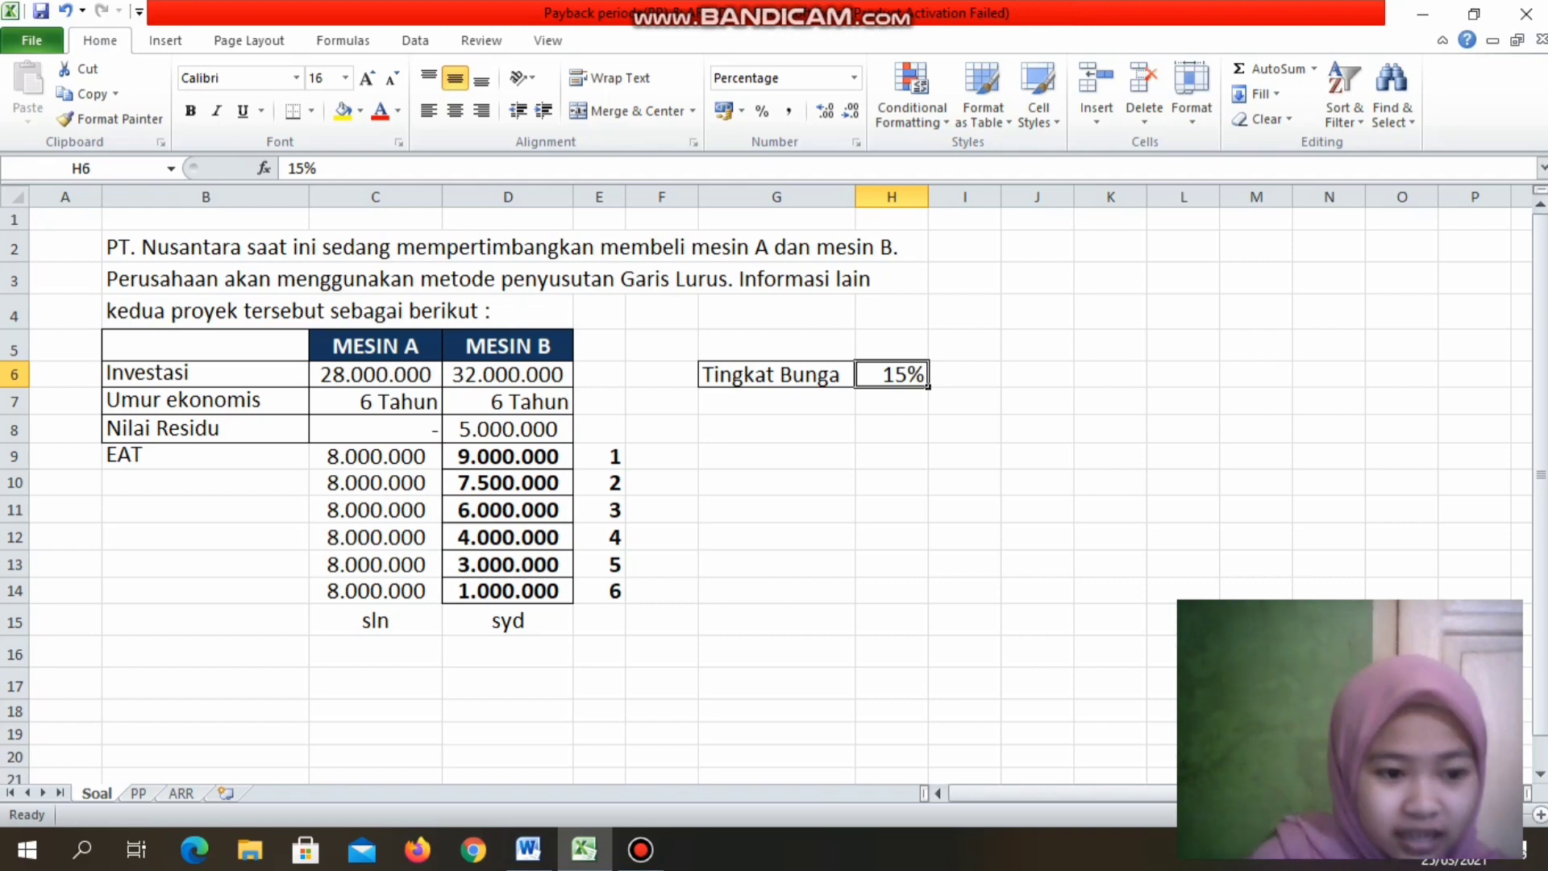
Step: On the PP sheet, link Mesin A's initial investment in E2 to the Mesin A investment value in Soal!C6
click(206, 456)
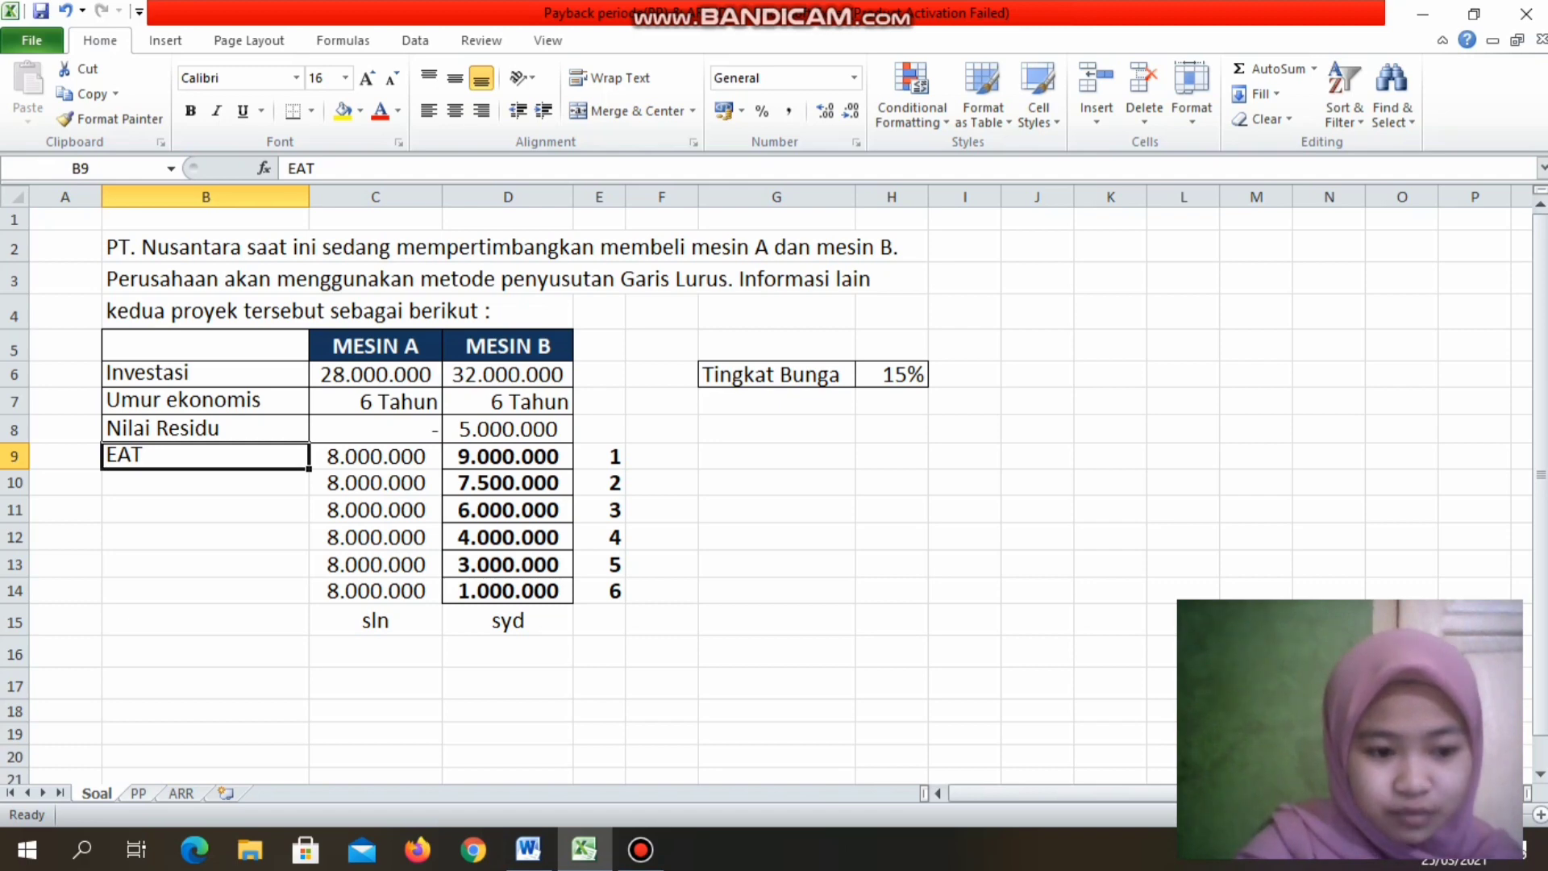
key(ctrl+Page_Down)
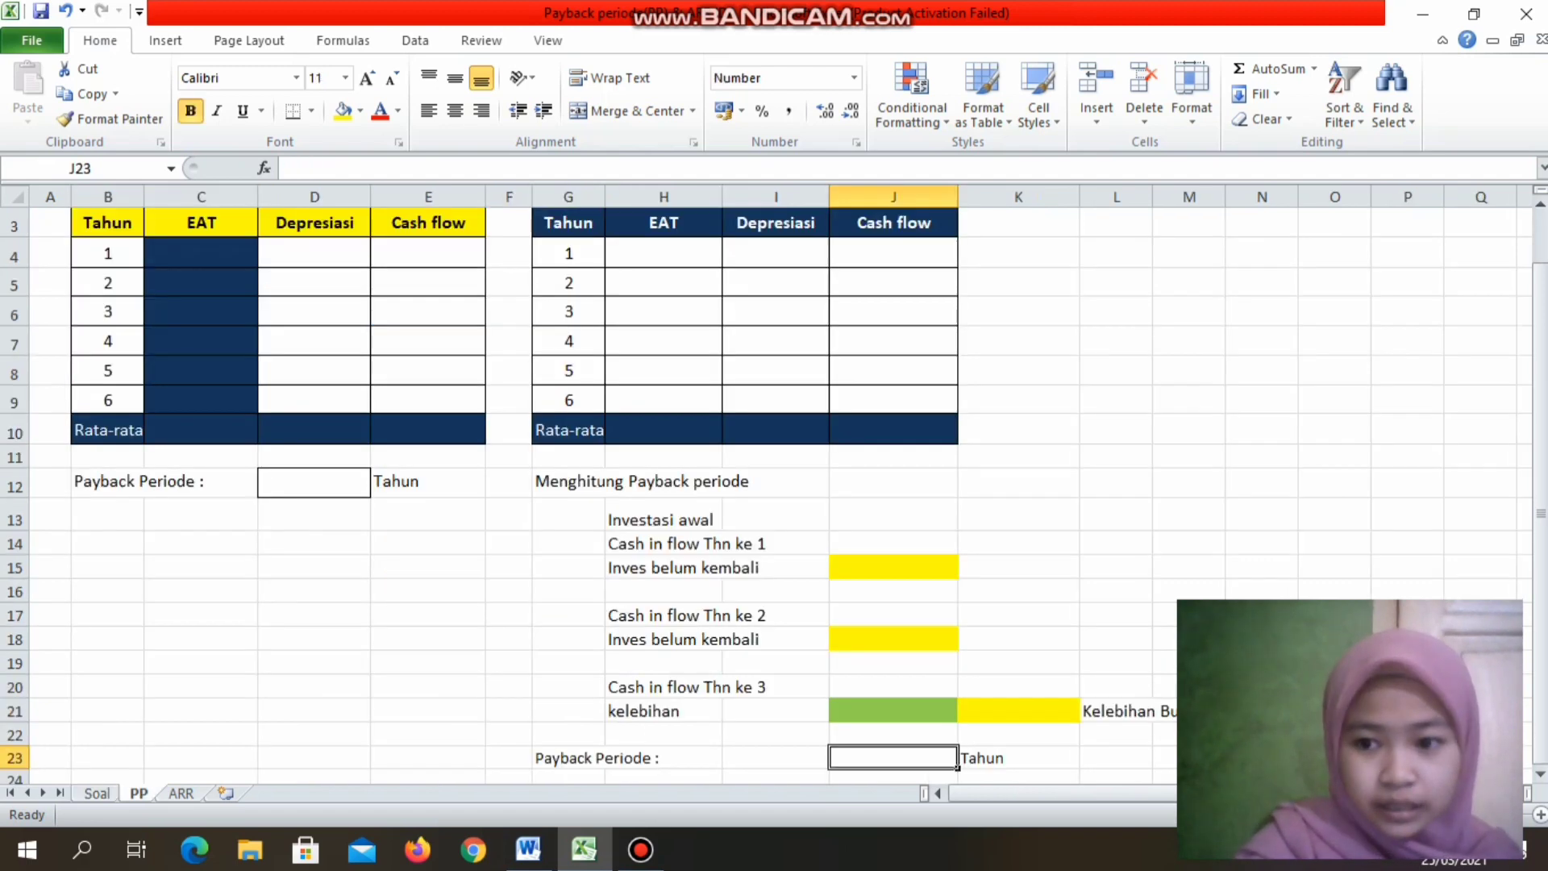
mouse_move(1541, 371)
mouse_down()
mouse_move(1541, 323)
mouse_move(1541, 368)
mouse_up()
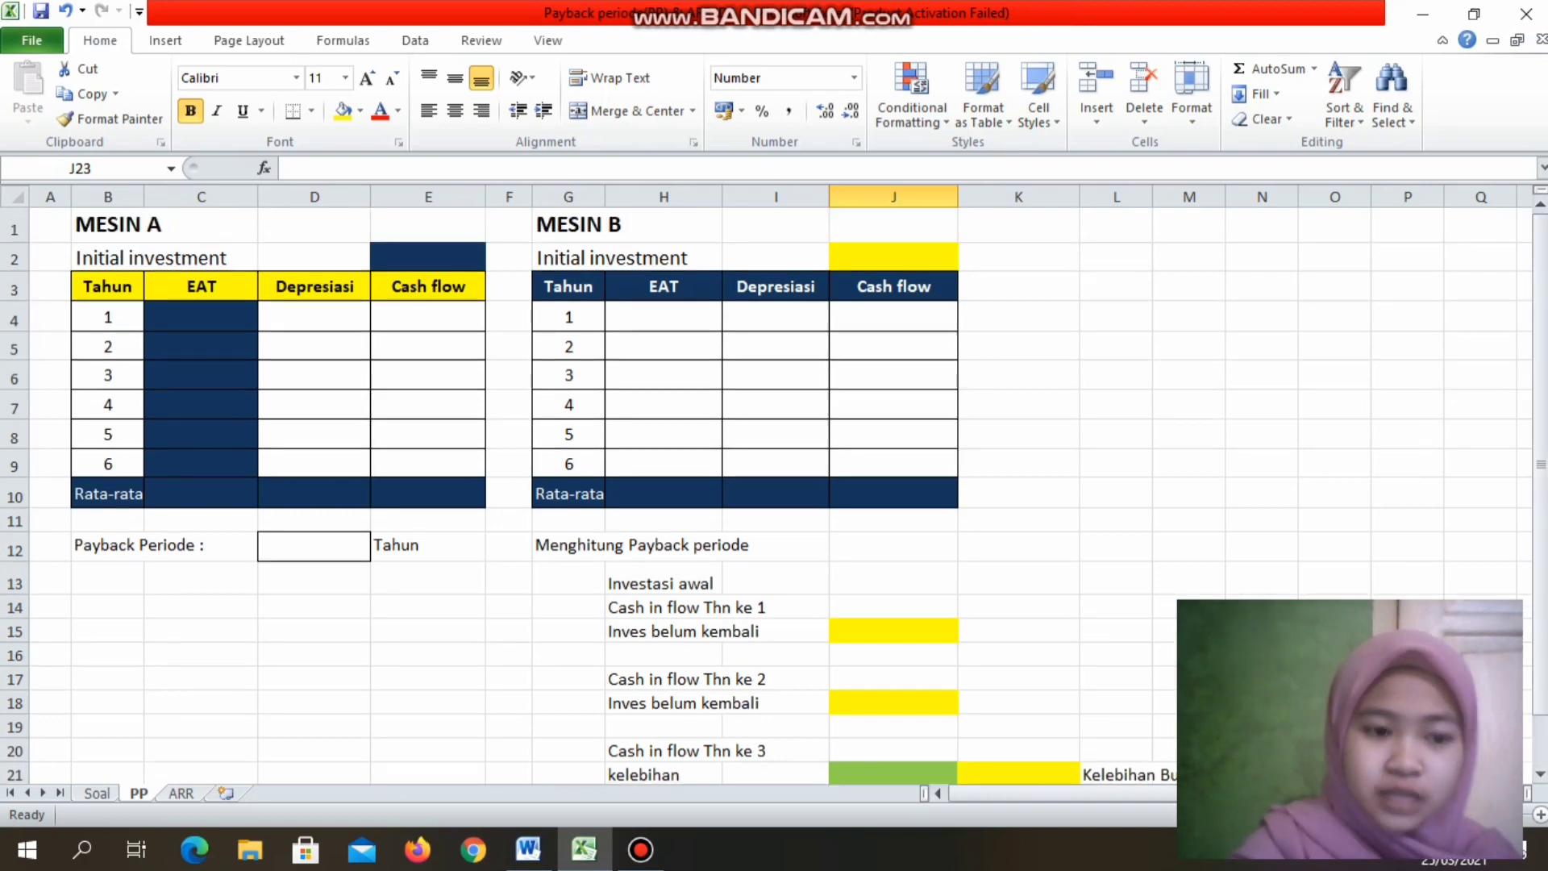
click(429, 257)
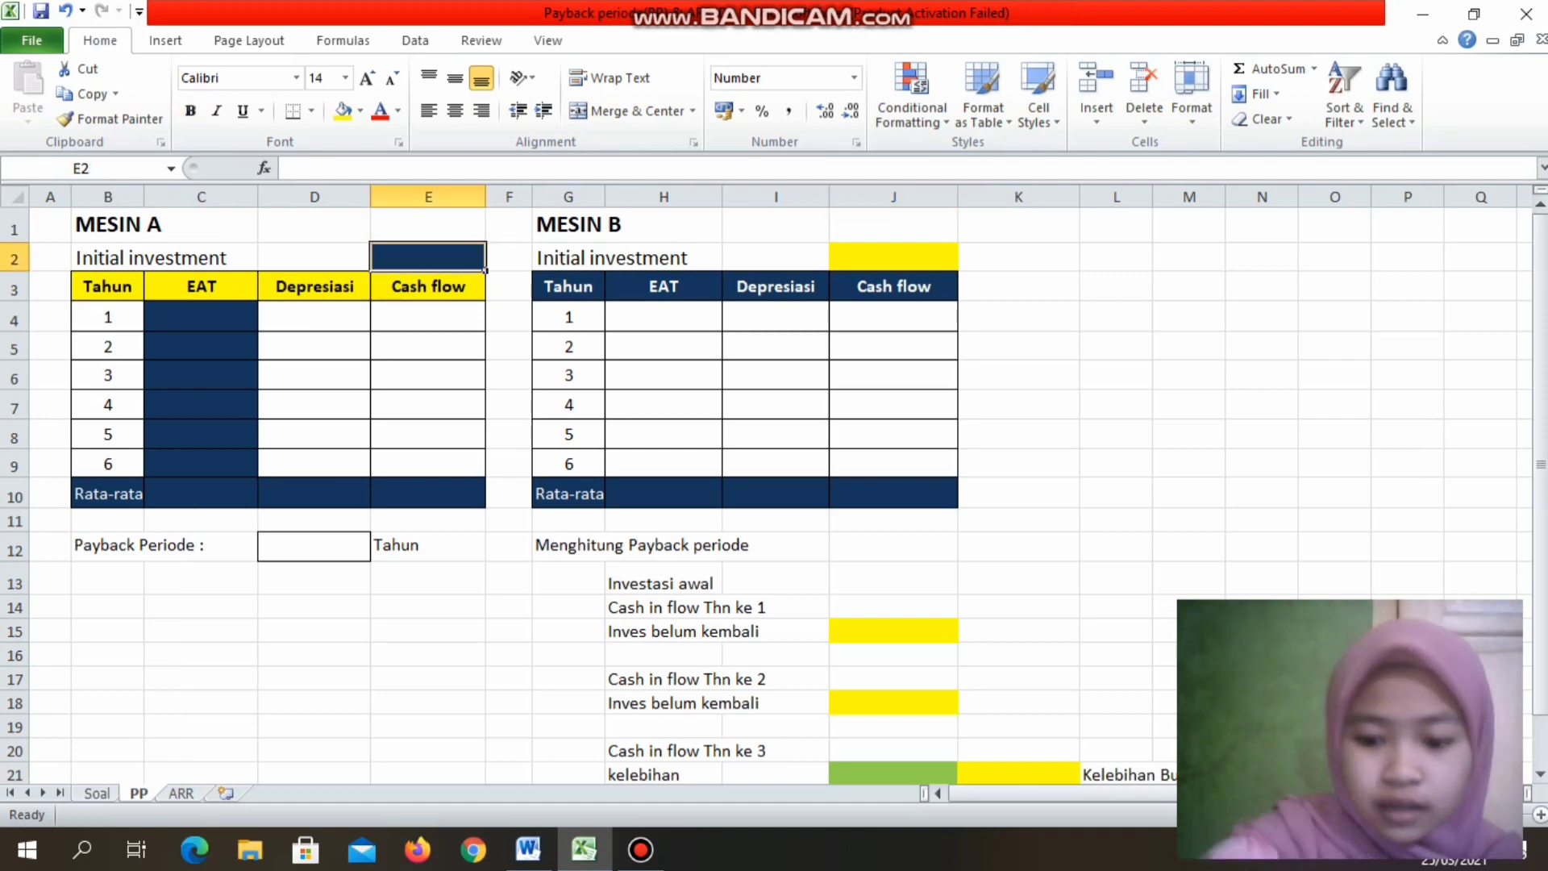
text(=)
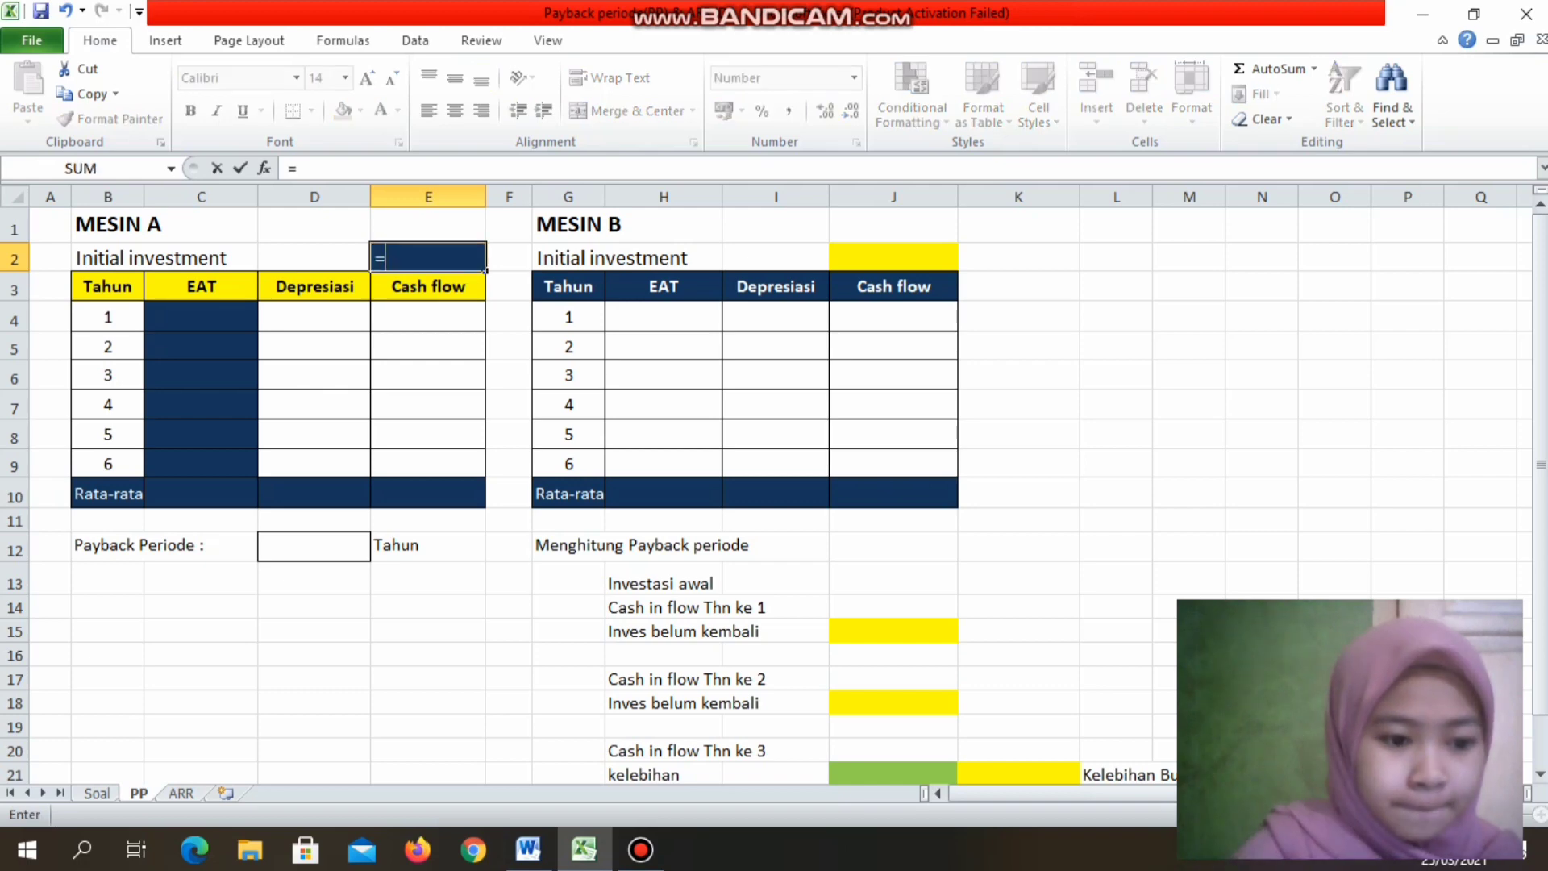
click(97, 794)
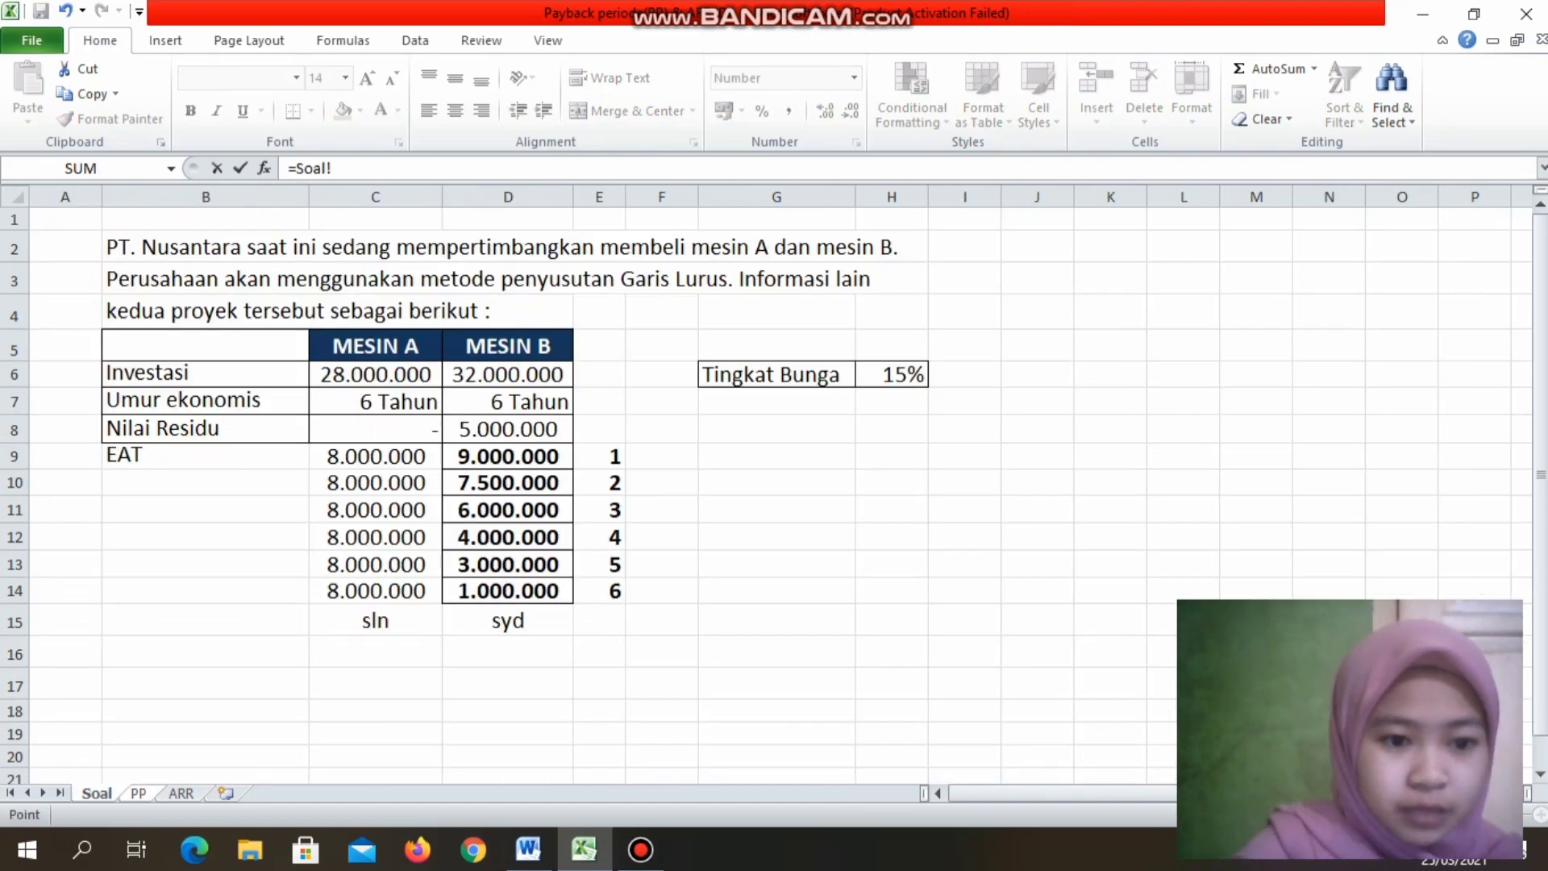
click(376, 374)
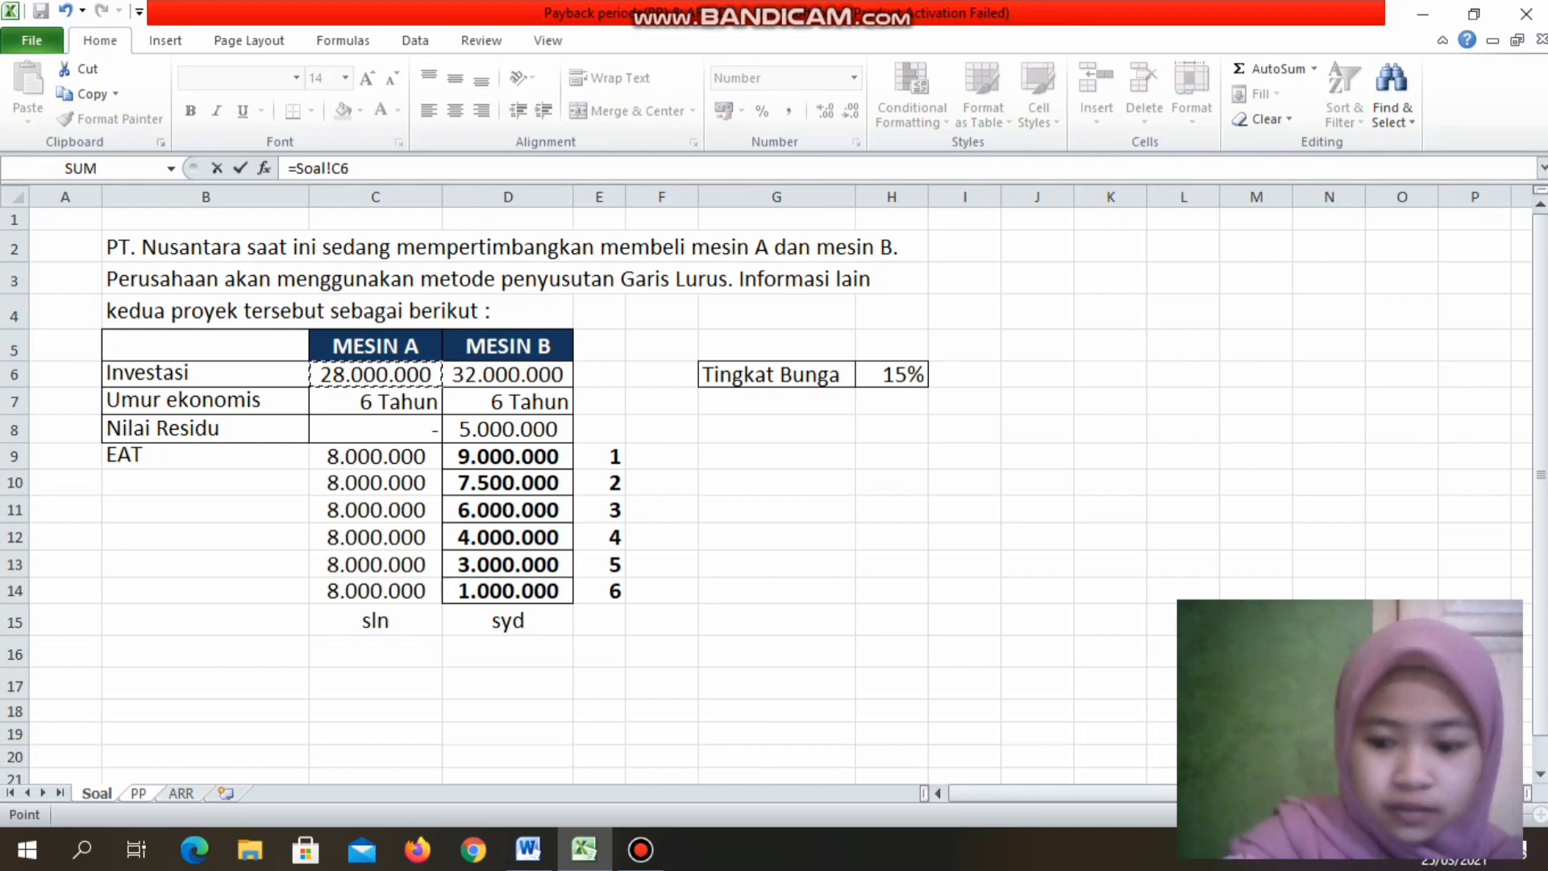
key(Return)
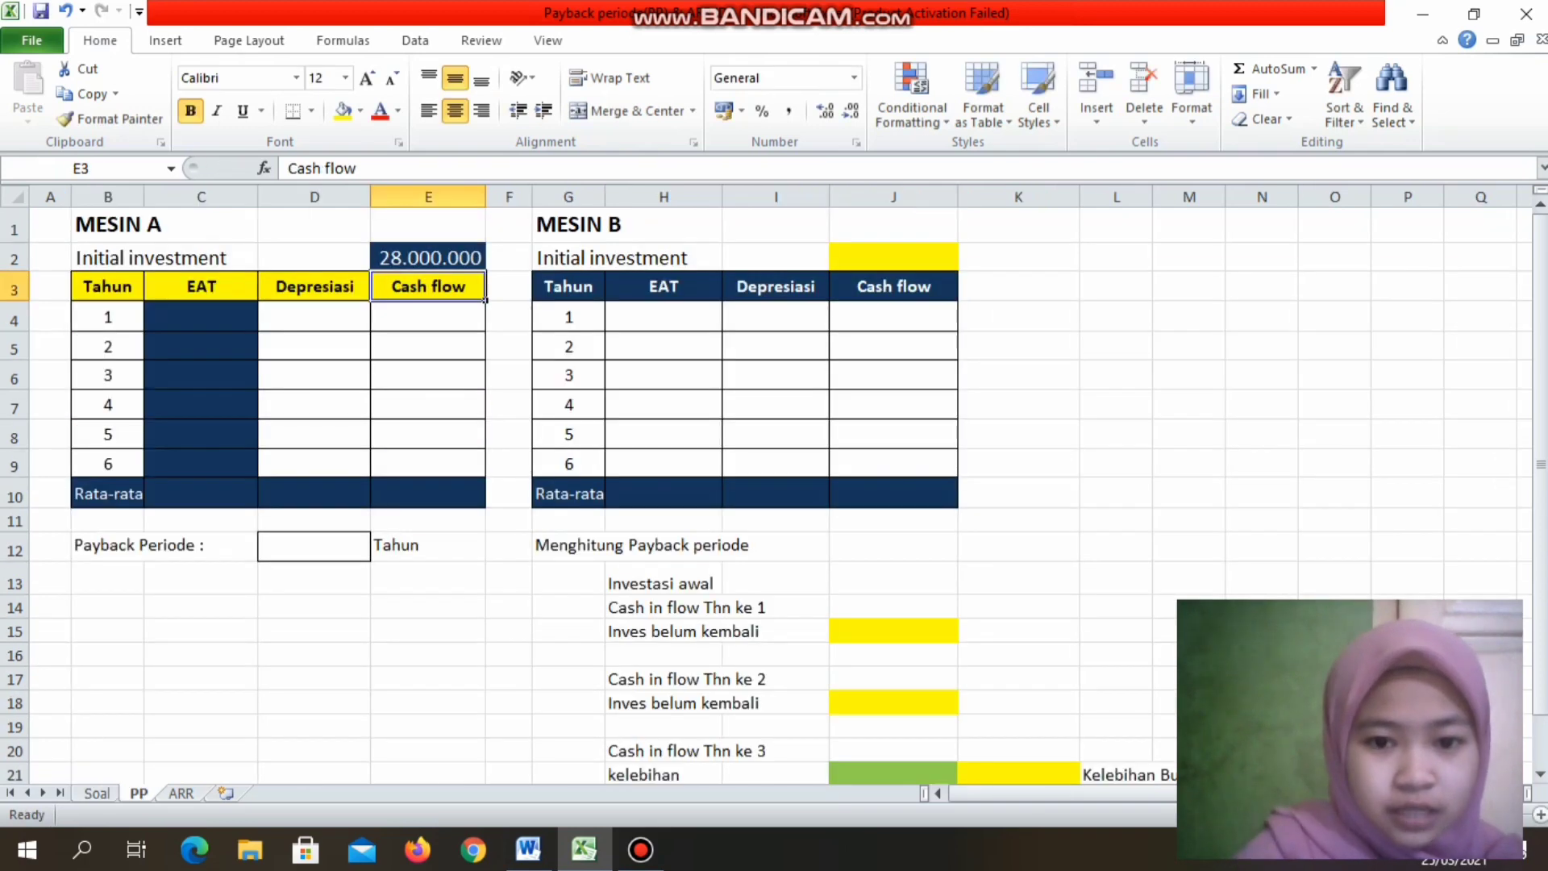
Step: Link Mesin B's initial investment in J2 to the Mesin B investment value in Soal!D6
click(893, 258)
text(=)
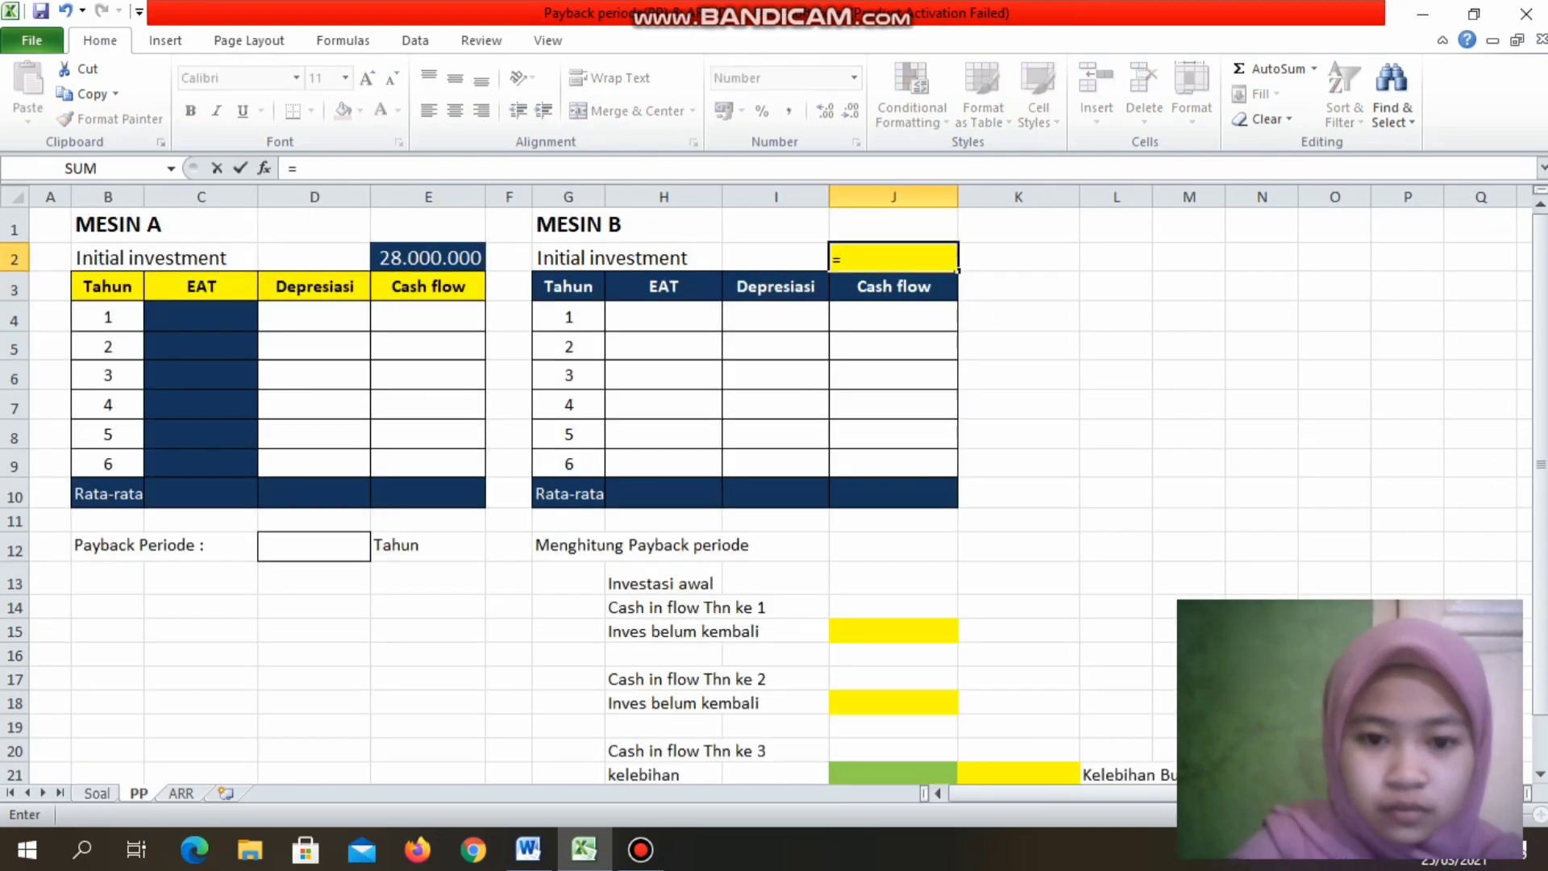
click(97, 794)
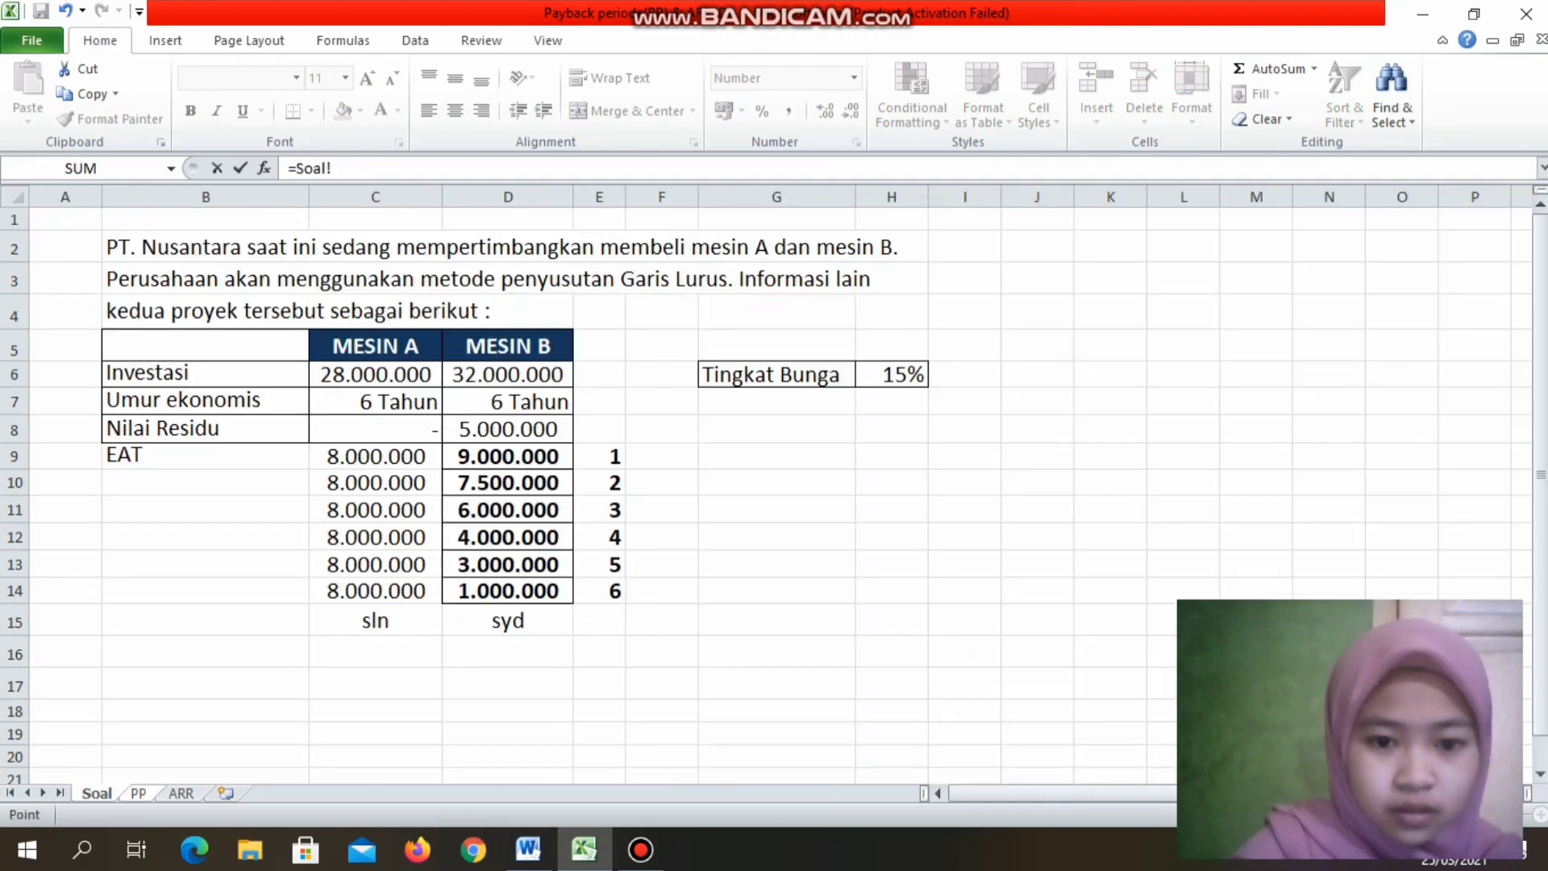
click(508, 374)
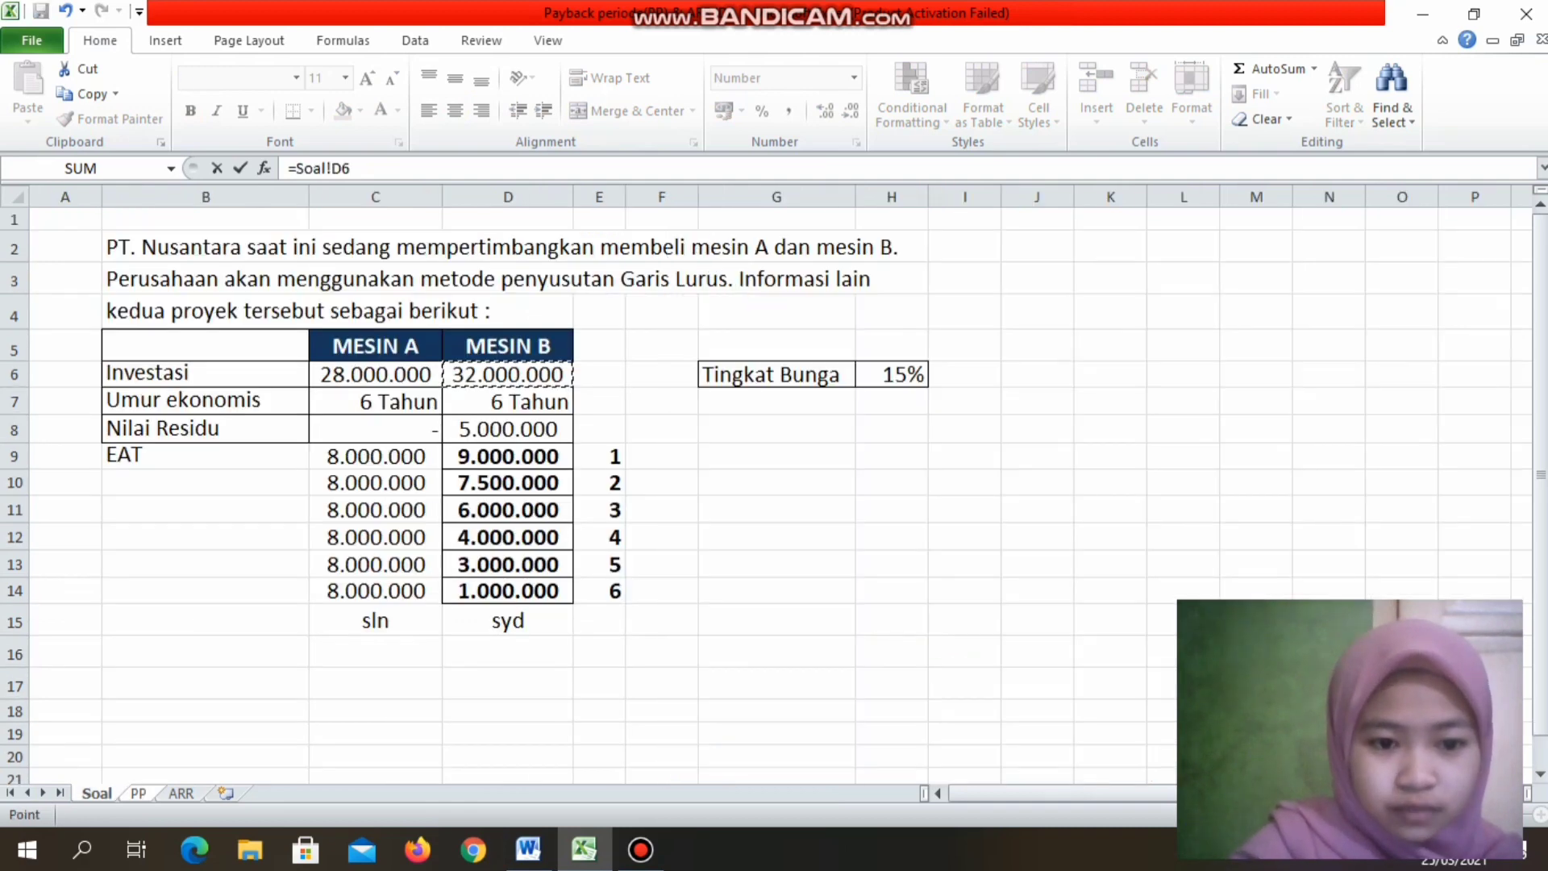
key(Return)
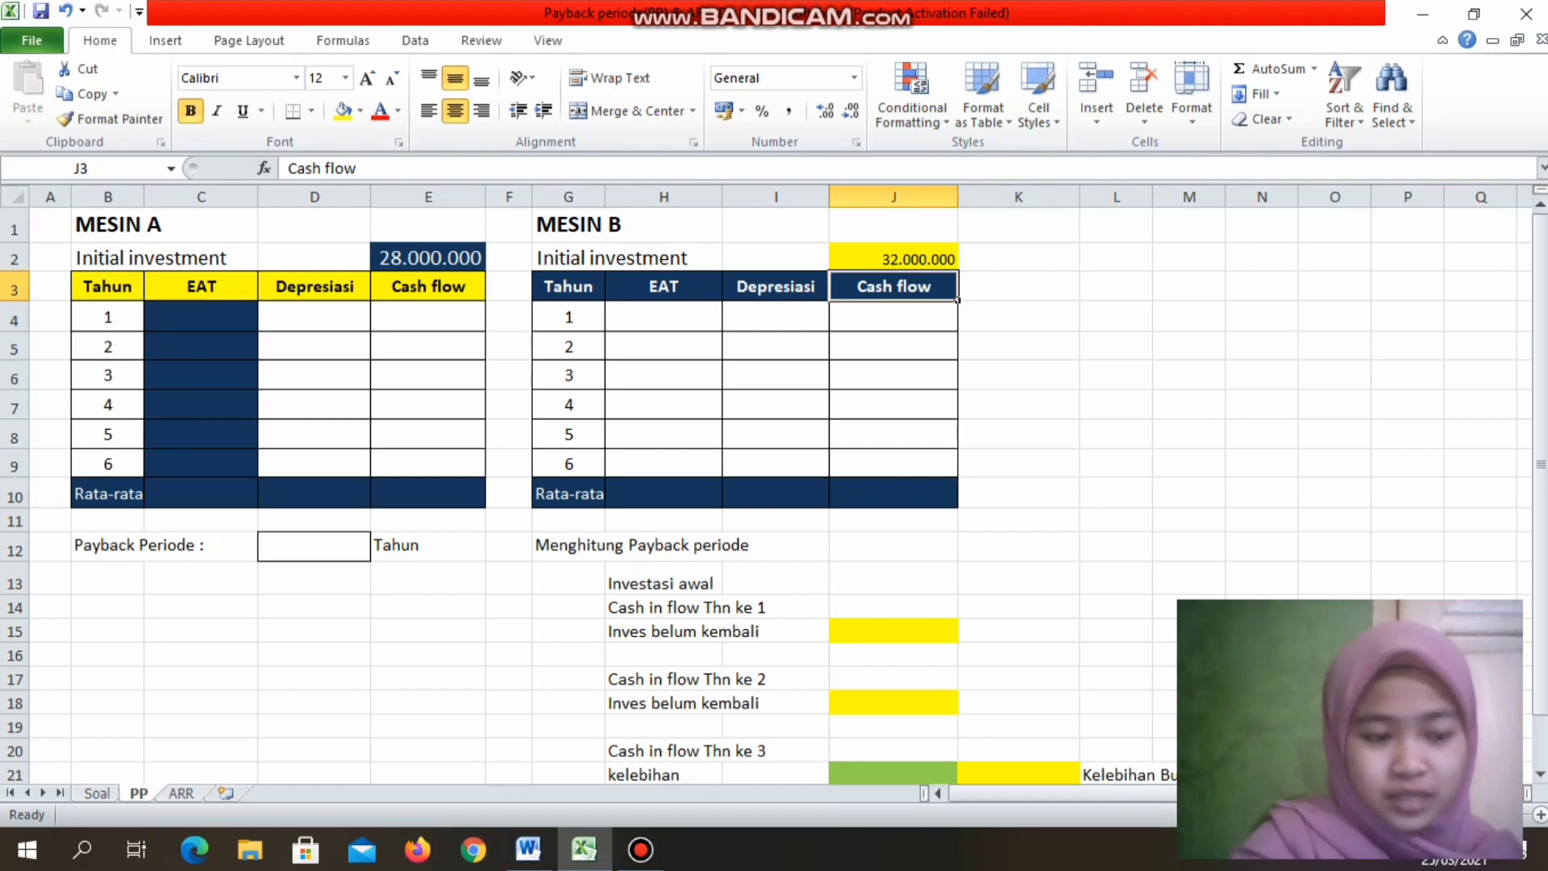
Step: Link Mesin A's year 1 EAT in C4 to Soal!C9 with a relative reference
click(201, 317)
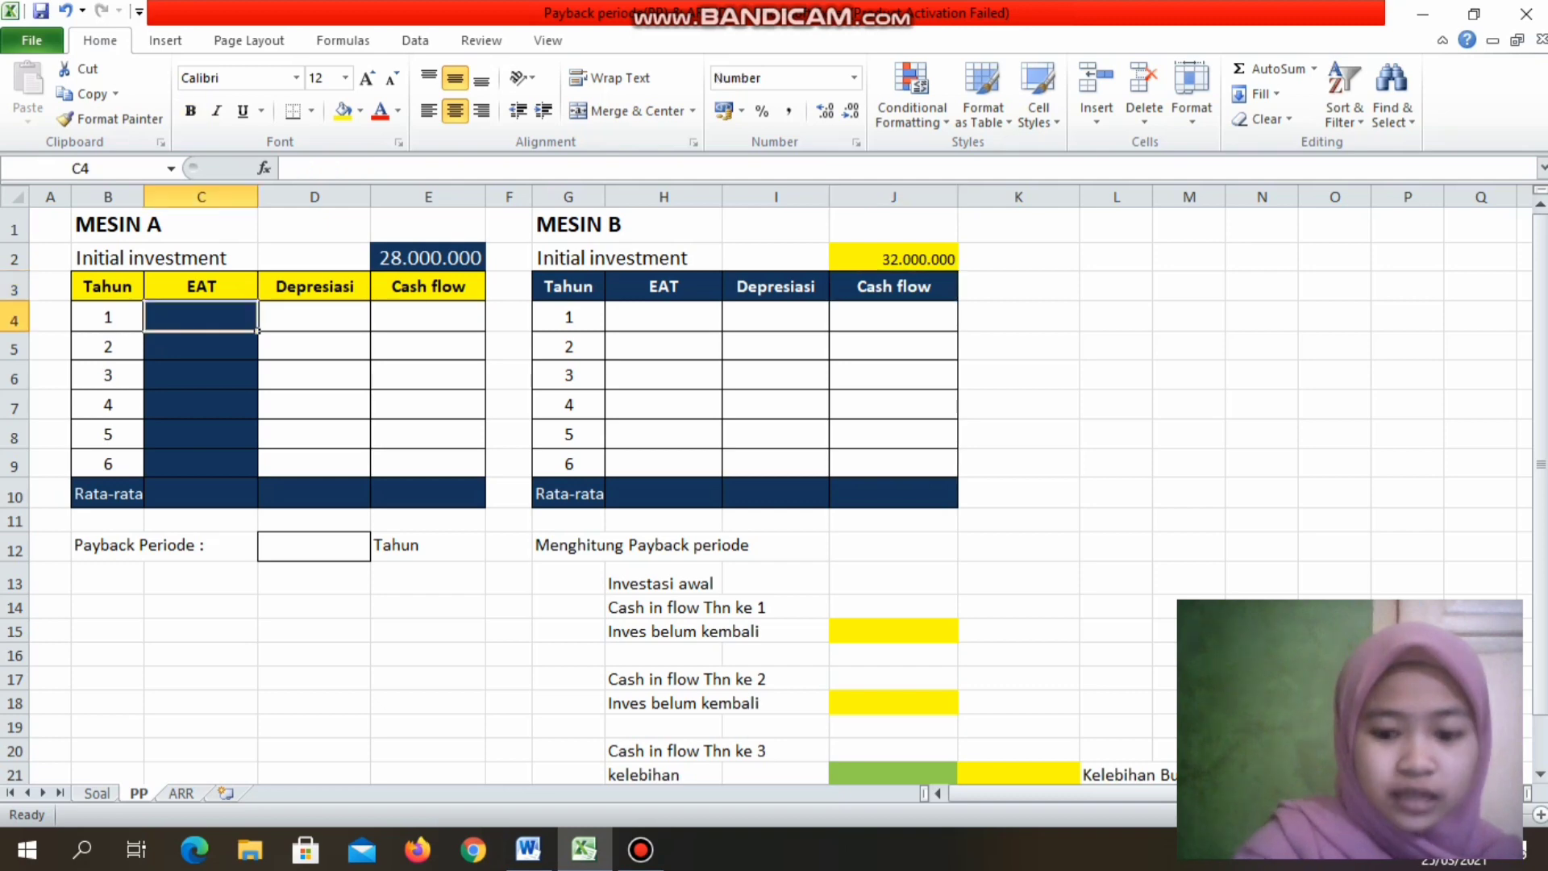
text(=)
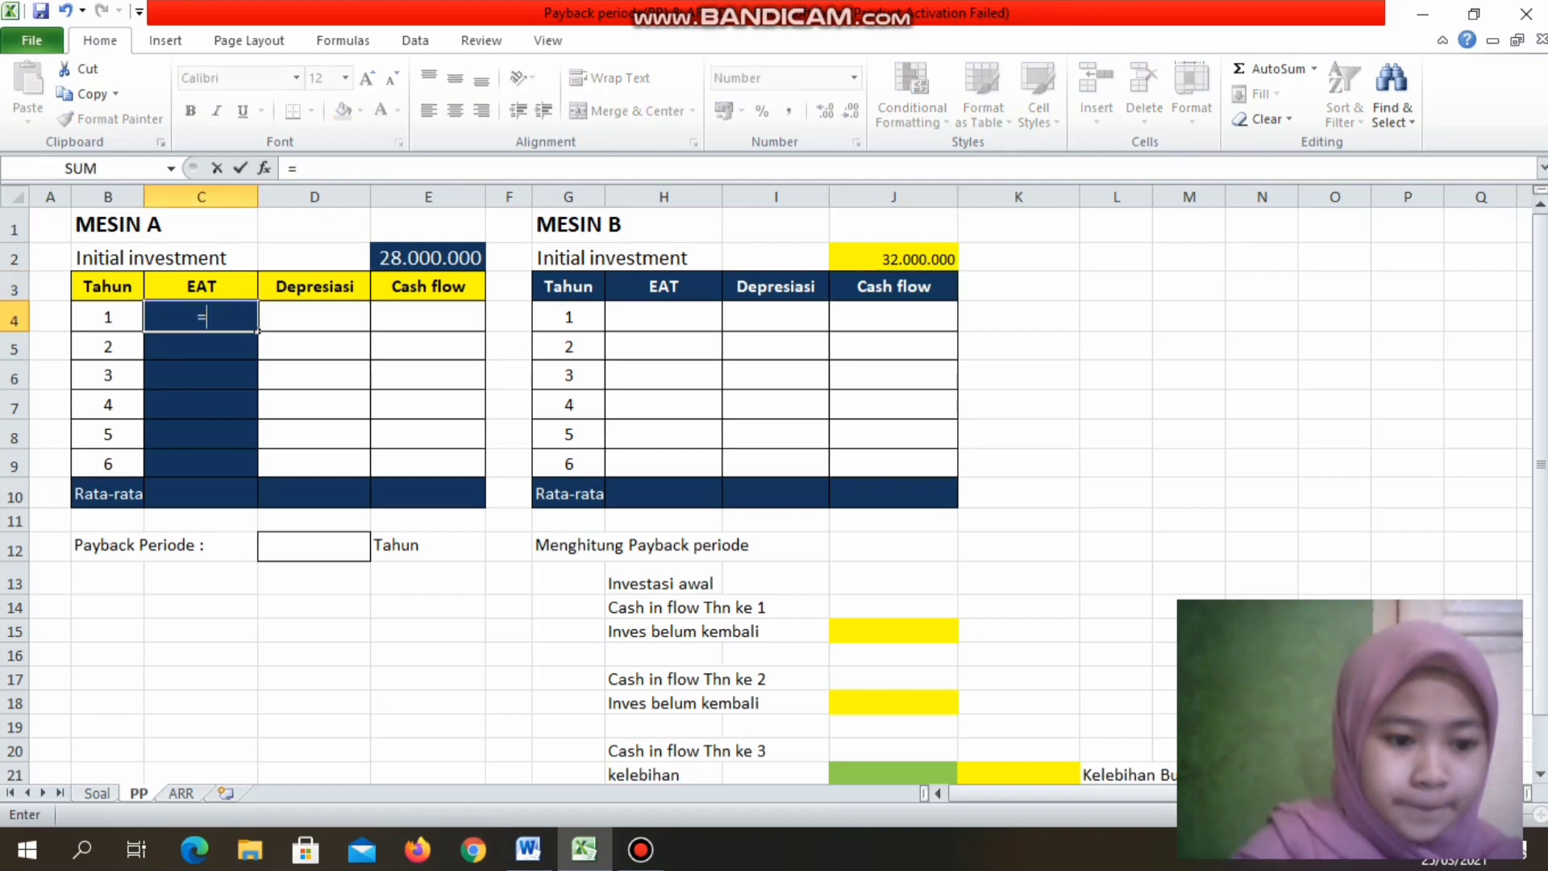
click(96, 793)
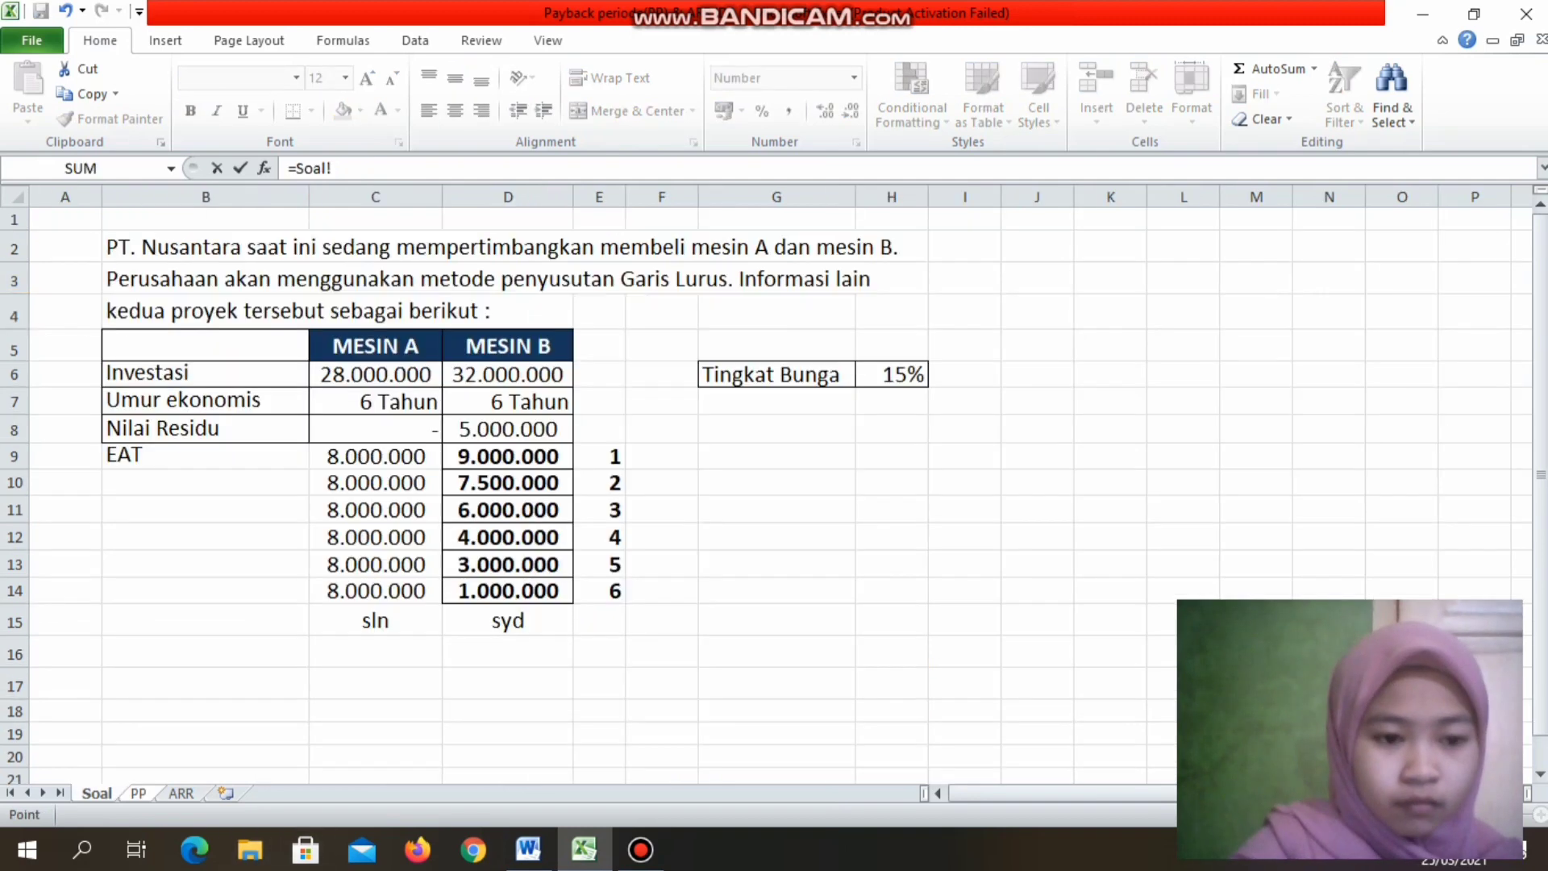
click(376, 456)
key(Return)
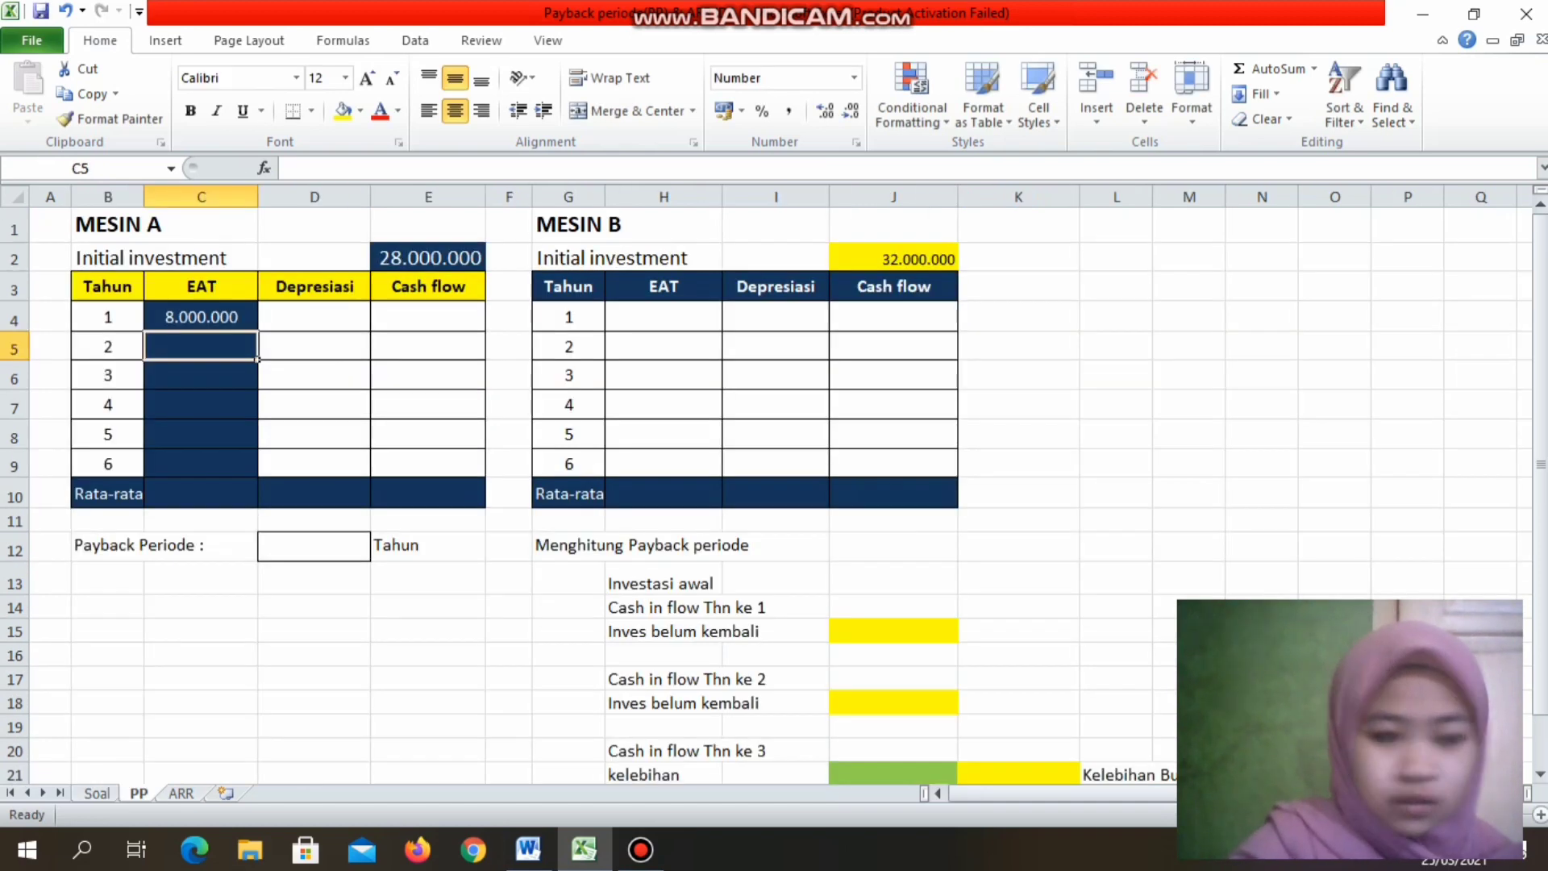
Step: Replace Mesin A's year 1 EAT link with the absolute reference =Soal!$C$9 and fill it down through year 6
click(202, 317)
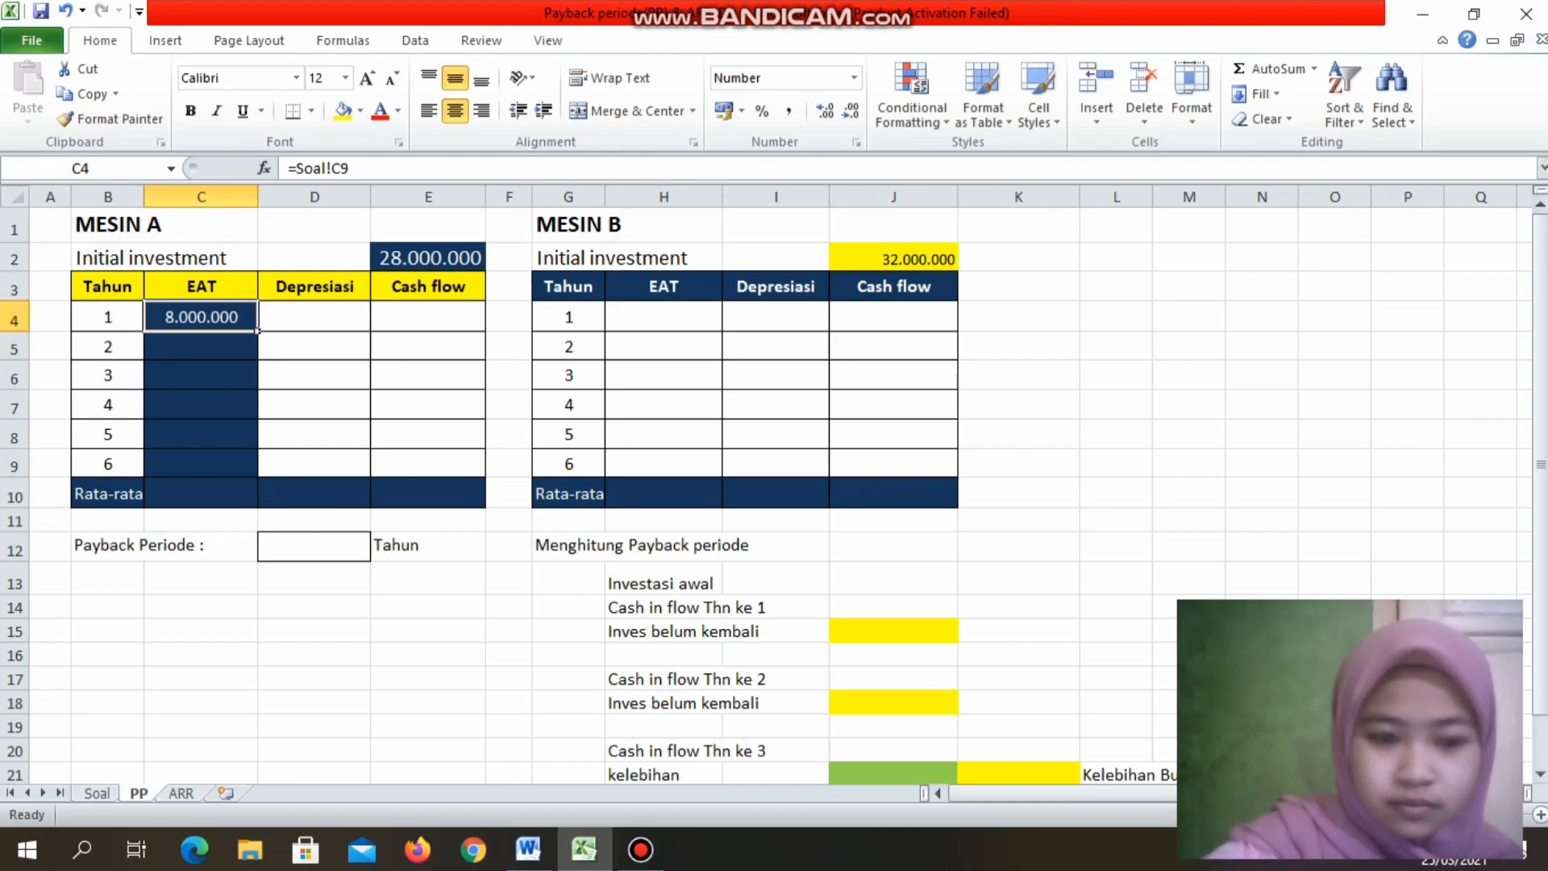
key(Delete)
text(=)
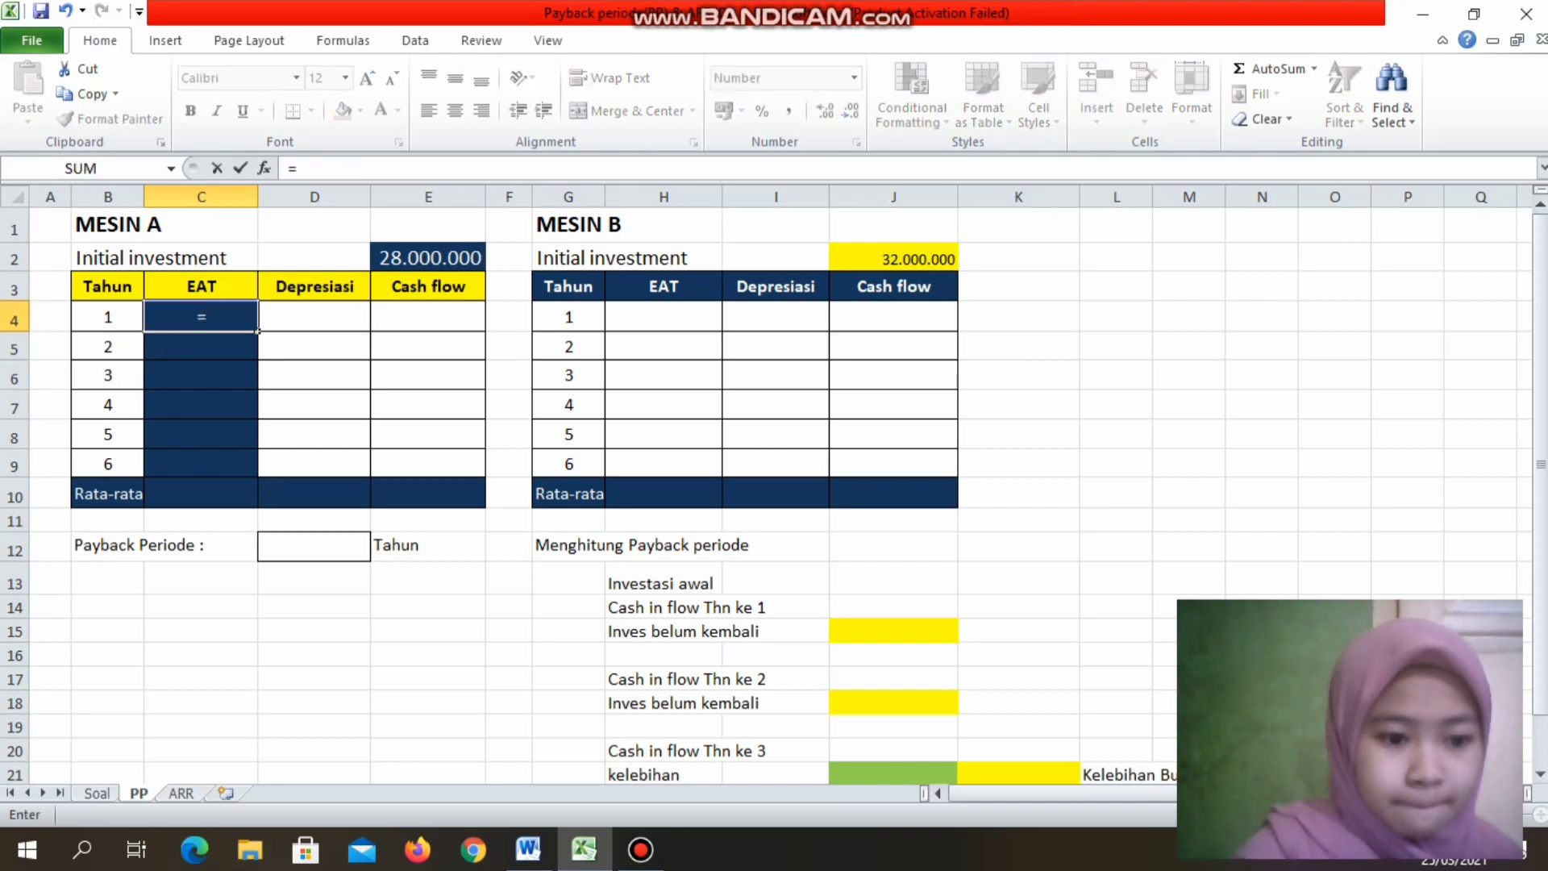
key(ctrl+Page_Up)
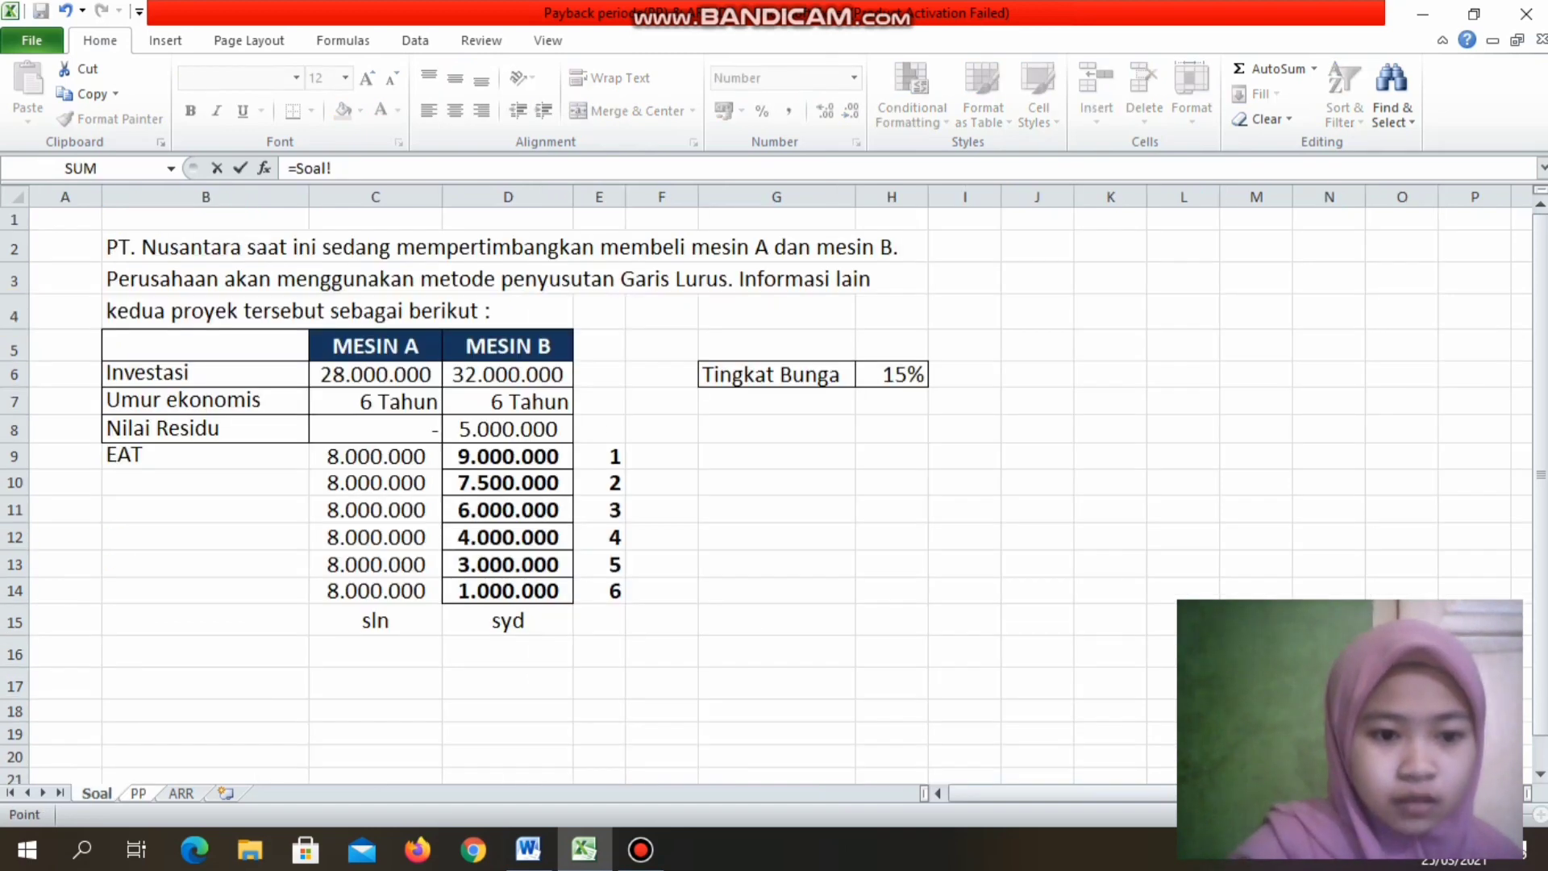
click(375, 457)
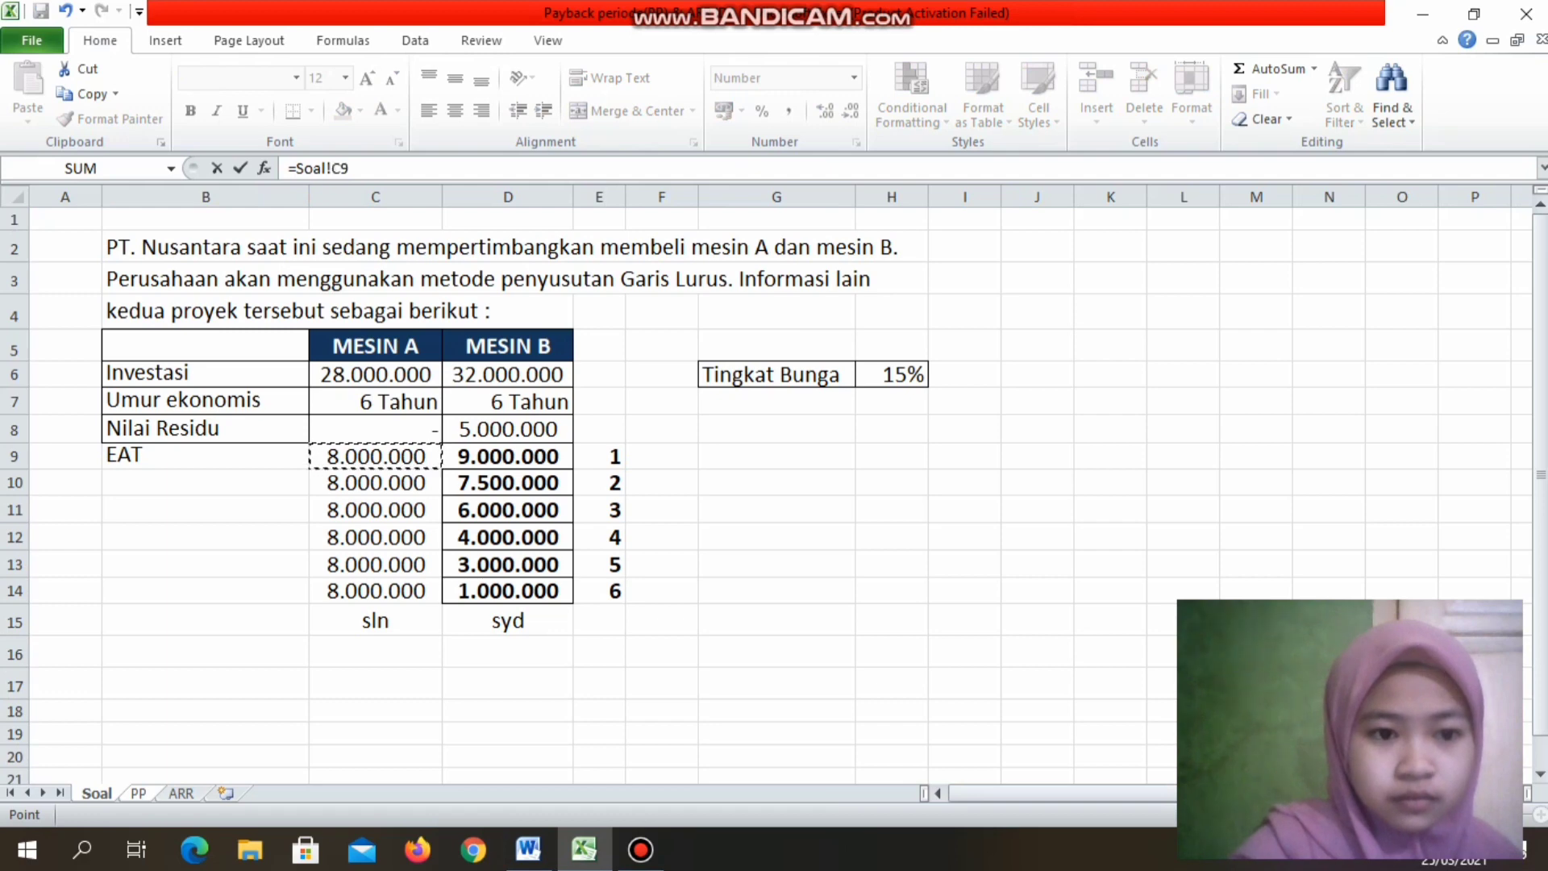
key(F4)
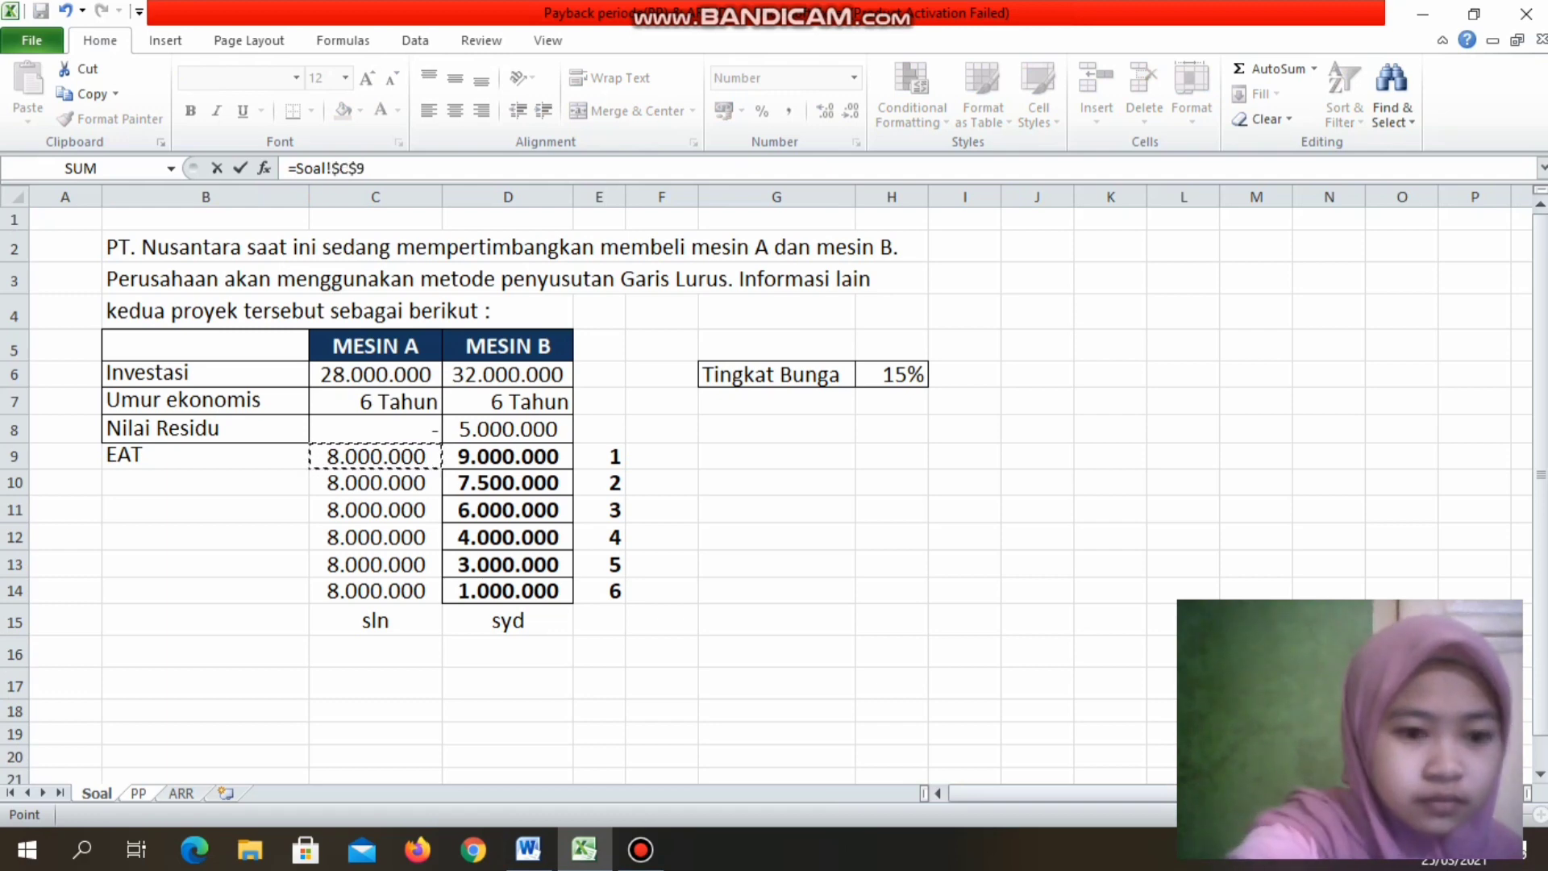
key(Return)
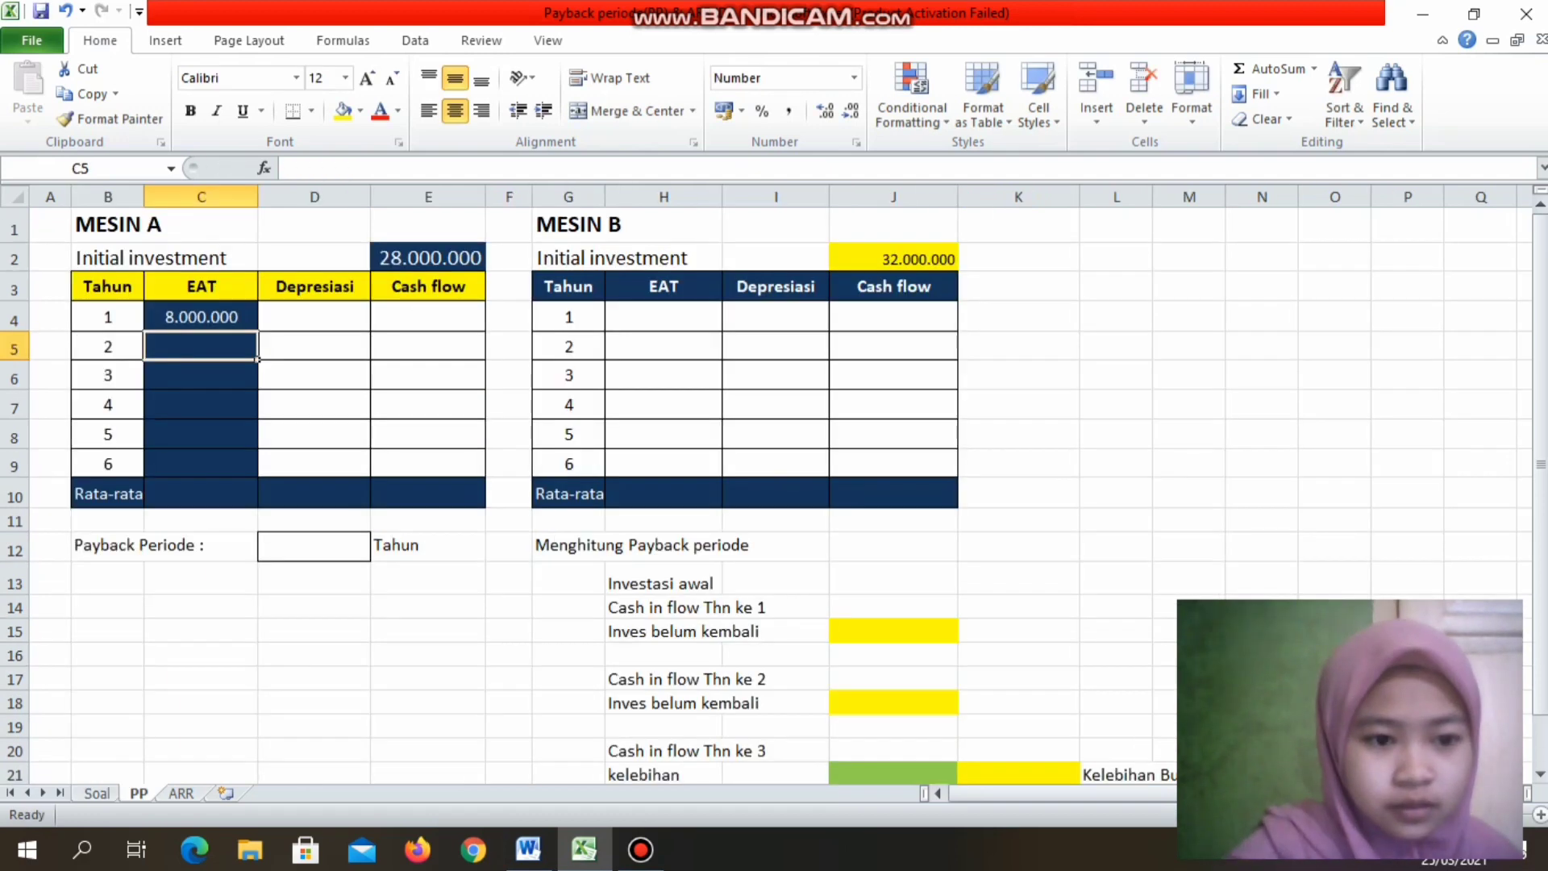
click(200, 317)
drag(258, 331, 258, 477)
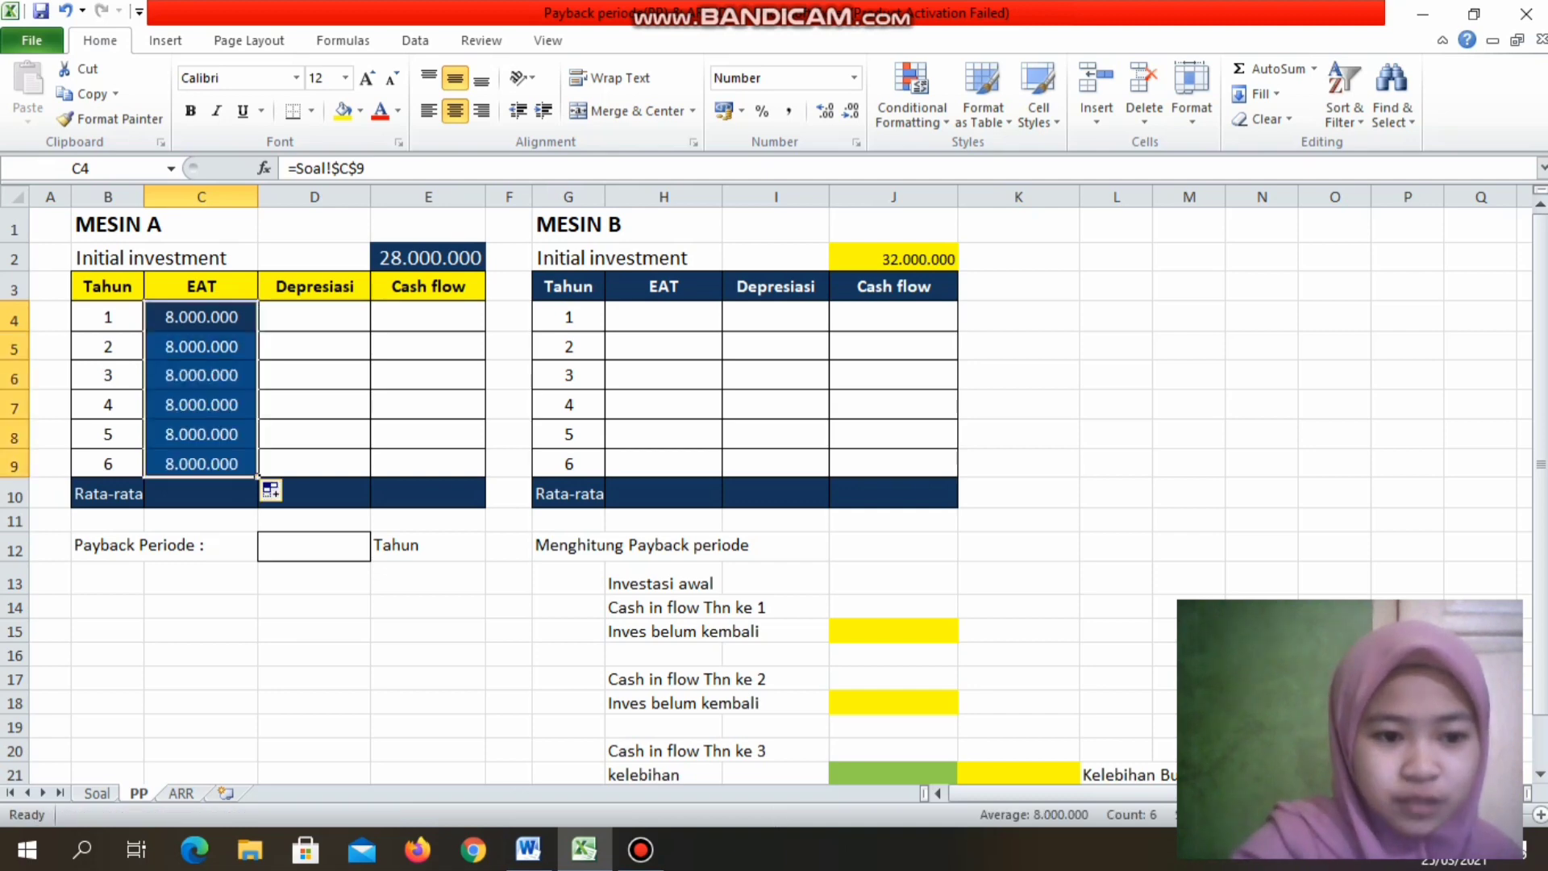
Step: Calculate Mesin A's year 1 depreciation in D4 with =SLN($E$2;0;6) and fill the formula down through year 6
click(365, 326)
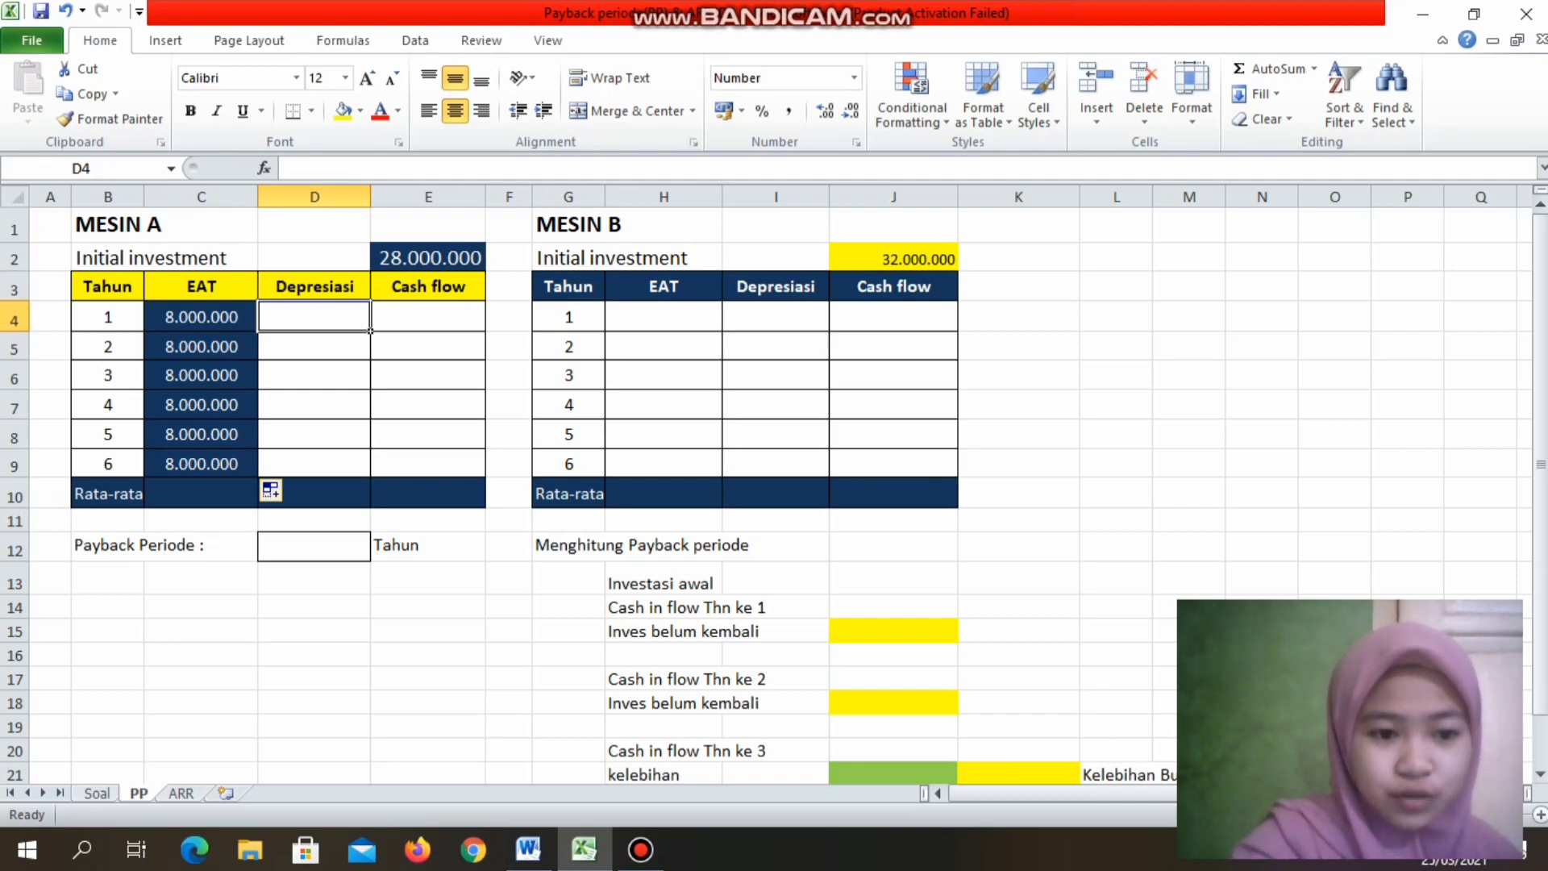
text(=s)
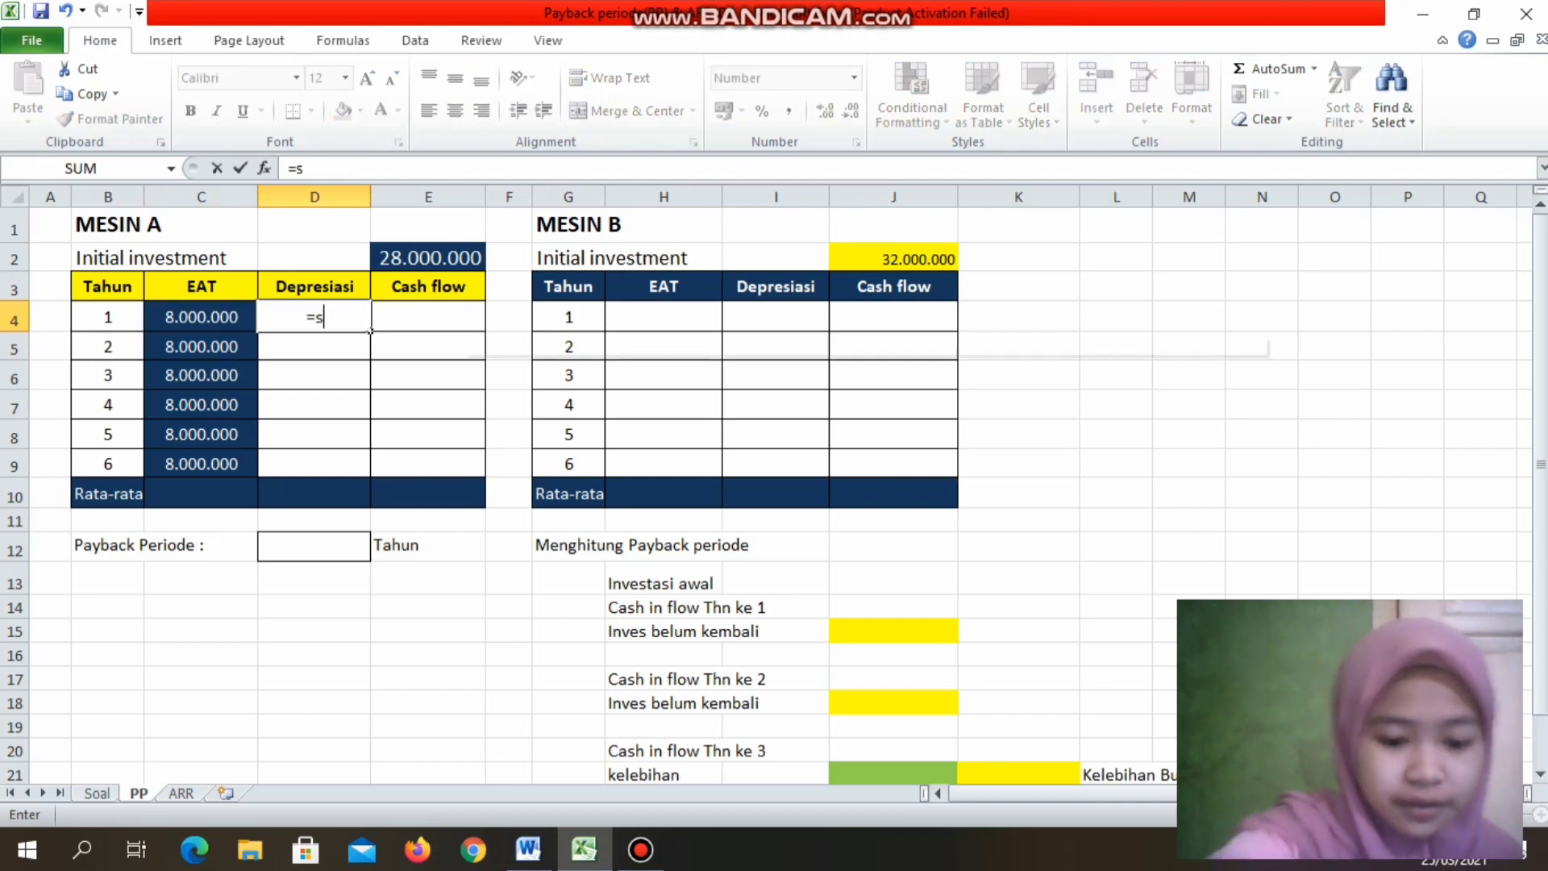
text(ln)
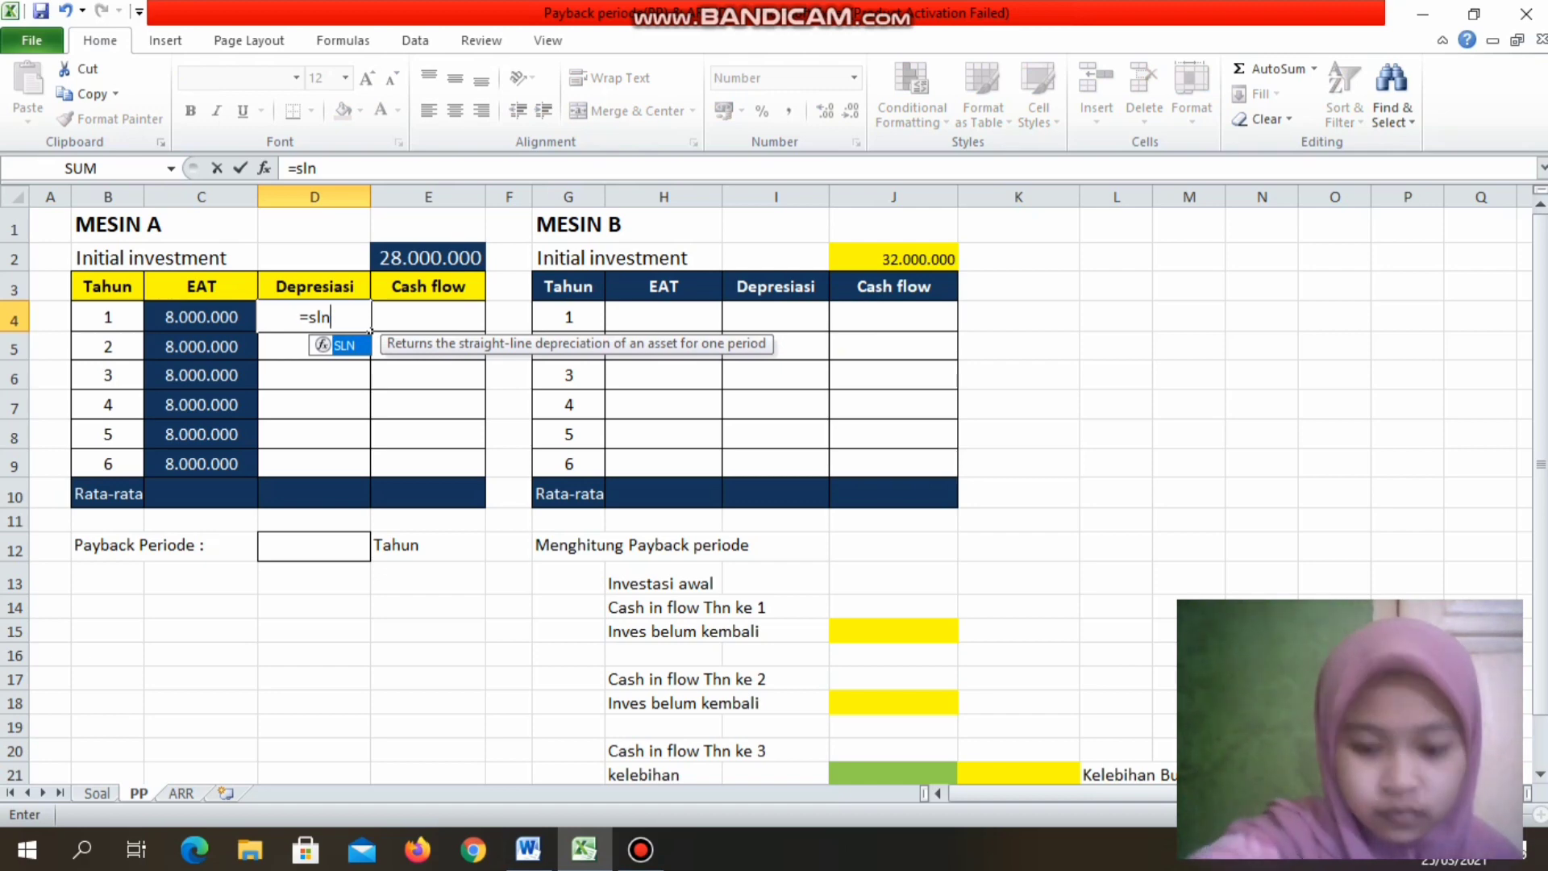
text(()
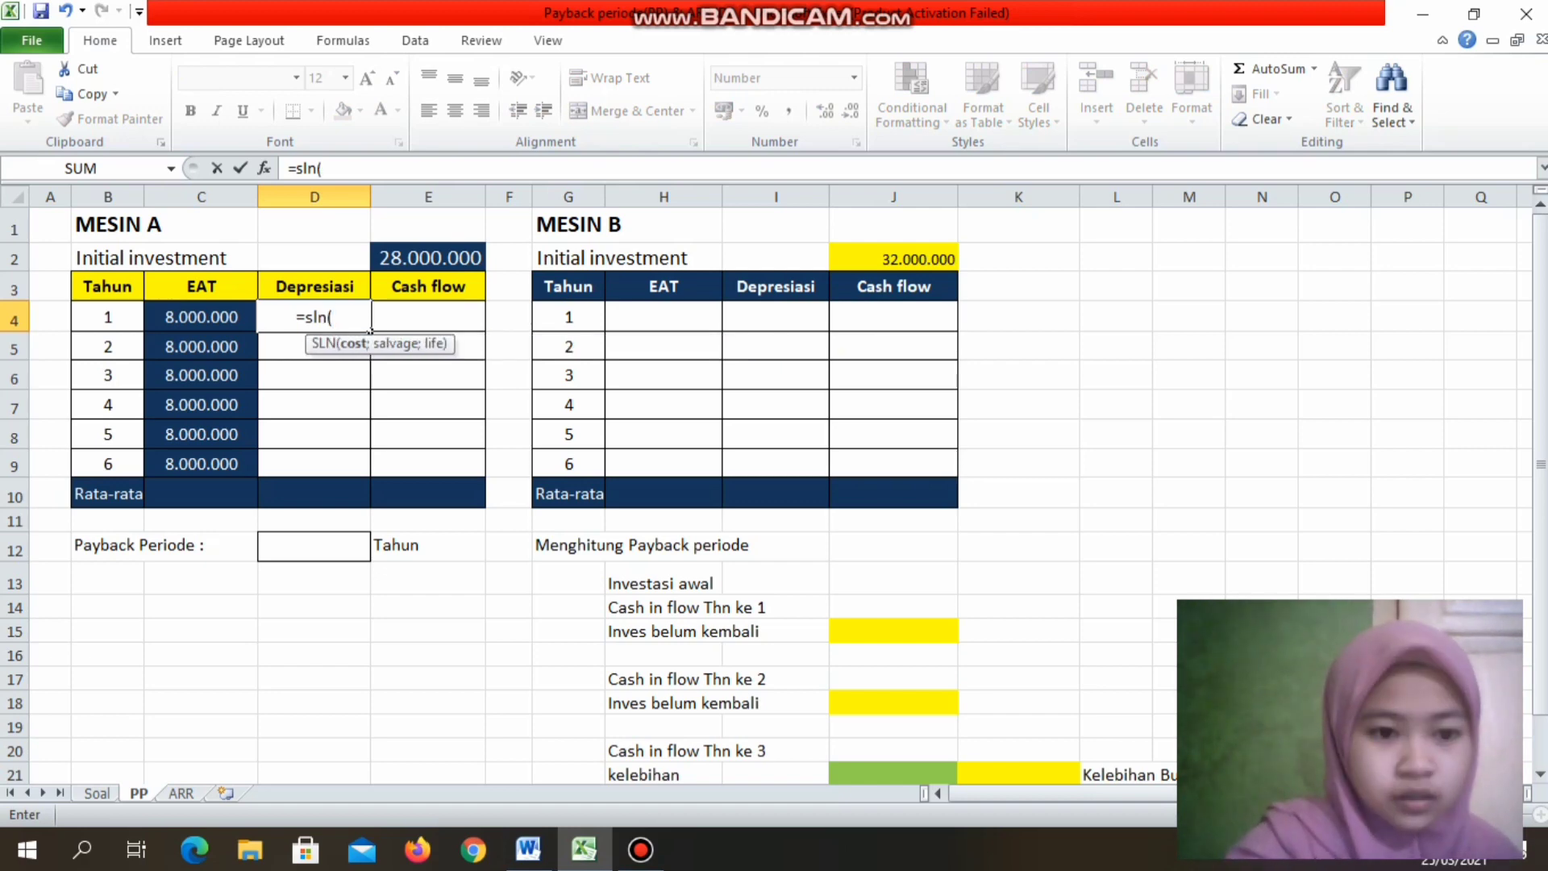
key(Up)
key(Up)
key(Right)
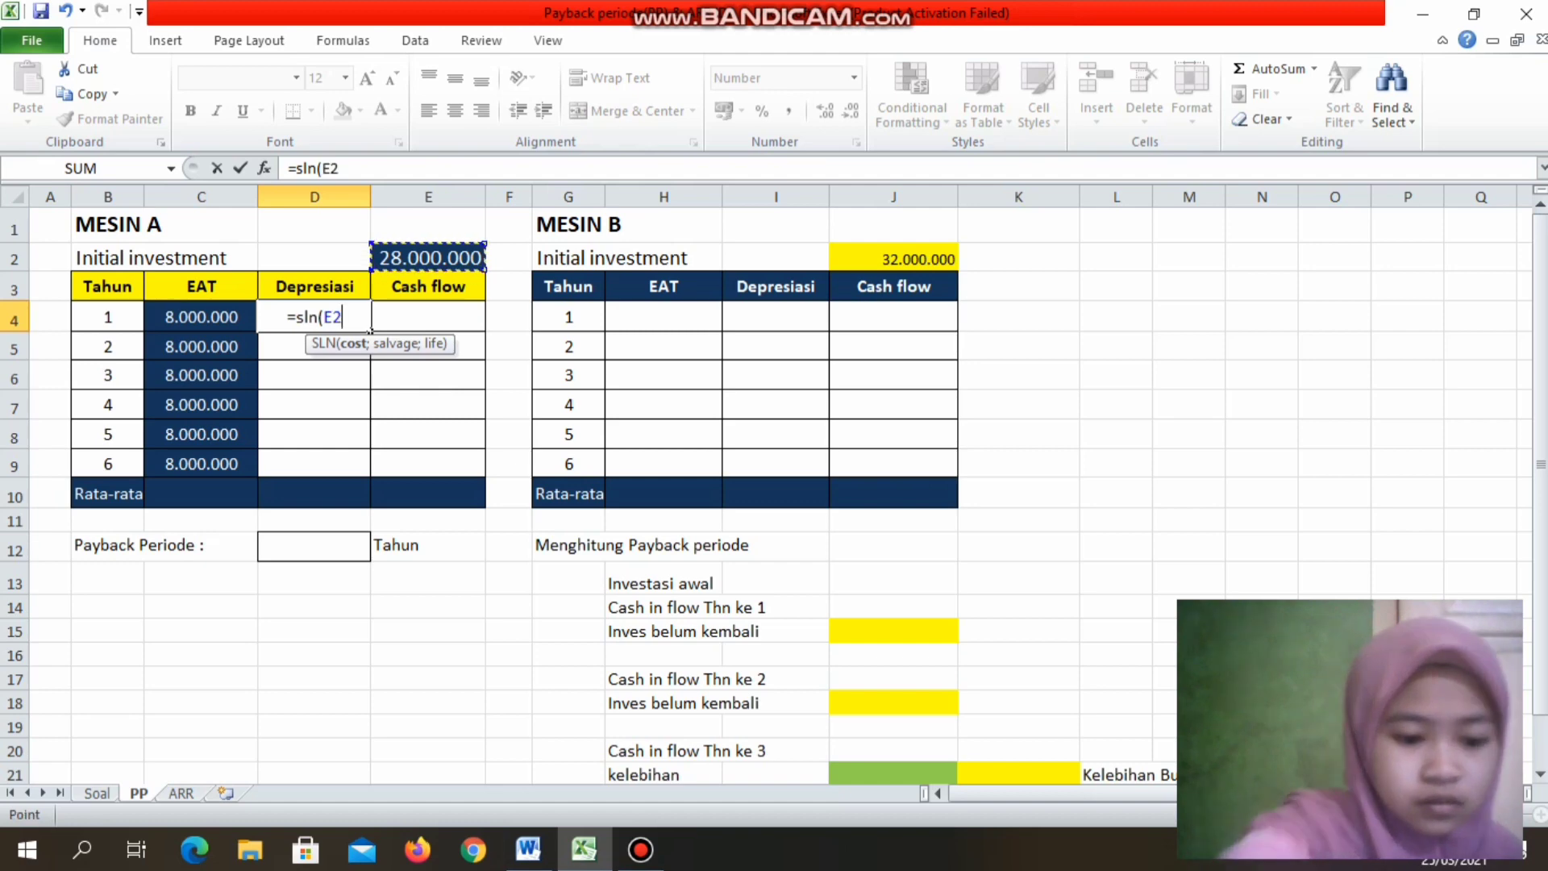
key(F4)
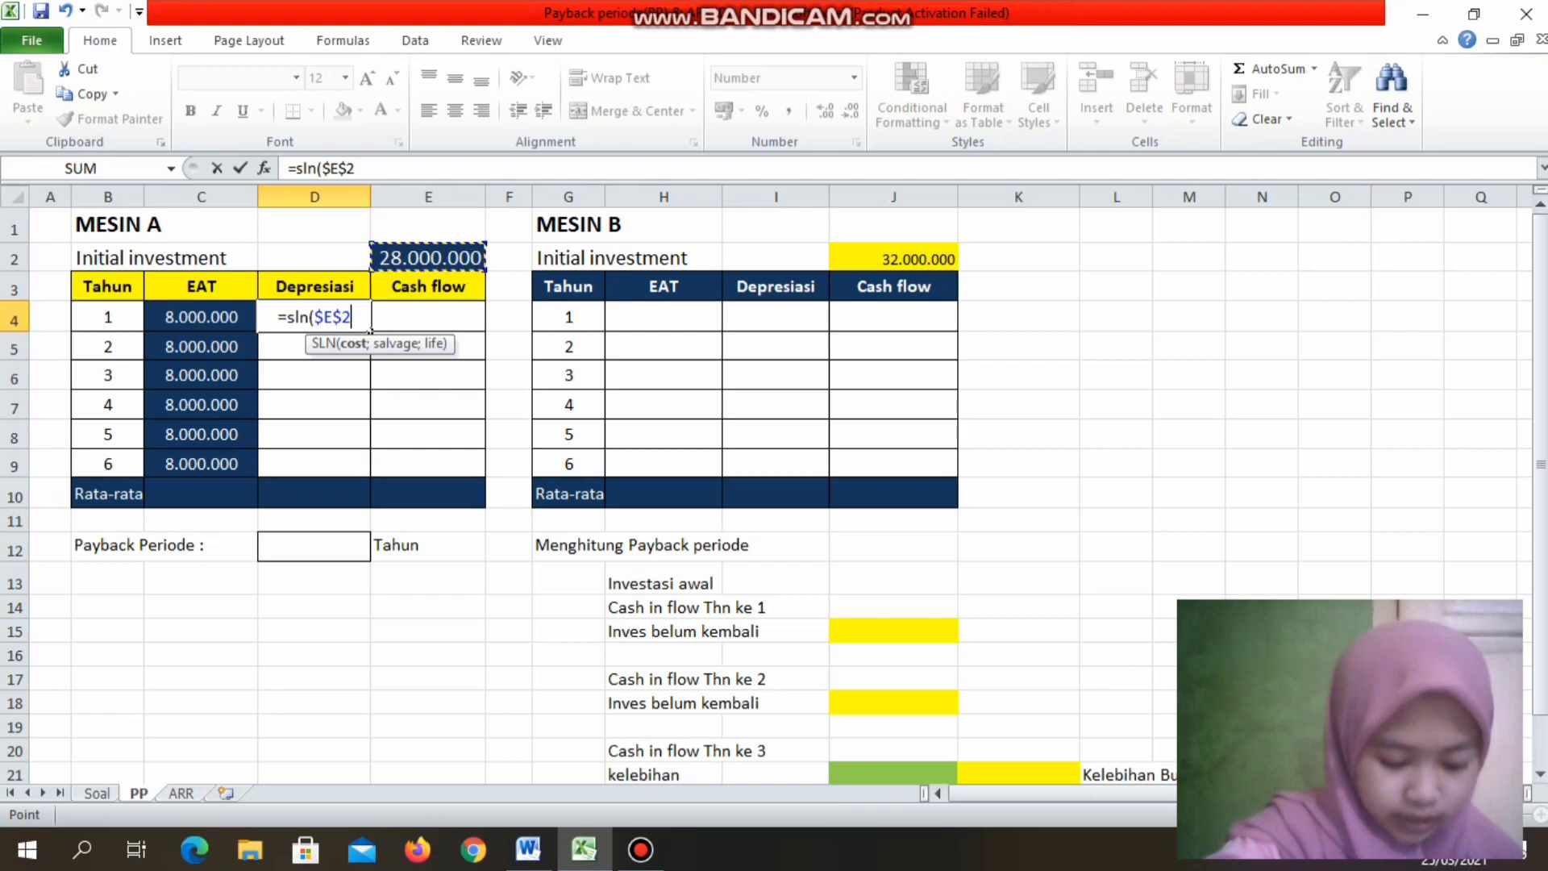
text(;)
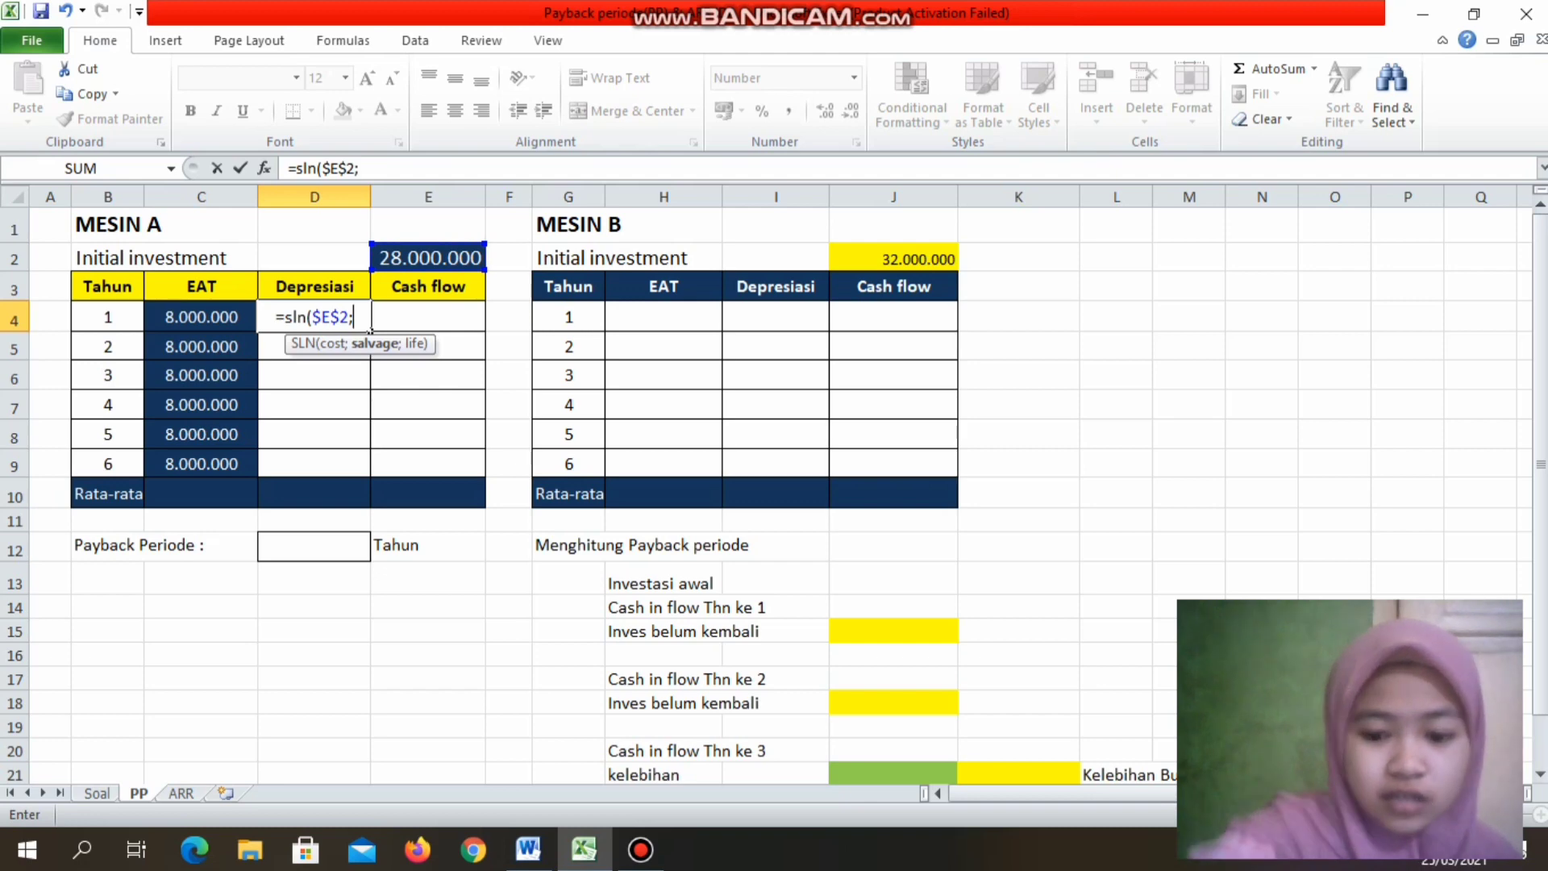
text(0;)
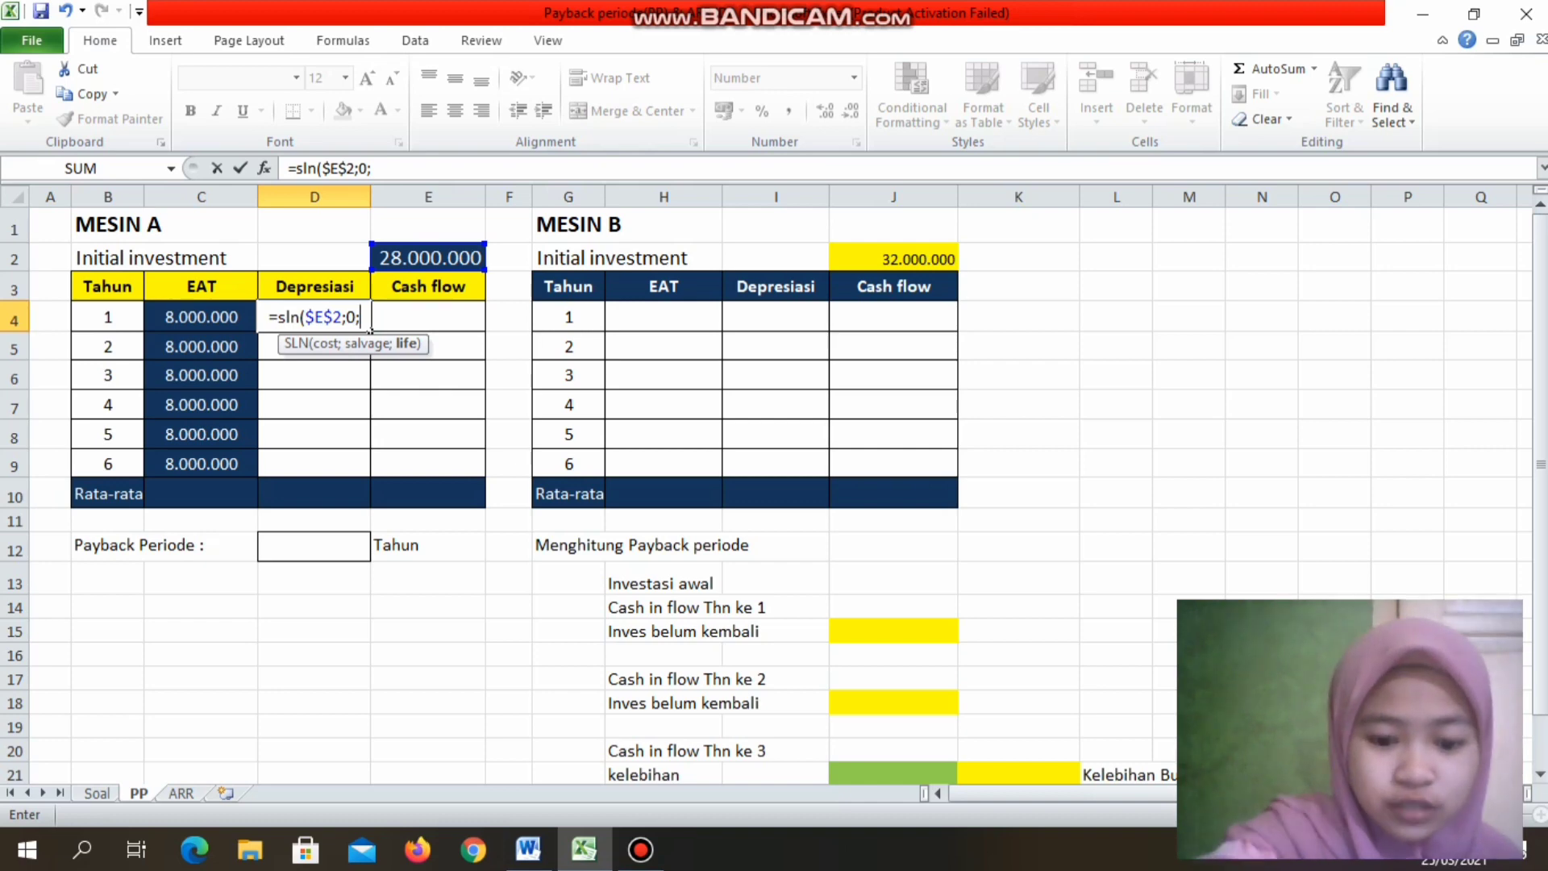
text(6)
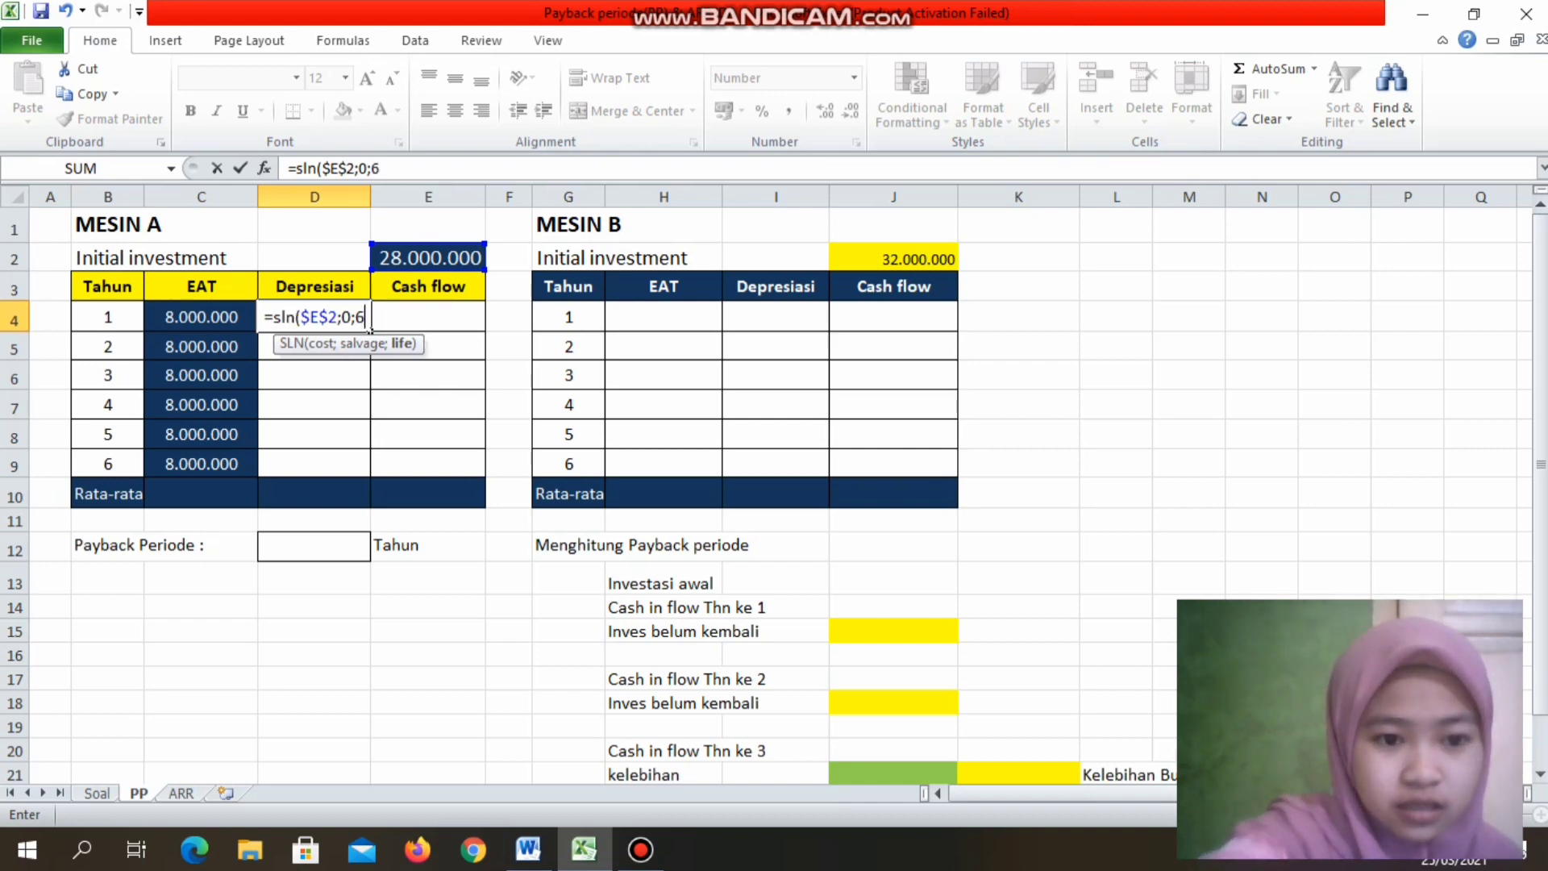
text())
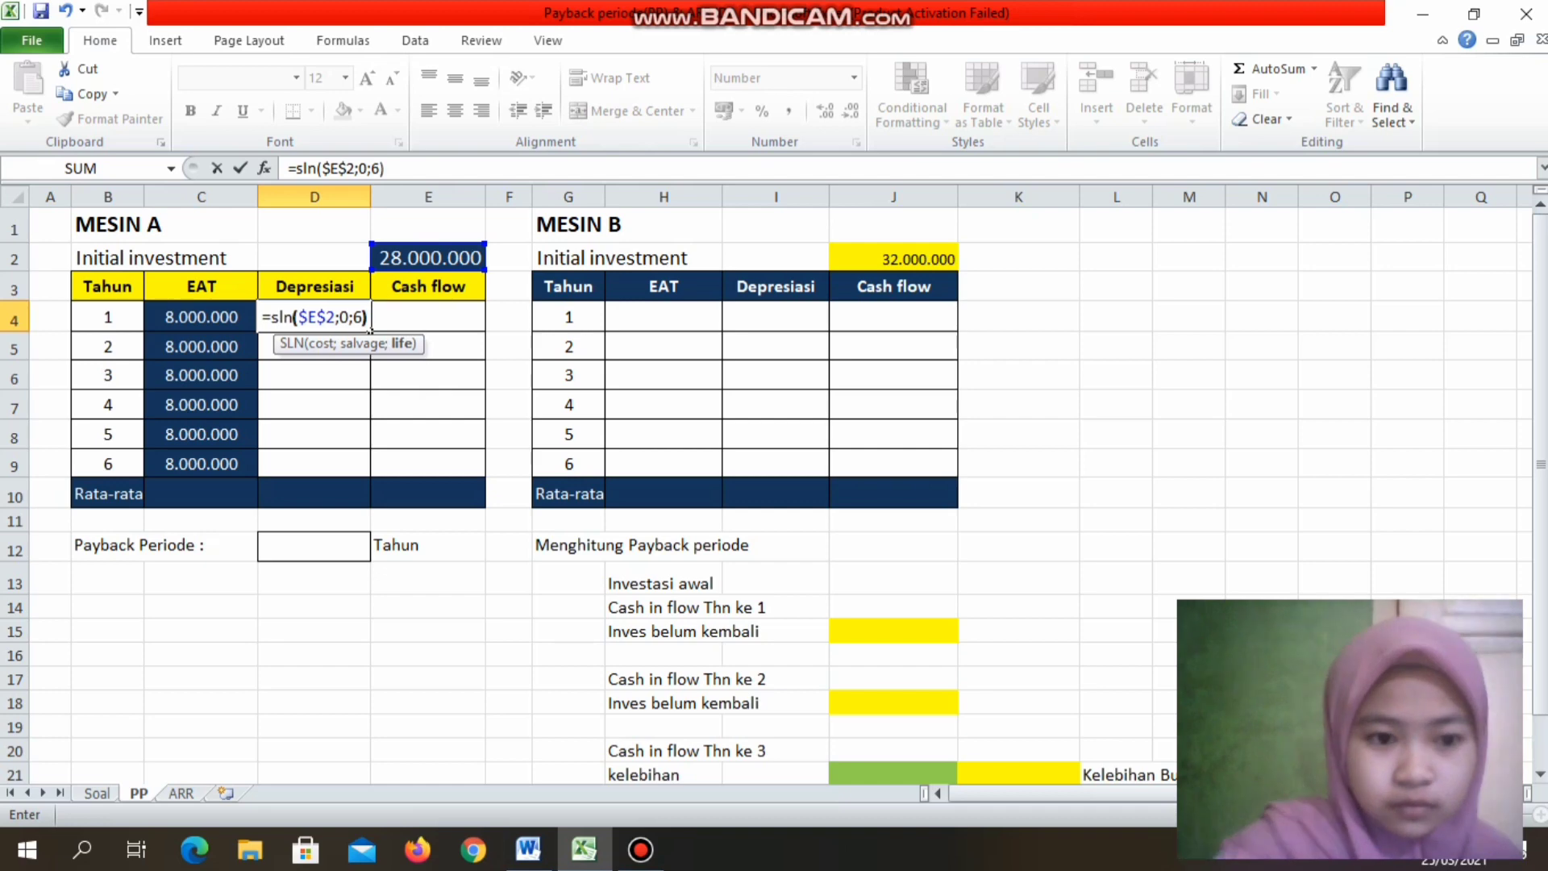
key(Return)
click(314, 317)
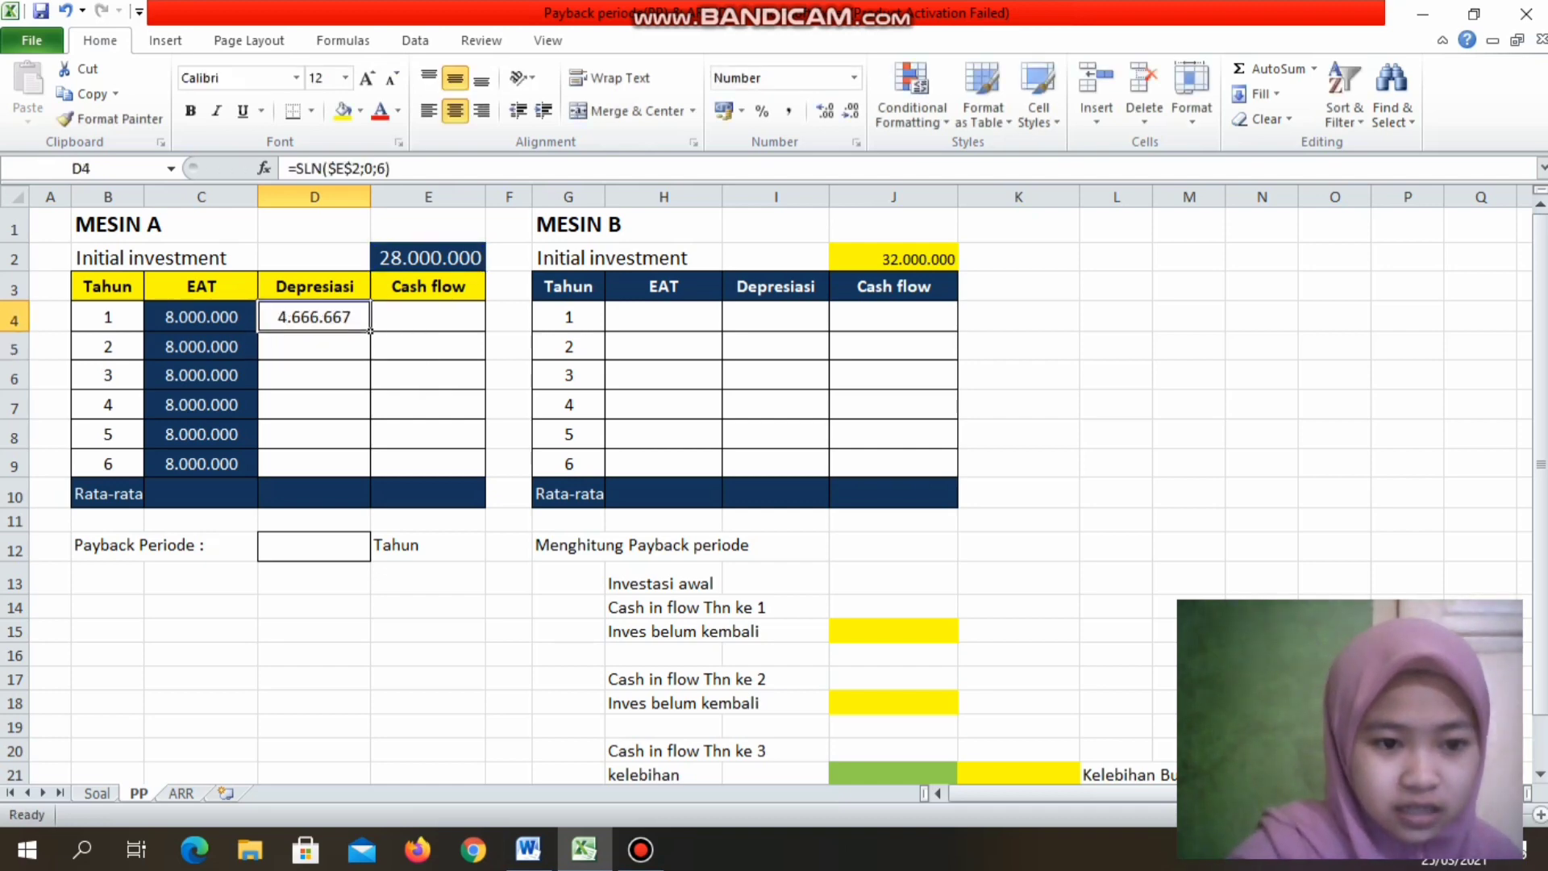
drag(371, 330, 363, 468)
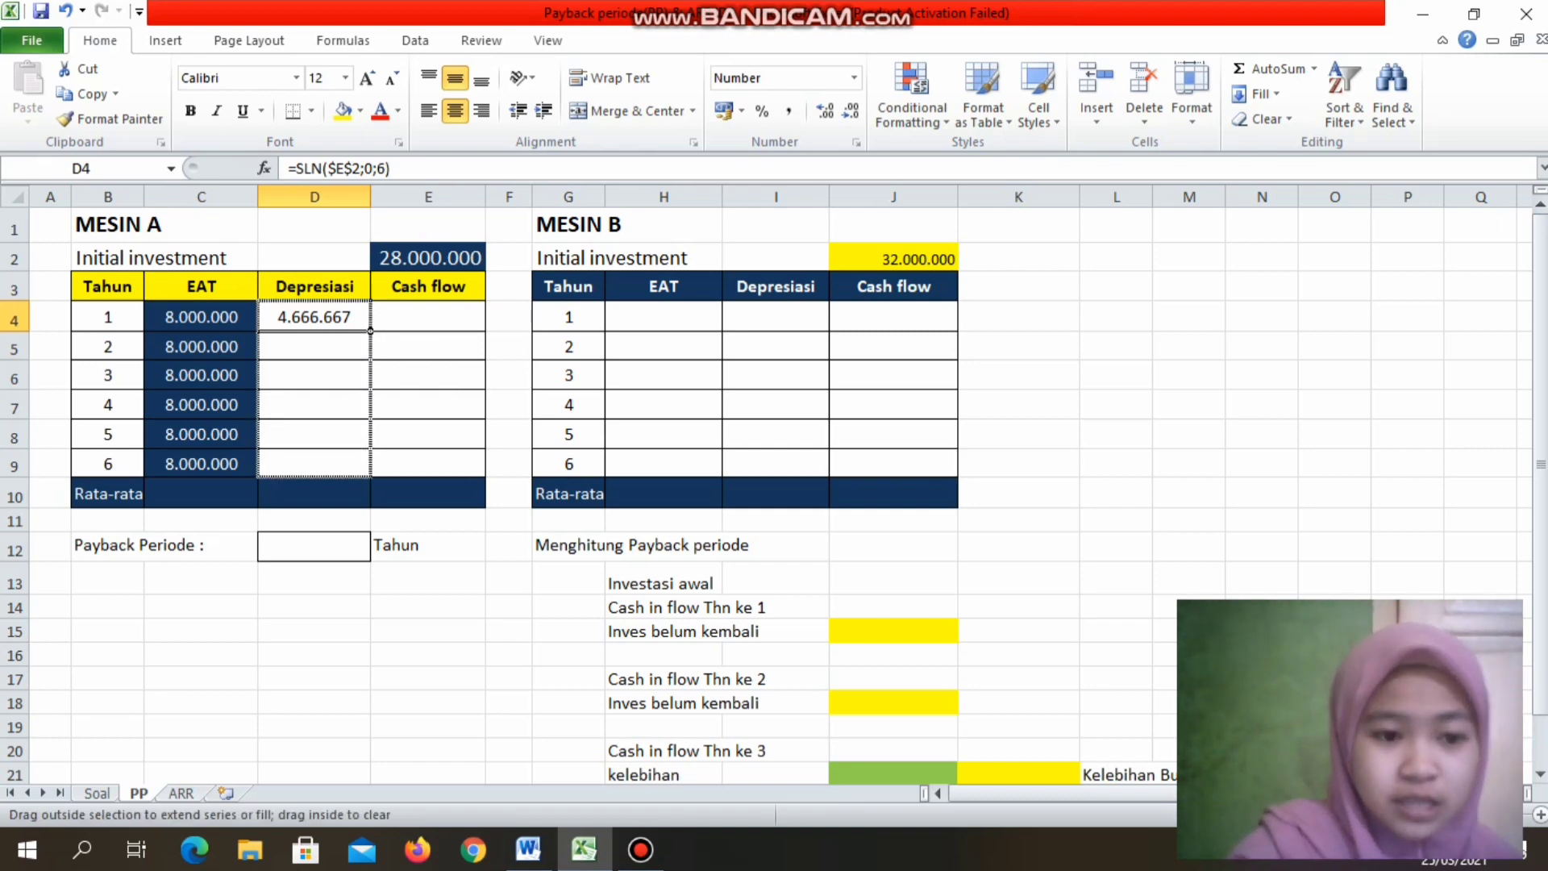
Step: Fill Mesin A's depreciation formula from D4 down through year 6 in D9
drag(362, 468, 370, 476)
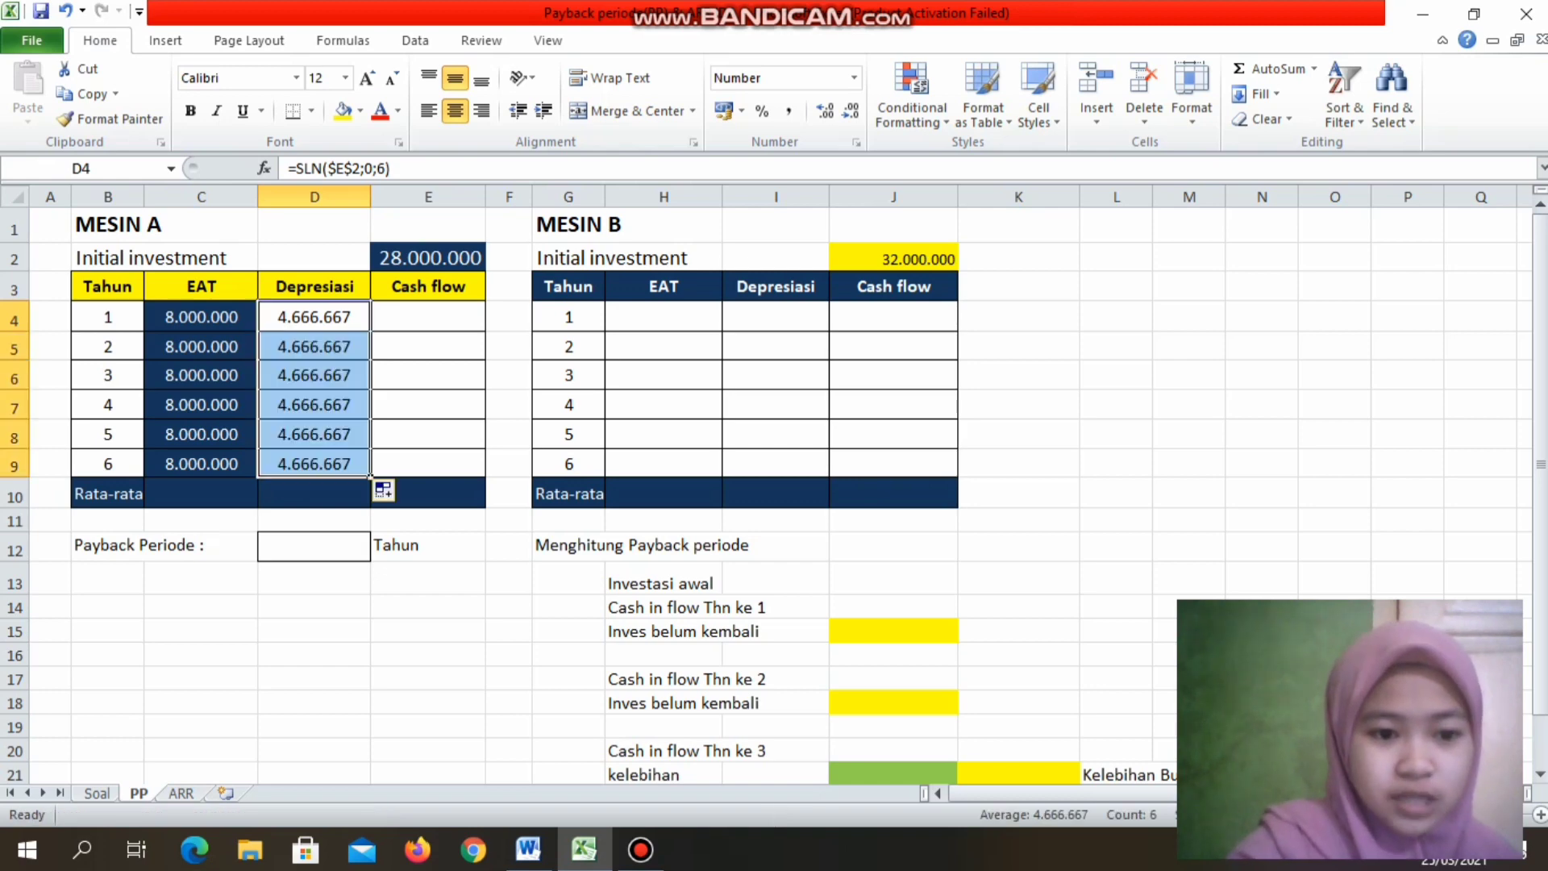
Step: Calculate Mesin A's year 1 cash flow in E4 with =C4+D4 and fill the formula down through year 6
click(428, 317)
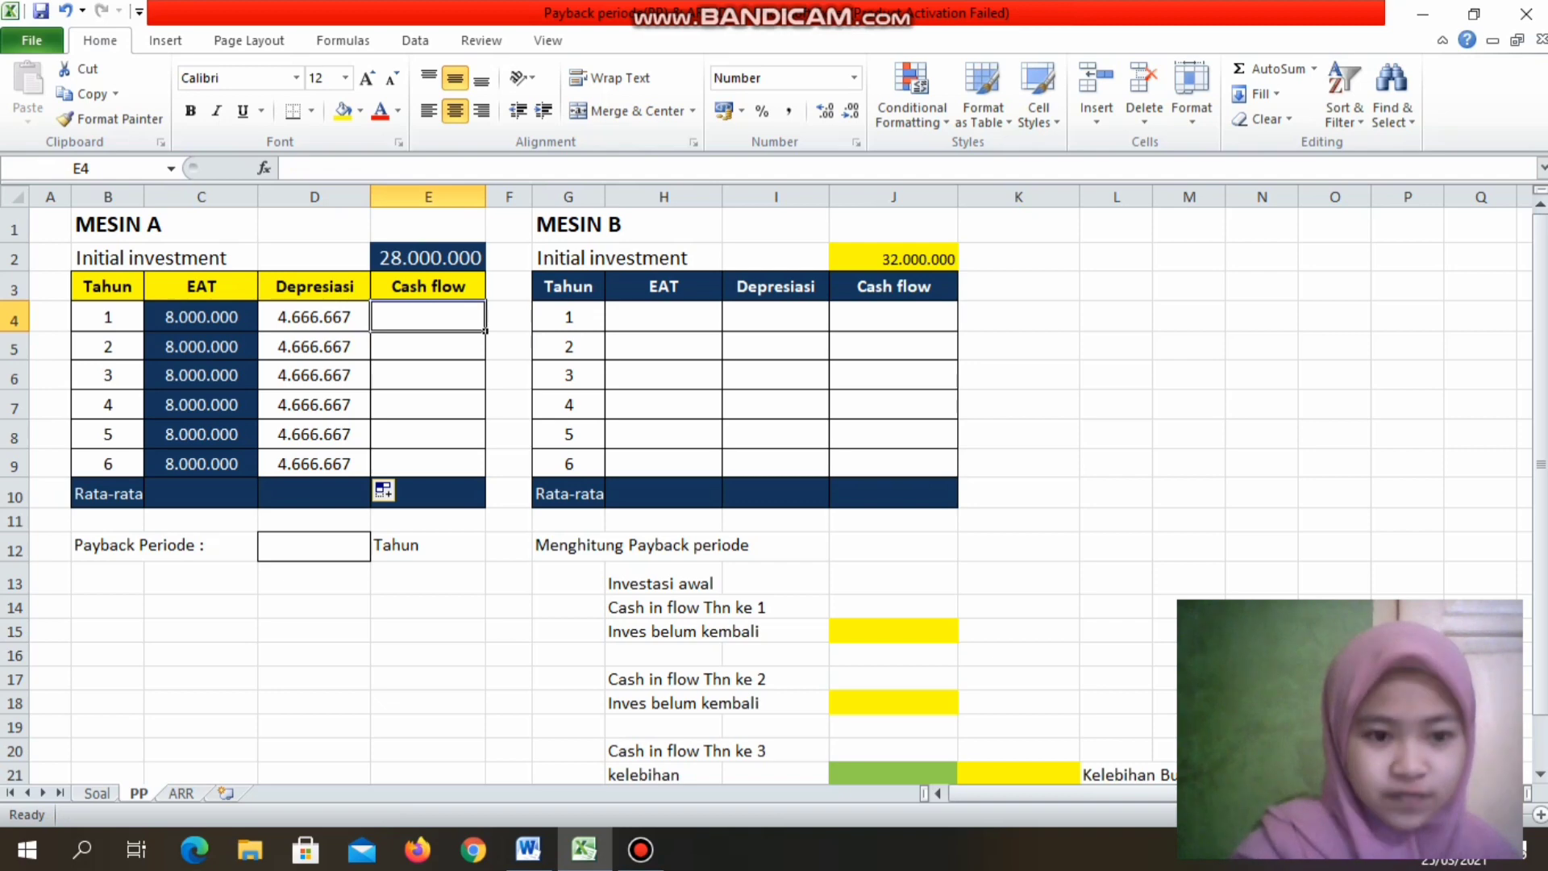
text(=)
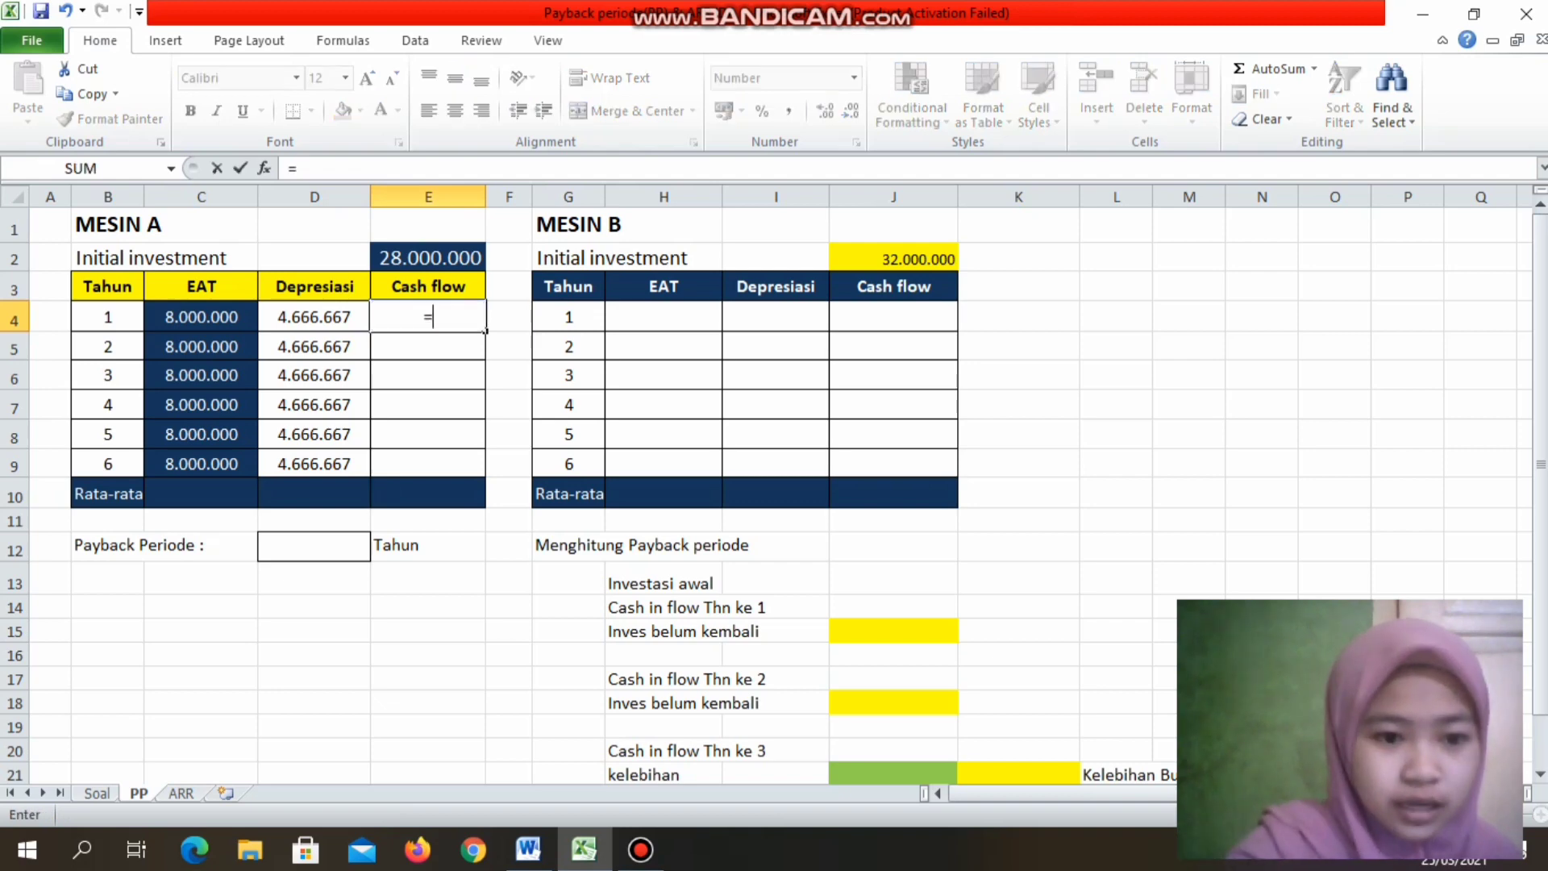
click(234, 316)
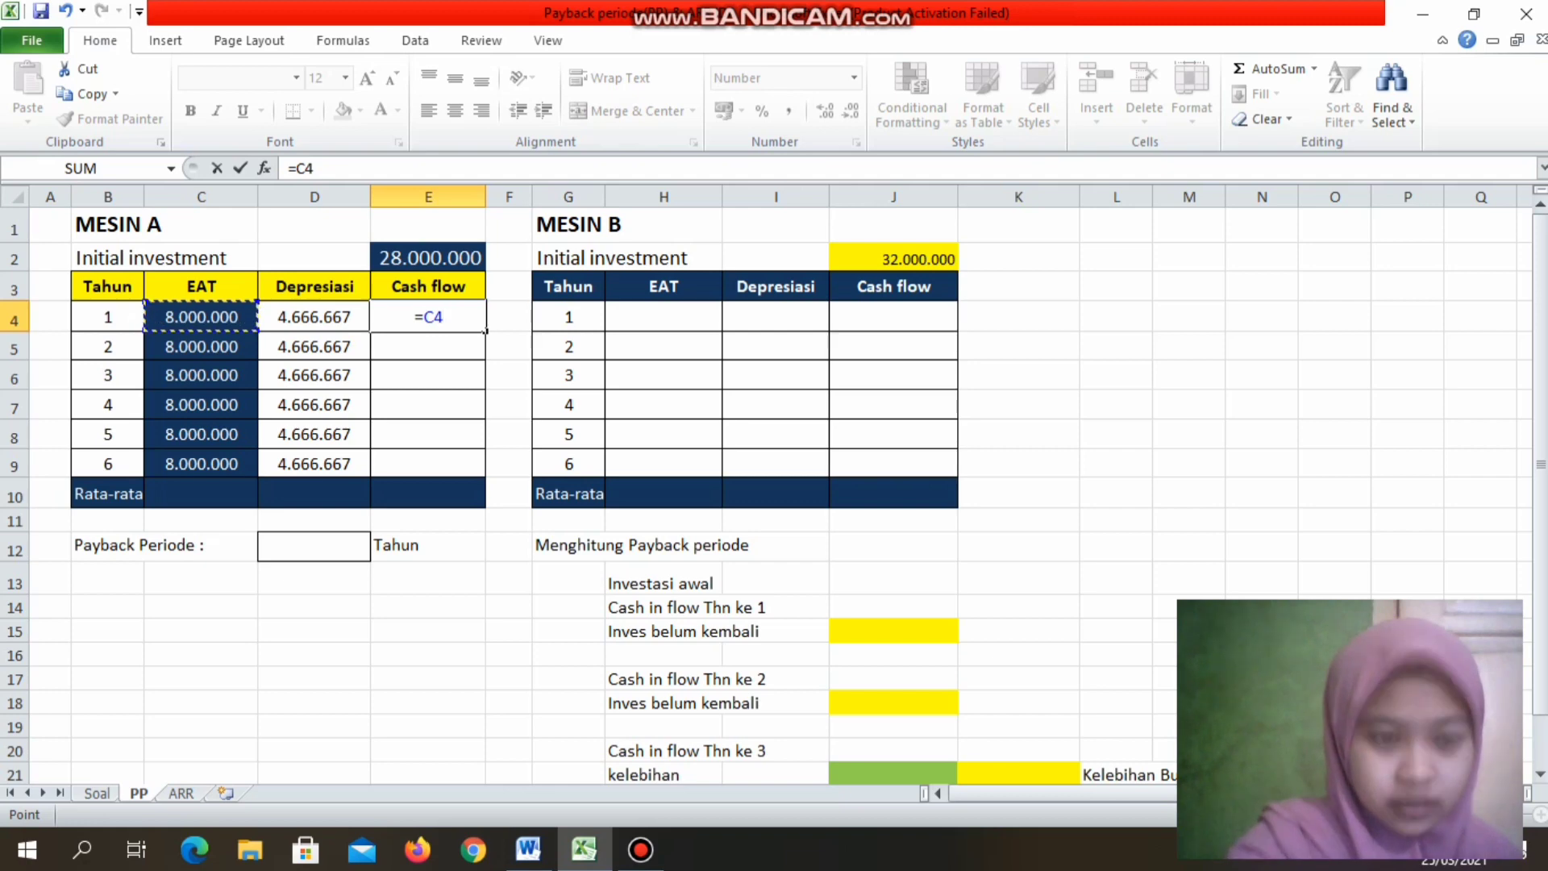
key(Right)
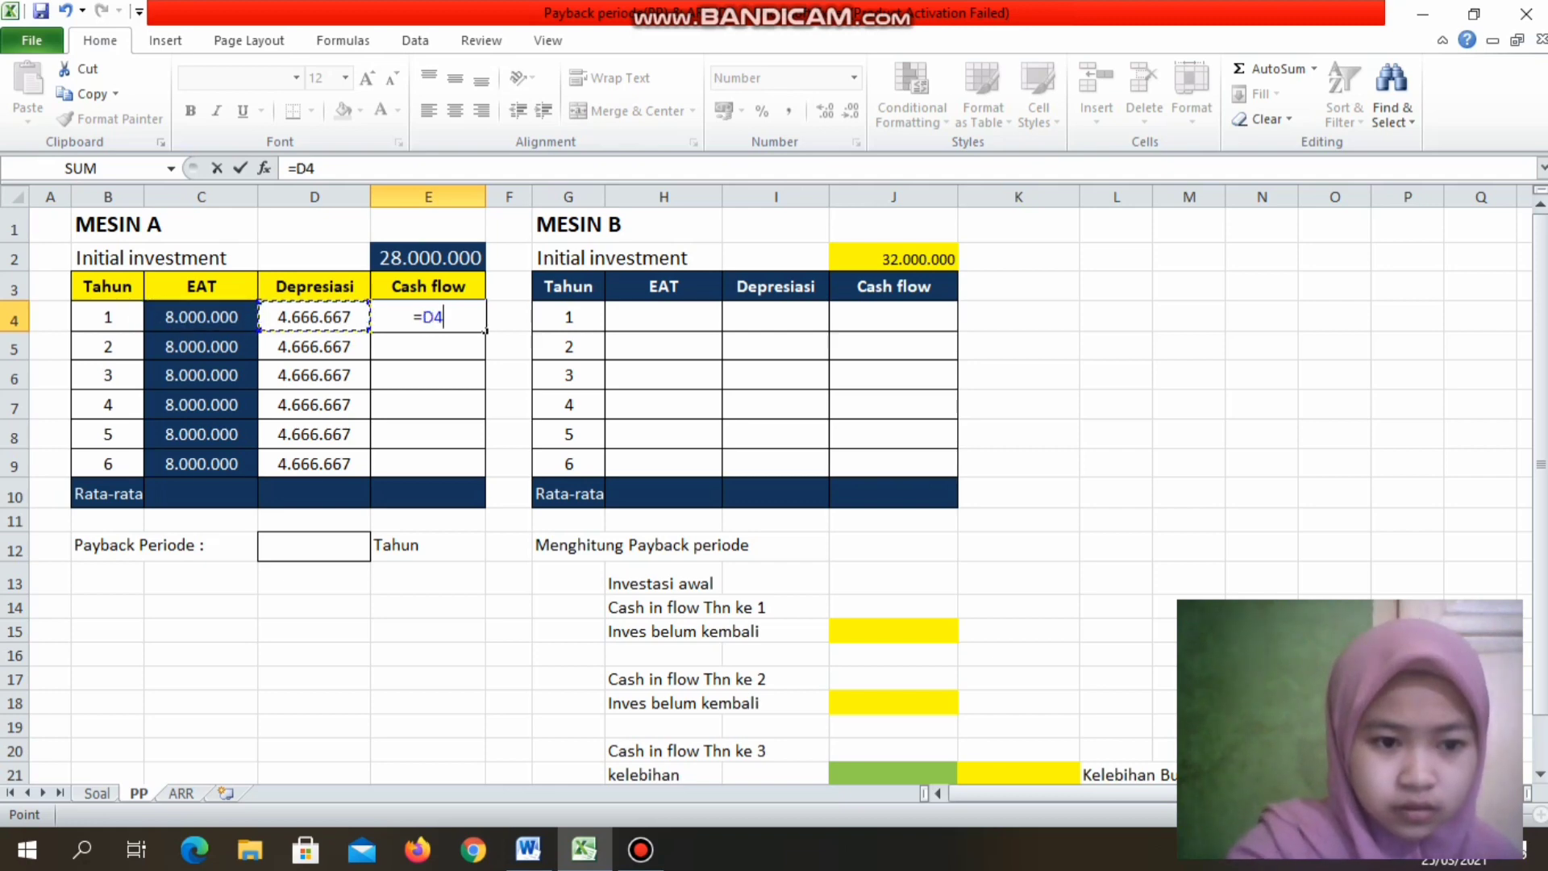
key(Left)
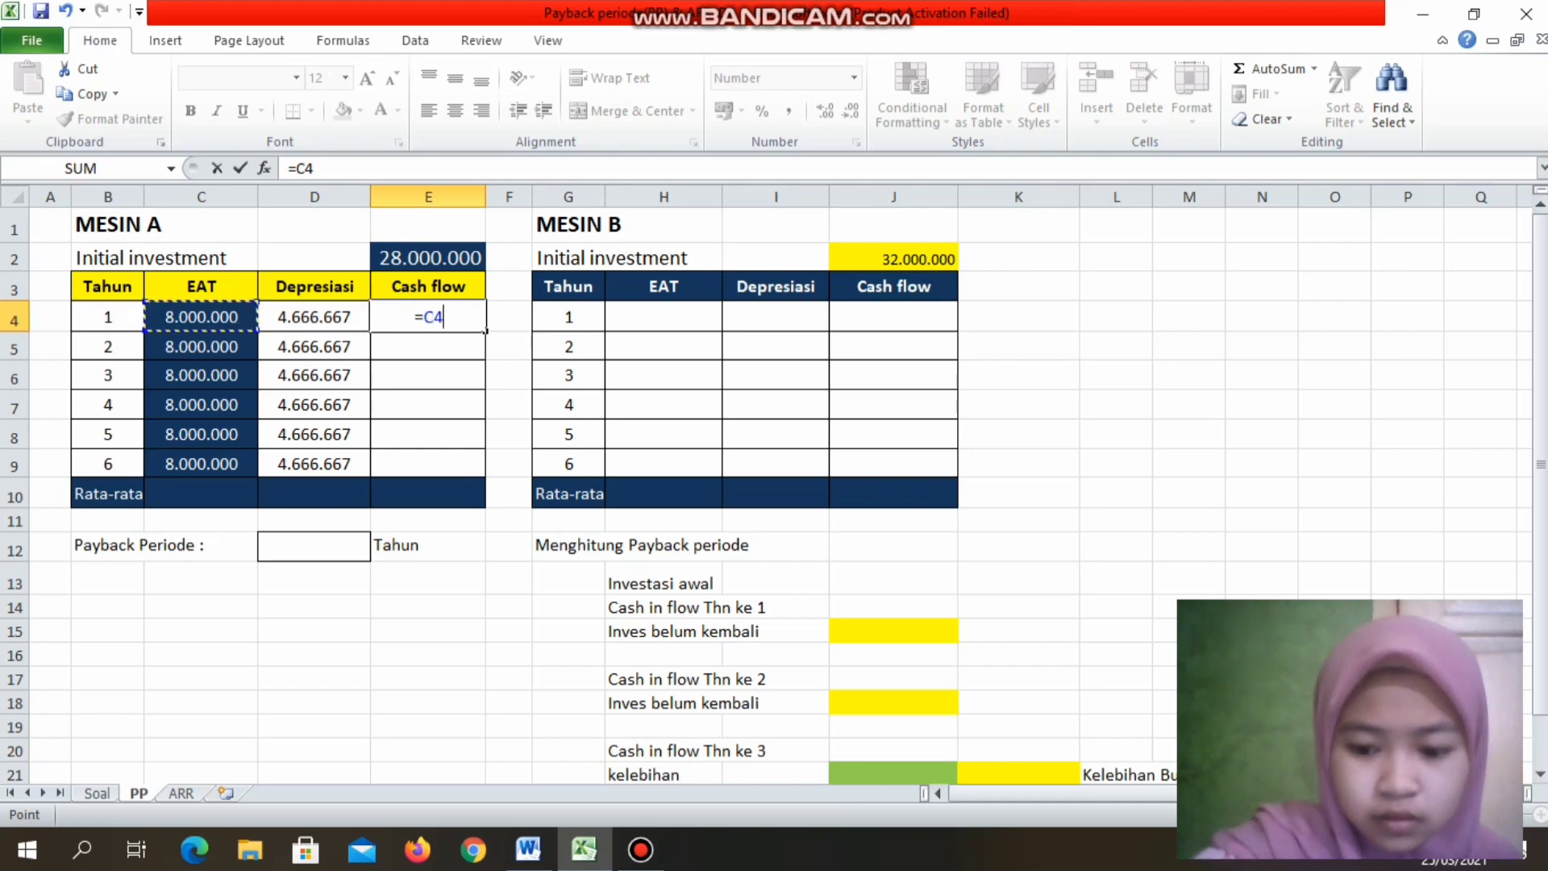
text(+)
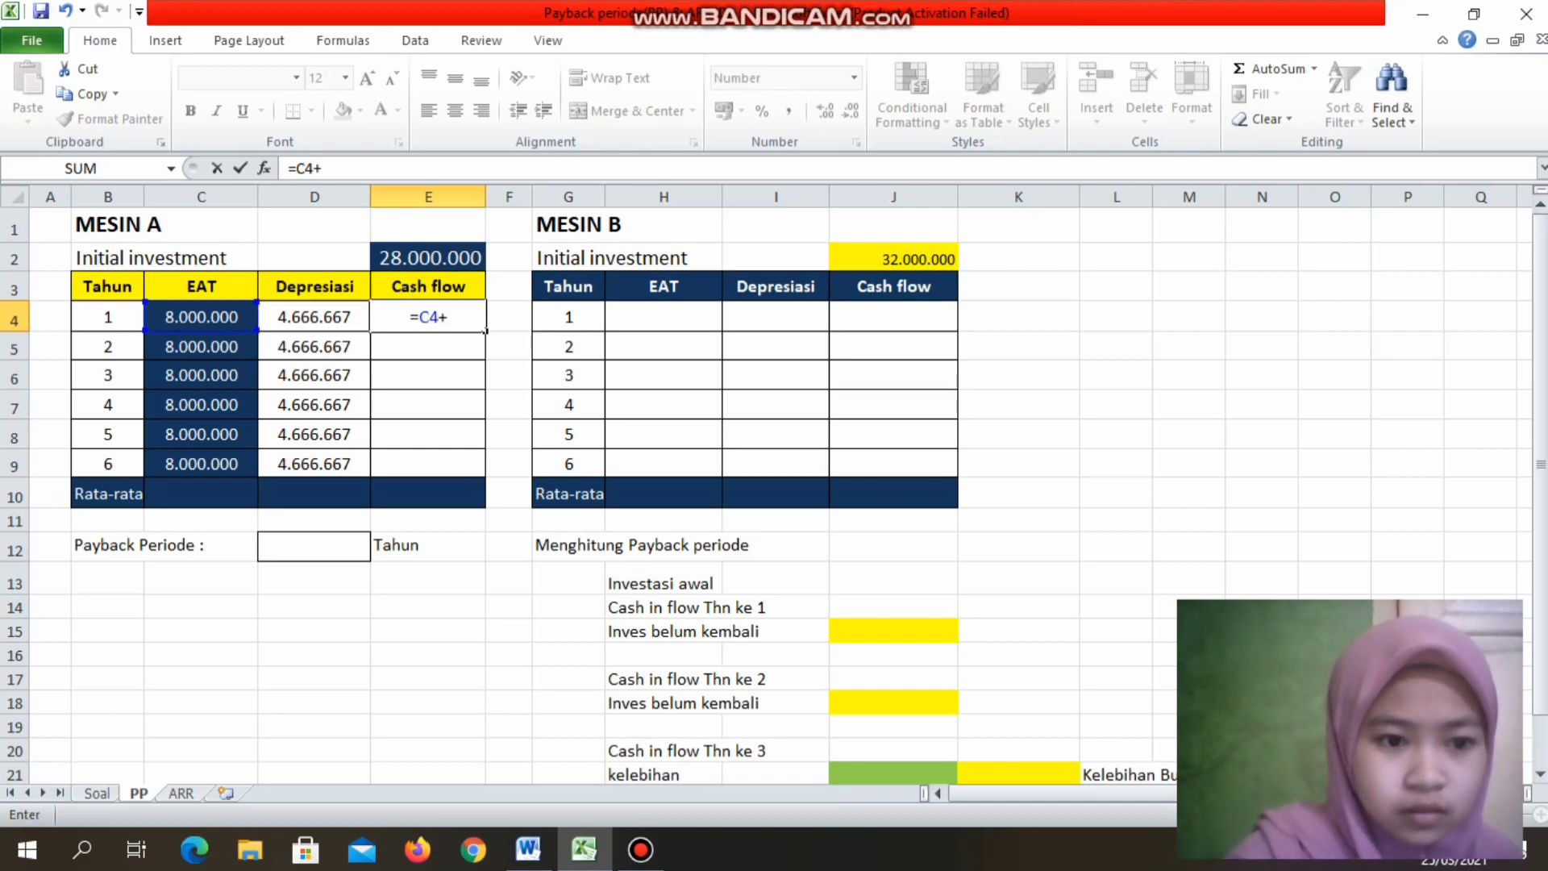
key(Left)
key(Return)
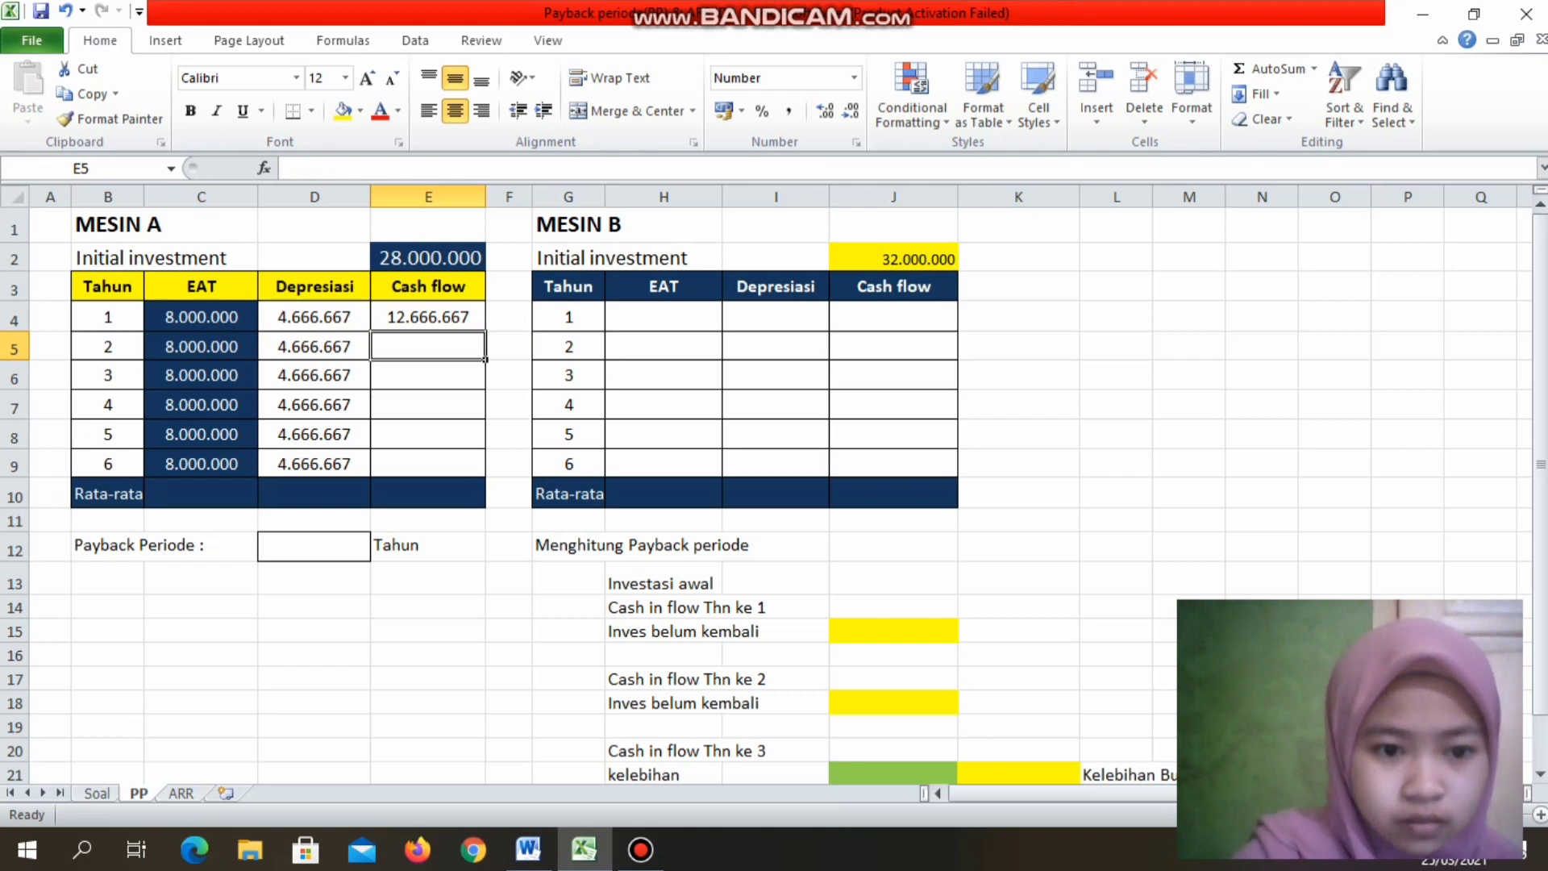
key(Up)
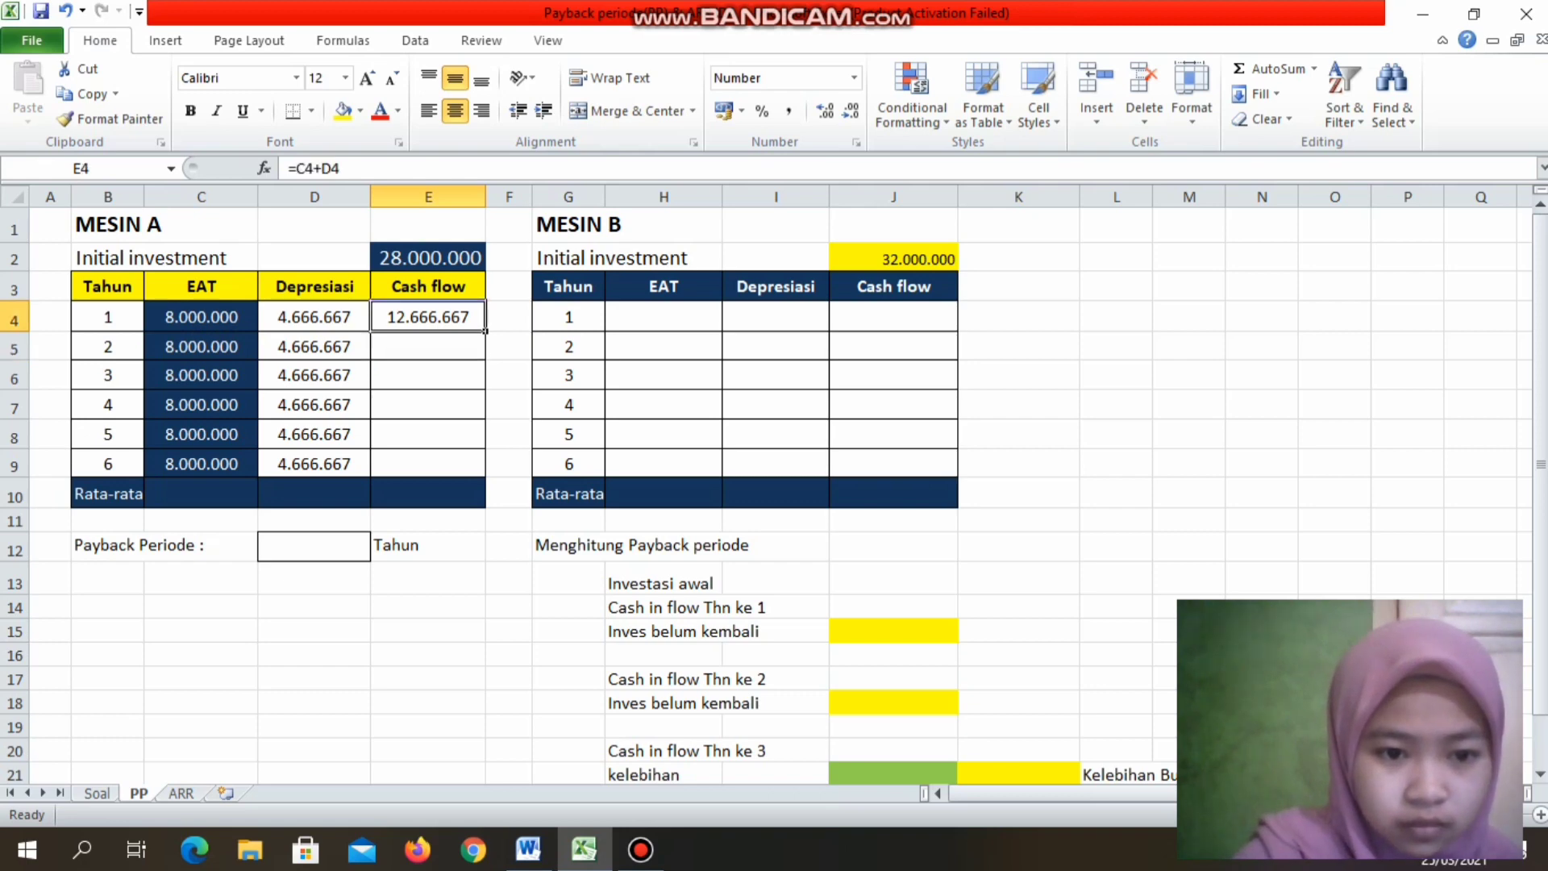
drag(485, 331, 487, 479)
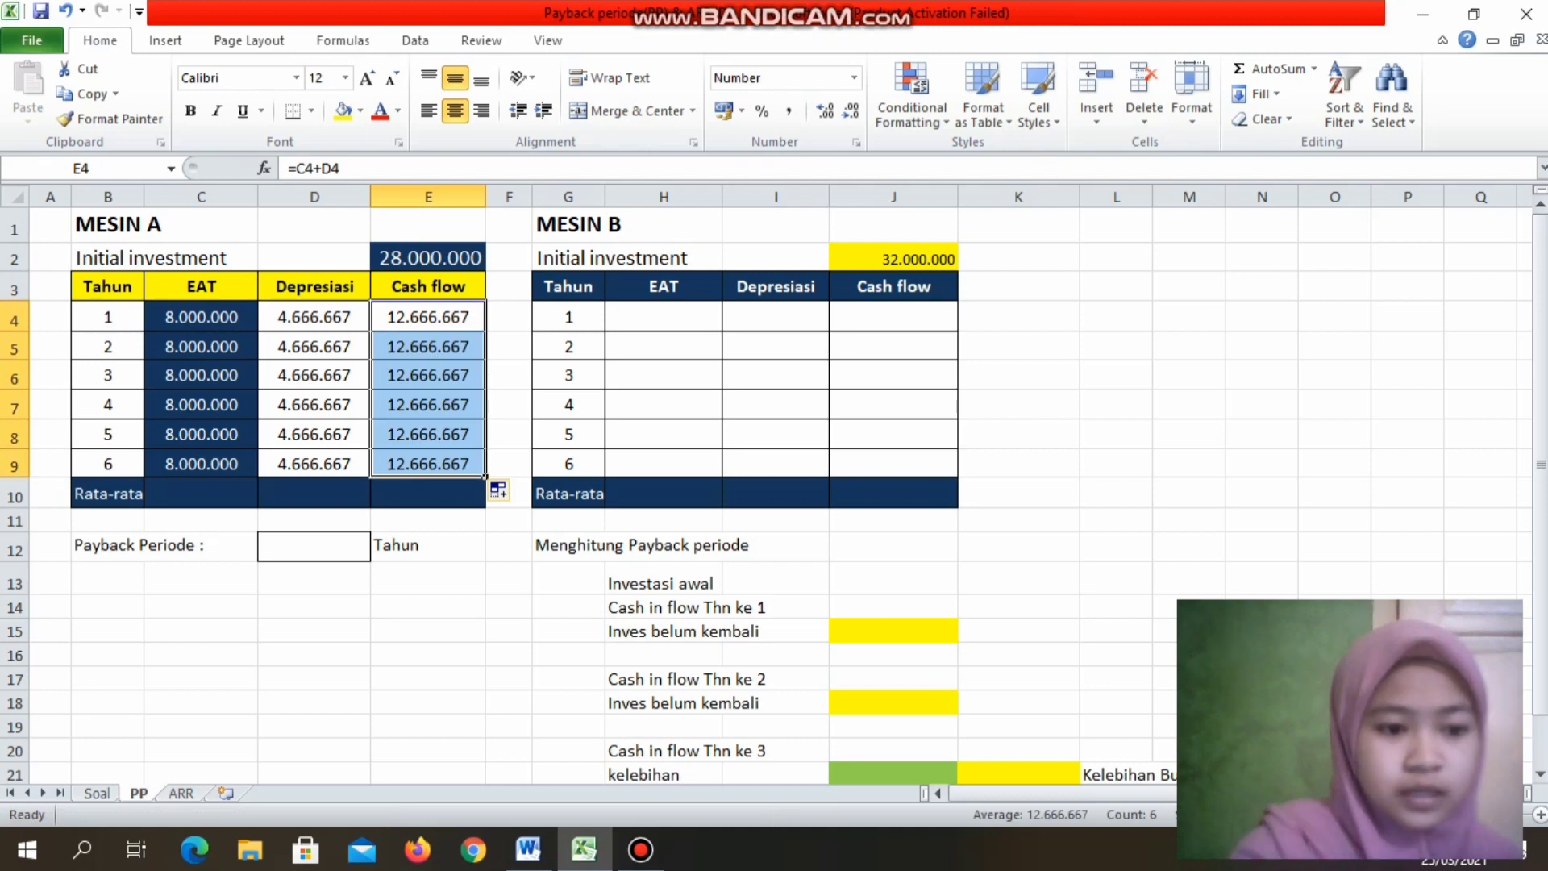
Step: Average Mesin A's EAT, depreciation and cash flow columns in the Rata-rata row, C10:E10
click(201, 493)
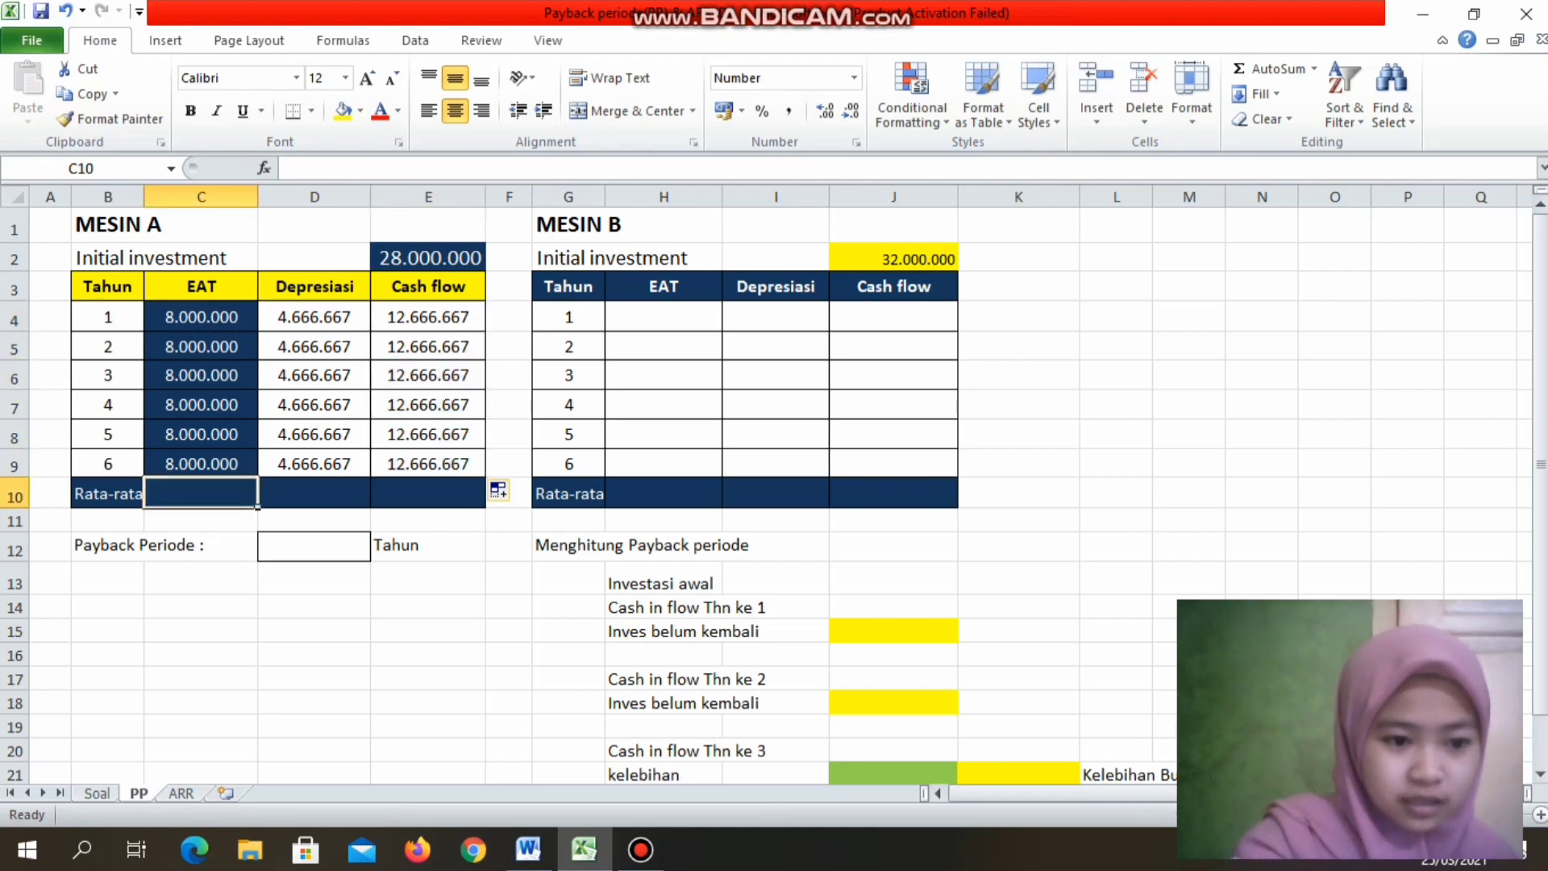
drag(201, 494, 428, 494)
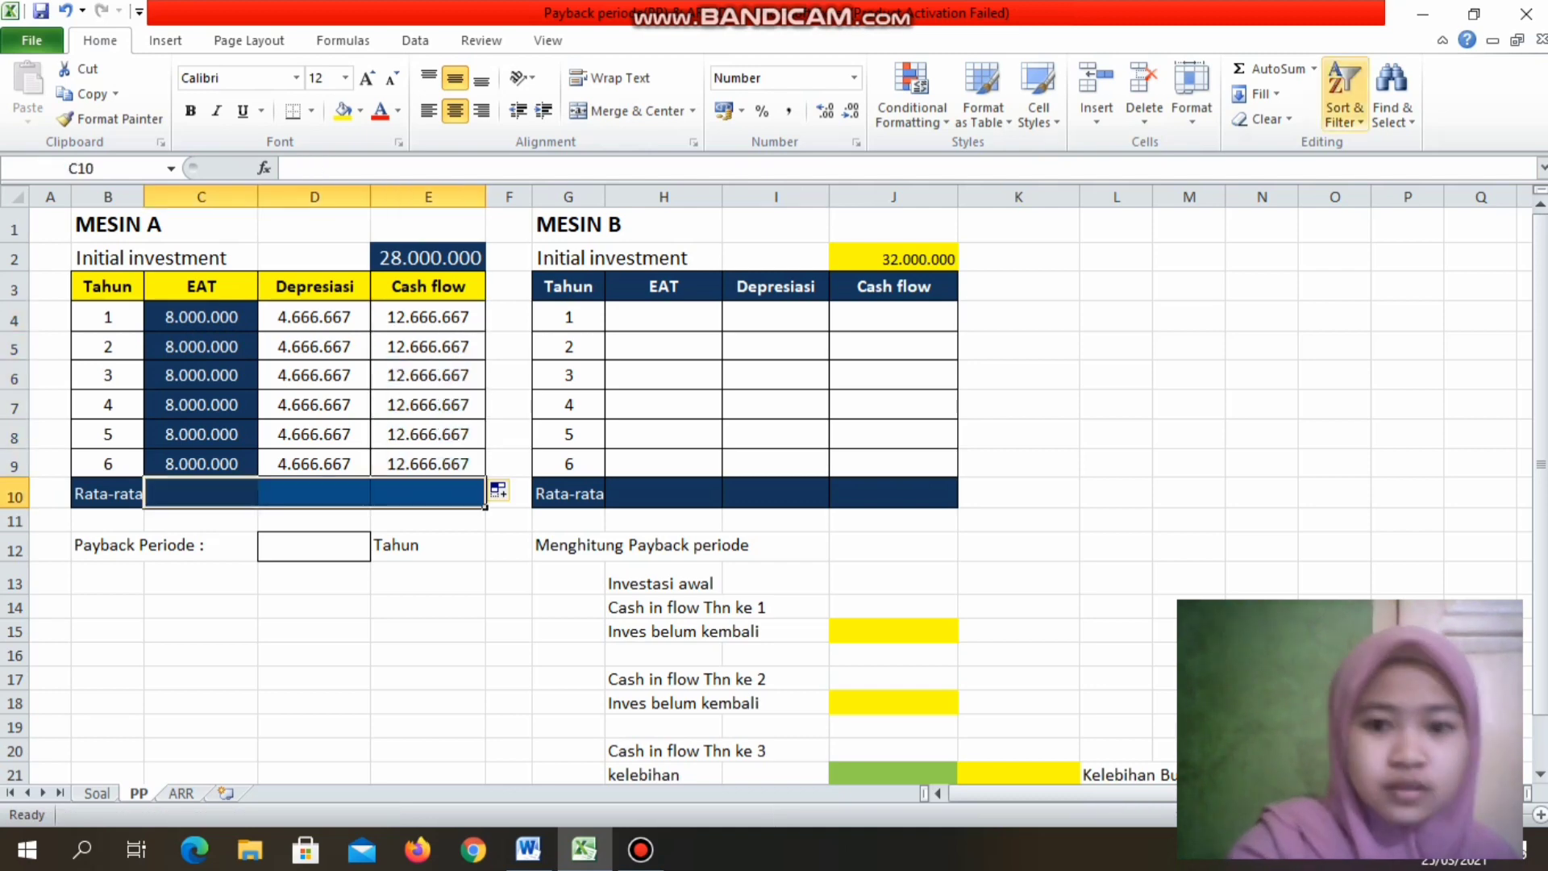
click(1314, 68)
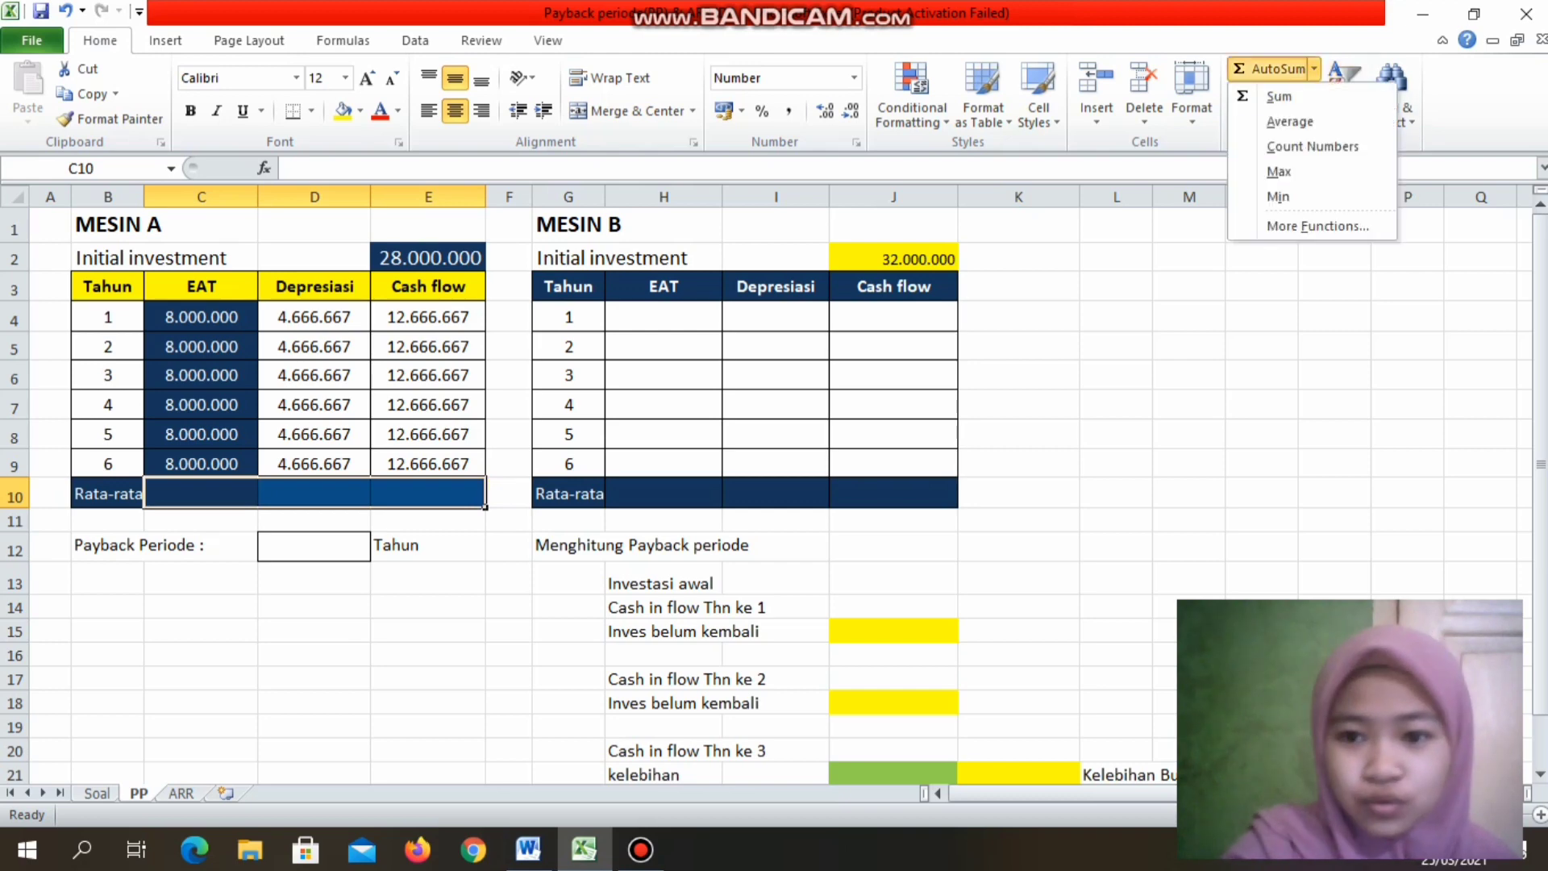
click(1290, 121)
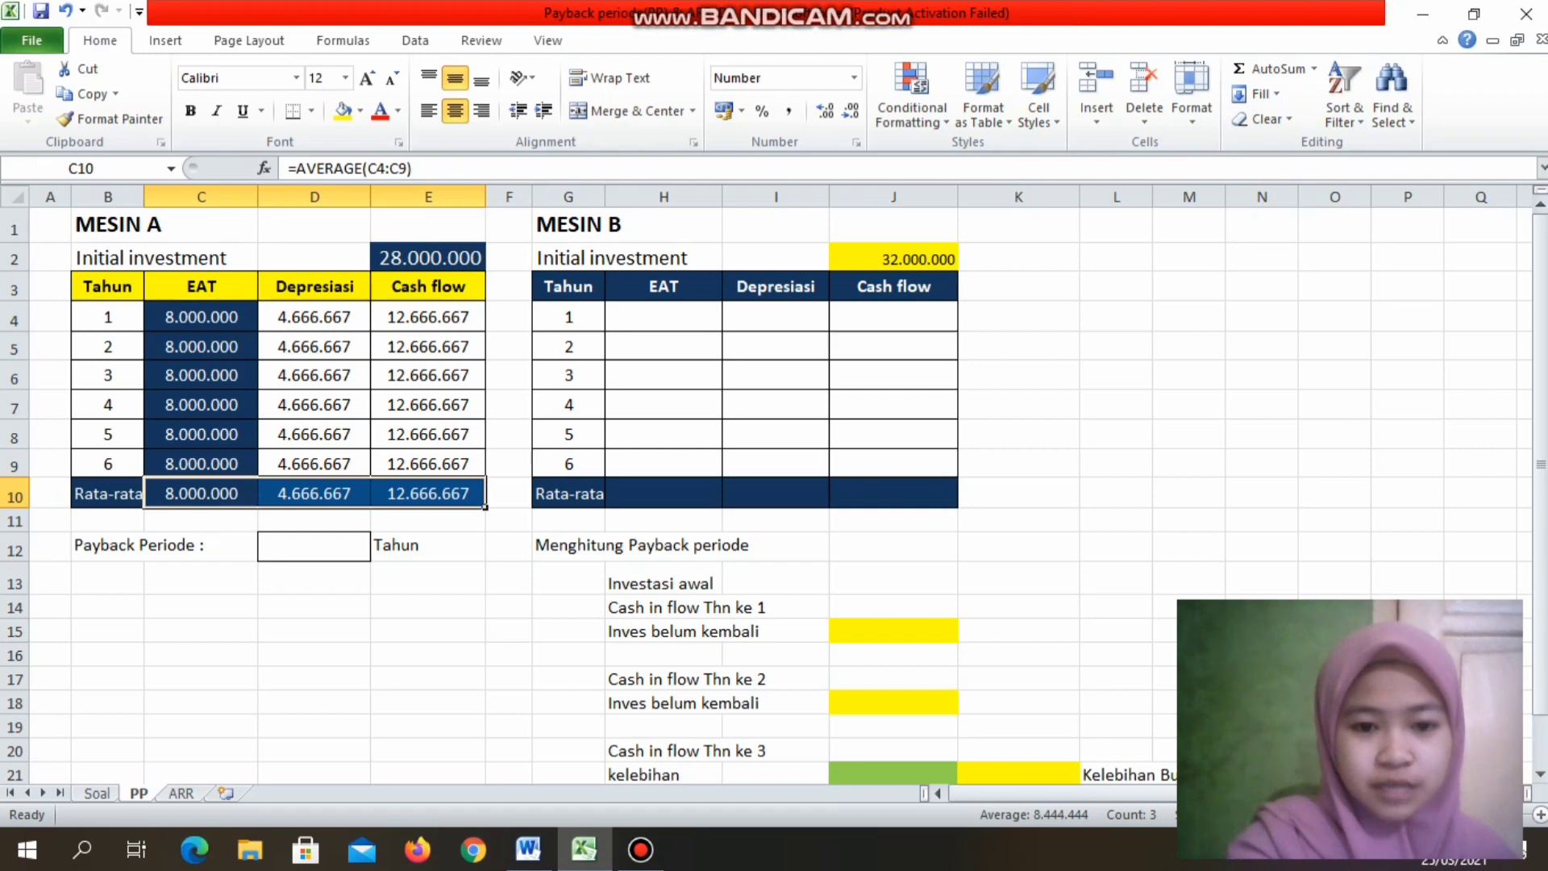
Step: Link Mesin B's EAT for years 1 and 2 in H4 and H5 to Soal!D9 and Soal!D10
click(664, 317)
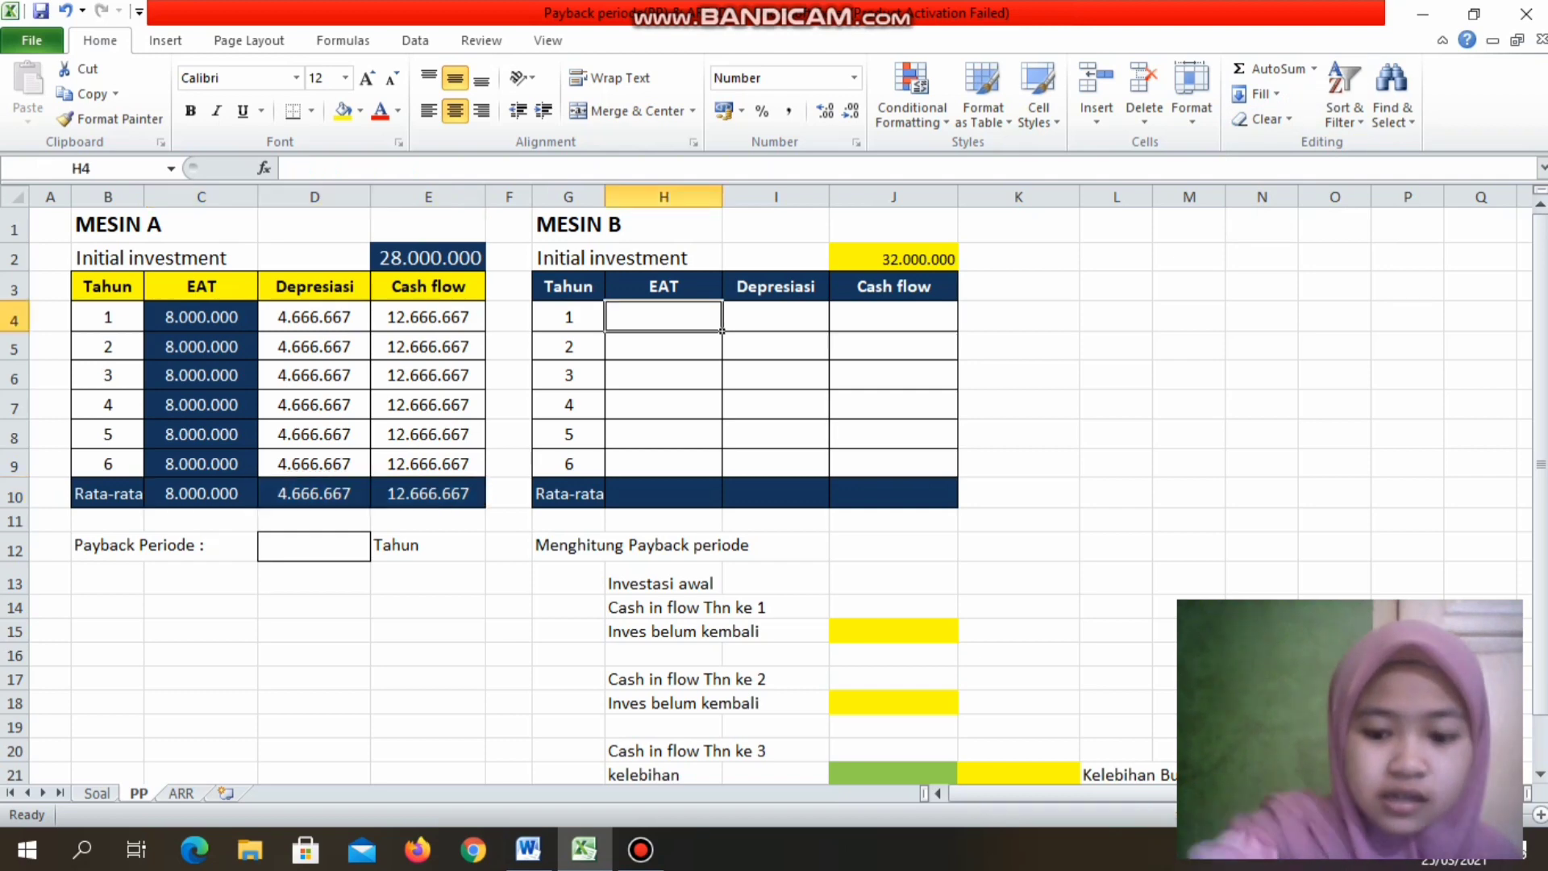
text(=)
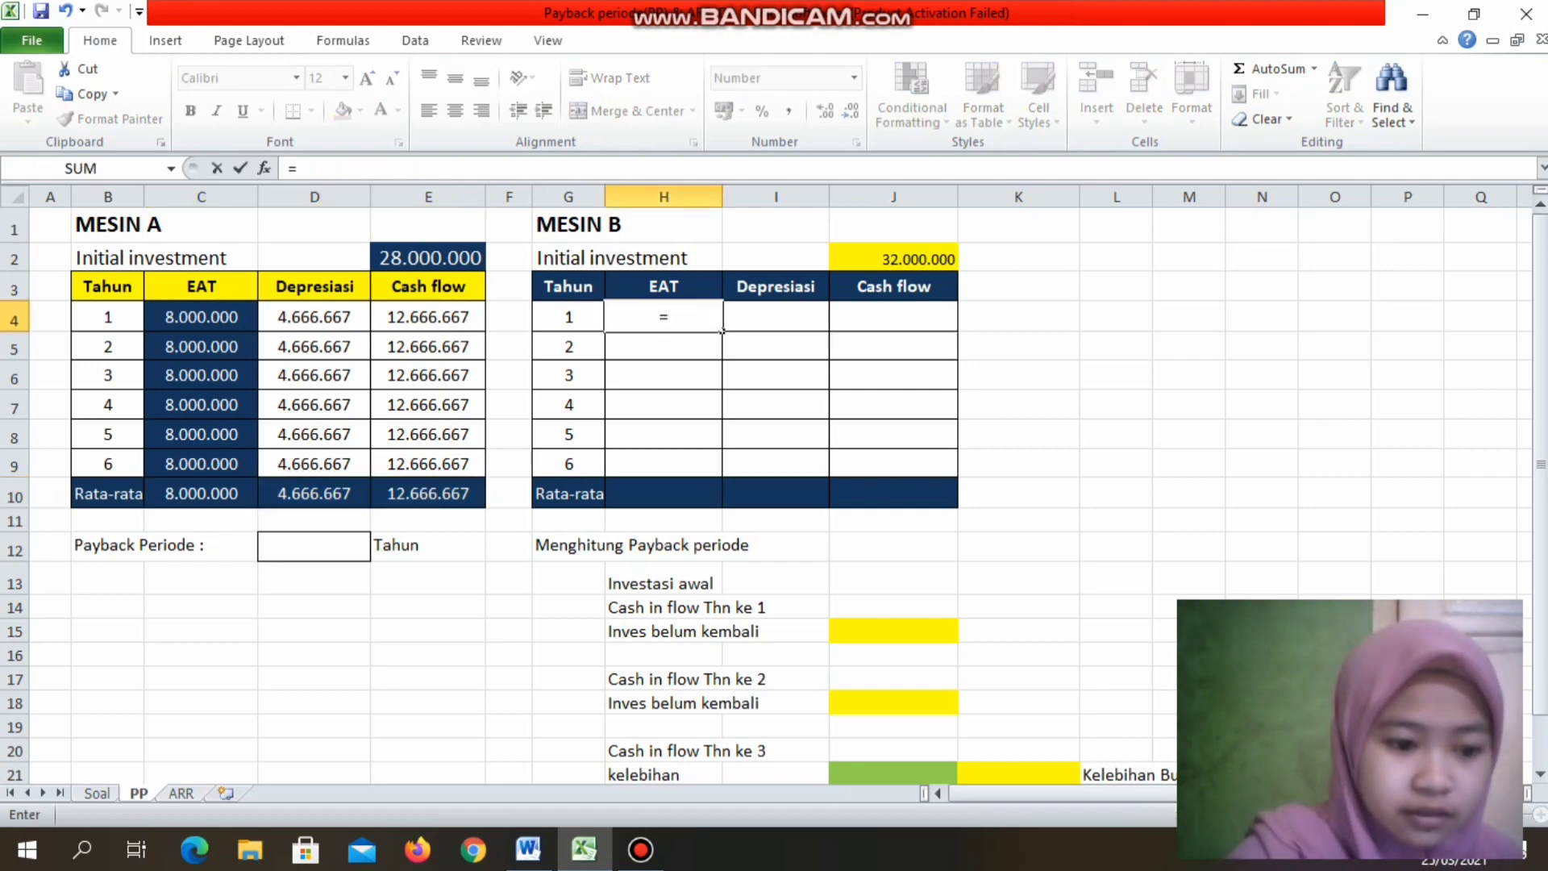
key(ctrl+Page_Up)
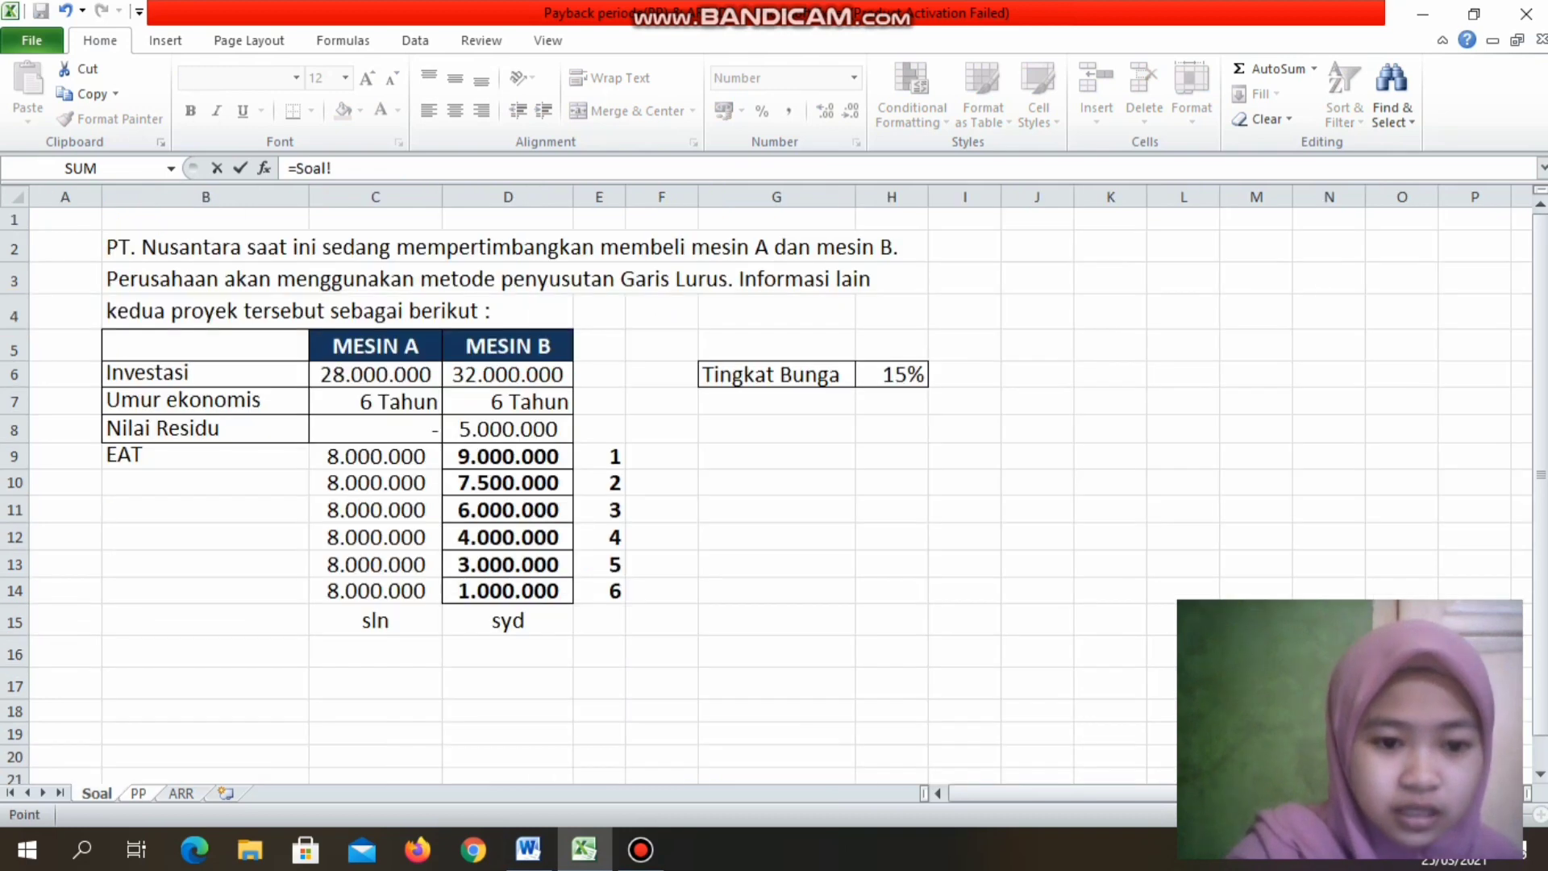
click(508, 456)
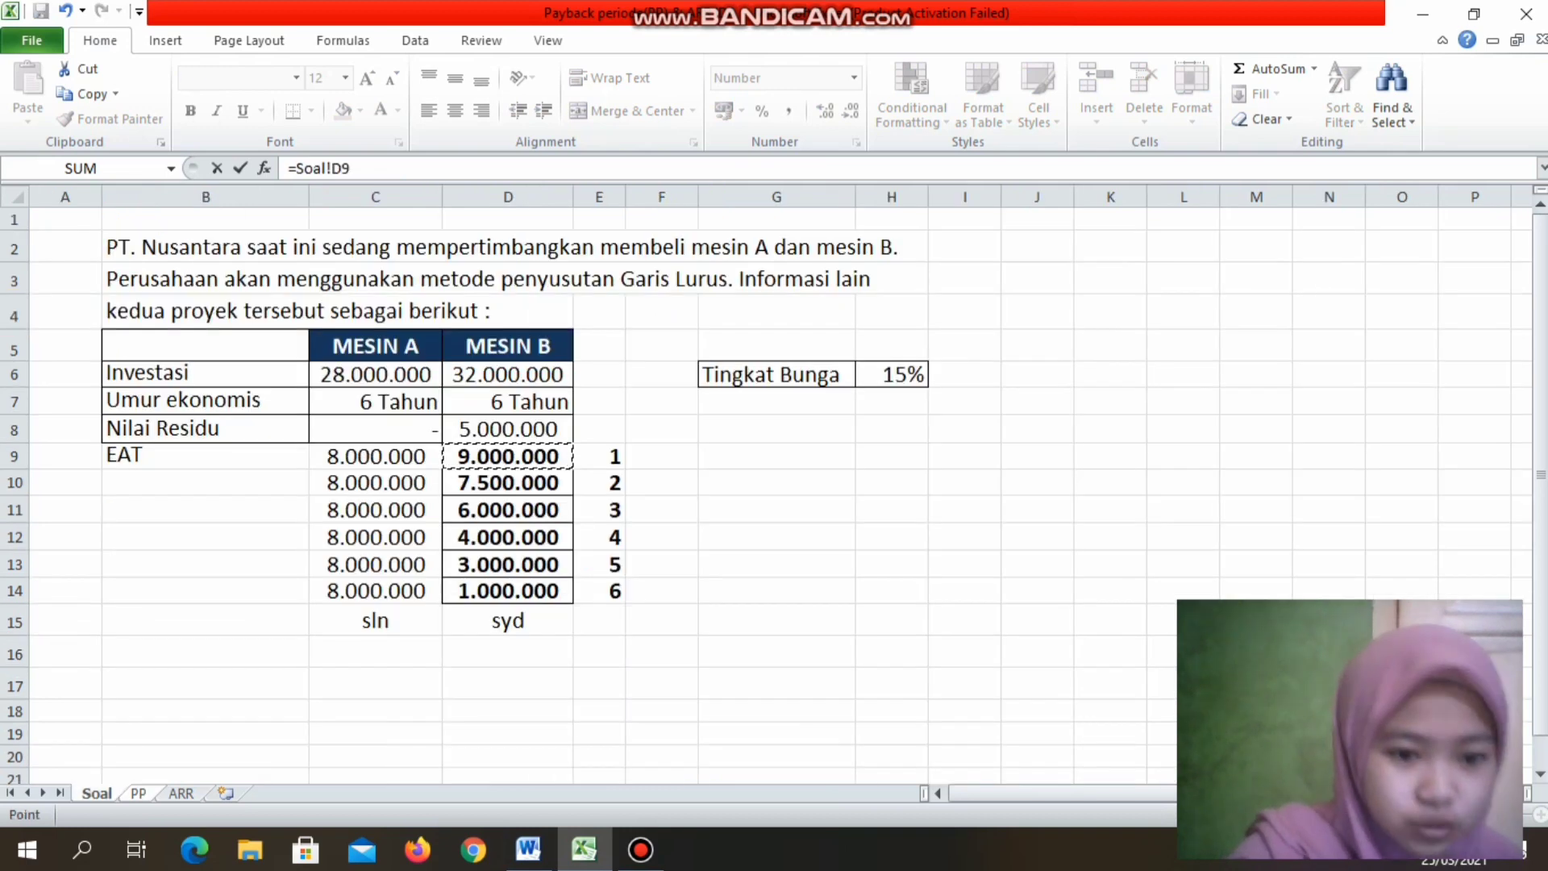
key(Return)
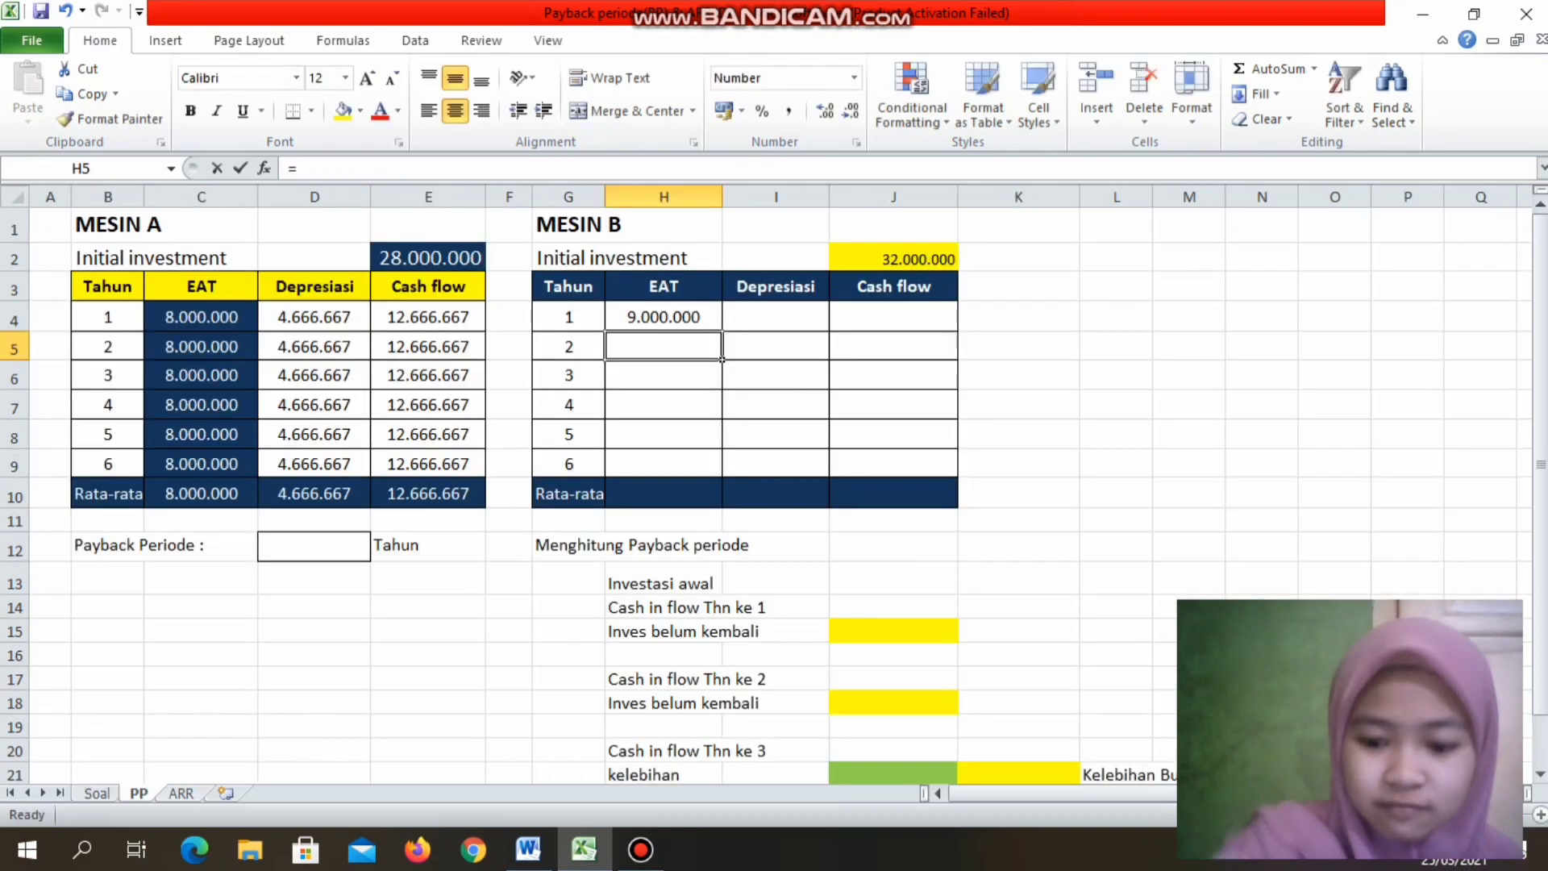
text(=)
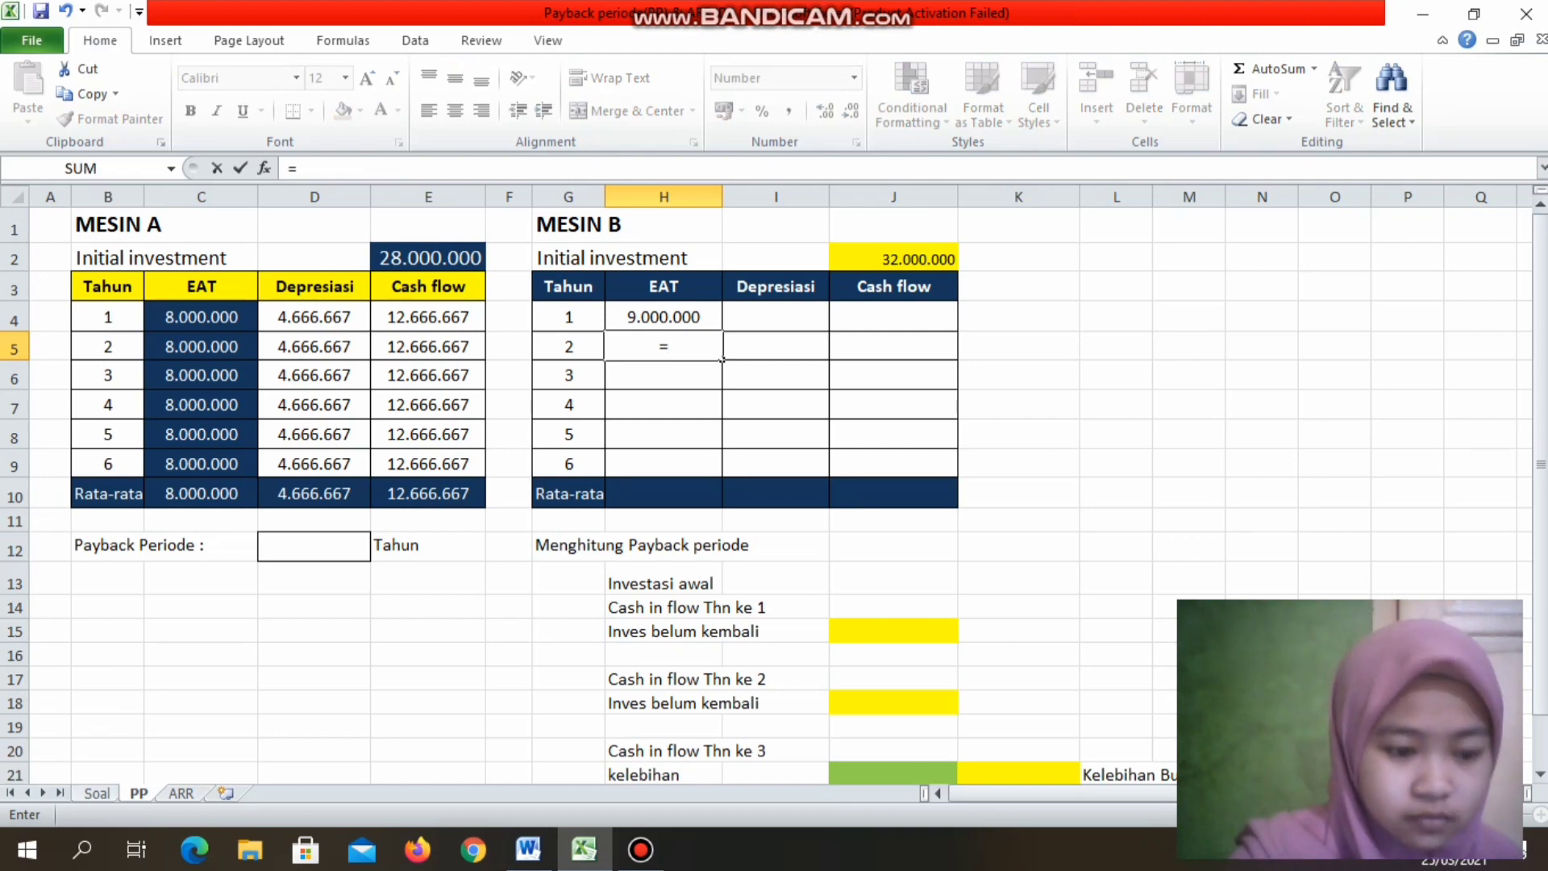
key(ctrl+Page_Up)
click(456, 488)
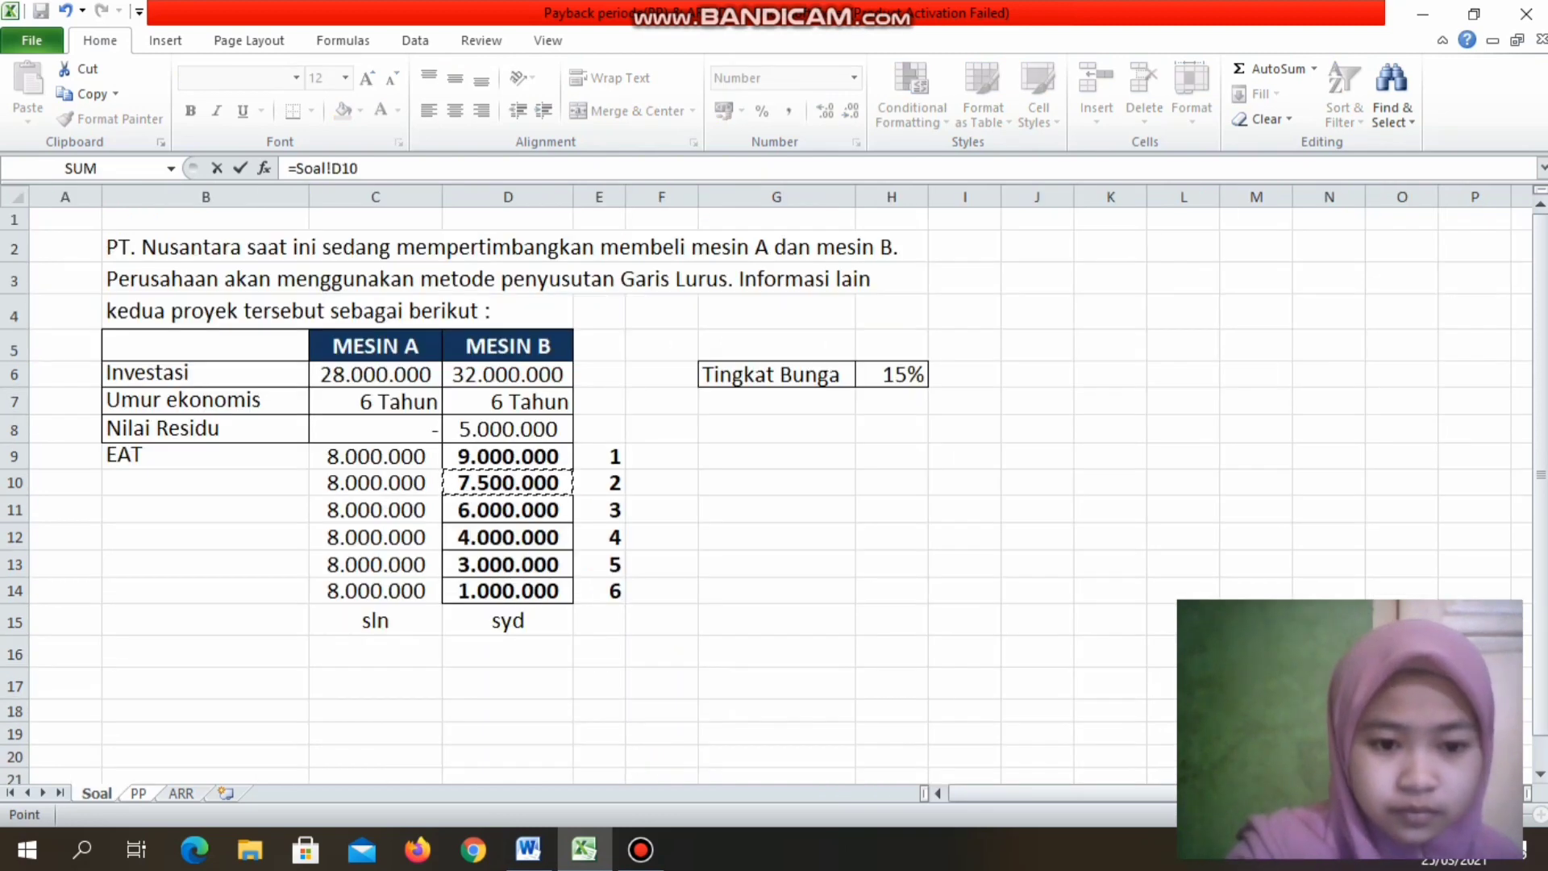
key(Return)
Step: Link Mesin B's EAT for years 3 and 4 in H6 and H7 to Soal!D11 and Soal!D12
text(=)
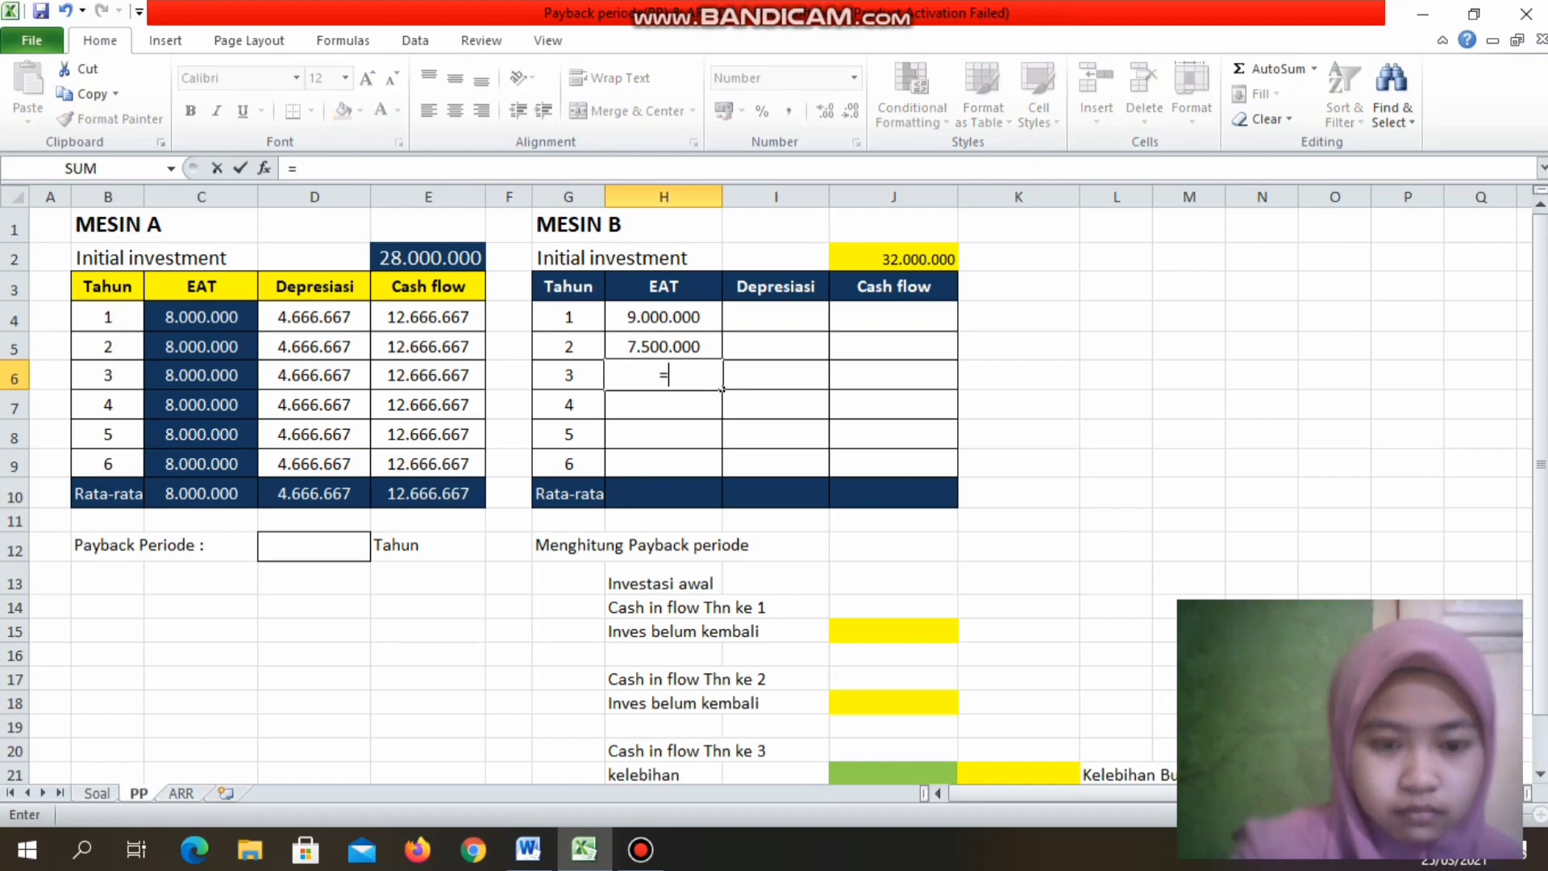
key(ctrl+Page_Up)
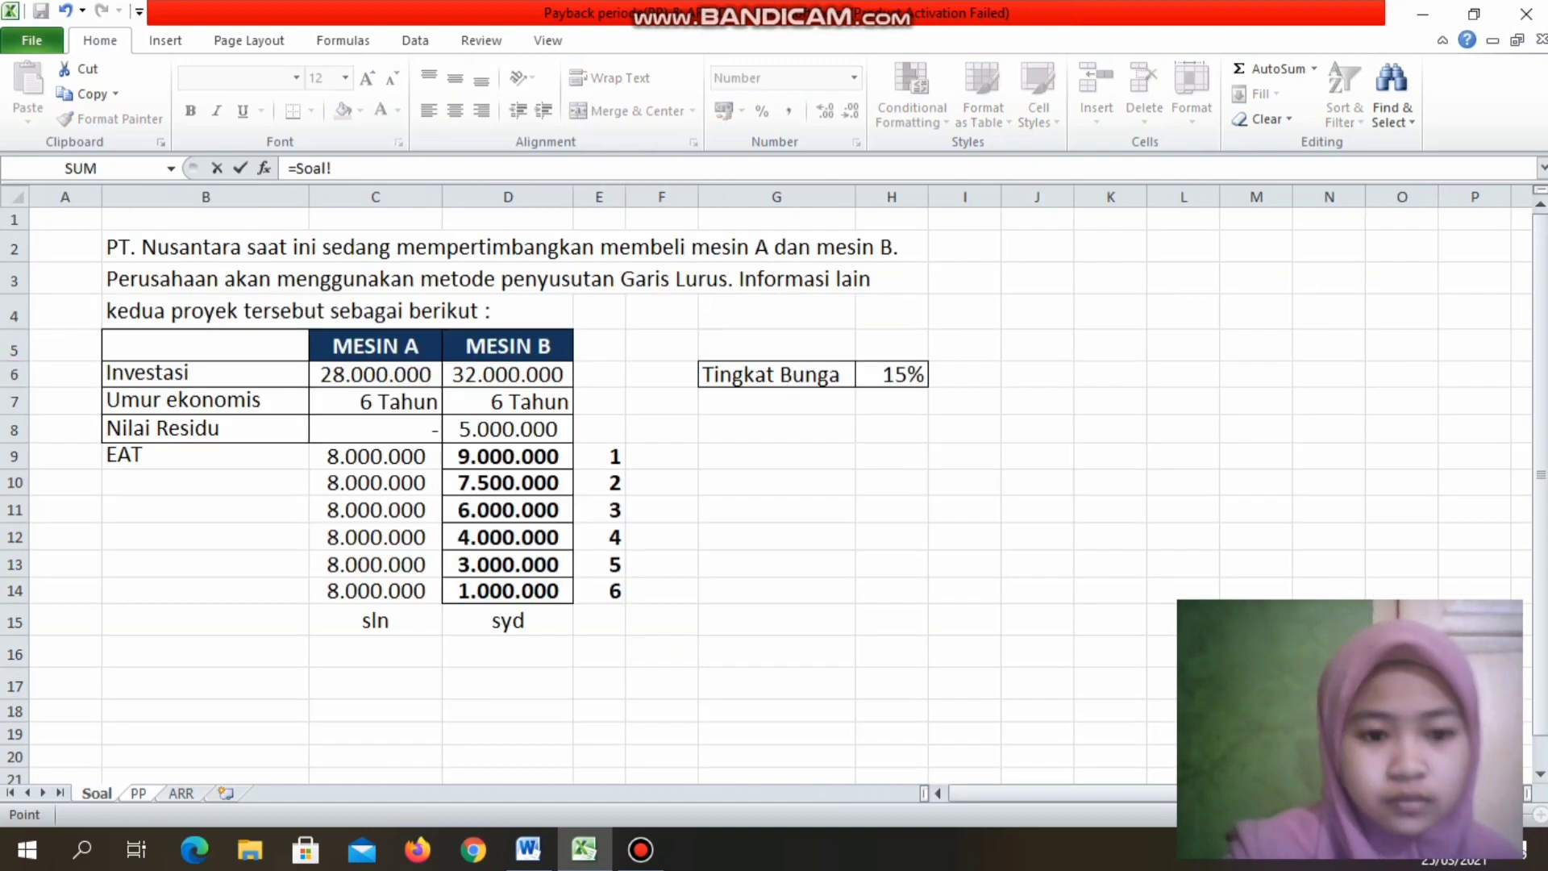
click(507, 510)
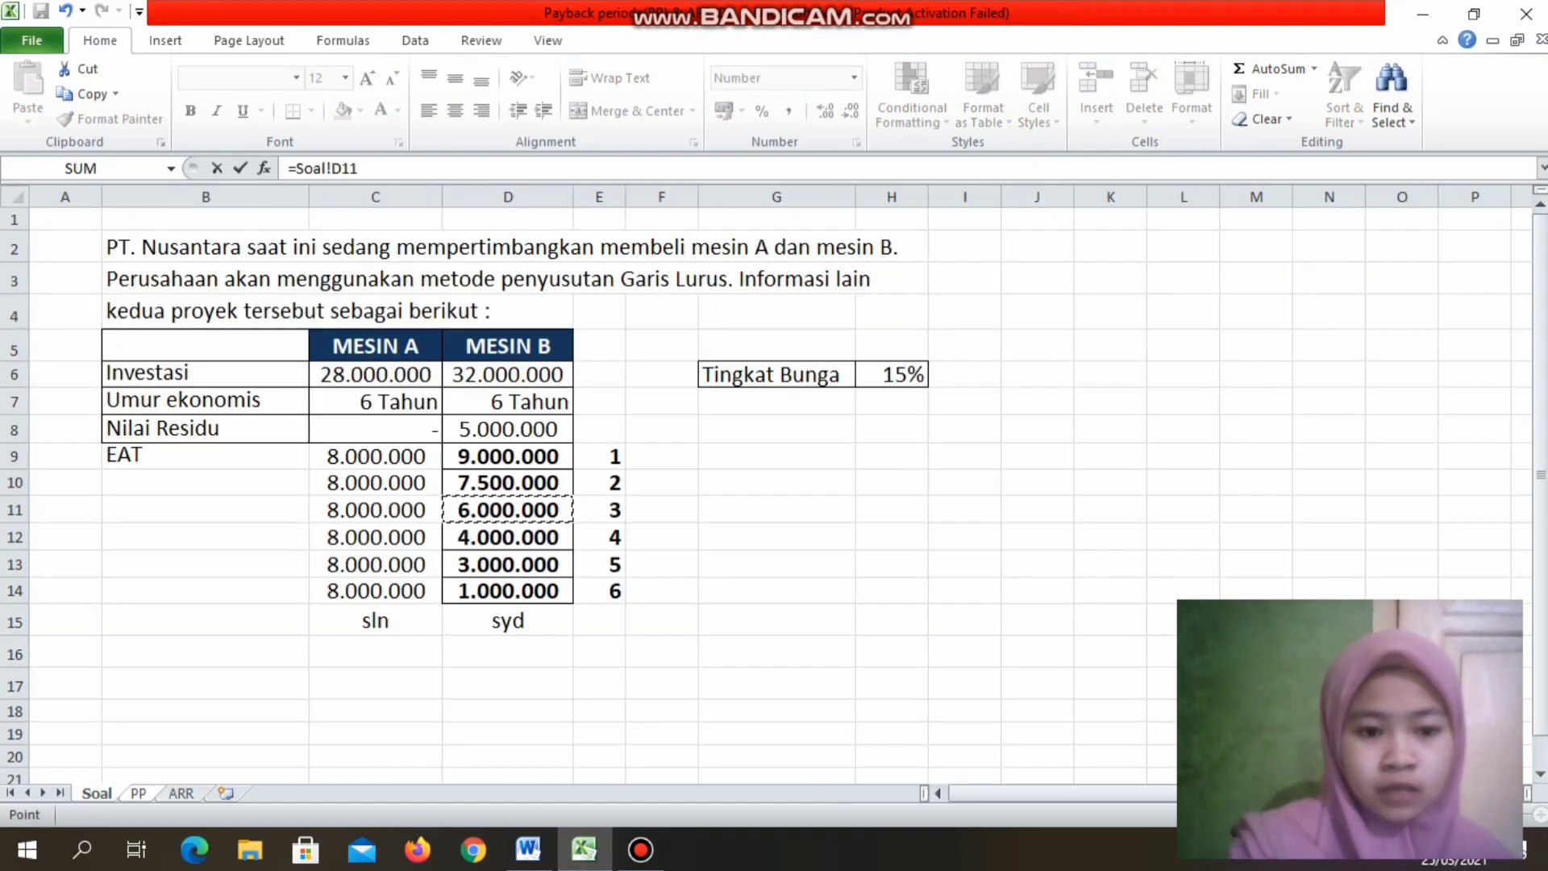
key(Return)
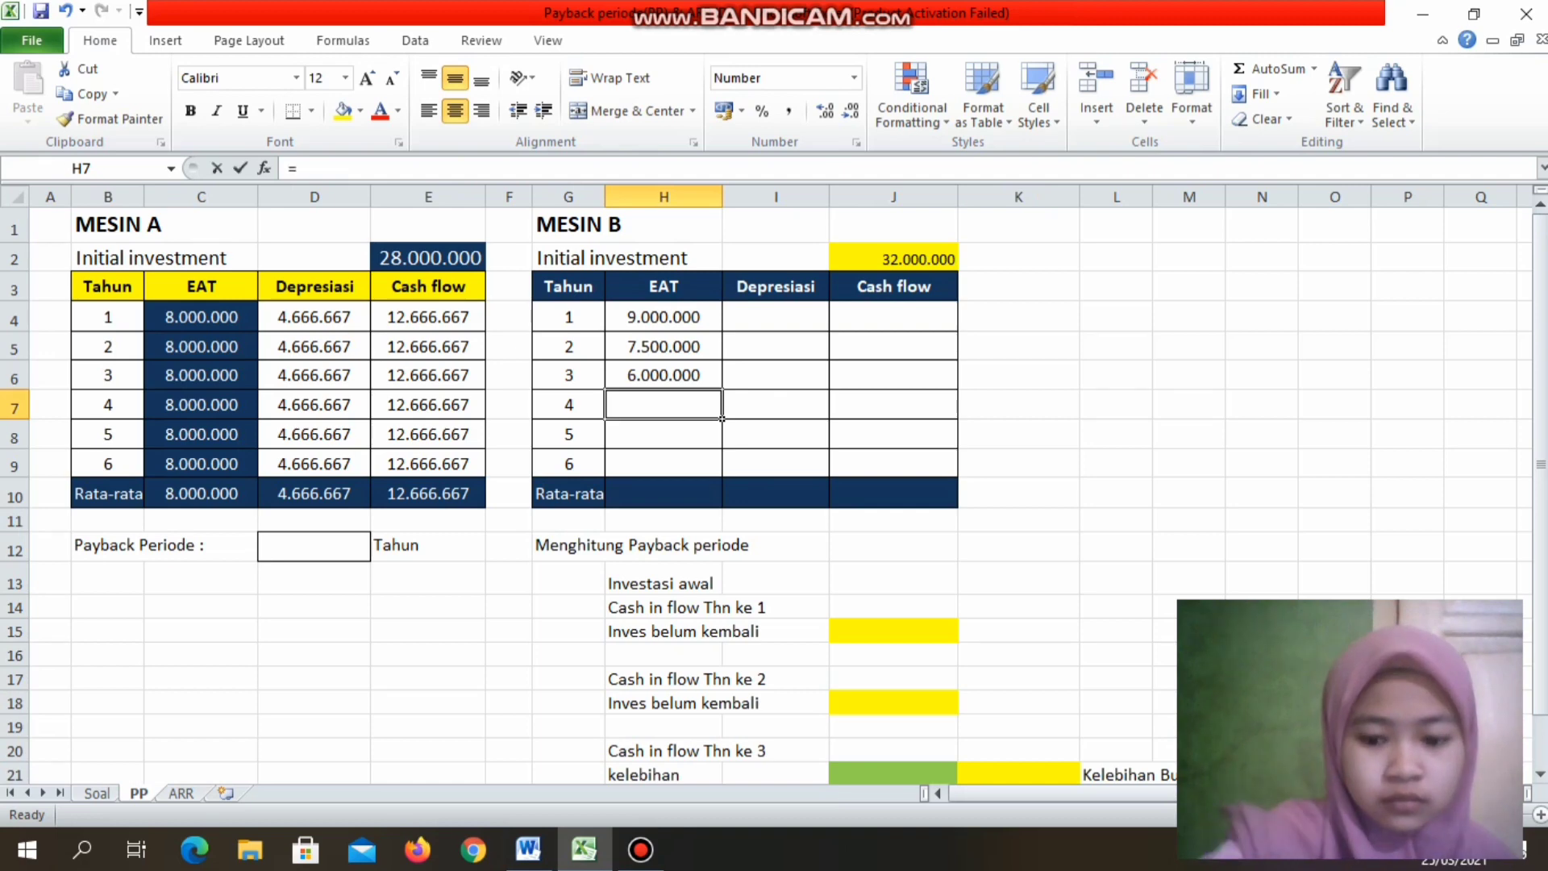
text(=)
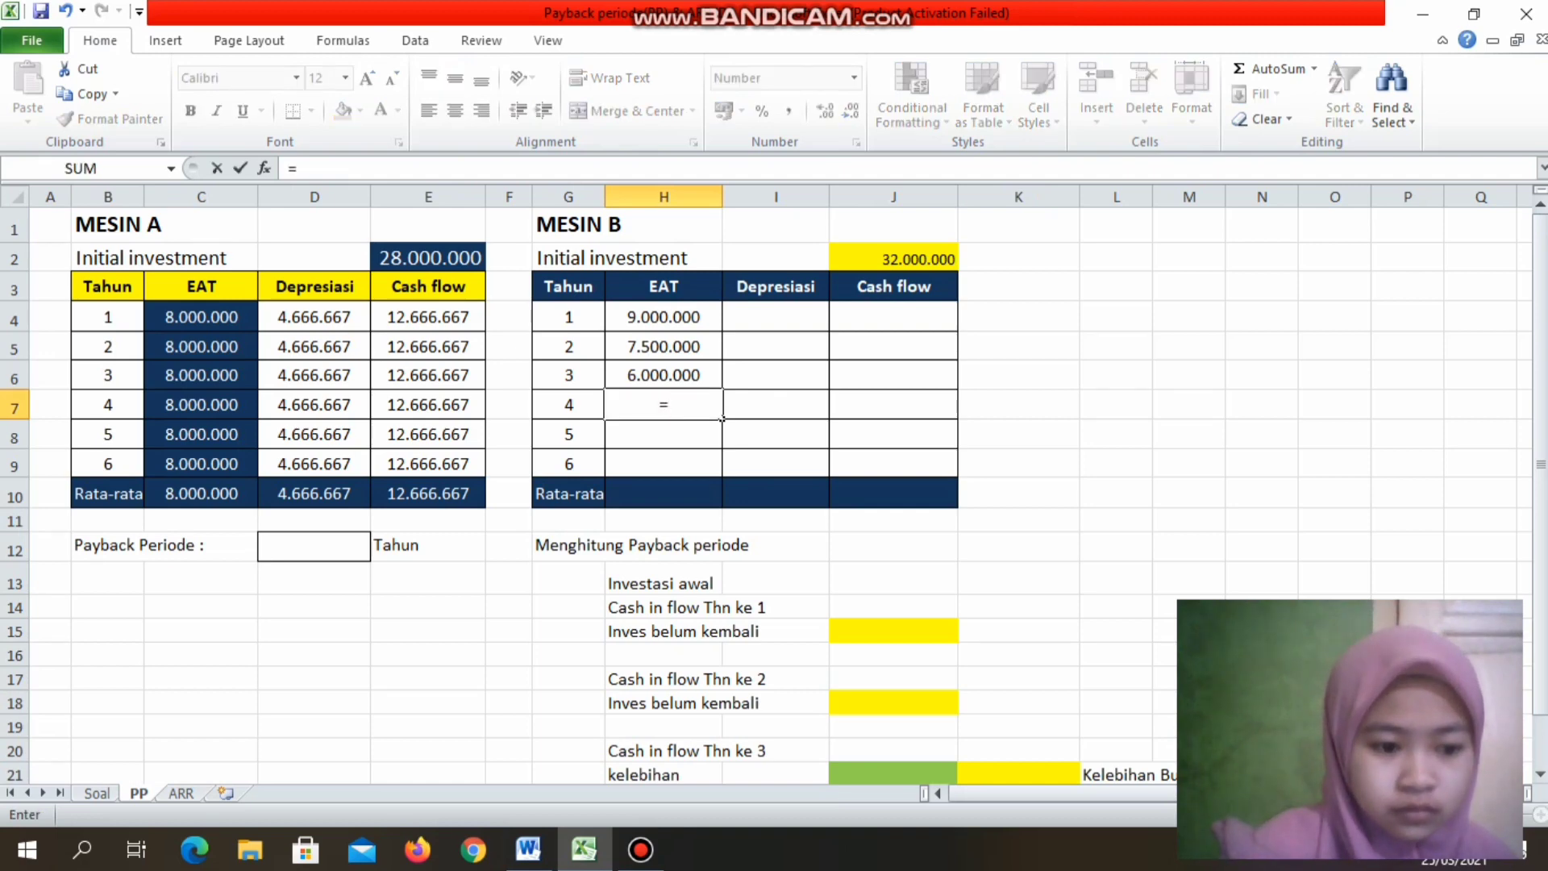
key(ctrl+Page_Up)
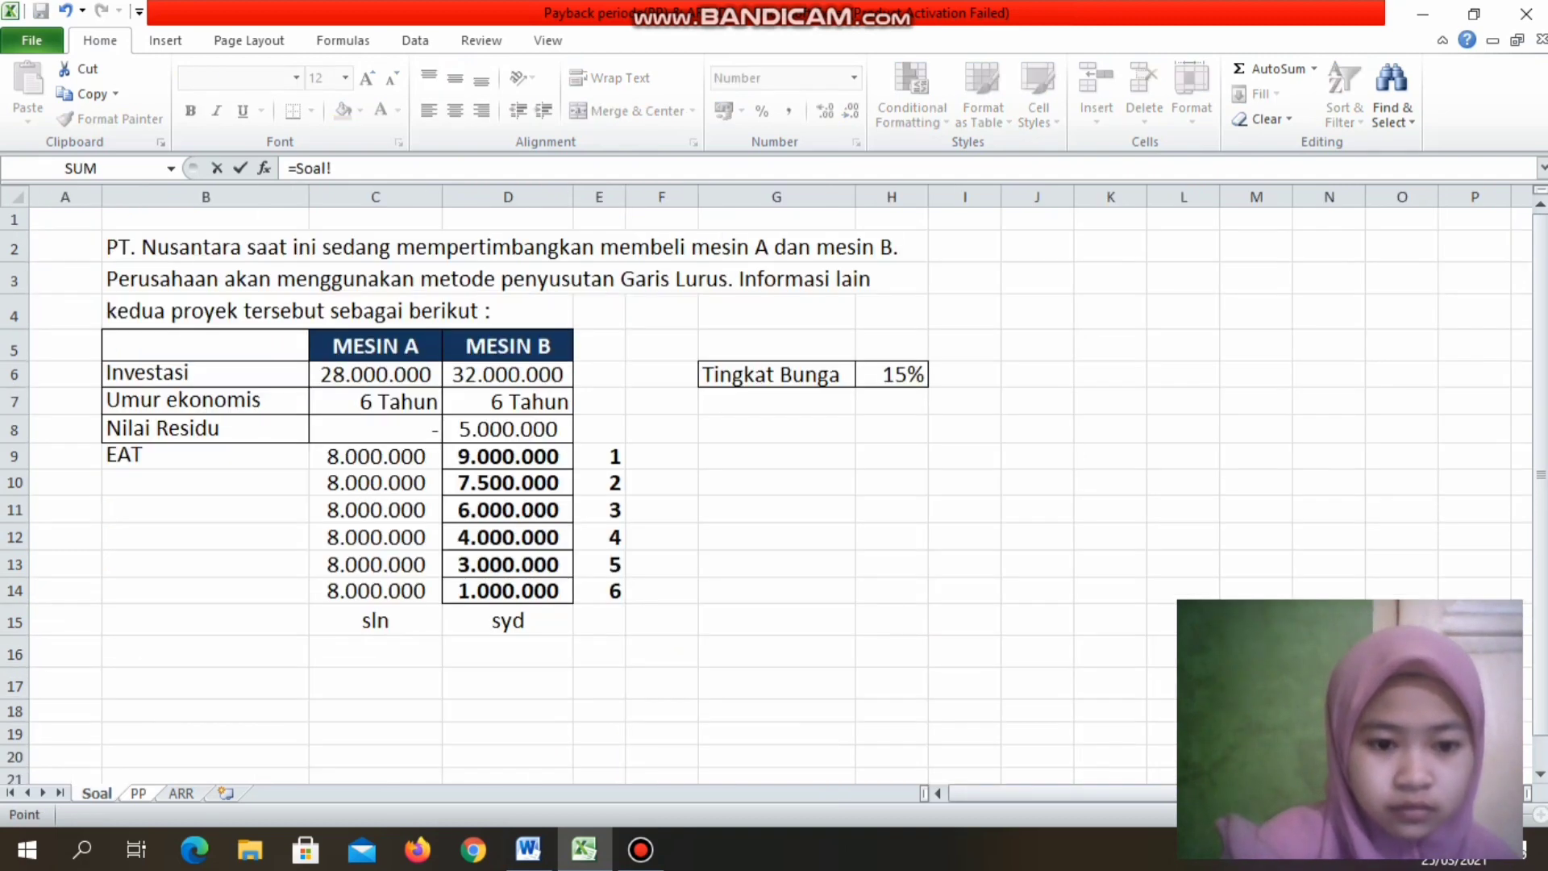
click(509, 537)
key(Return)
Step: Link Mesin B's EAT for years 5 and 6 in H8 and H9 to Soal!D13 and Soal!D14
text(=)
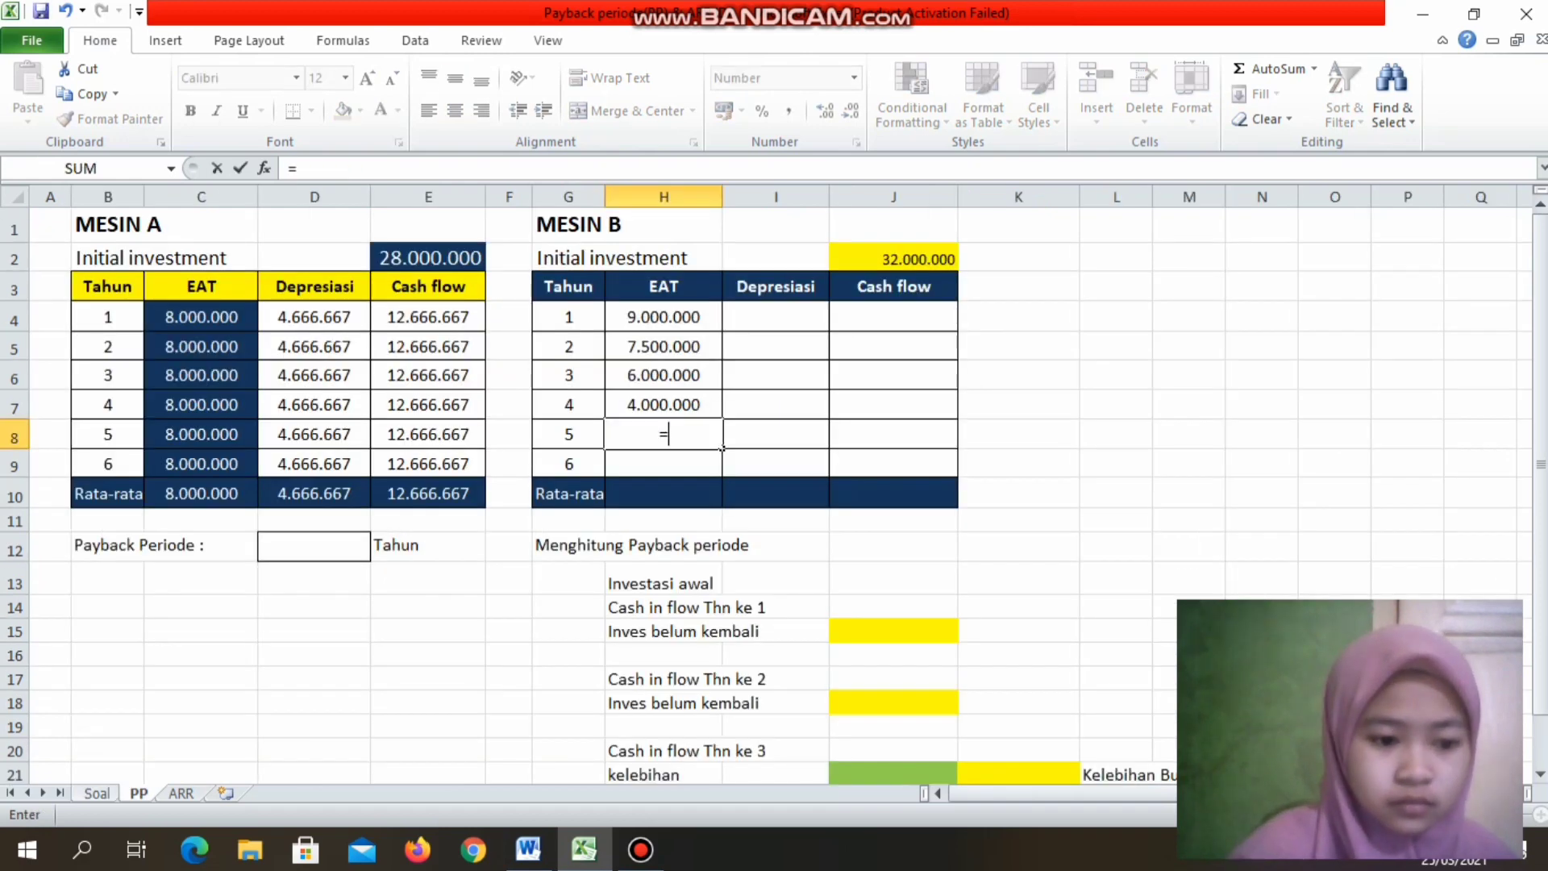
key(ctrl+Page_Up)
click(508, 564)
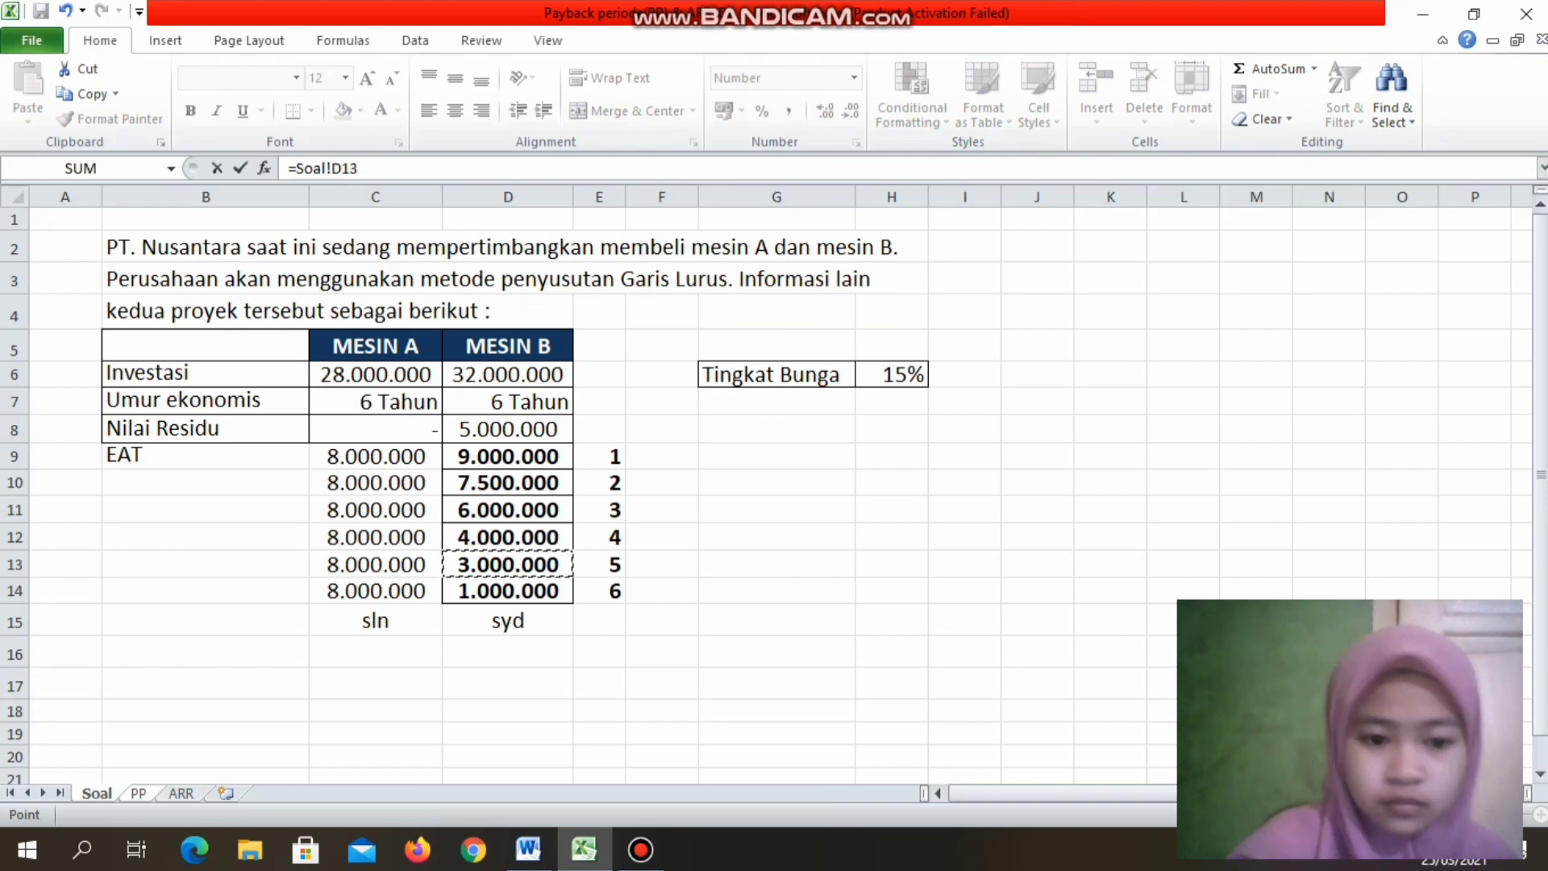
key(Return)
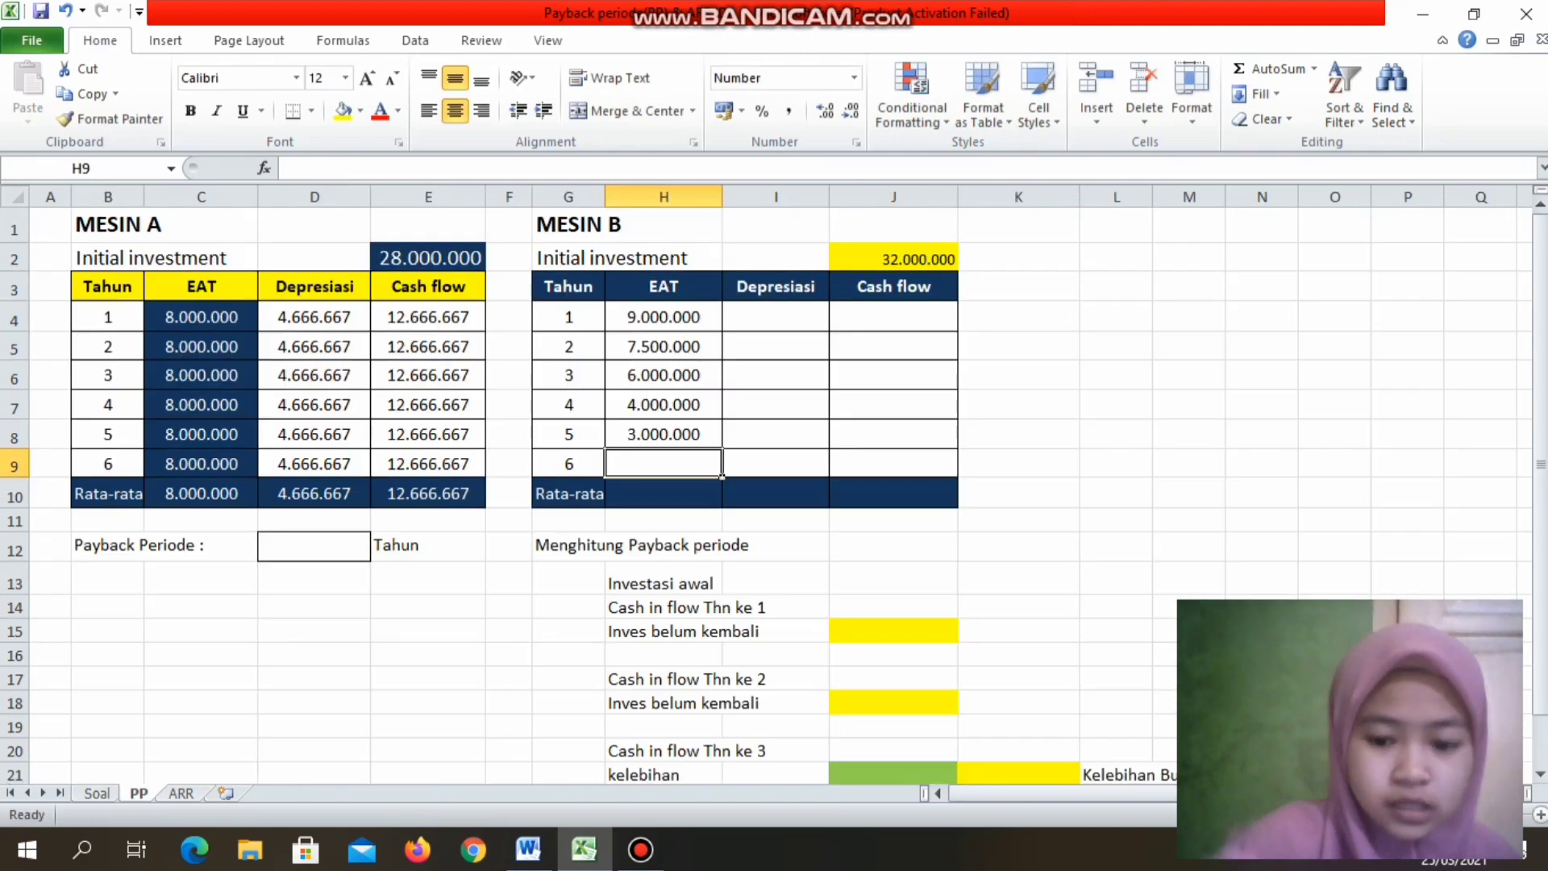
text(=)
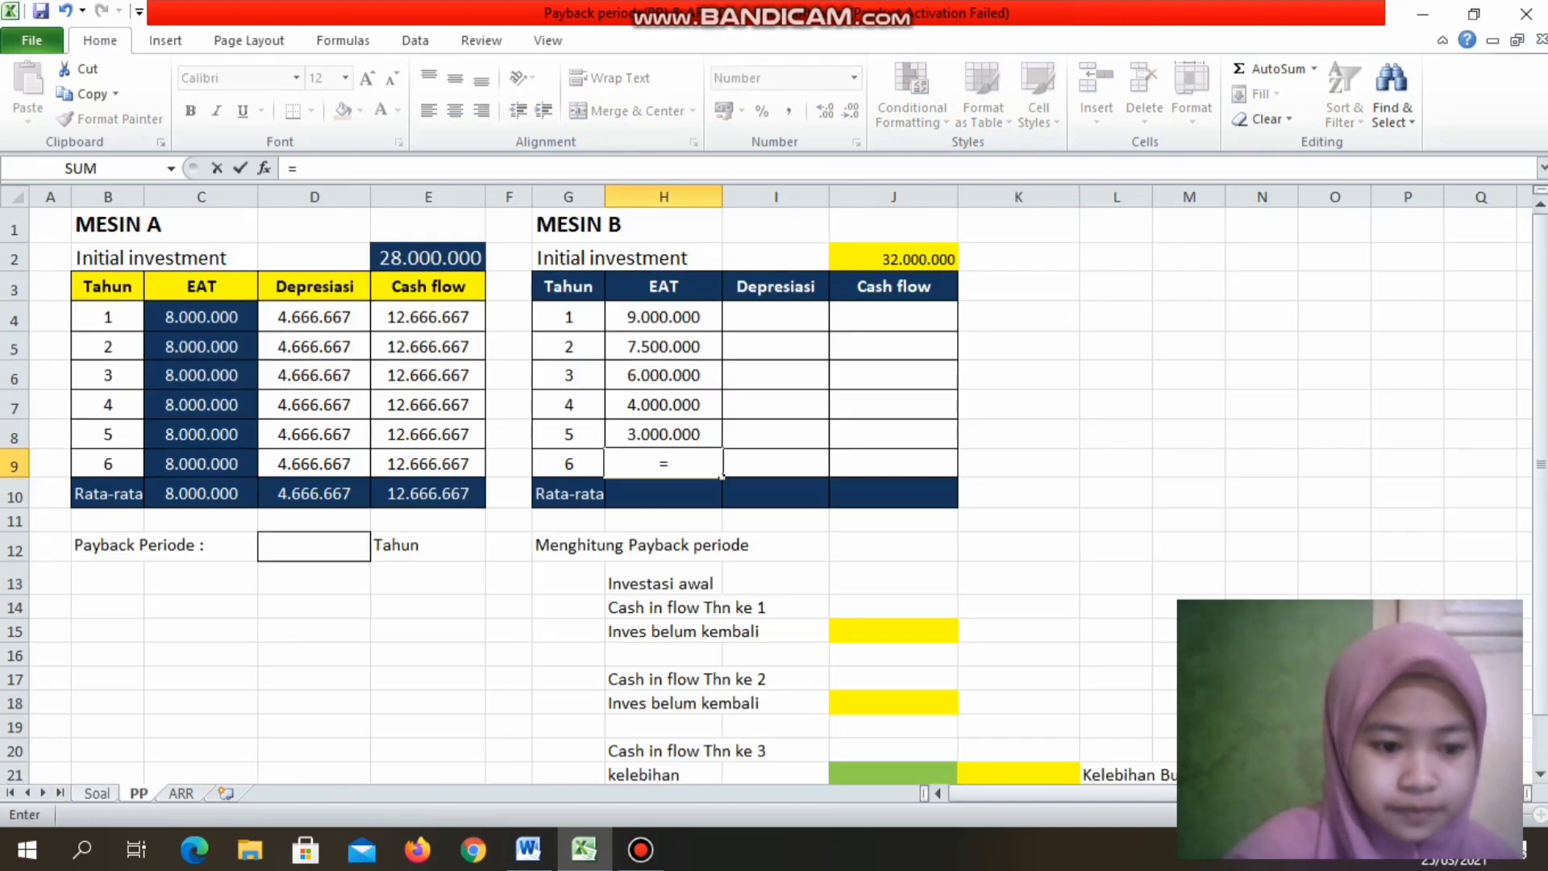
key(ctrl+Page_Up)
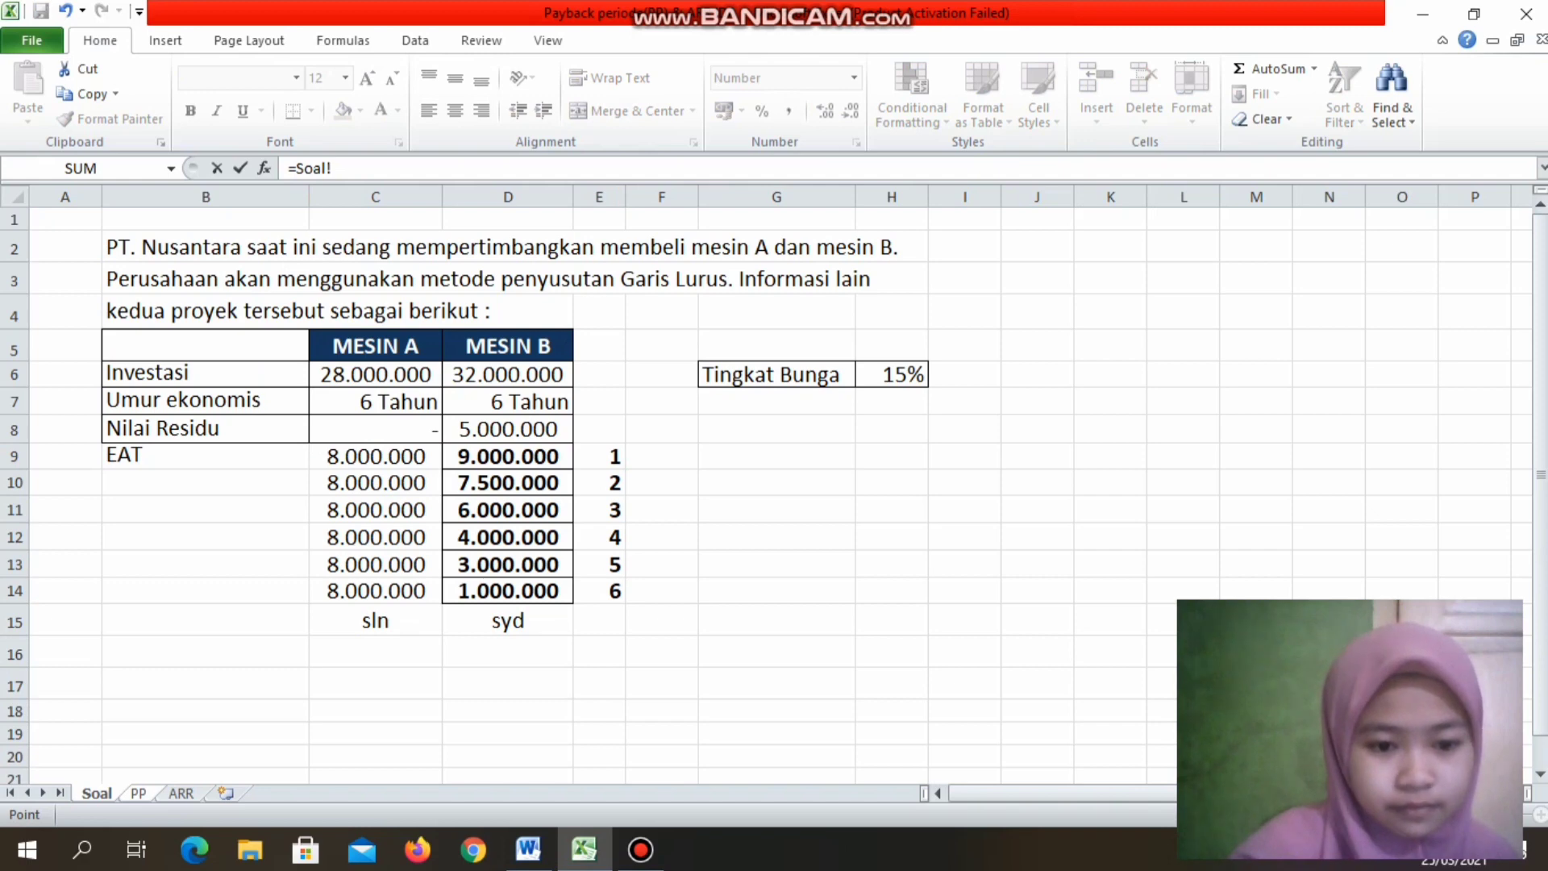
click(508, 592)
key(Return)
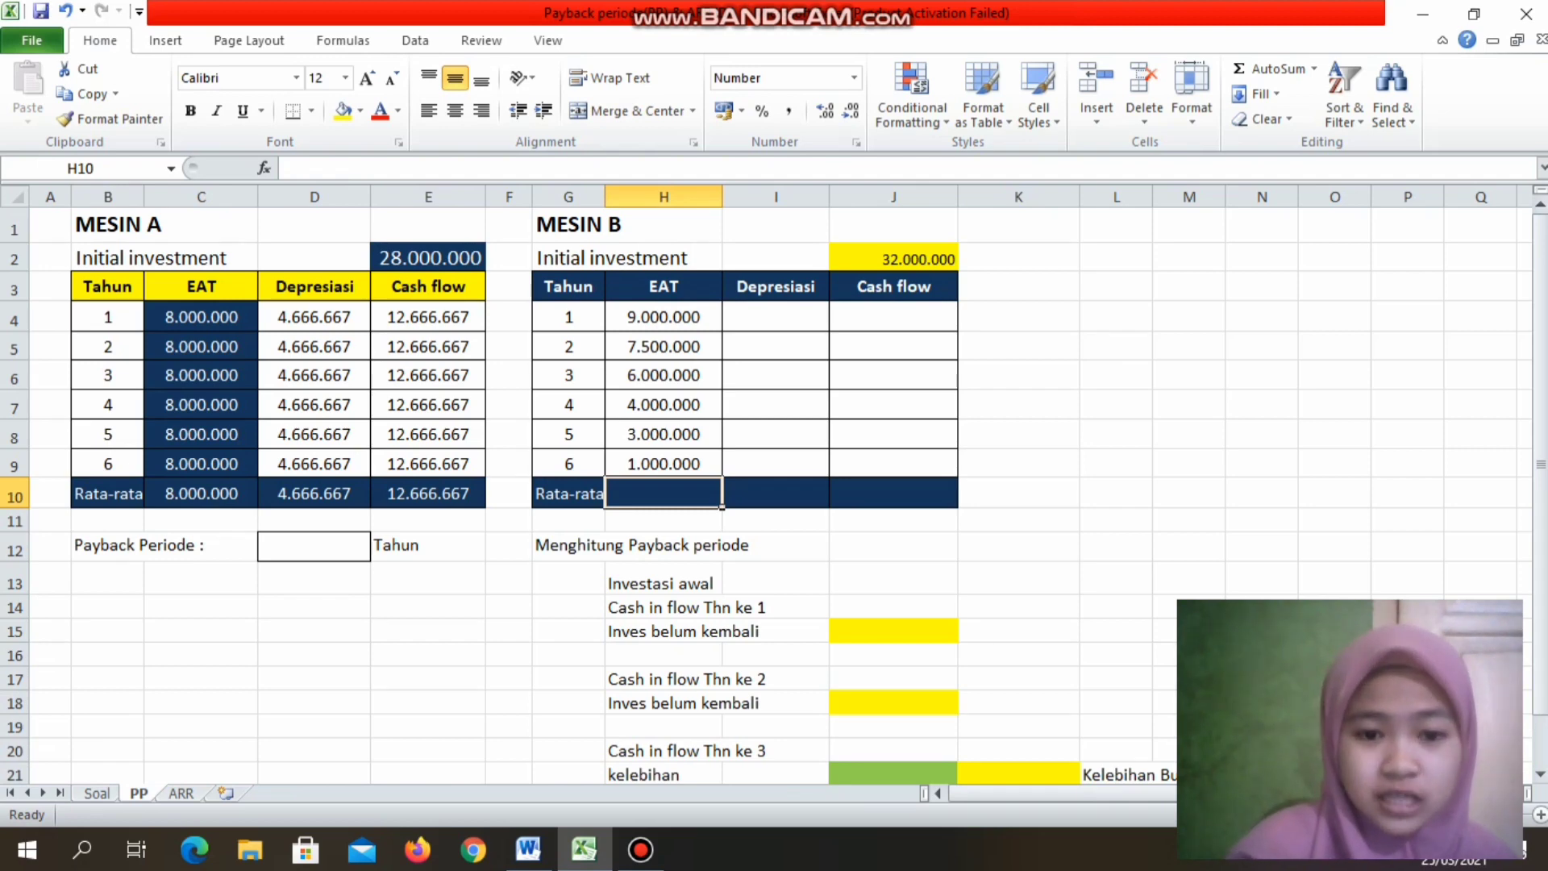
Step: Calculate Mesin B's year 1 depreciation in I4 with =SYD($J$2;5e6;6;G4) and fill the formula down to I9
click(776, 317)
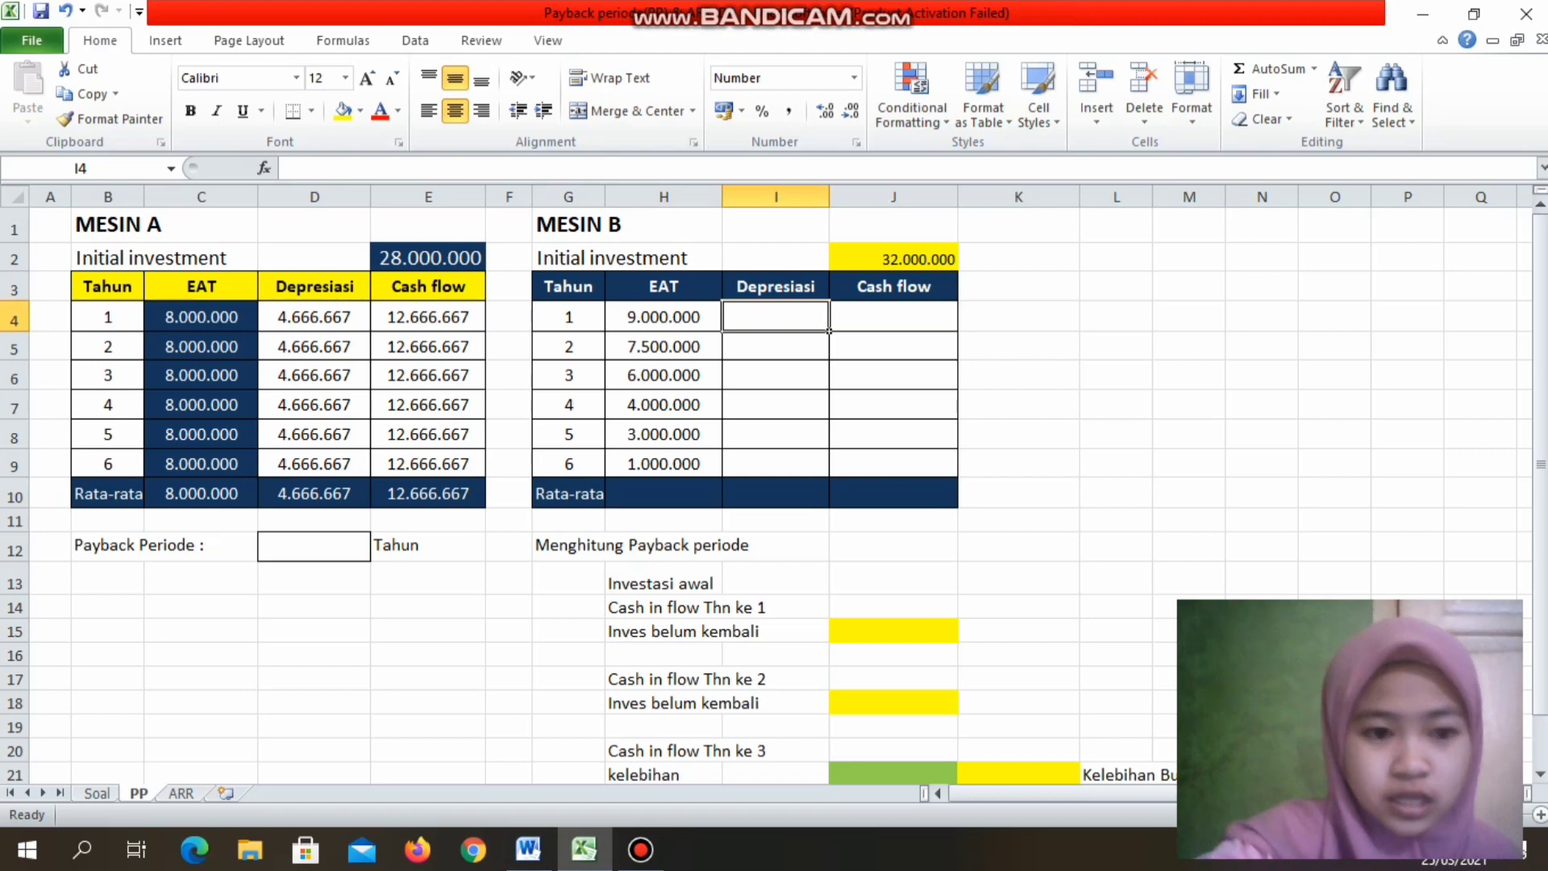
text(=syd)
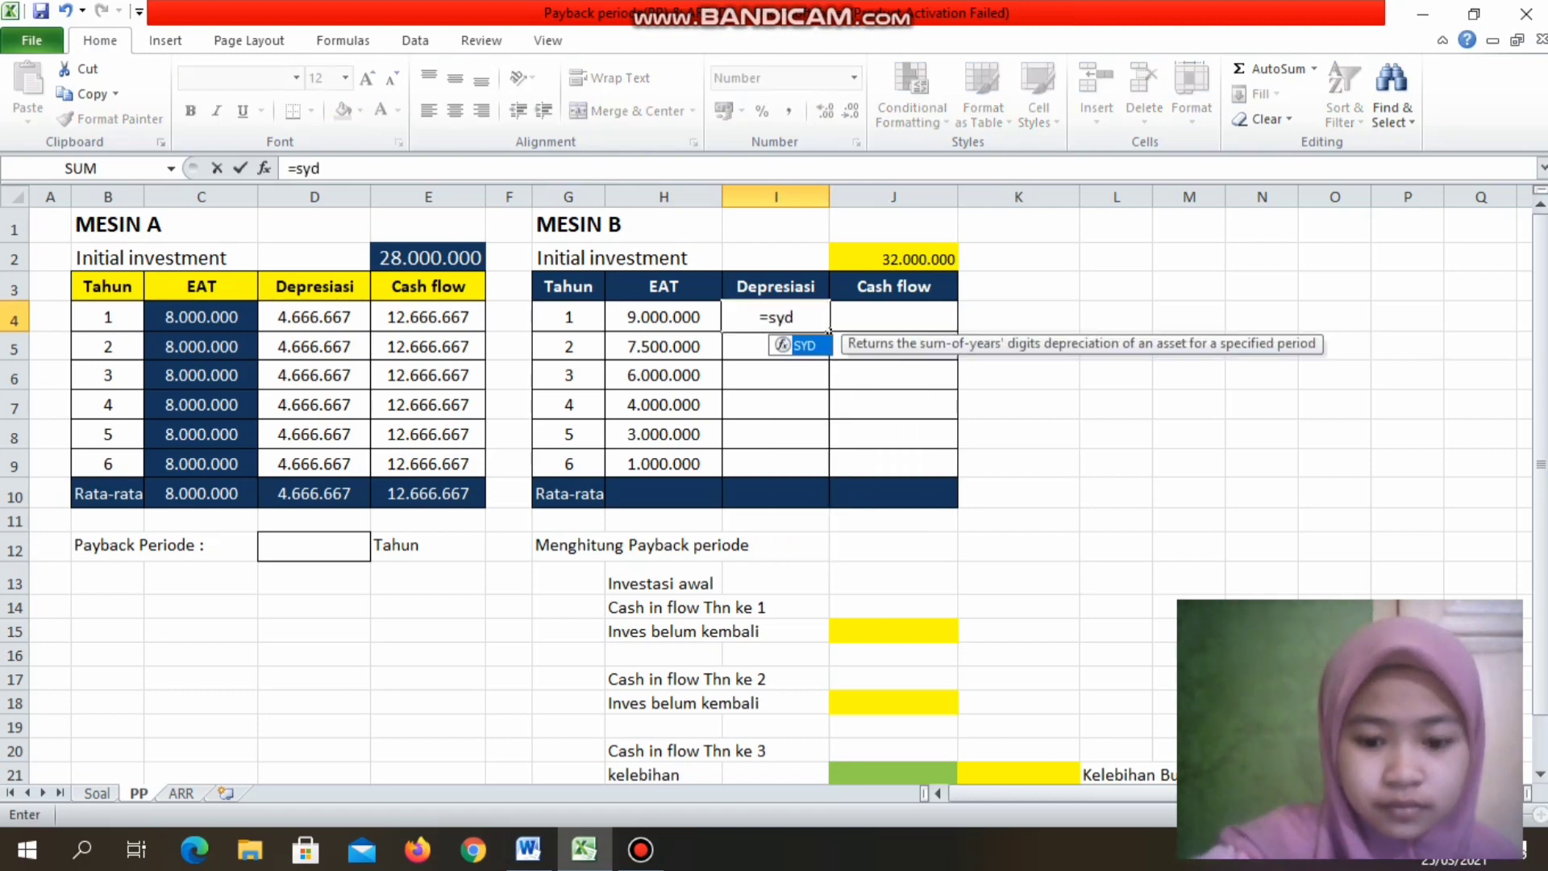
text(()
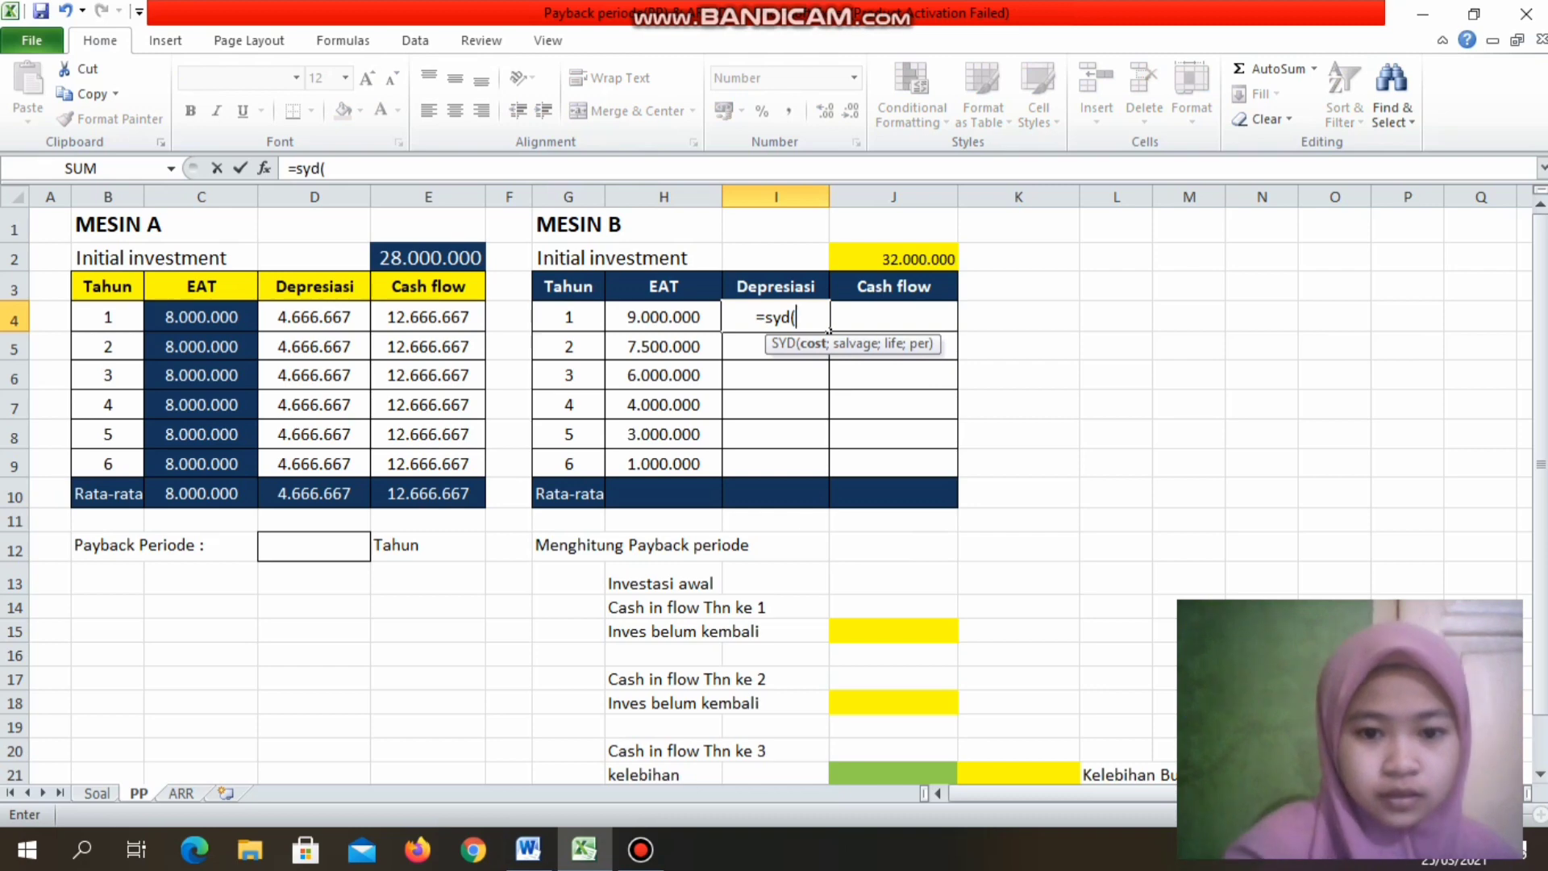
key(Up)
key(Up)
key(Right)
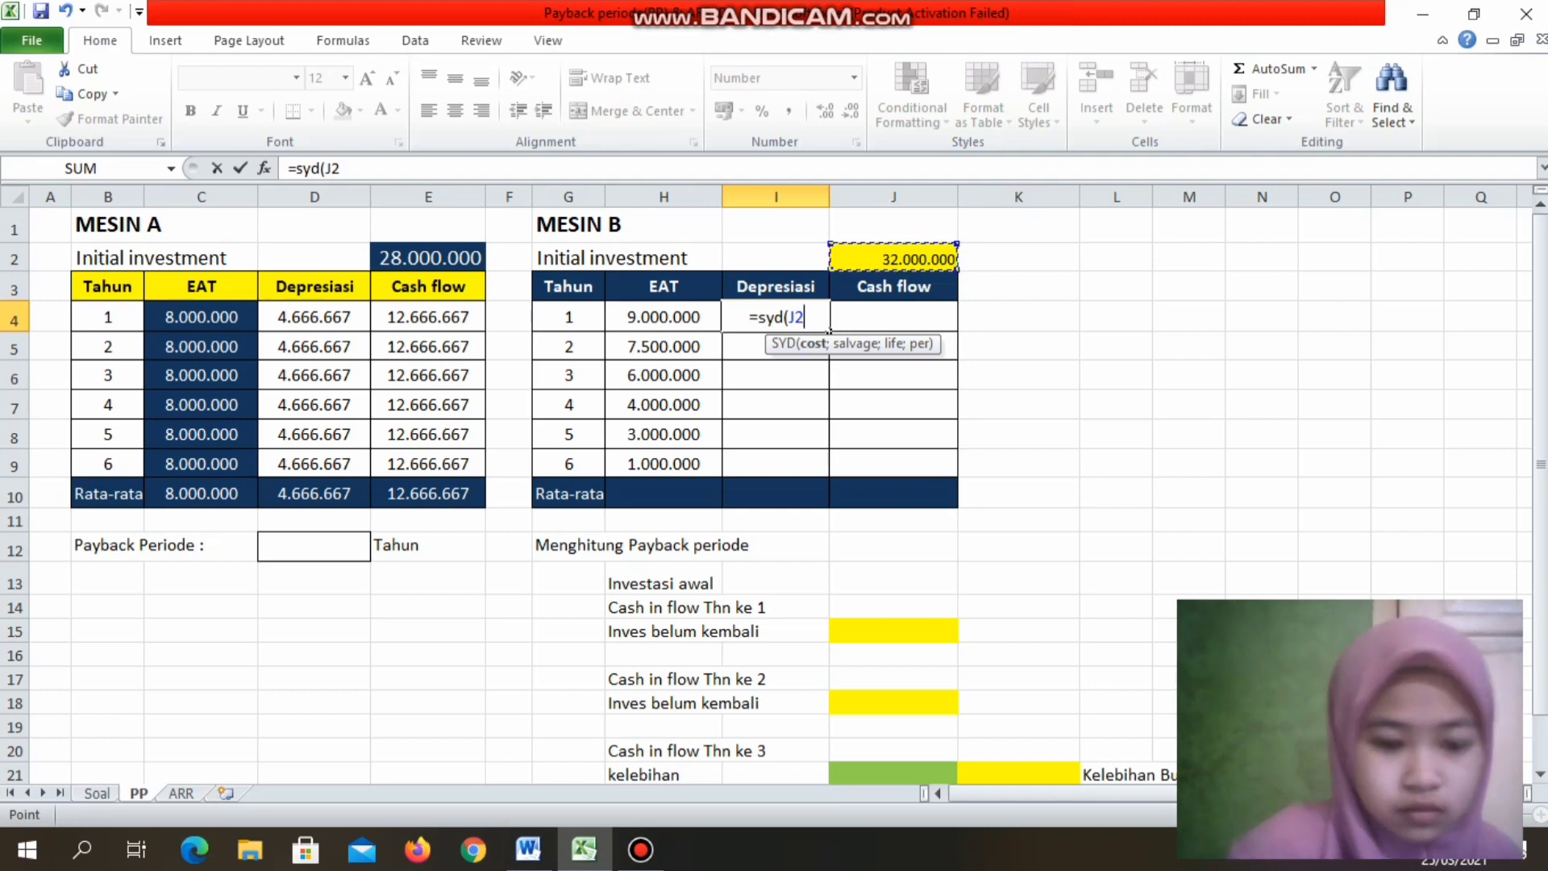
key(F4)
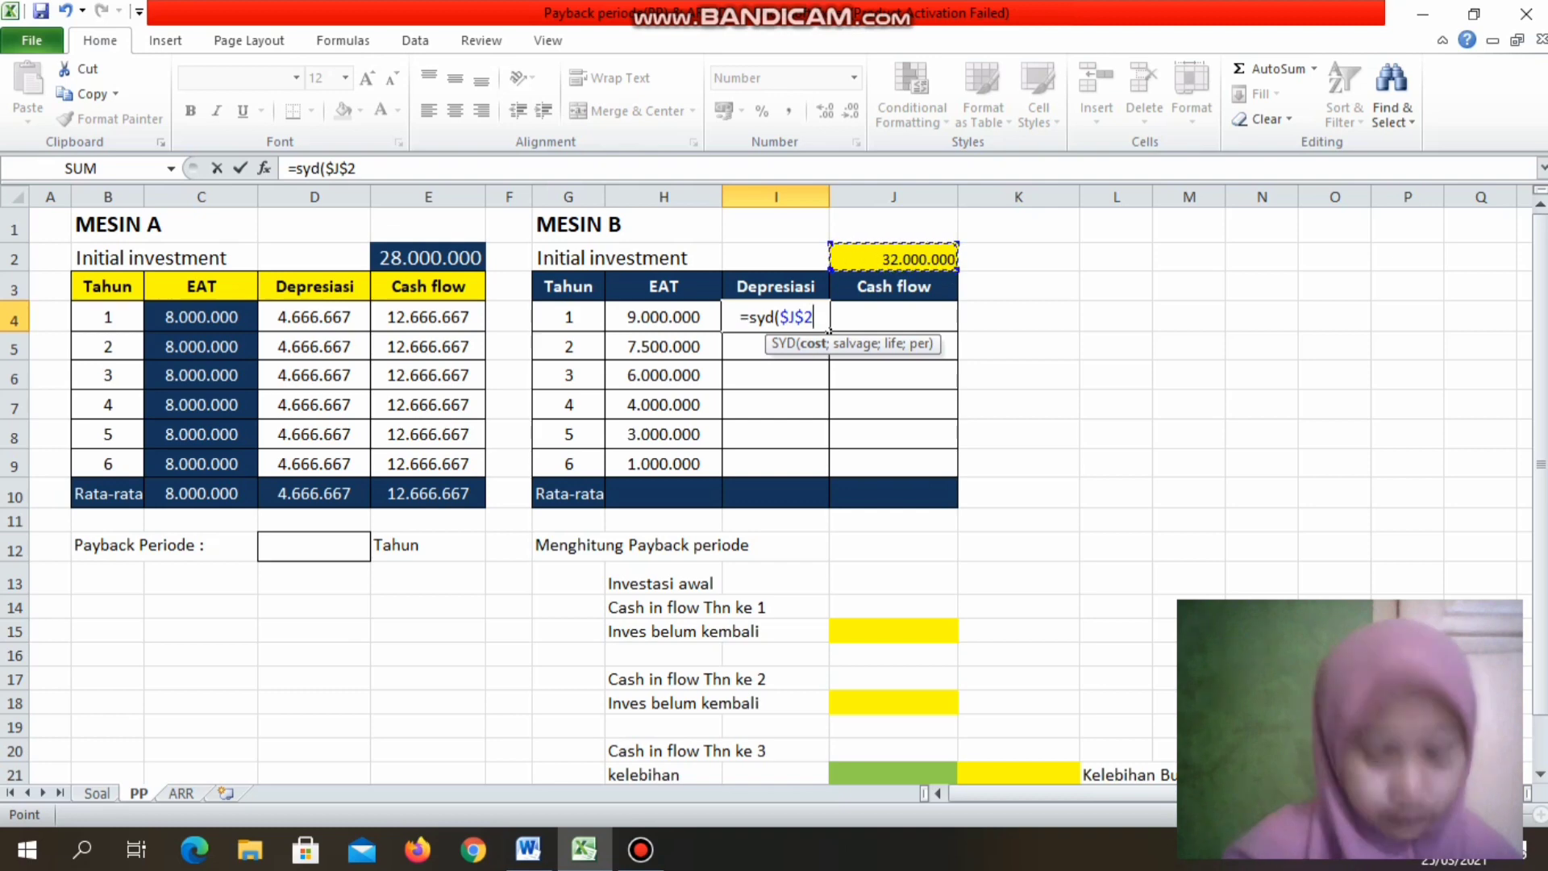
text(;)
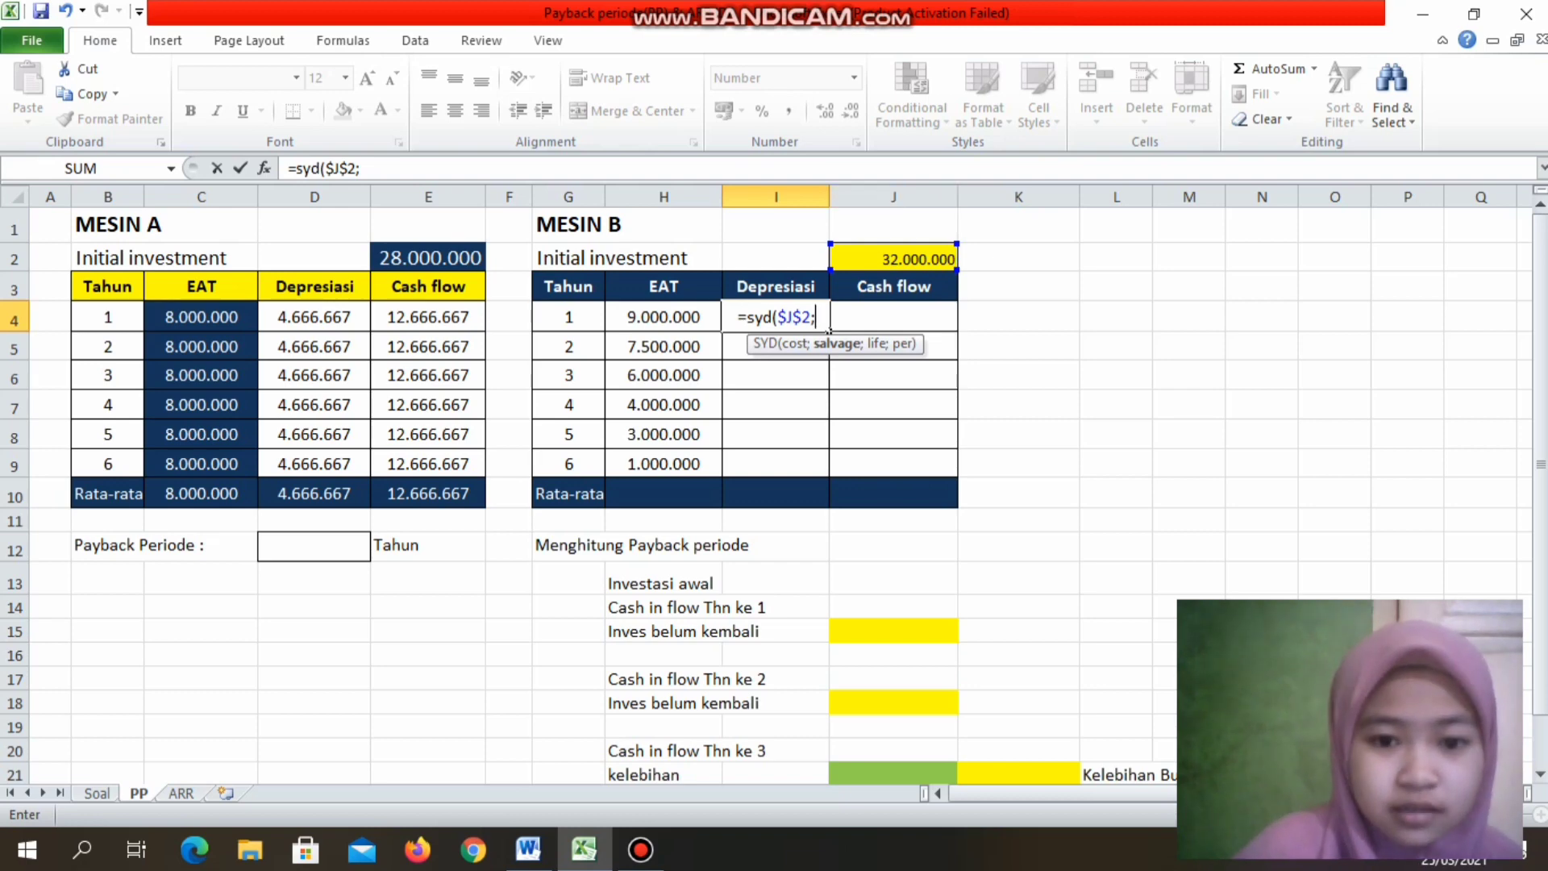
text(5)
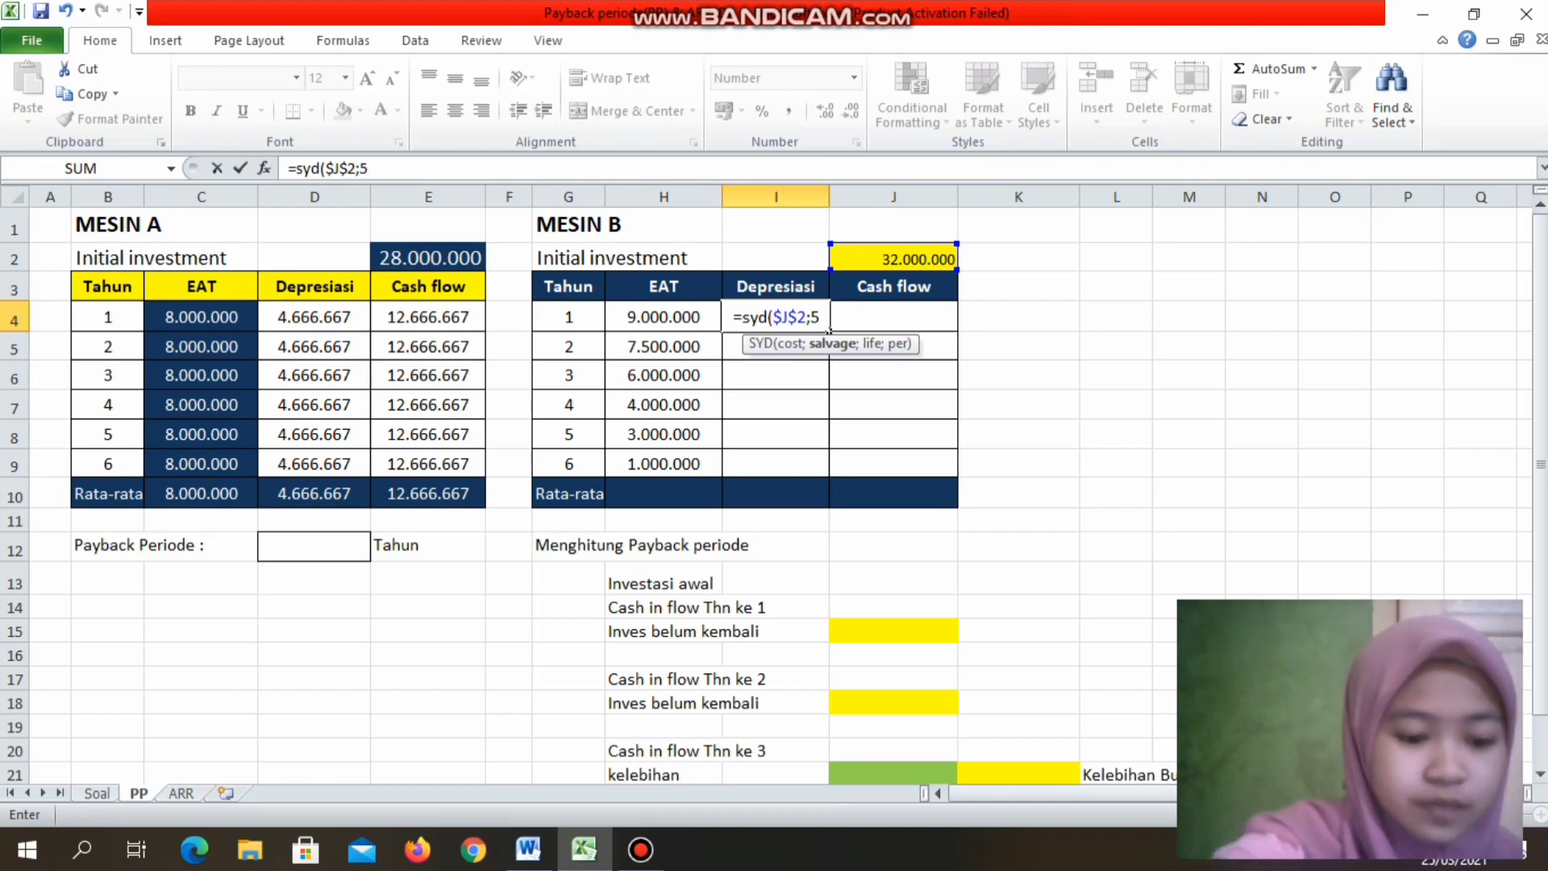
text(e)
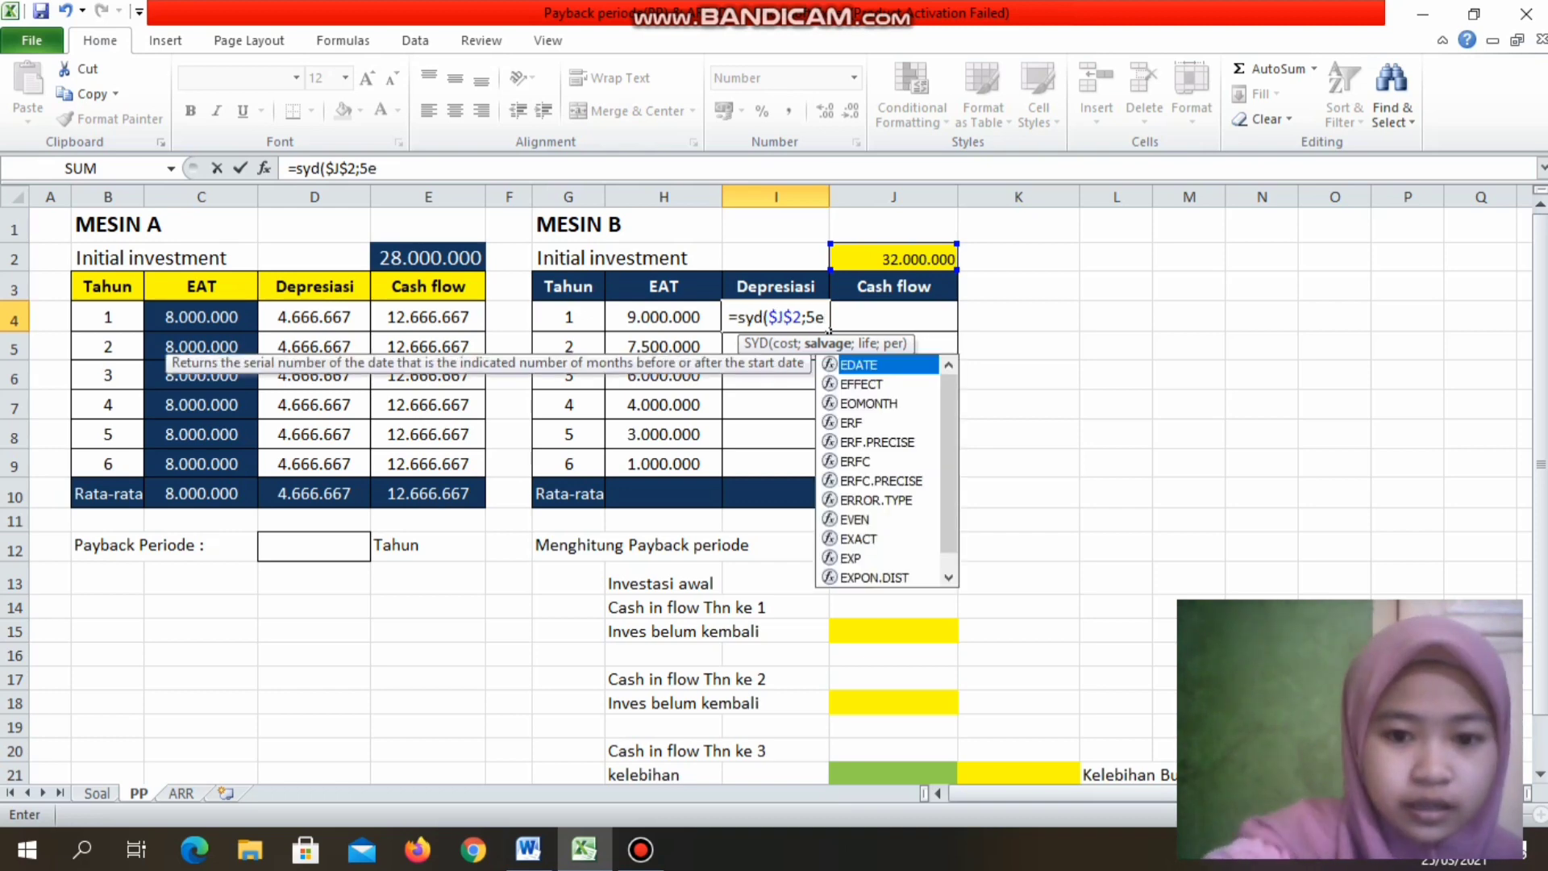
text(6)
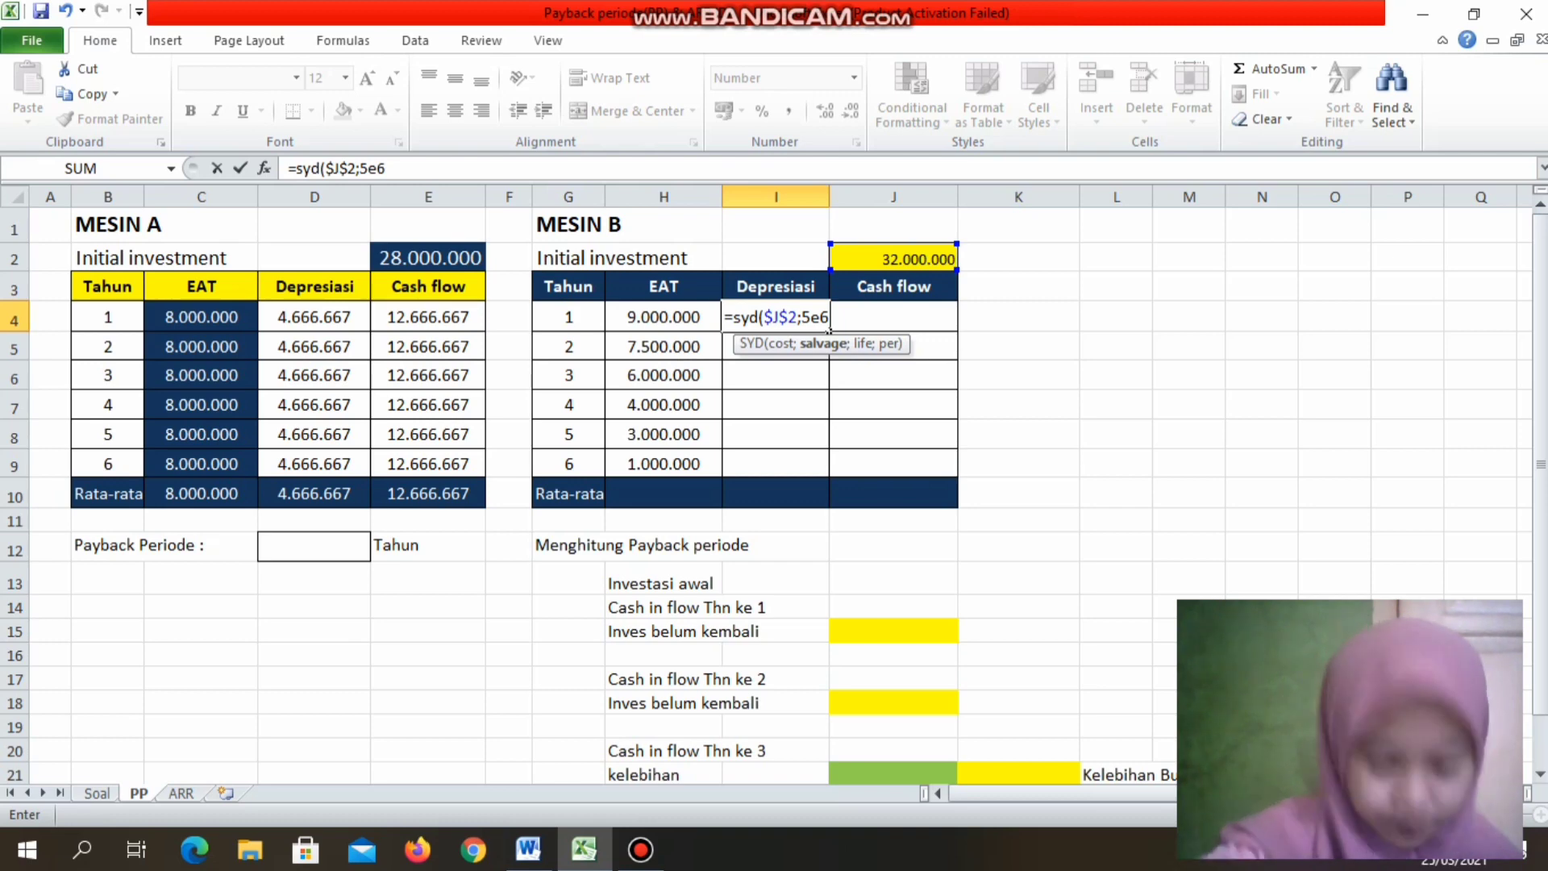
text(;)
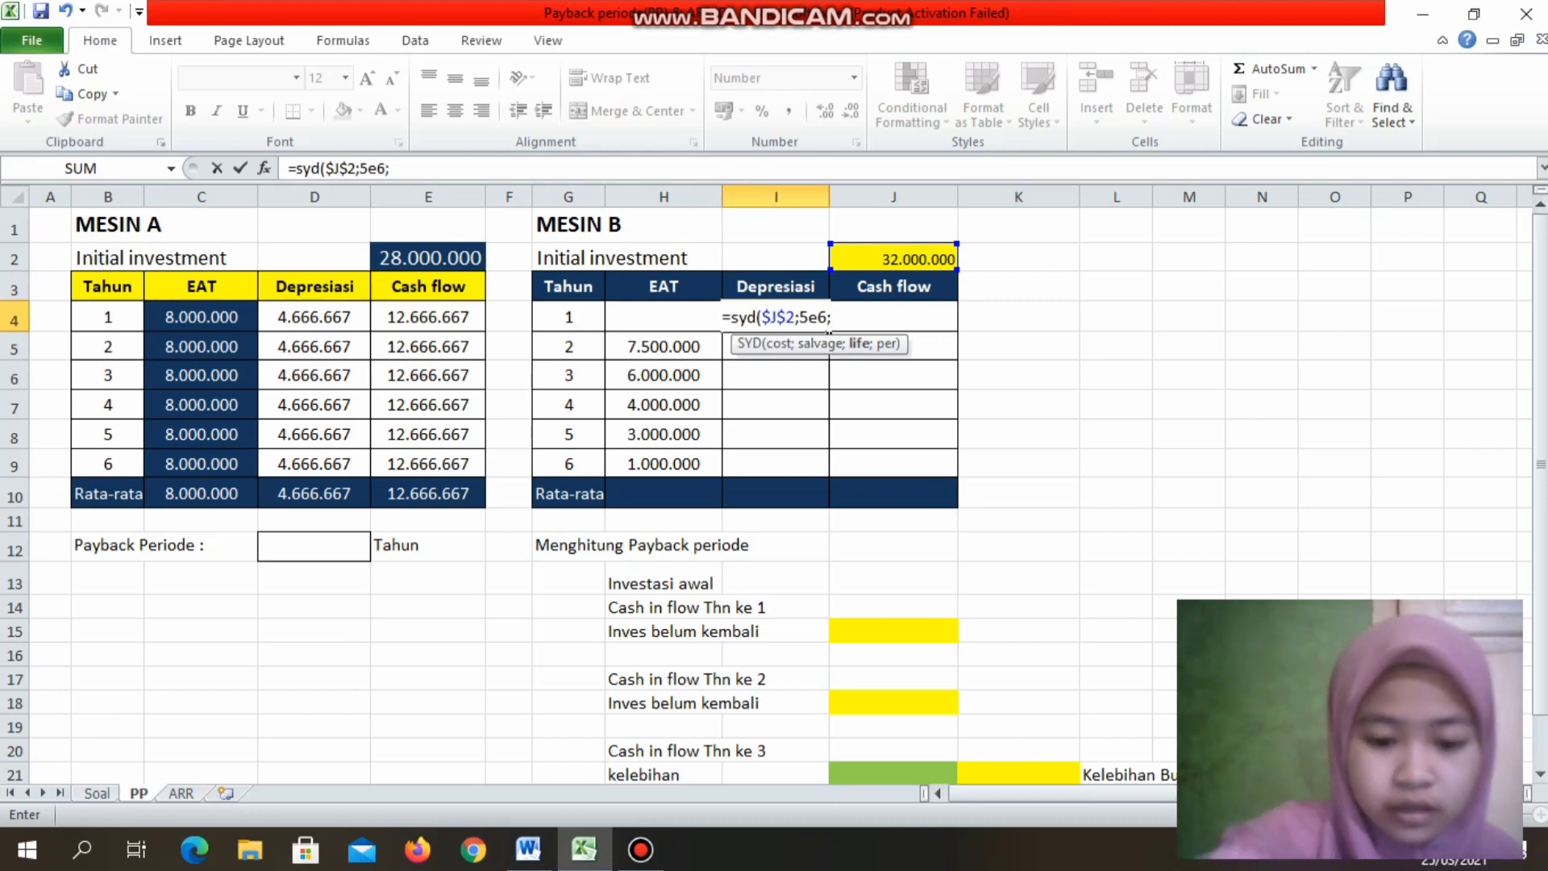
text(6)
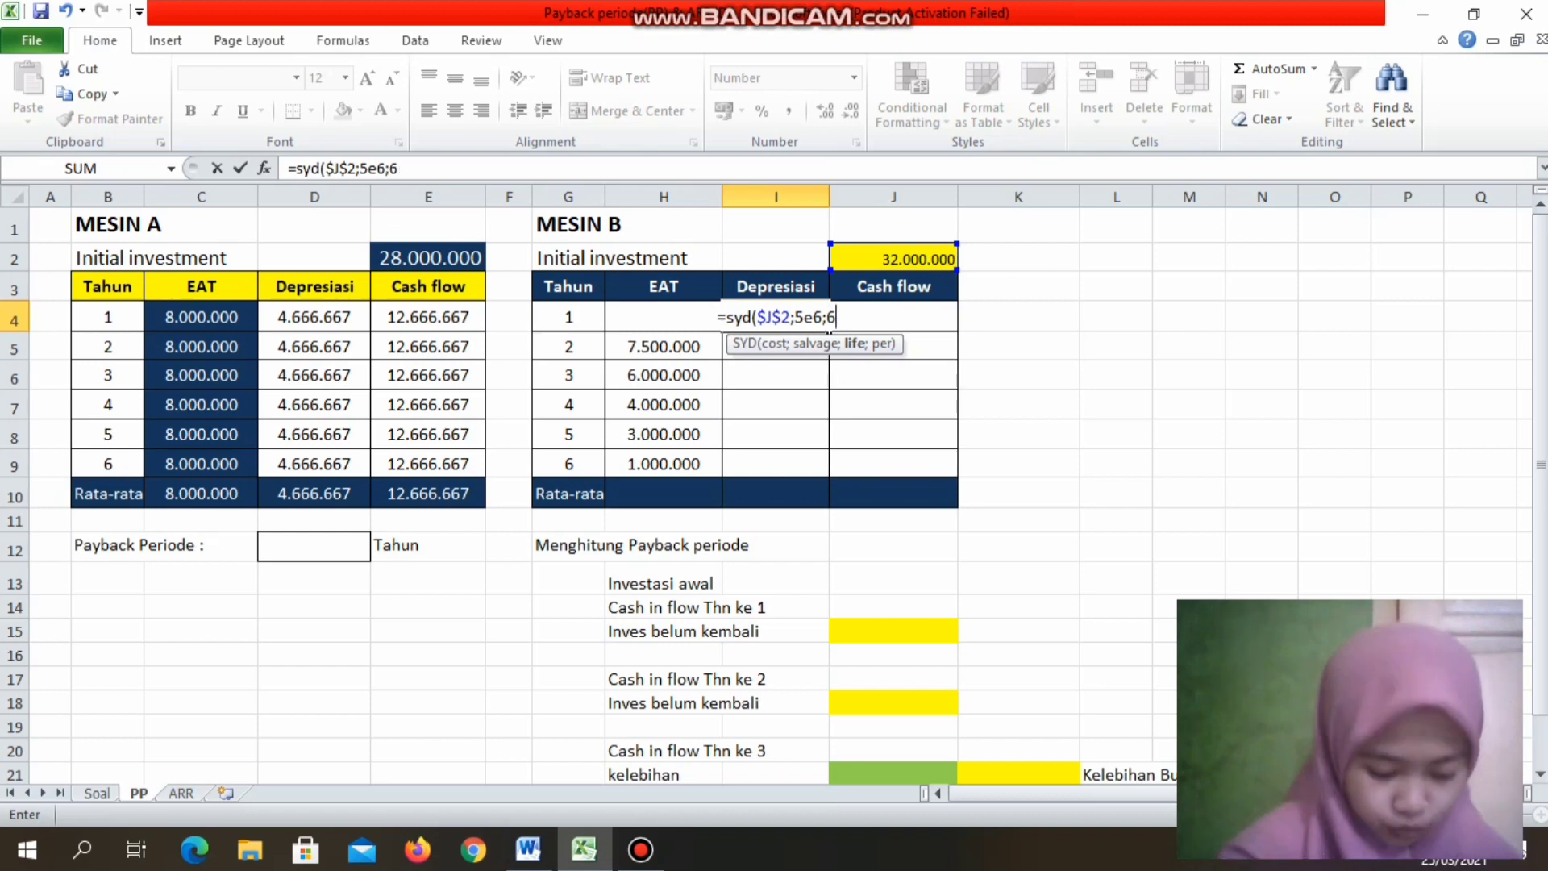
text(;)
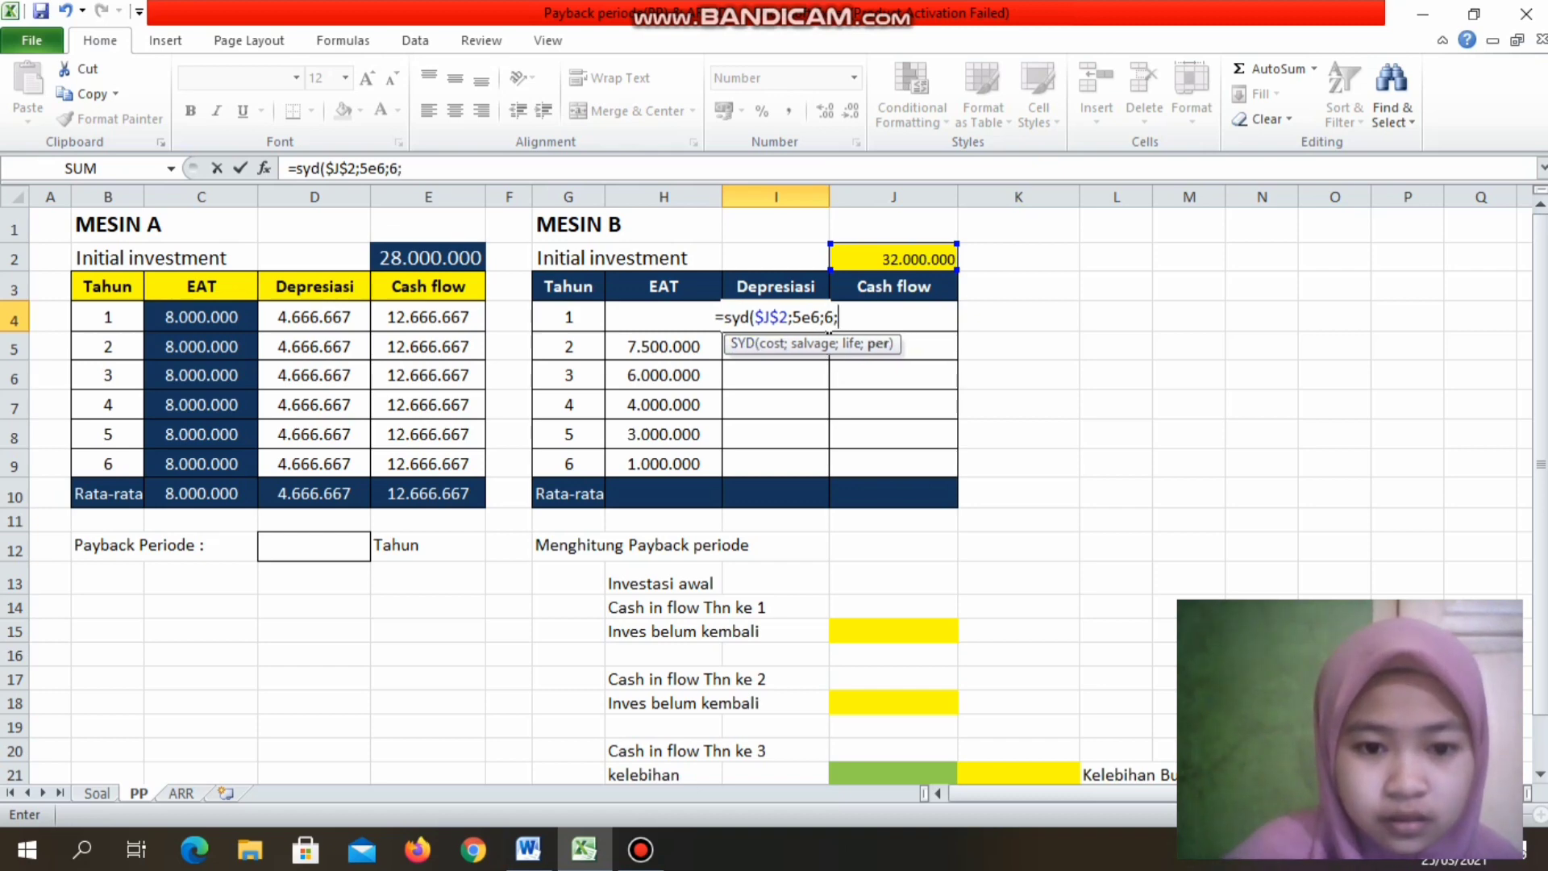
click(569, 317)
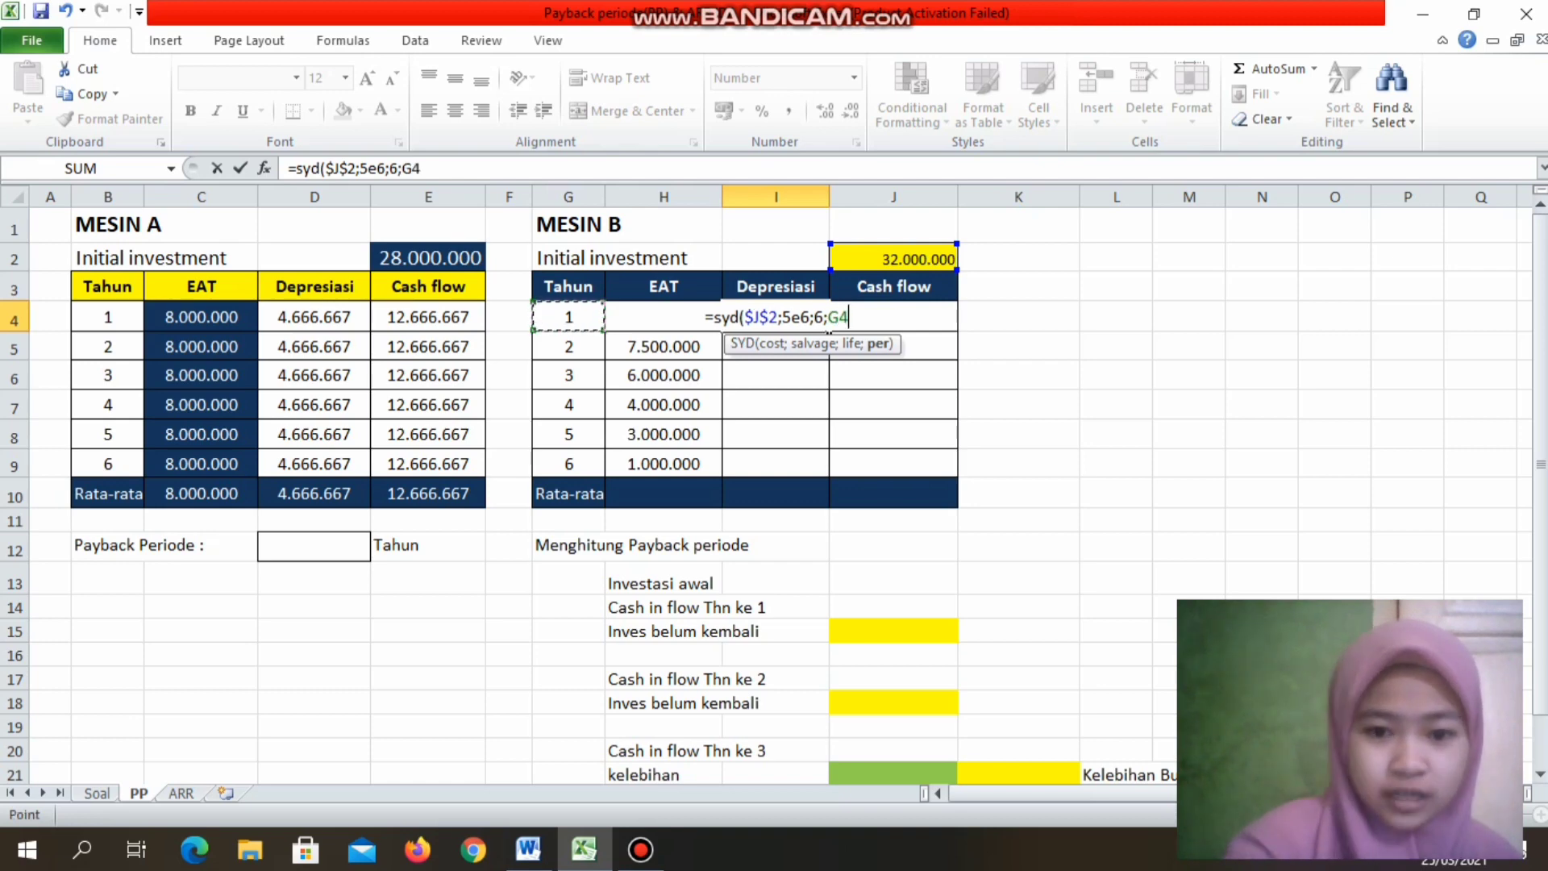
text())
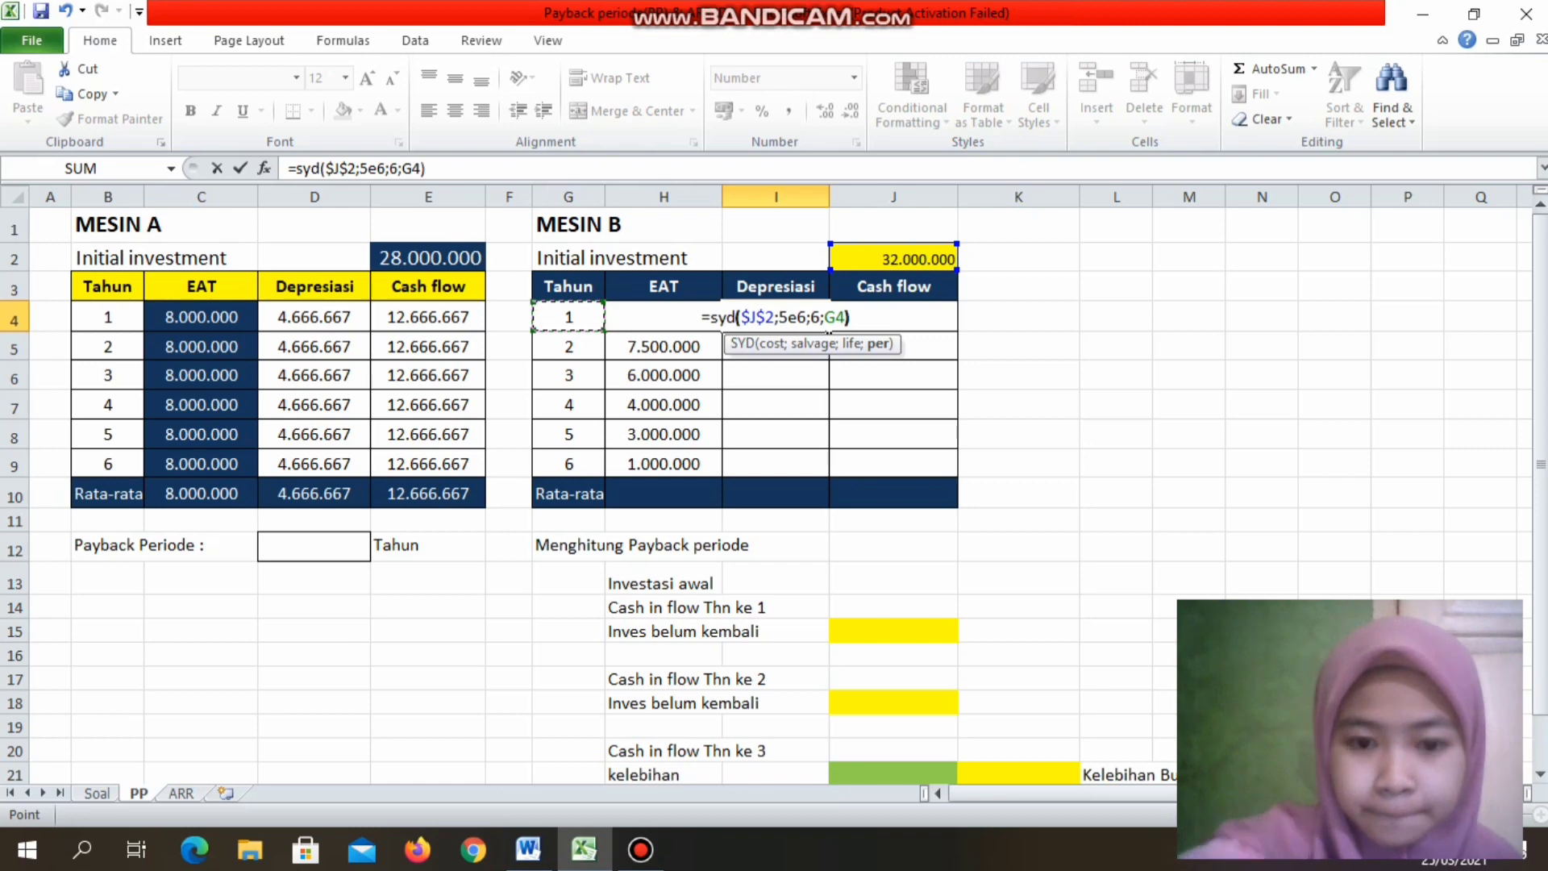
key(Return)
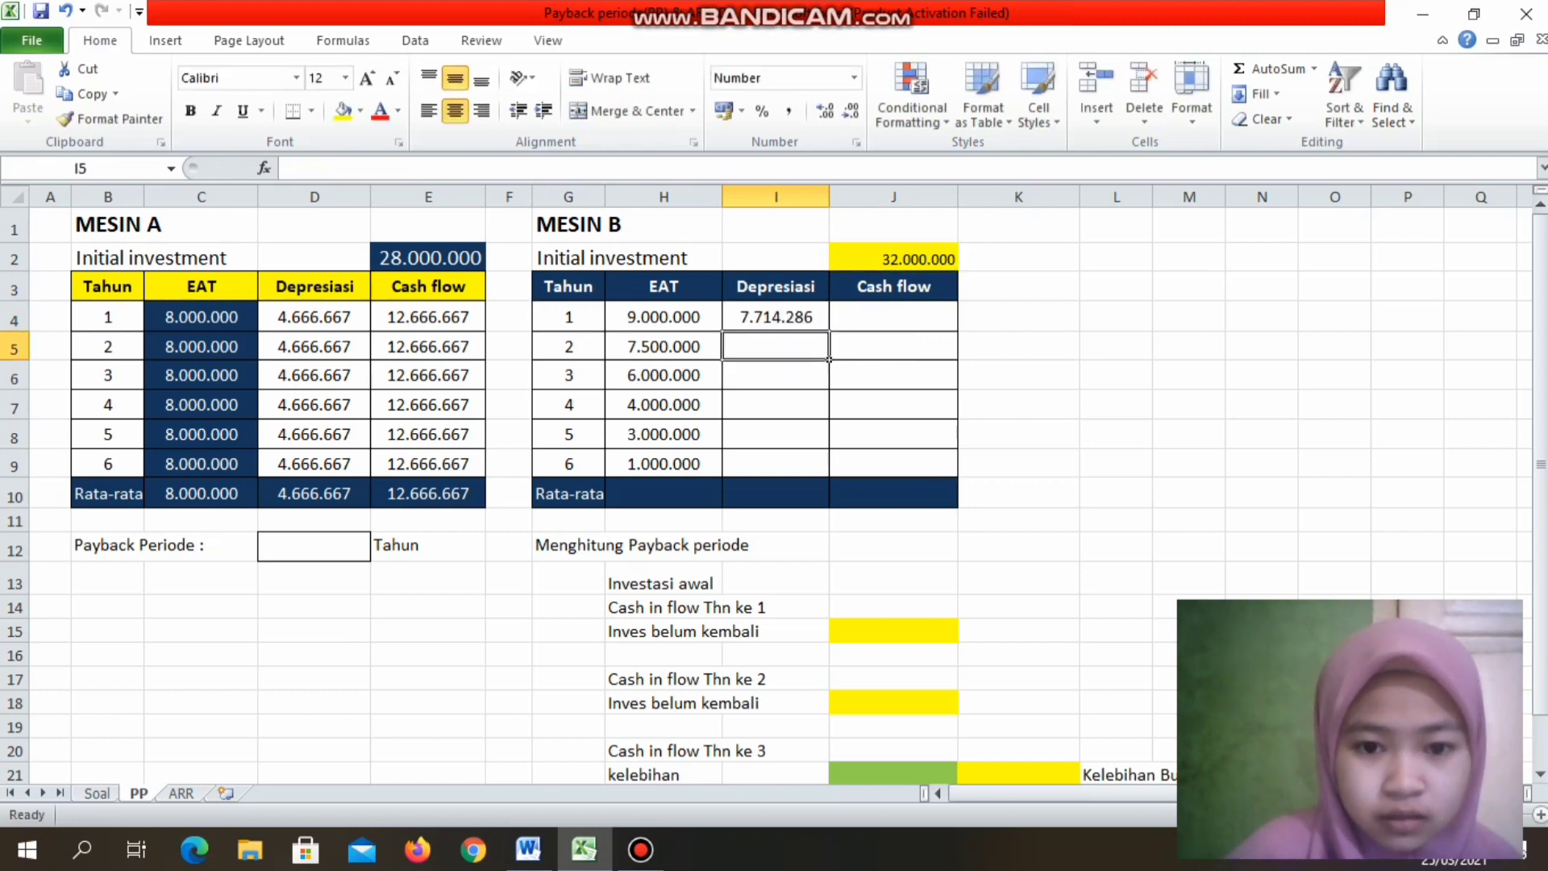
click(776, 317)
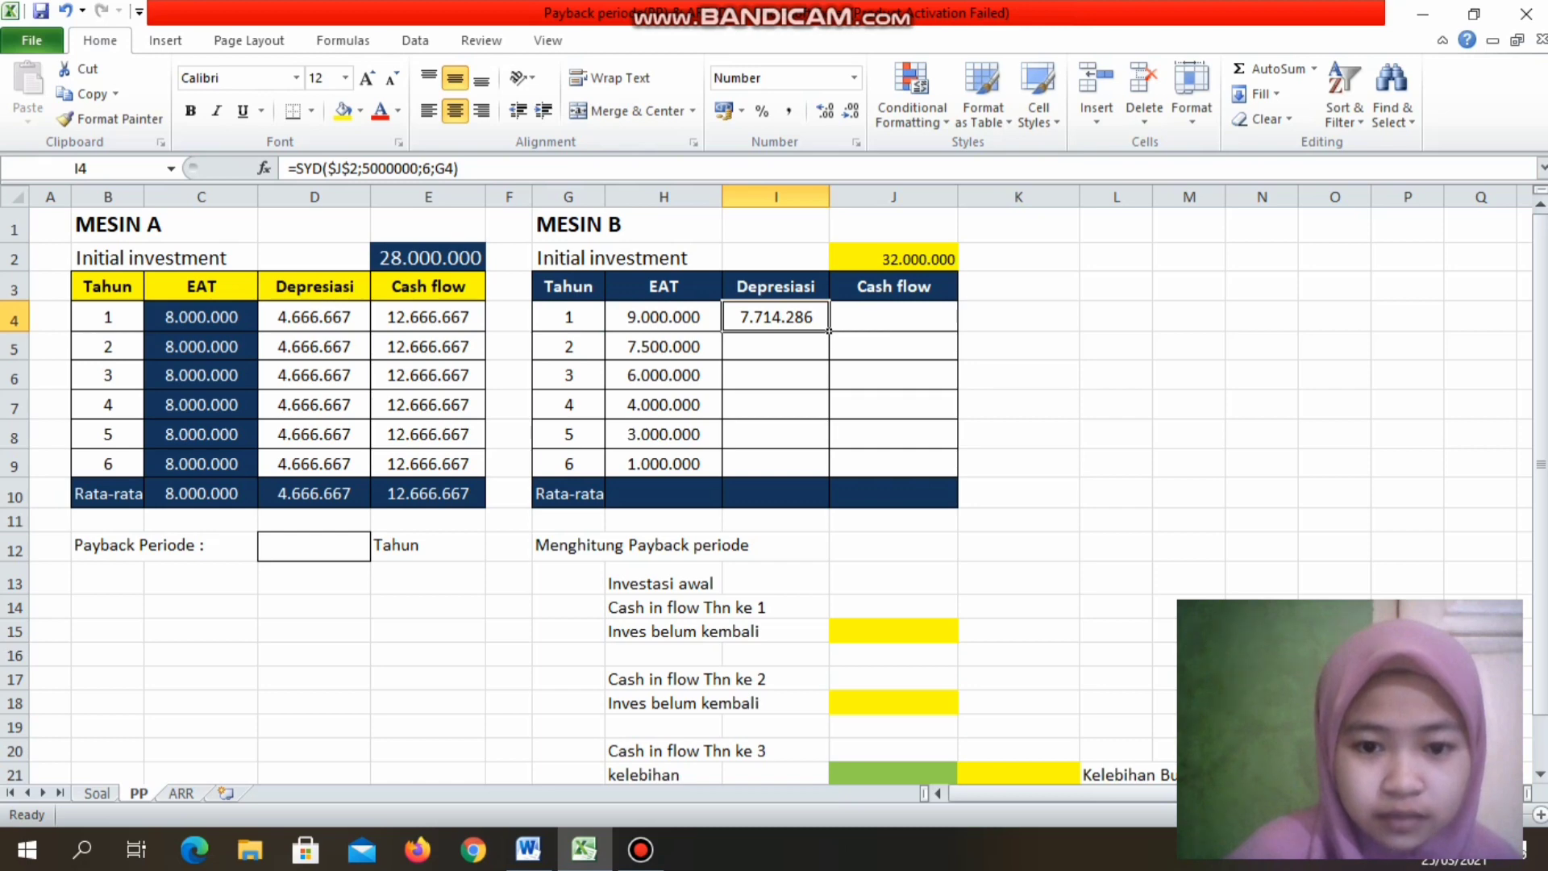
drag(829, 330, 829, 478)
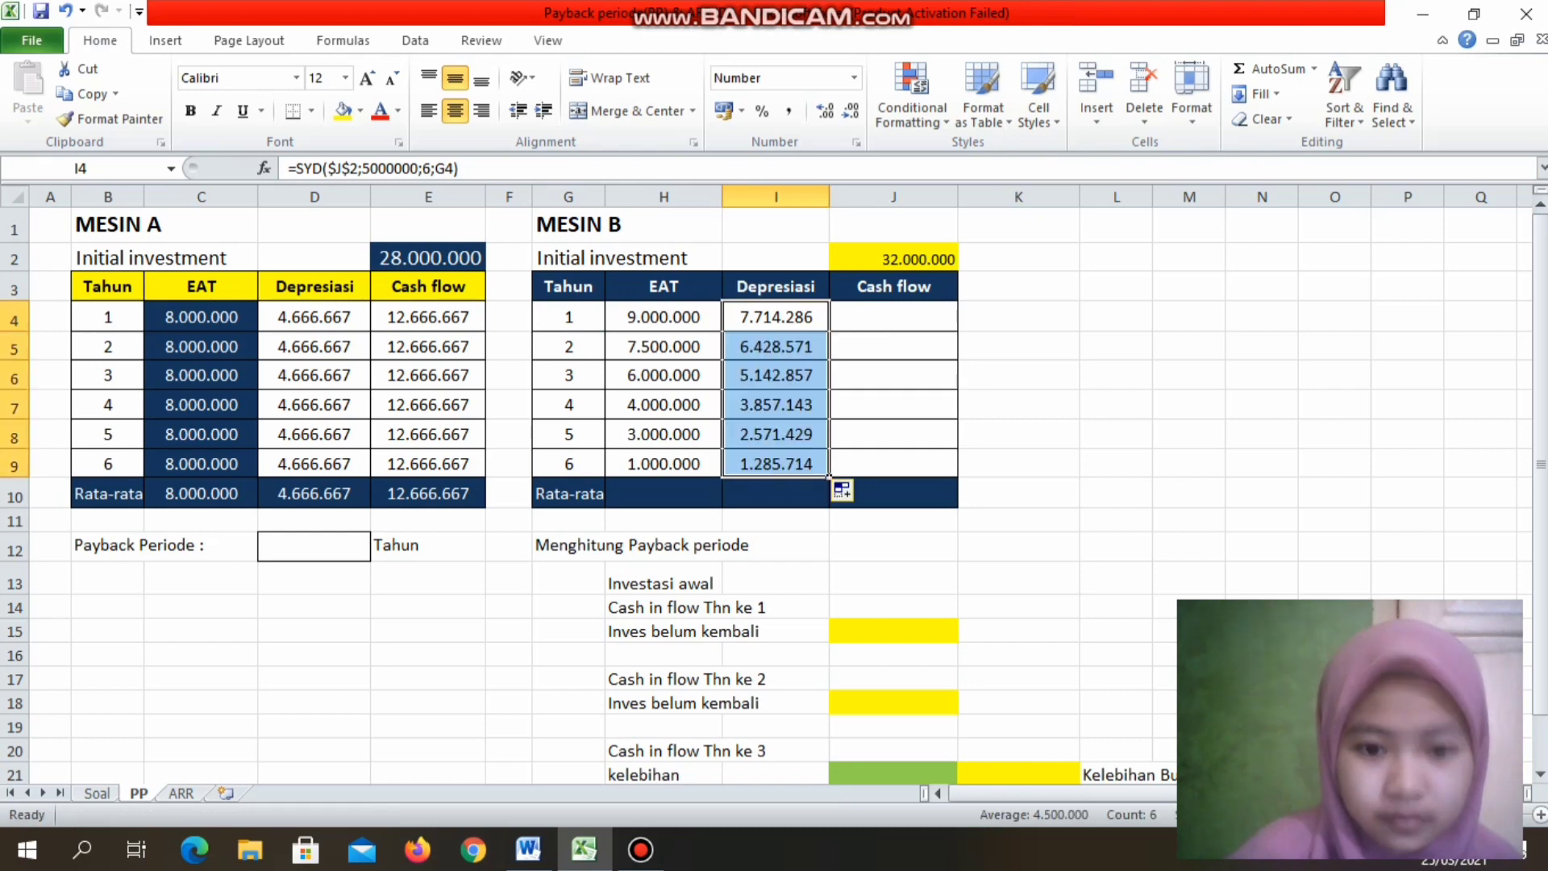
Step: Calculate Mesin B's year 1 cash flow in J4 as =H4+I4 and fill the formula down to J9
click(893, 317)
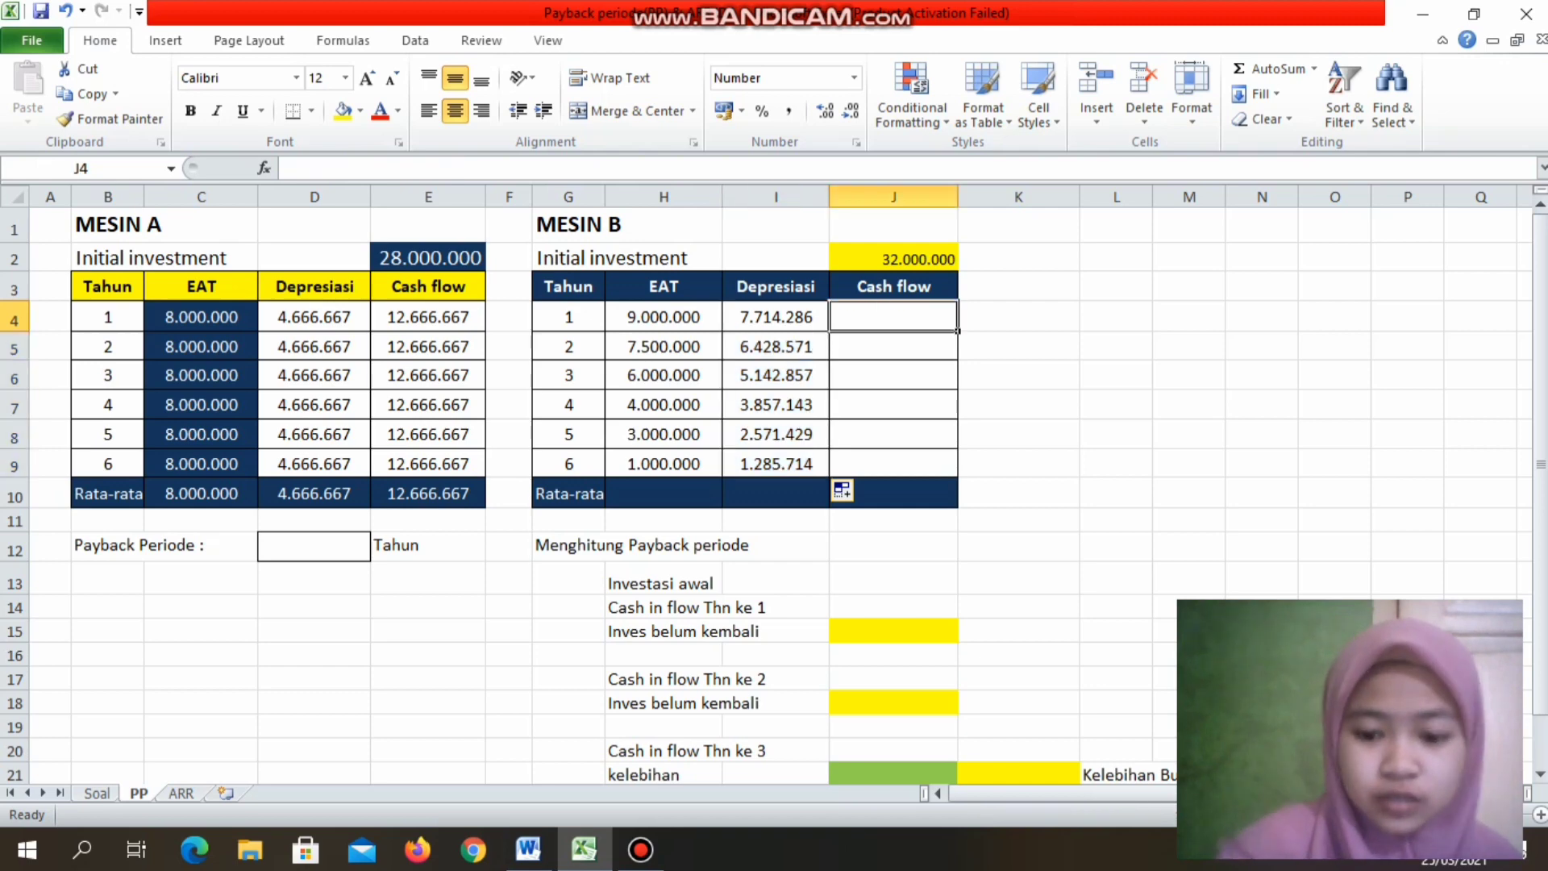
text(=)
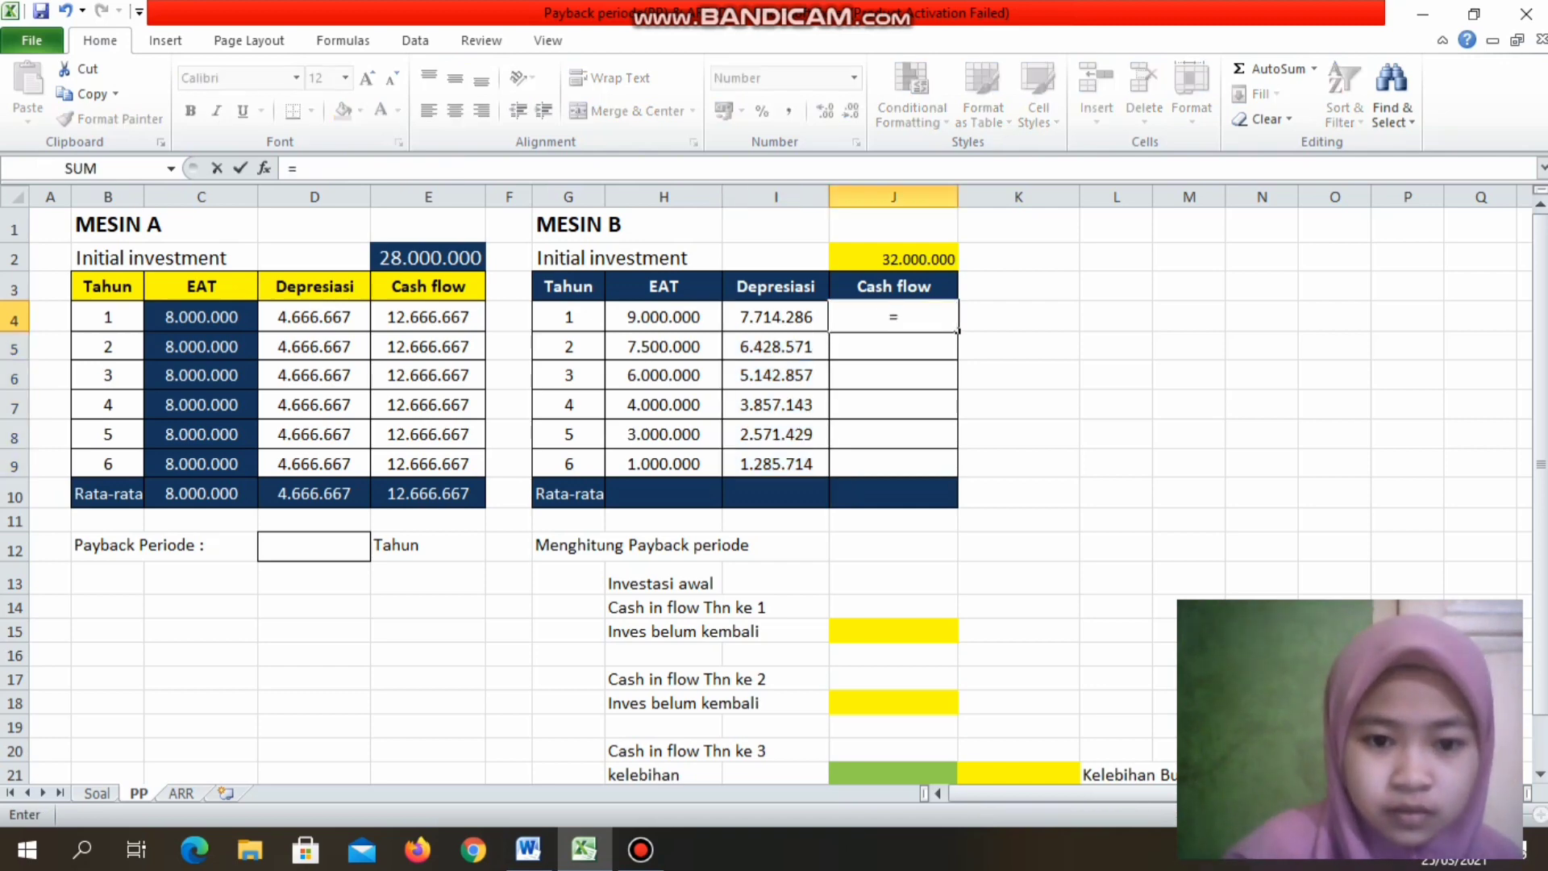
key(Left)
key(Left)
text(+)
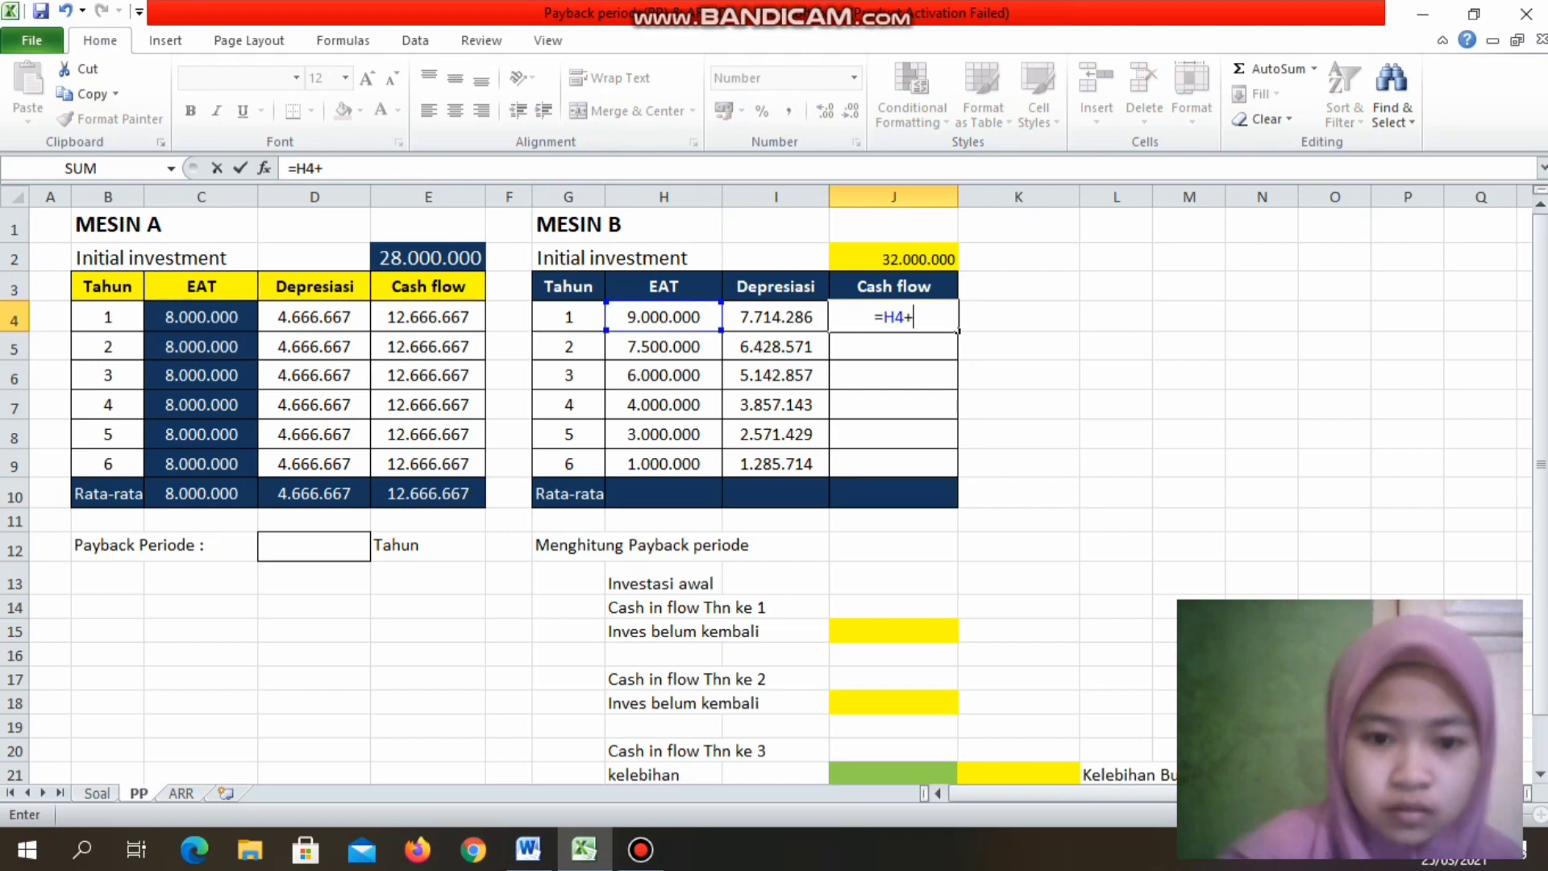
key(Left)
key(Return)
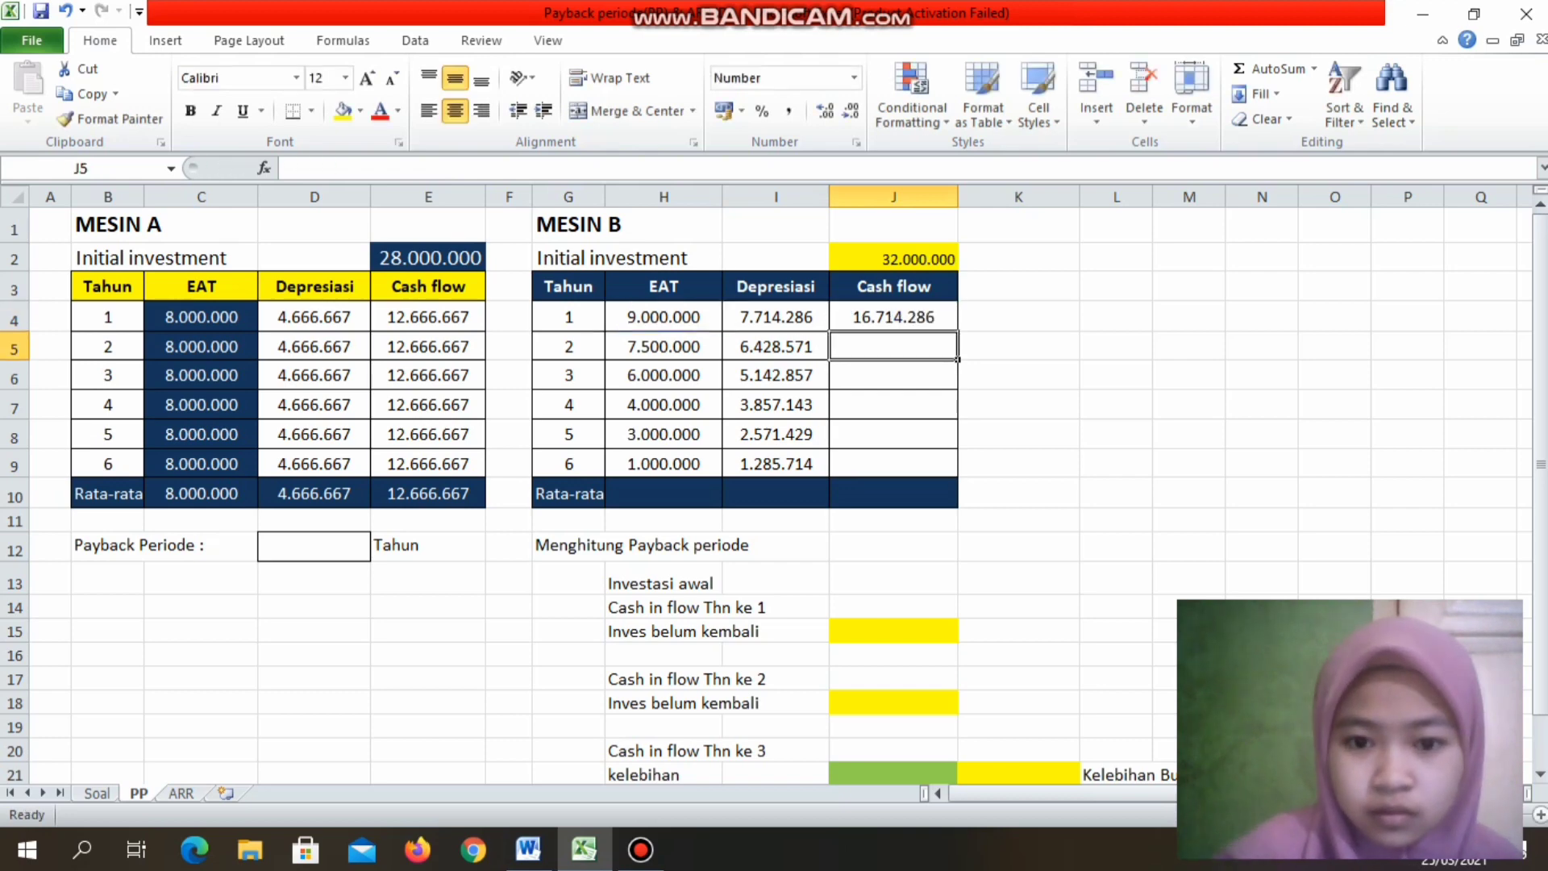
key(Up)
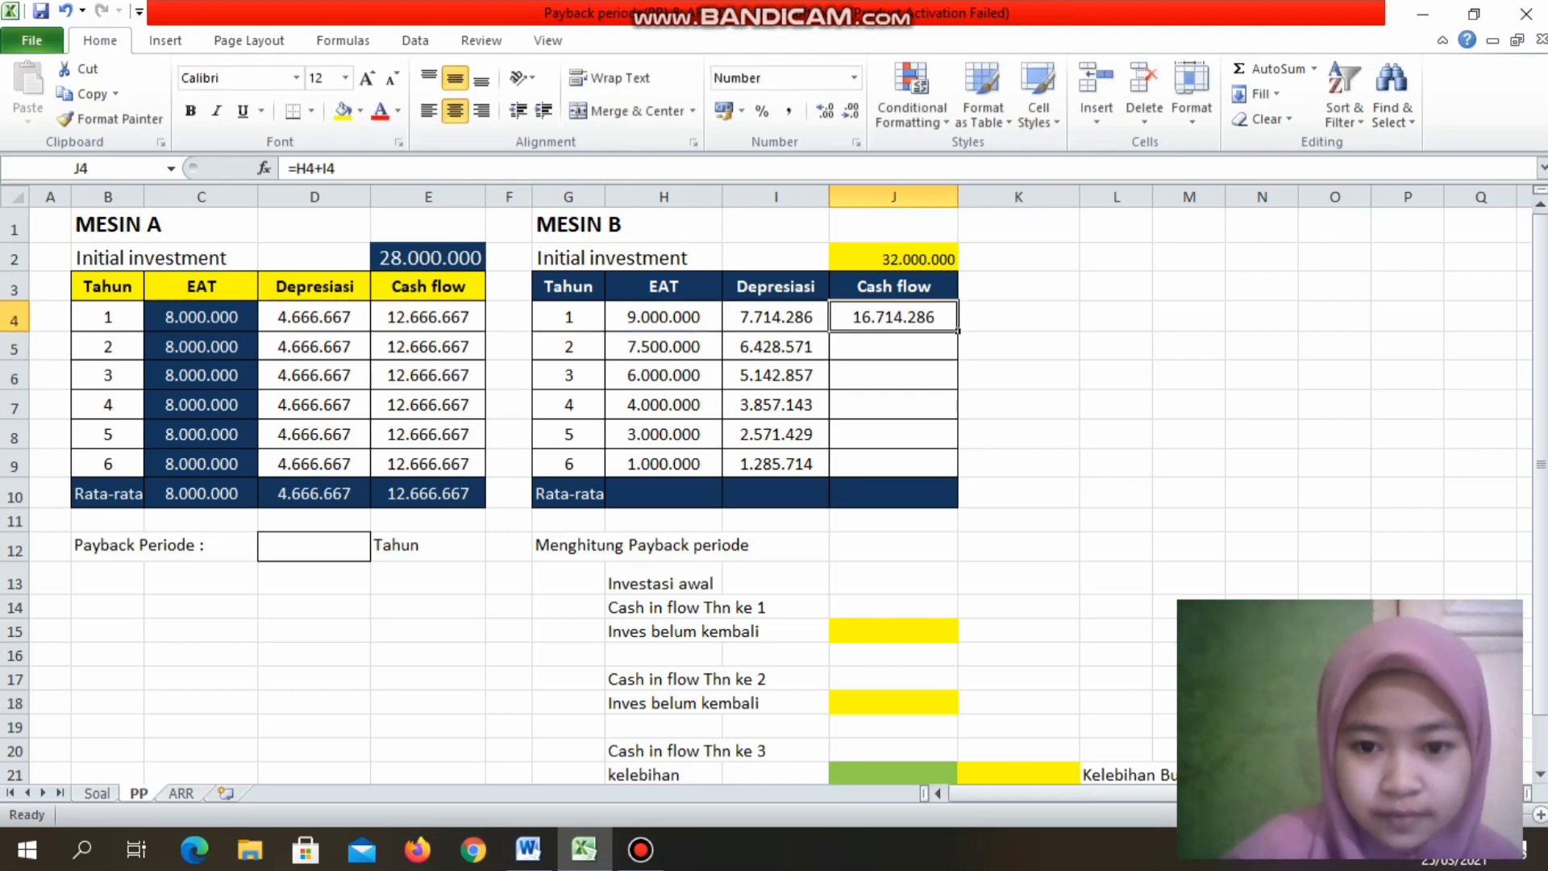
drag(958, 330, 956, 474)
Step: Average Mesin B's EAT, depreciation and cash flow columns in the Rata-rata row, H10:J10
click(664, 492)
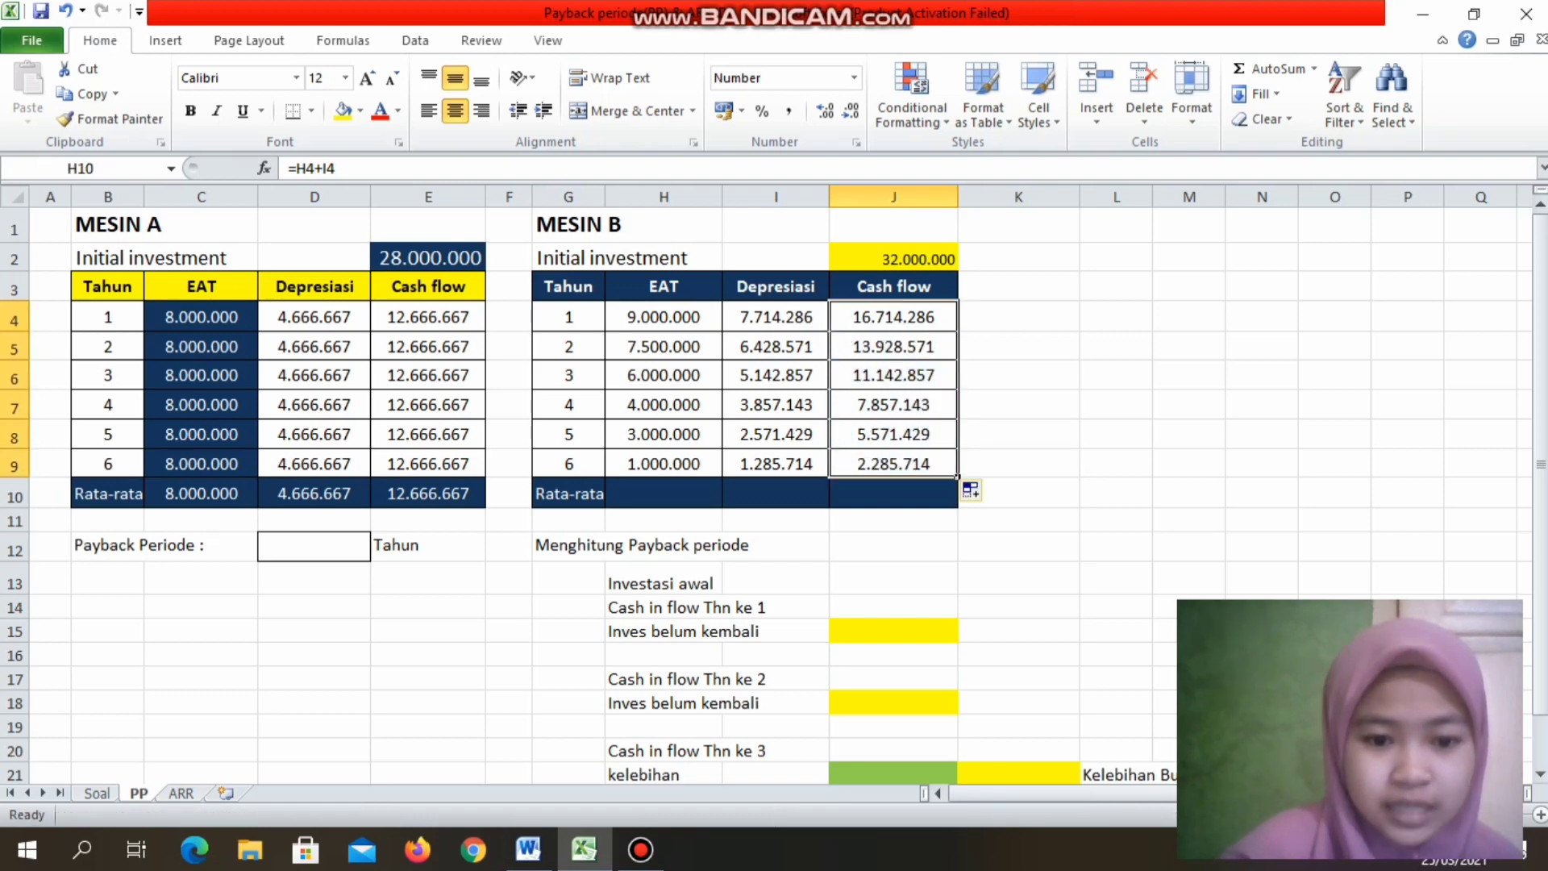
drag(722, 507, 775, 493)
click(664, 493)
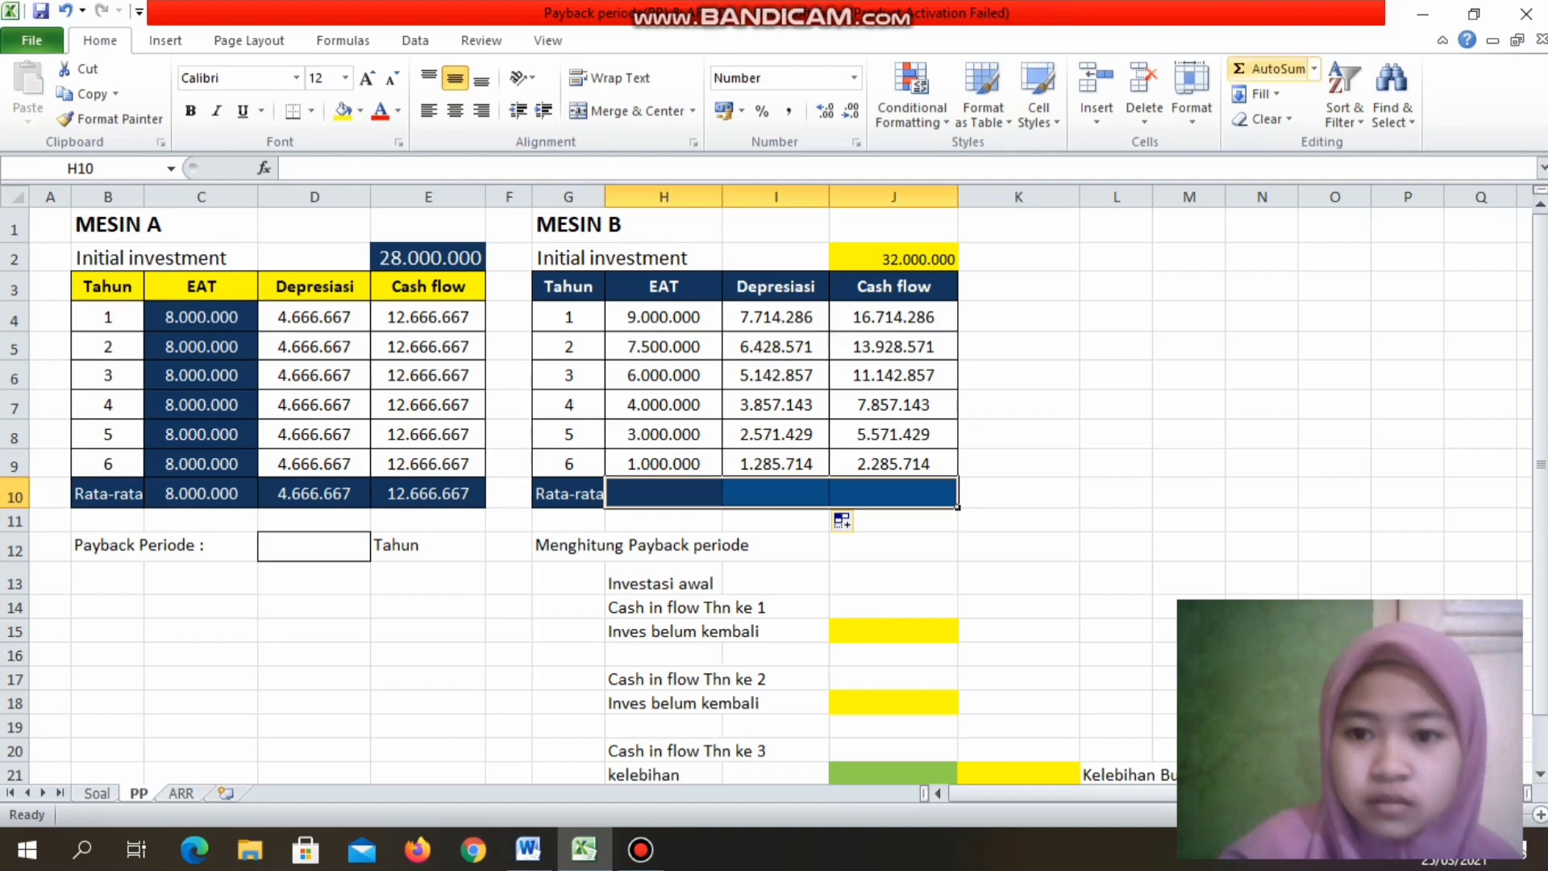
click(1315, 69)
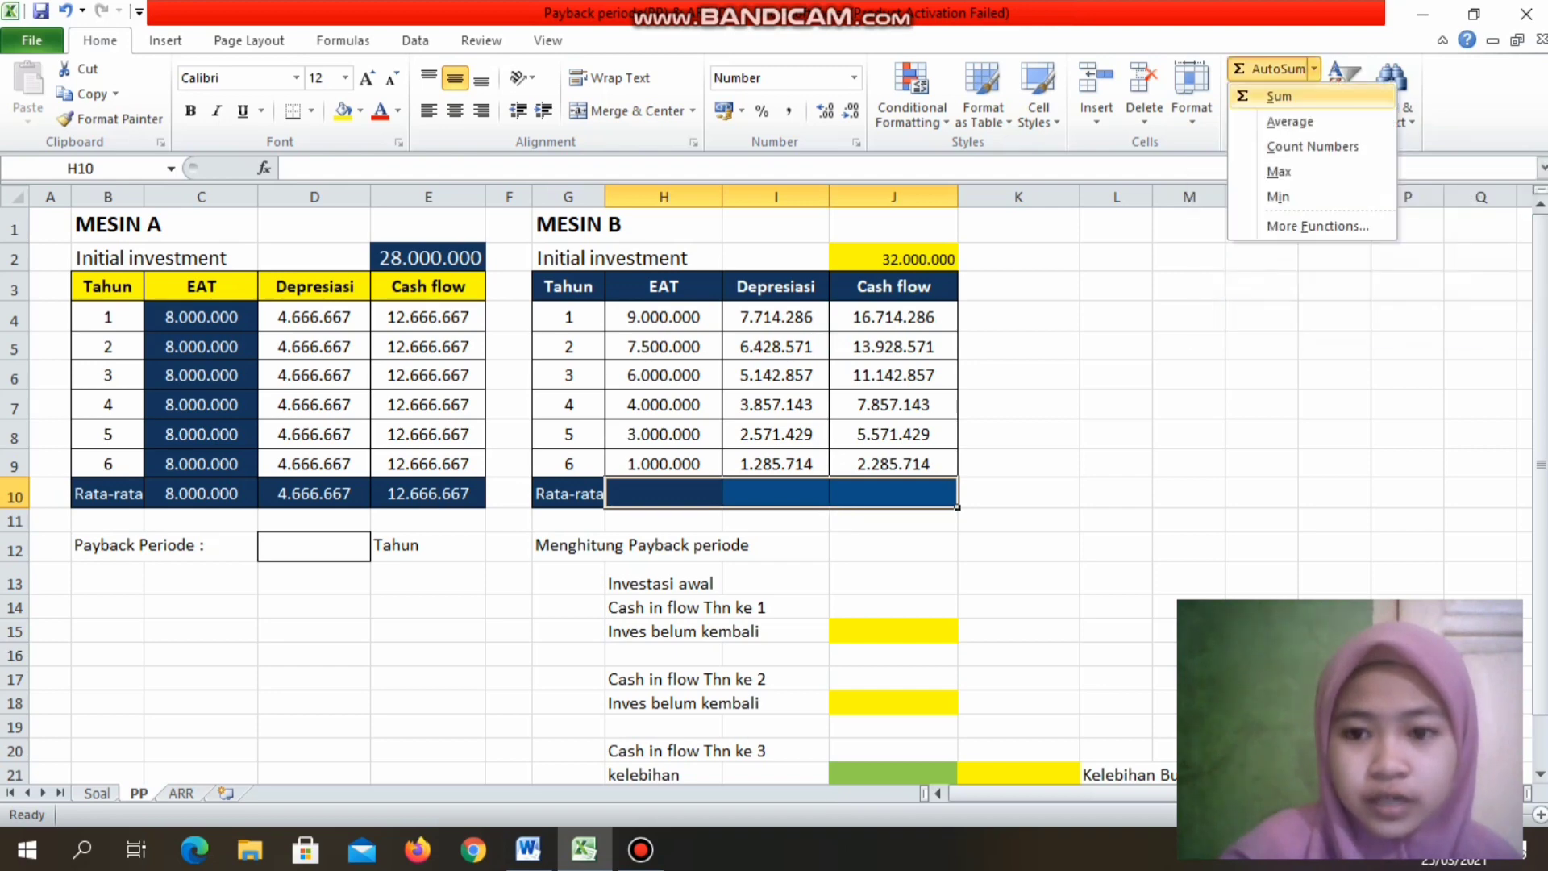
click(1290, 121)
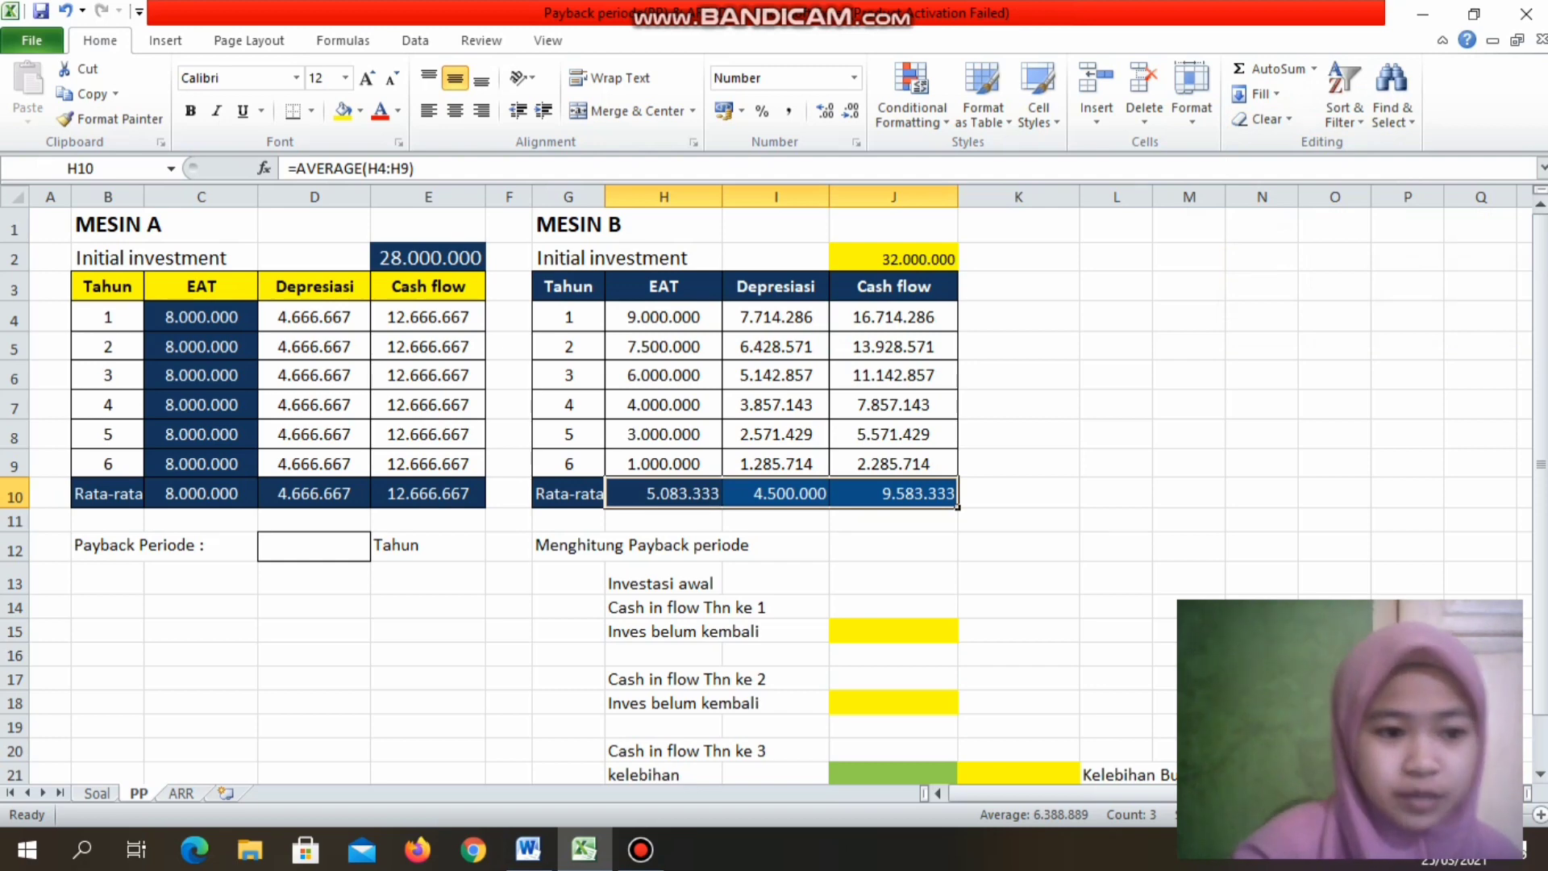
Step: Calculate Mesin A's payback period in D12 by dividing initial investment by average cash flow, =E2/E10
click(314, 546)
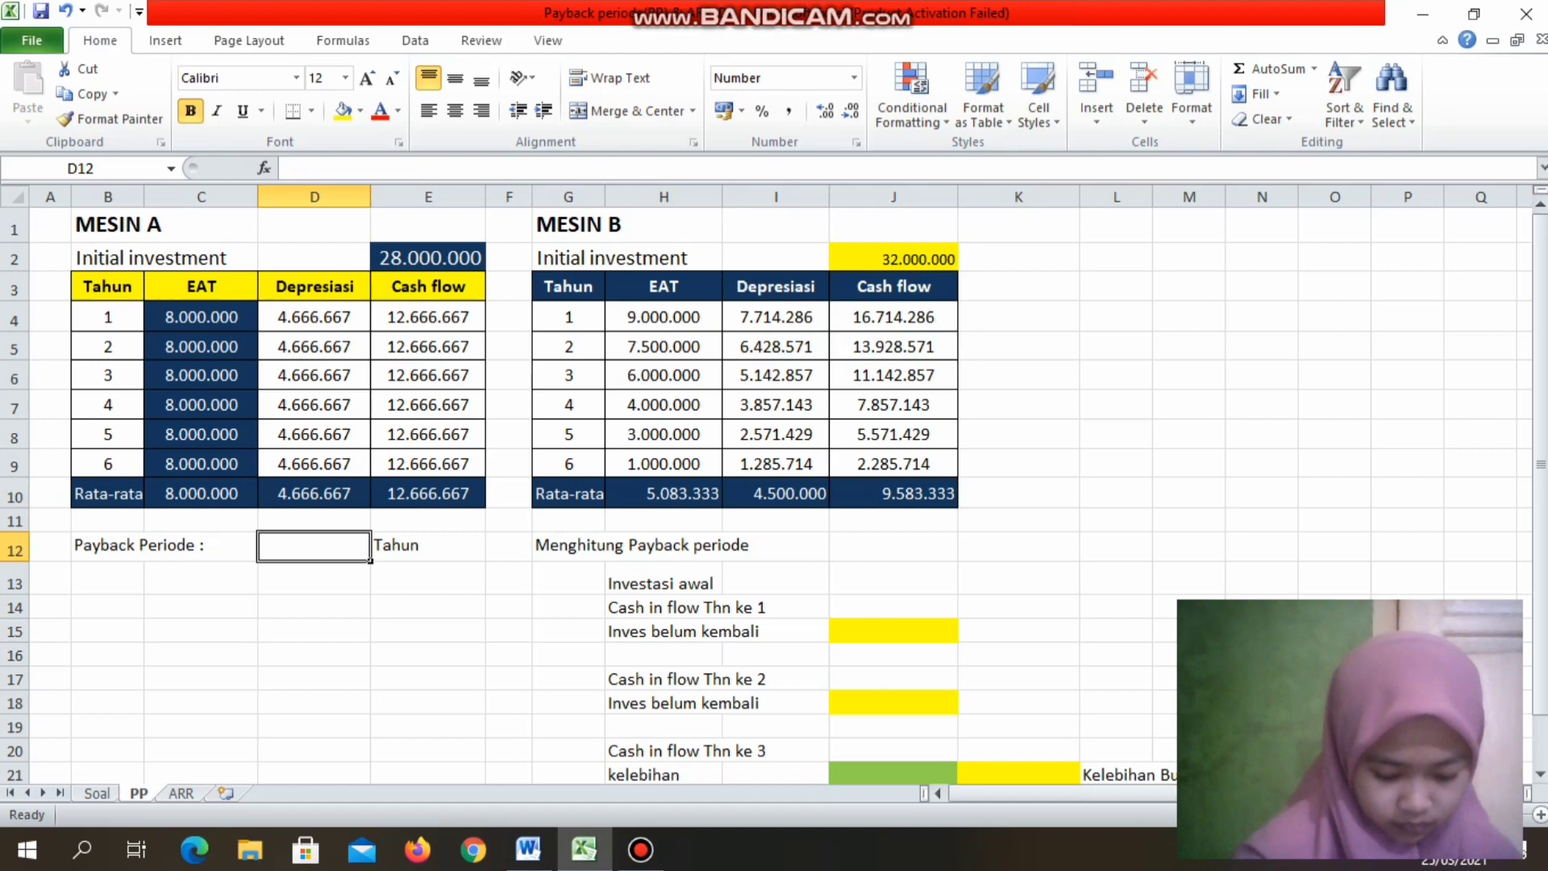
text(=)
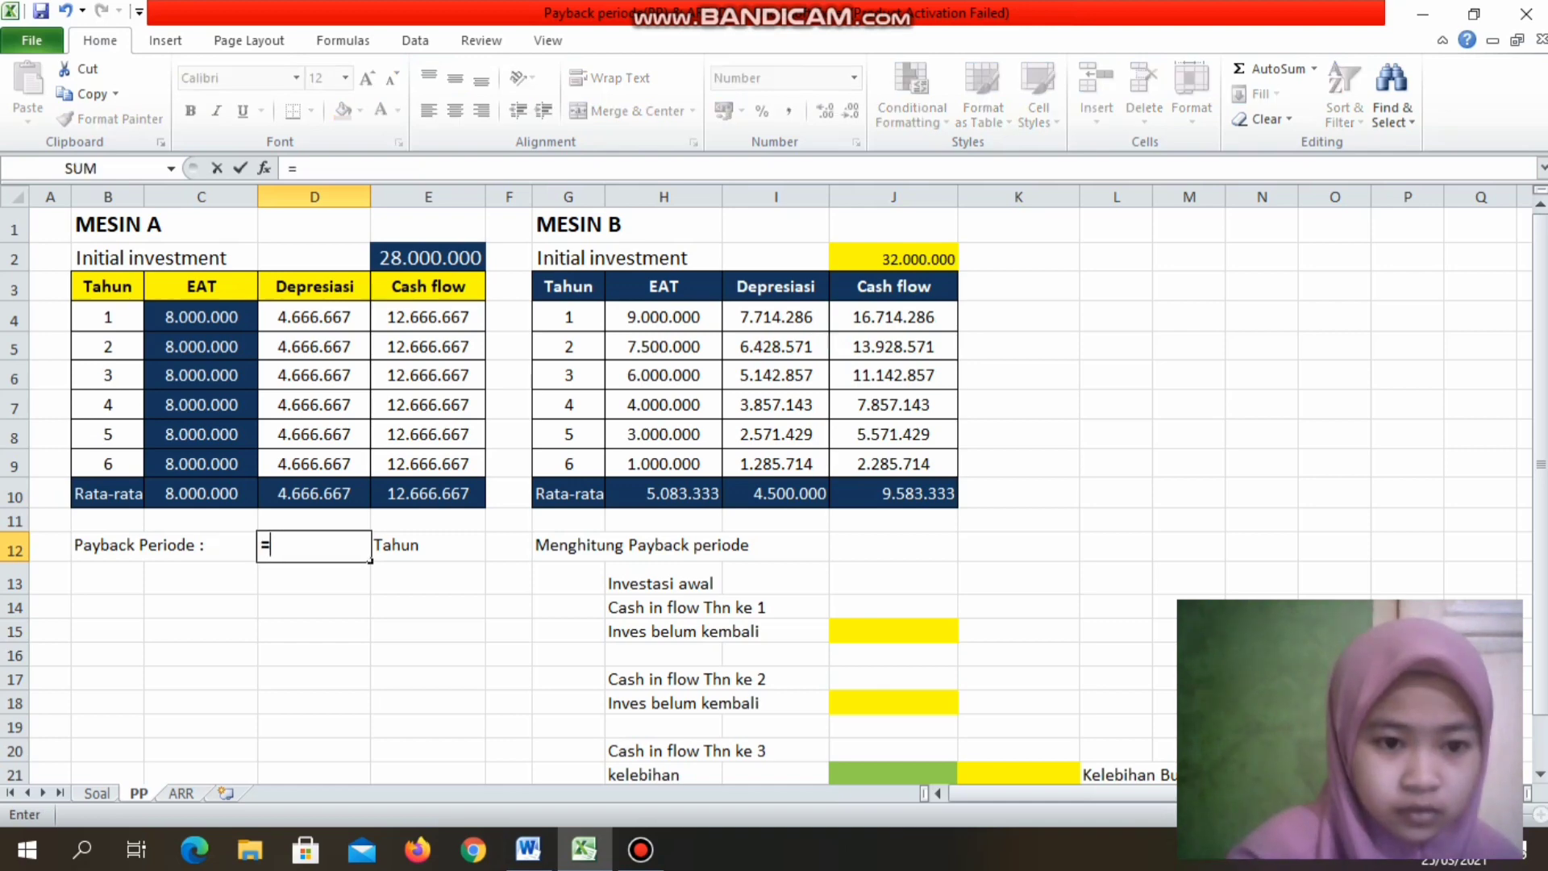
click(428, 258)
text(/)
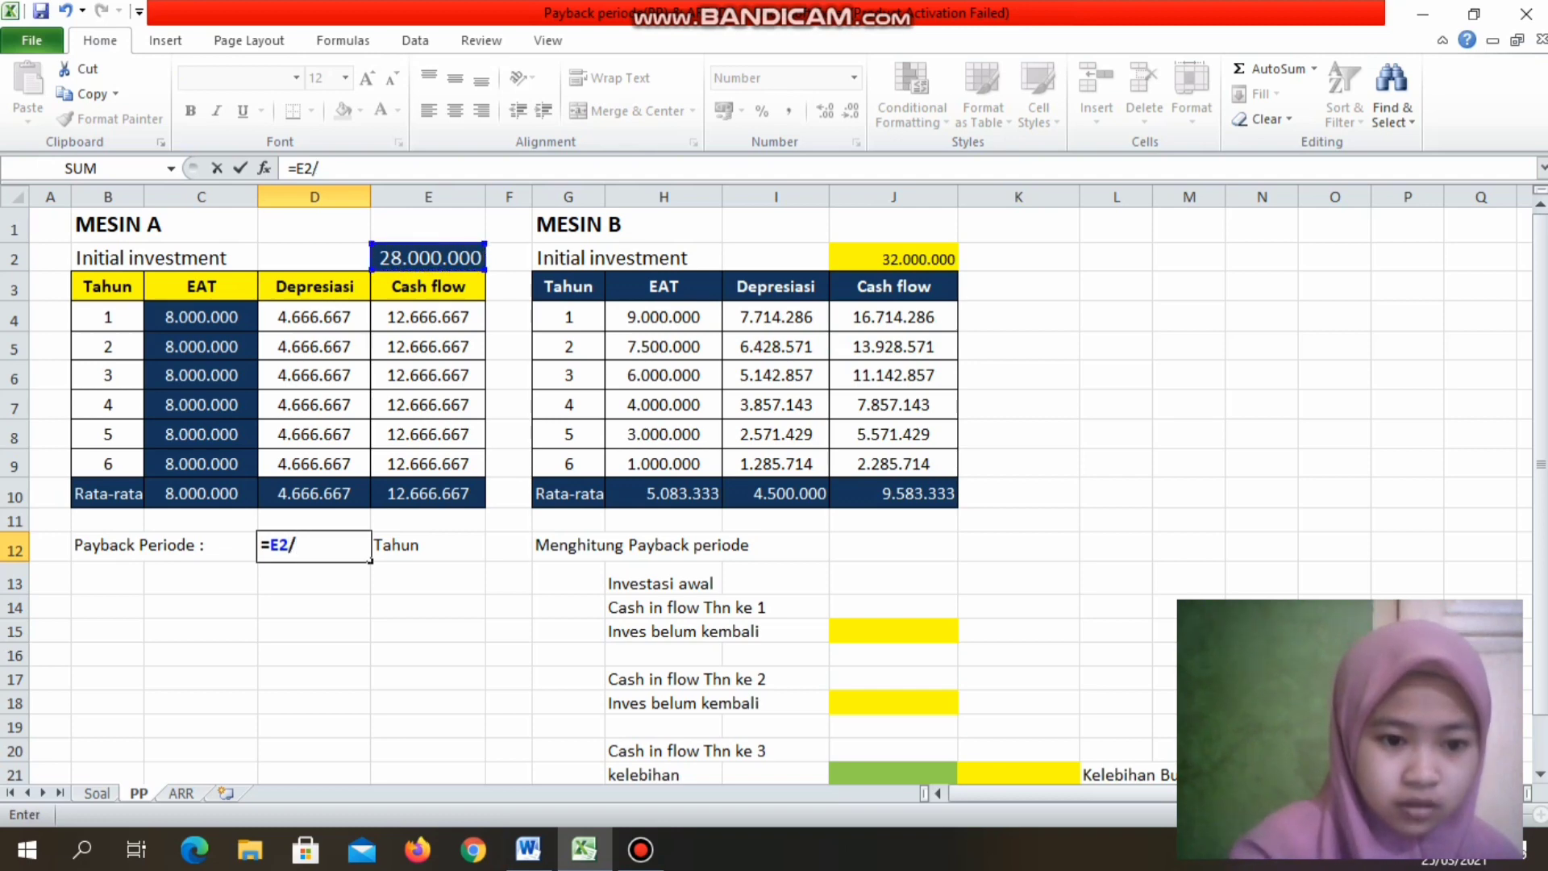
click(429, 493)
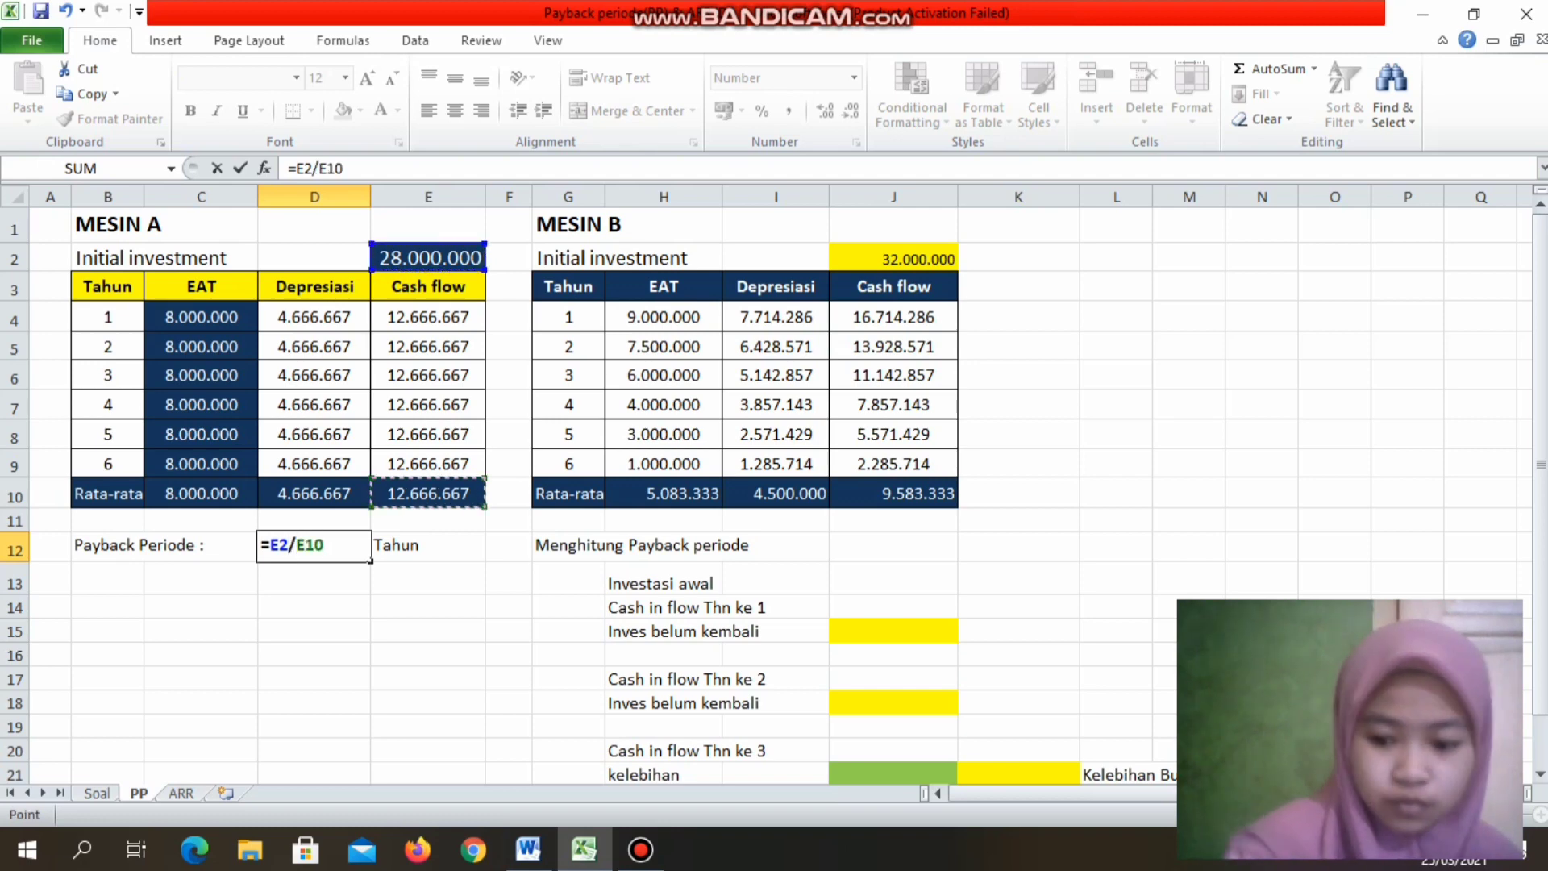
key(Return)
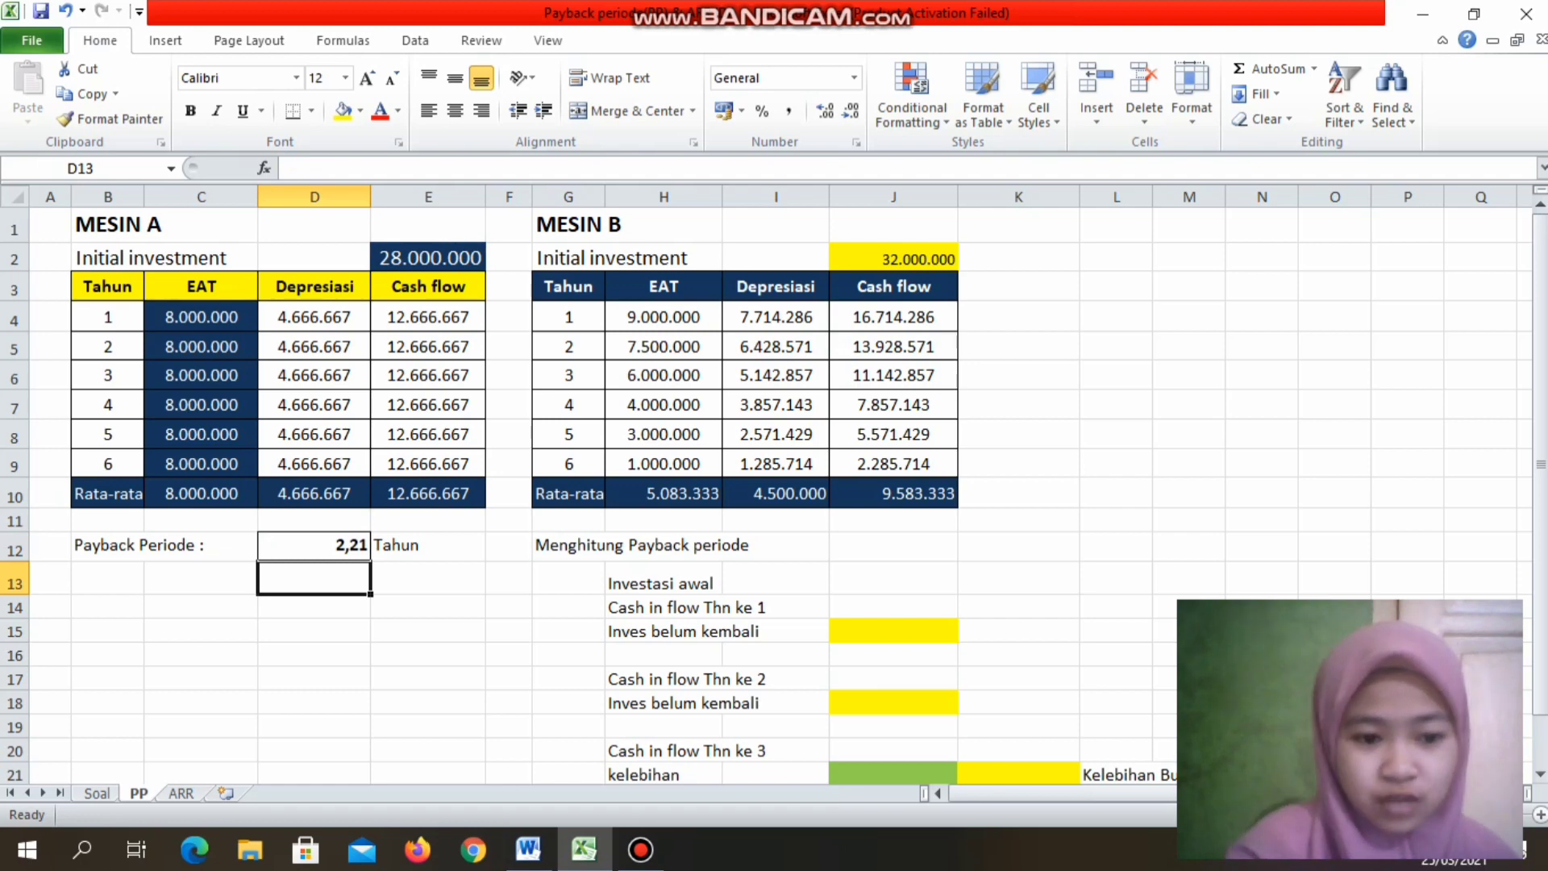
Step: Fill Mesin B's Investasi awal in J13 by linking it to the initial investment with =J2
drag(1541, 352, 1541, 401)
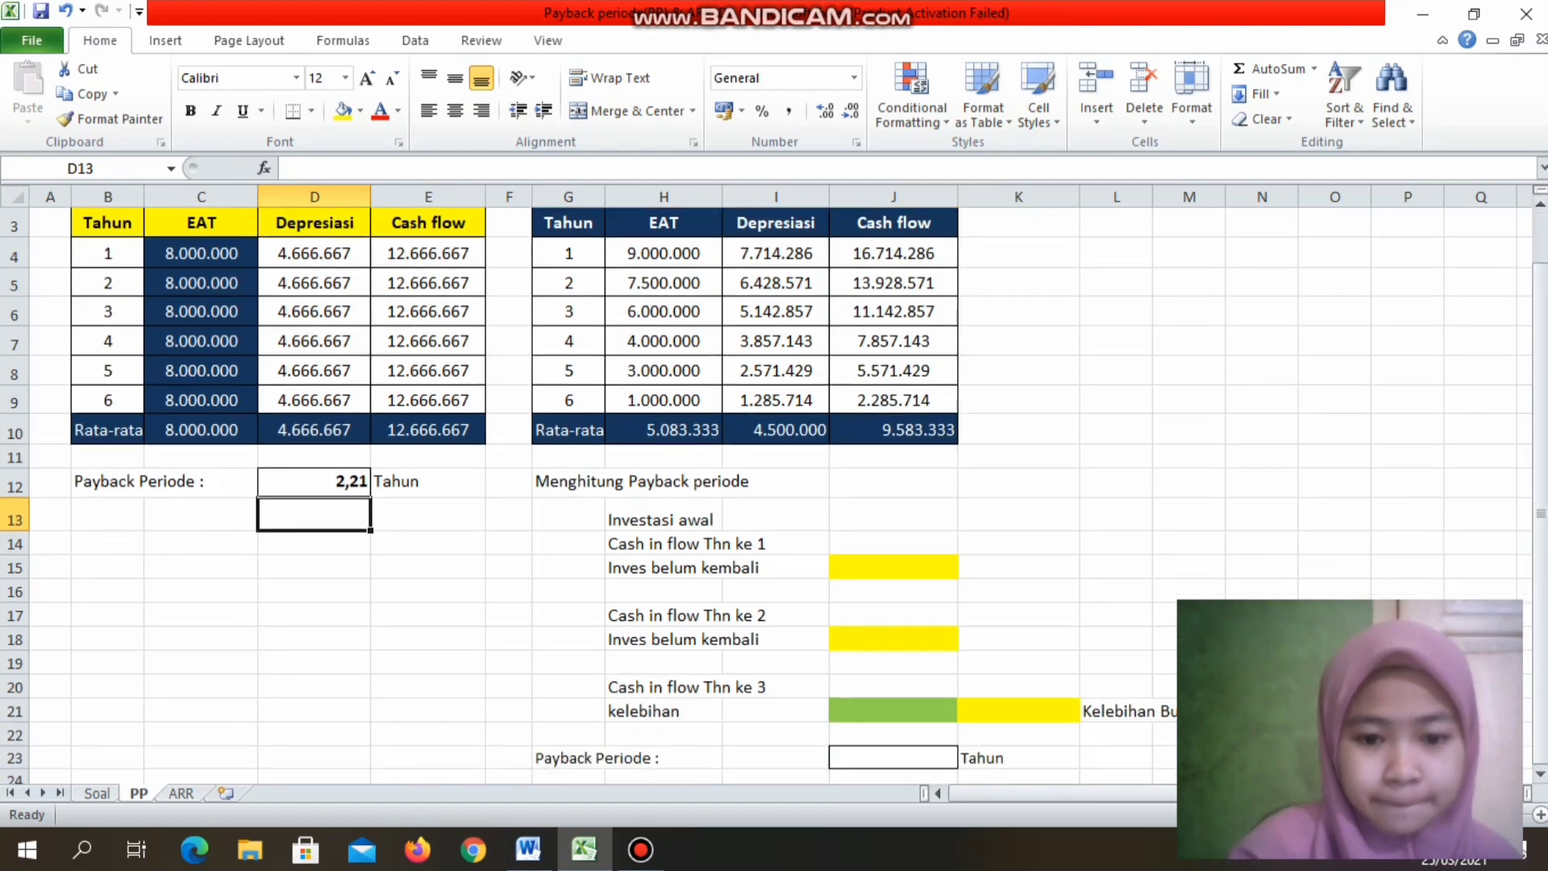
click(894, 514)
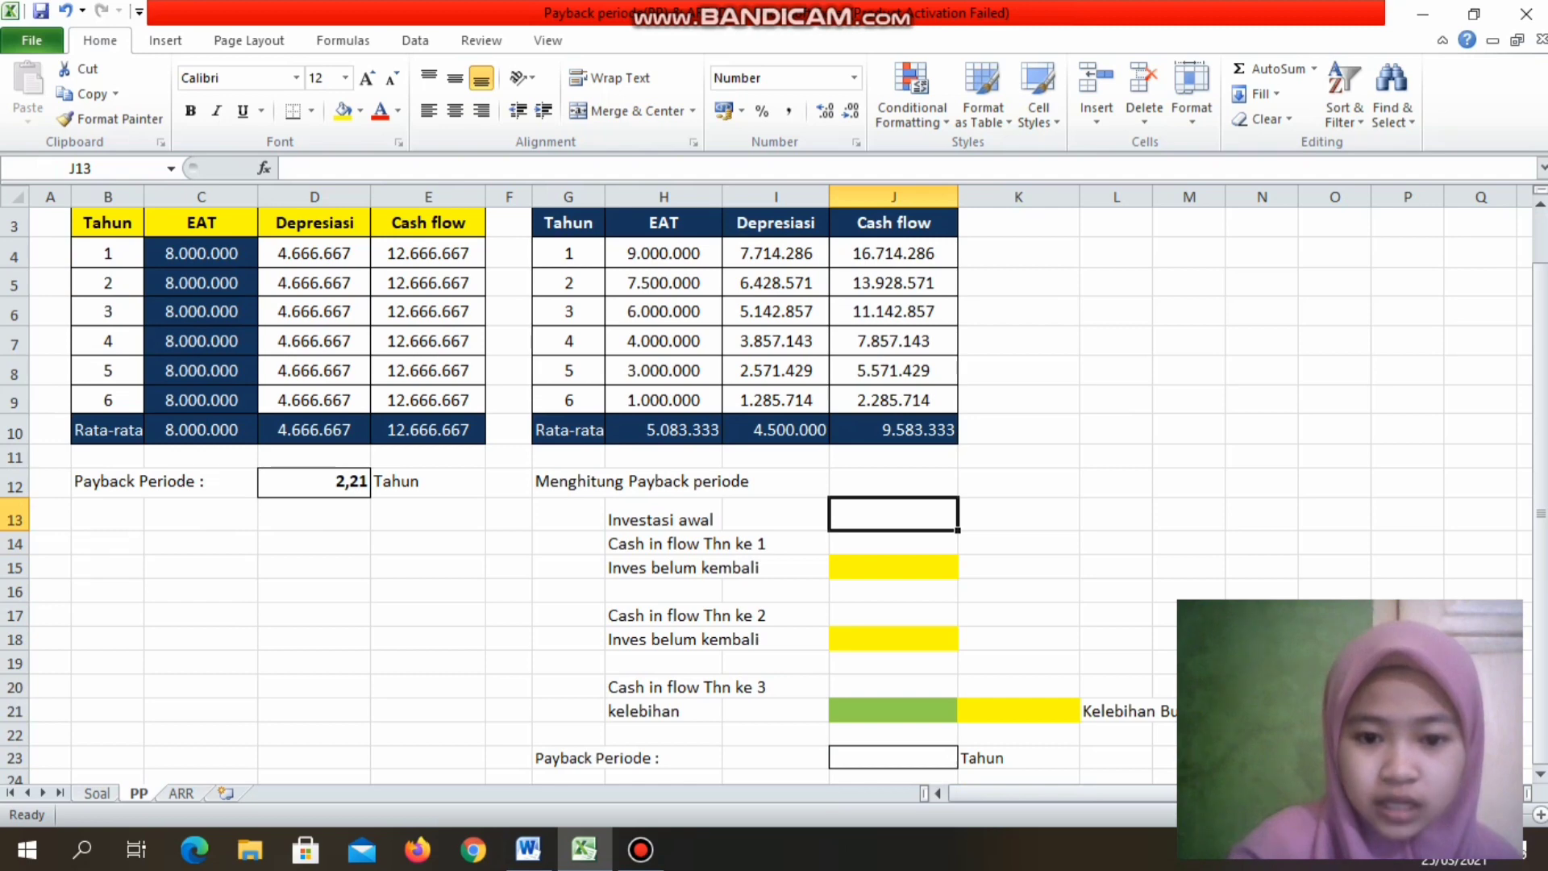
text(=)
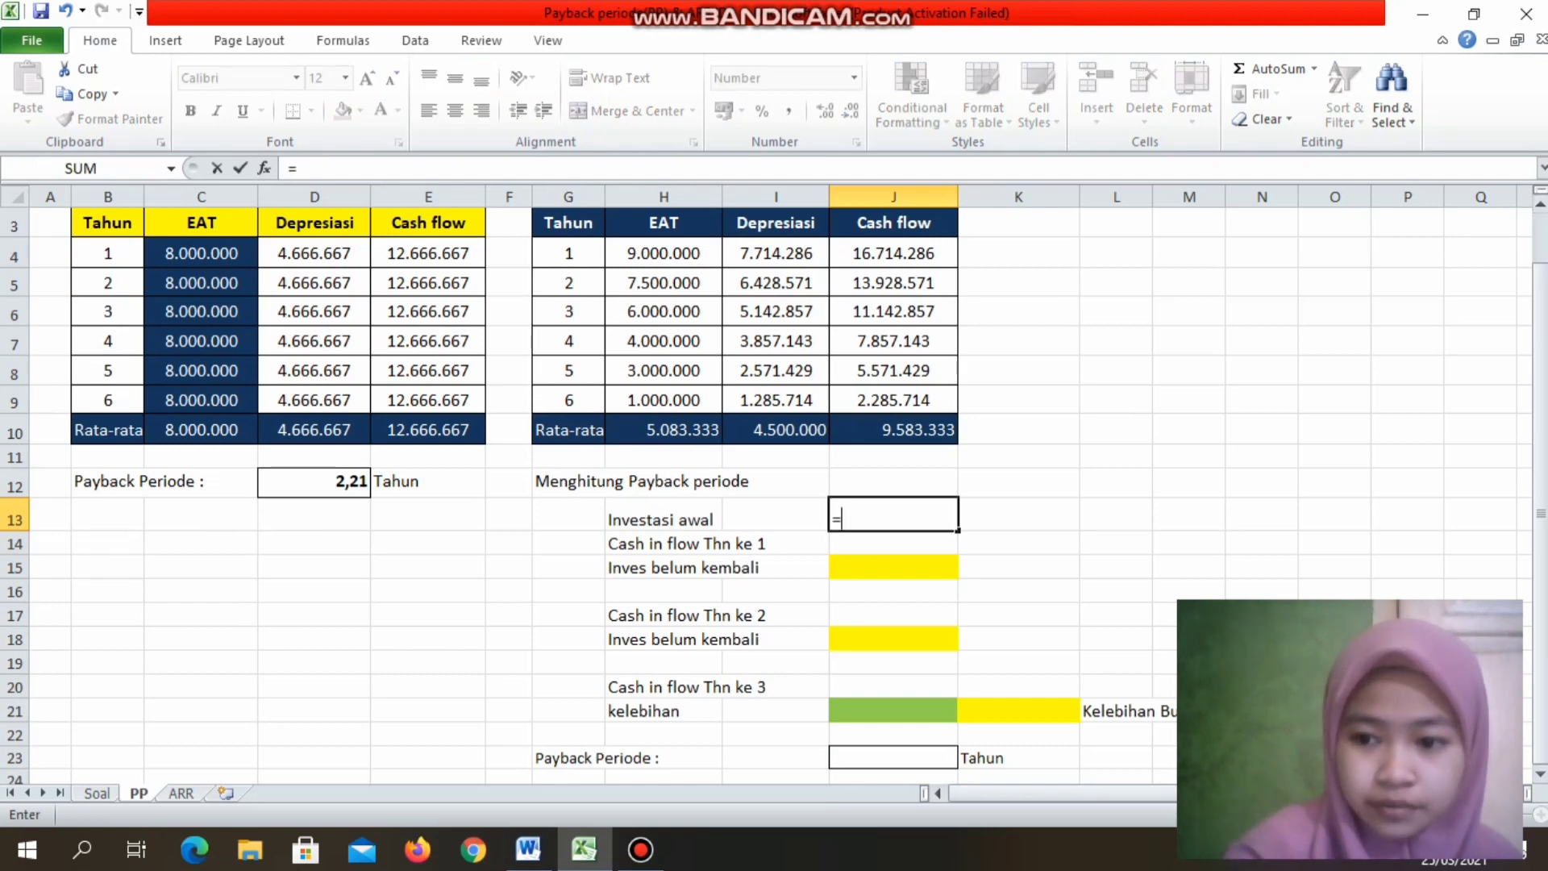
drag(1541, 425, 1541, 371)
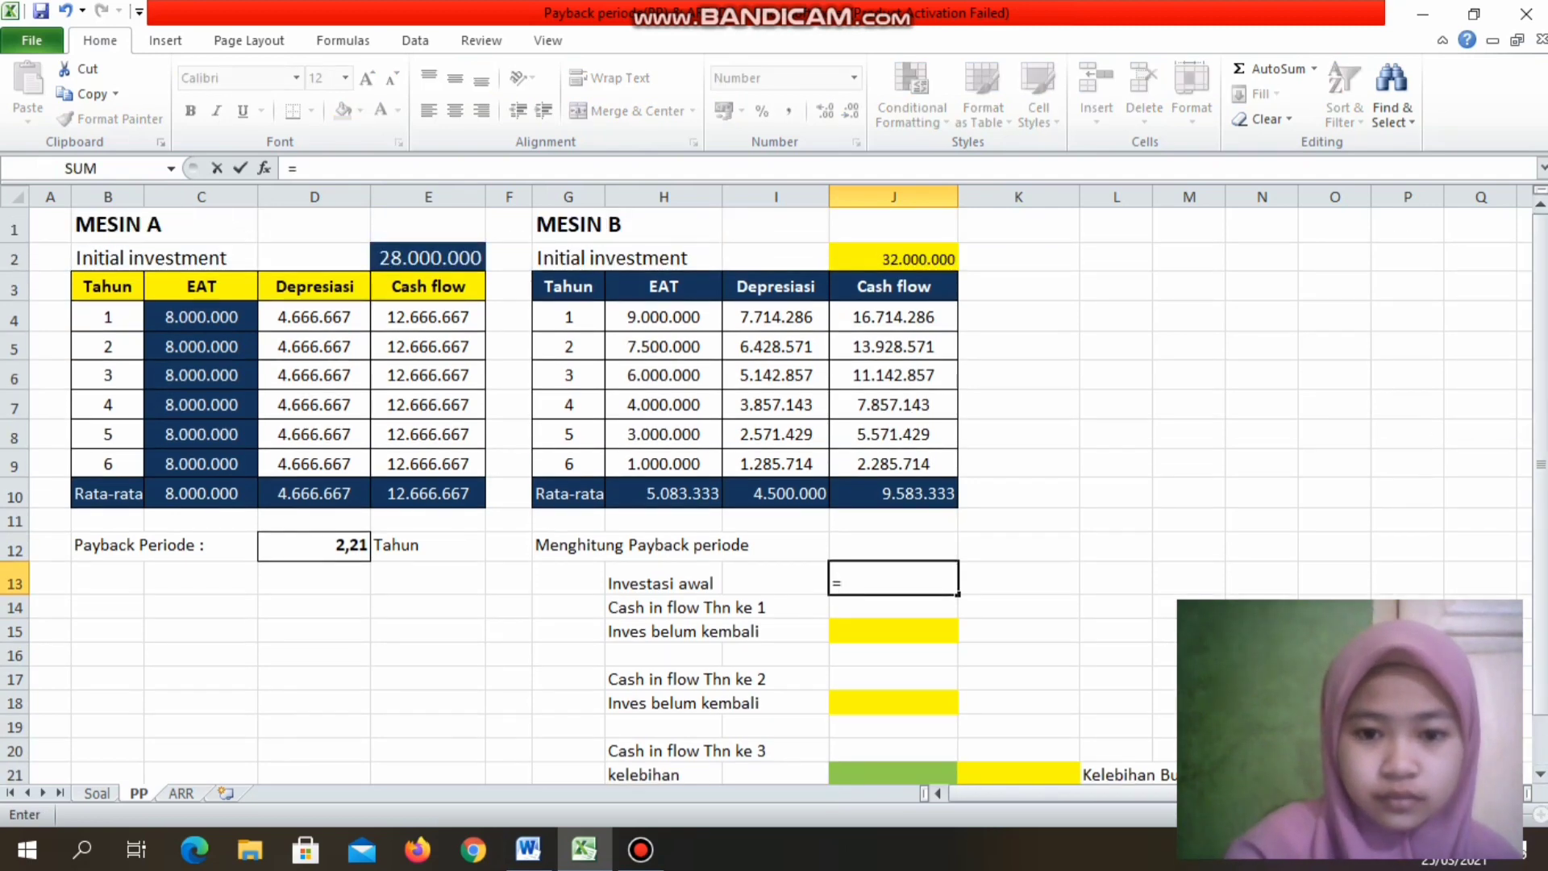
click(893, 259)
key(Return)
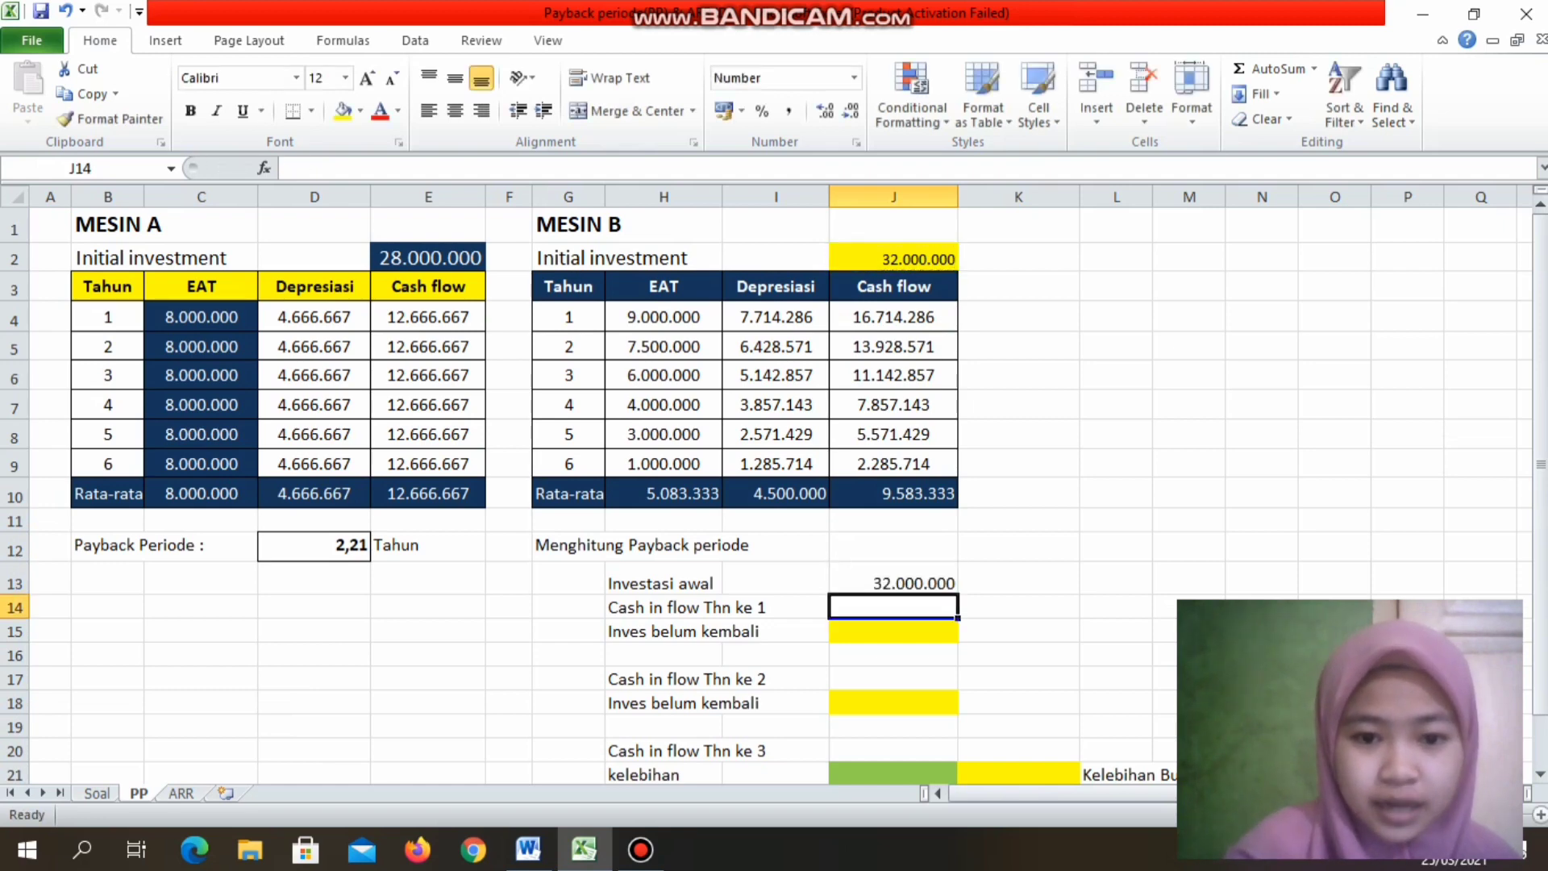
Step: Fill Cash in flow Thn ke 1 in J14 by linking it to Mesin B's year 1 cash flow with =J4
click(893, 317)
click(894, 347)
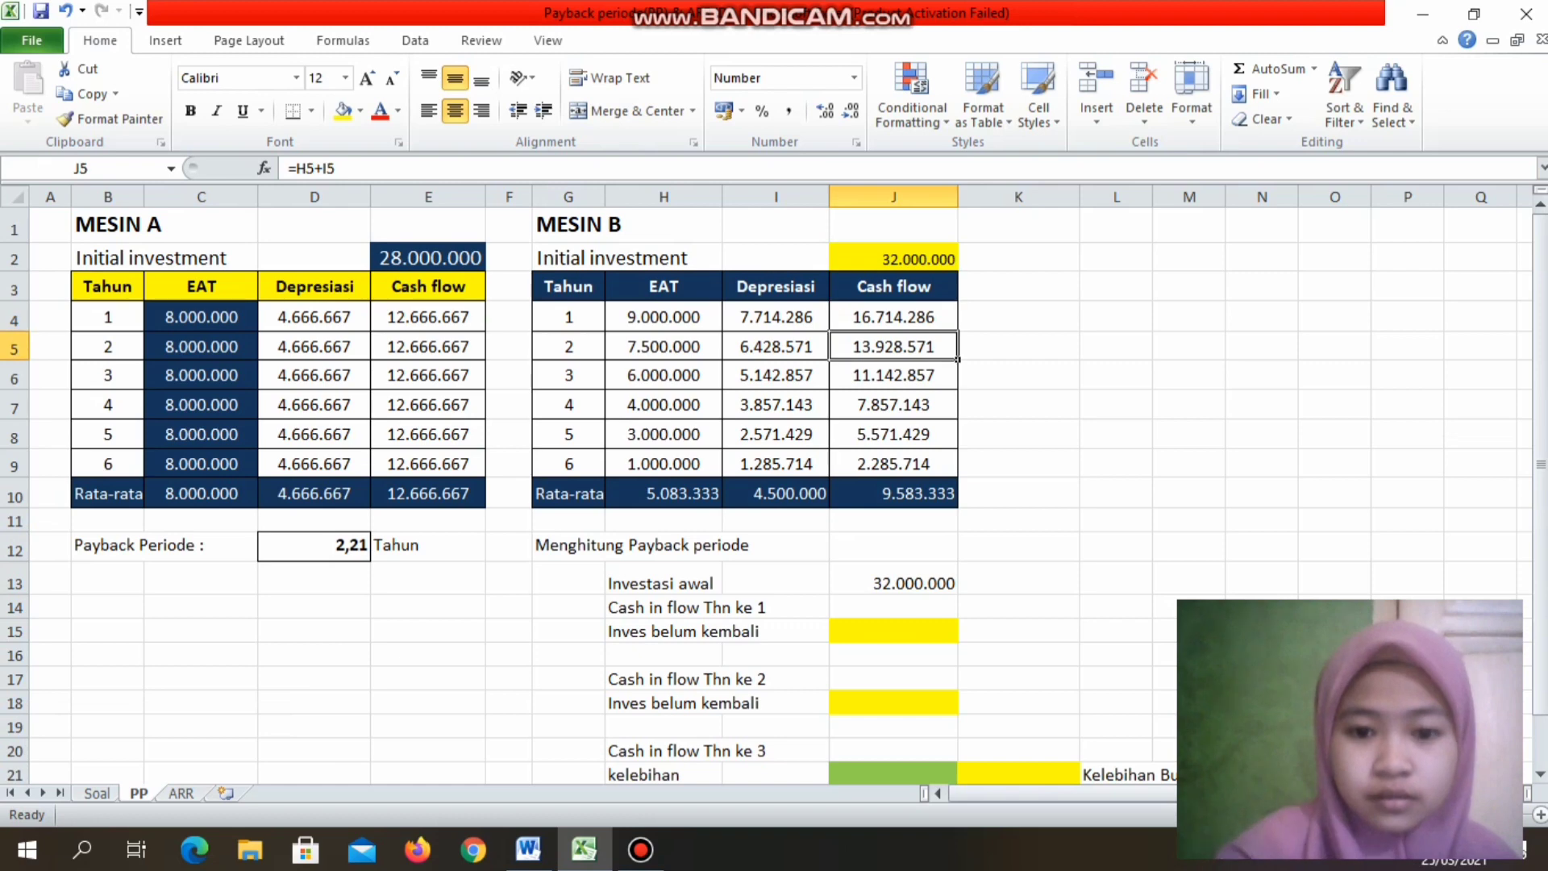
click(893, 607)
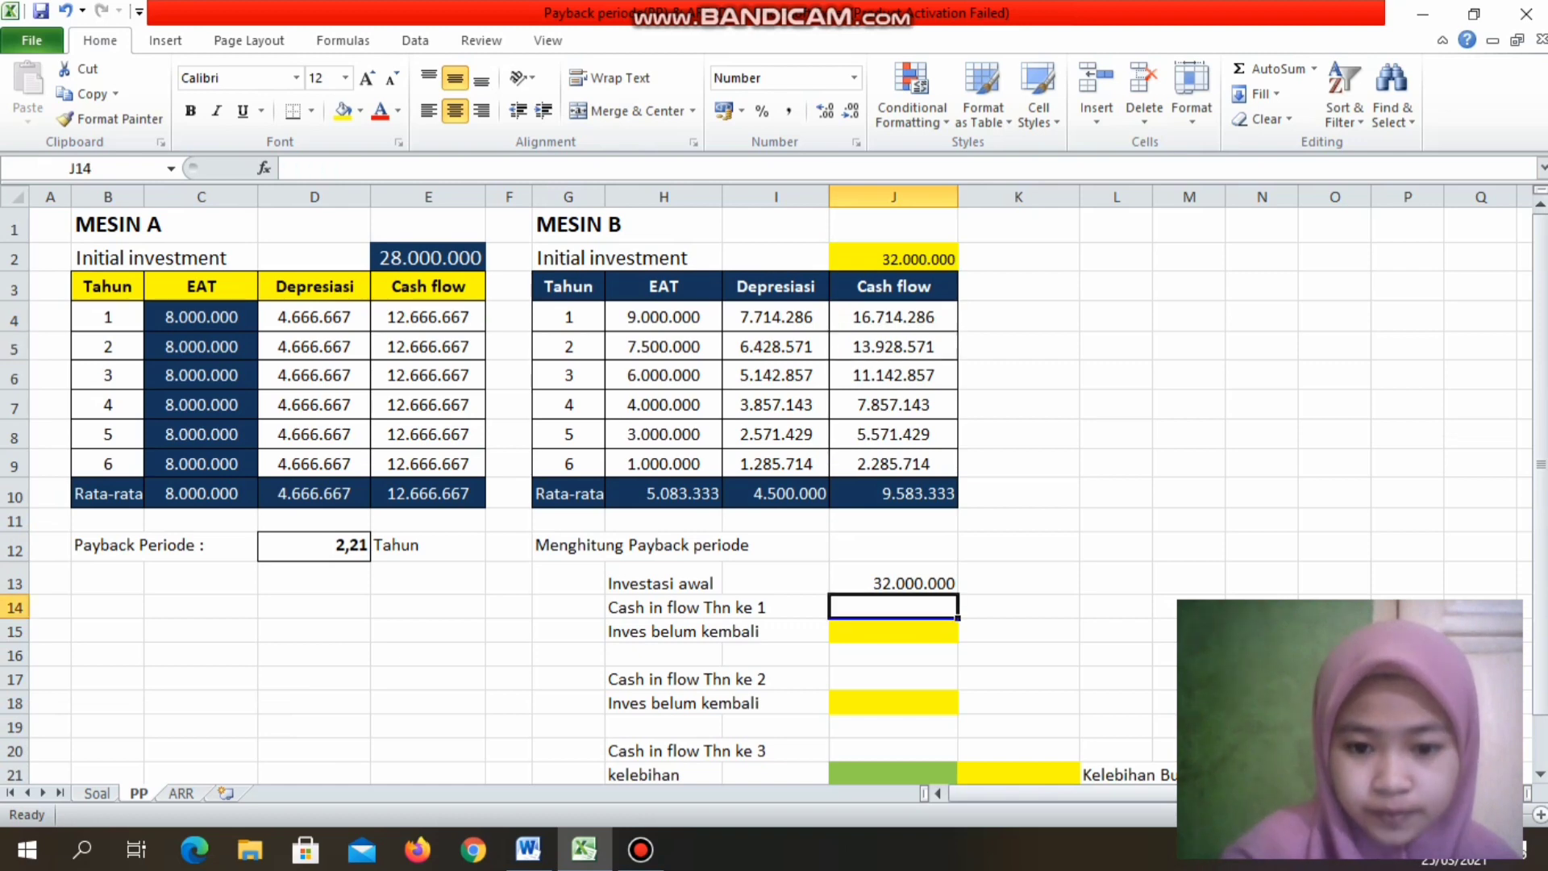
text(=)
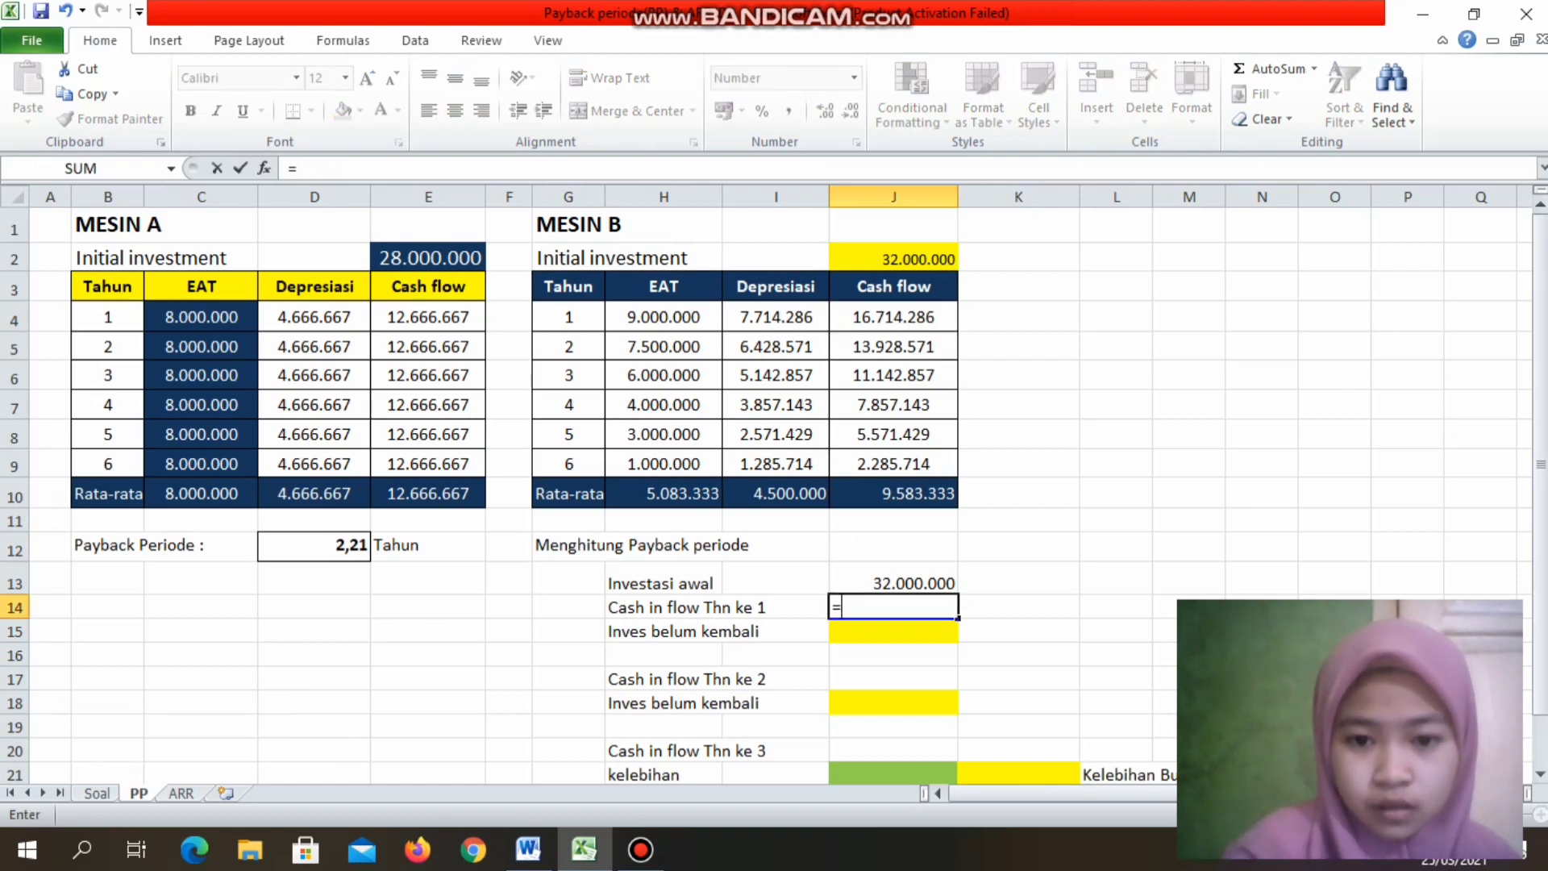
click(894, 317)
key(Return)
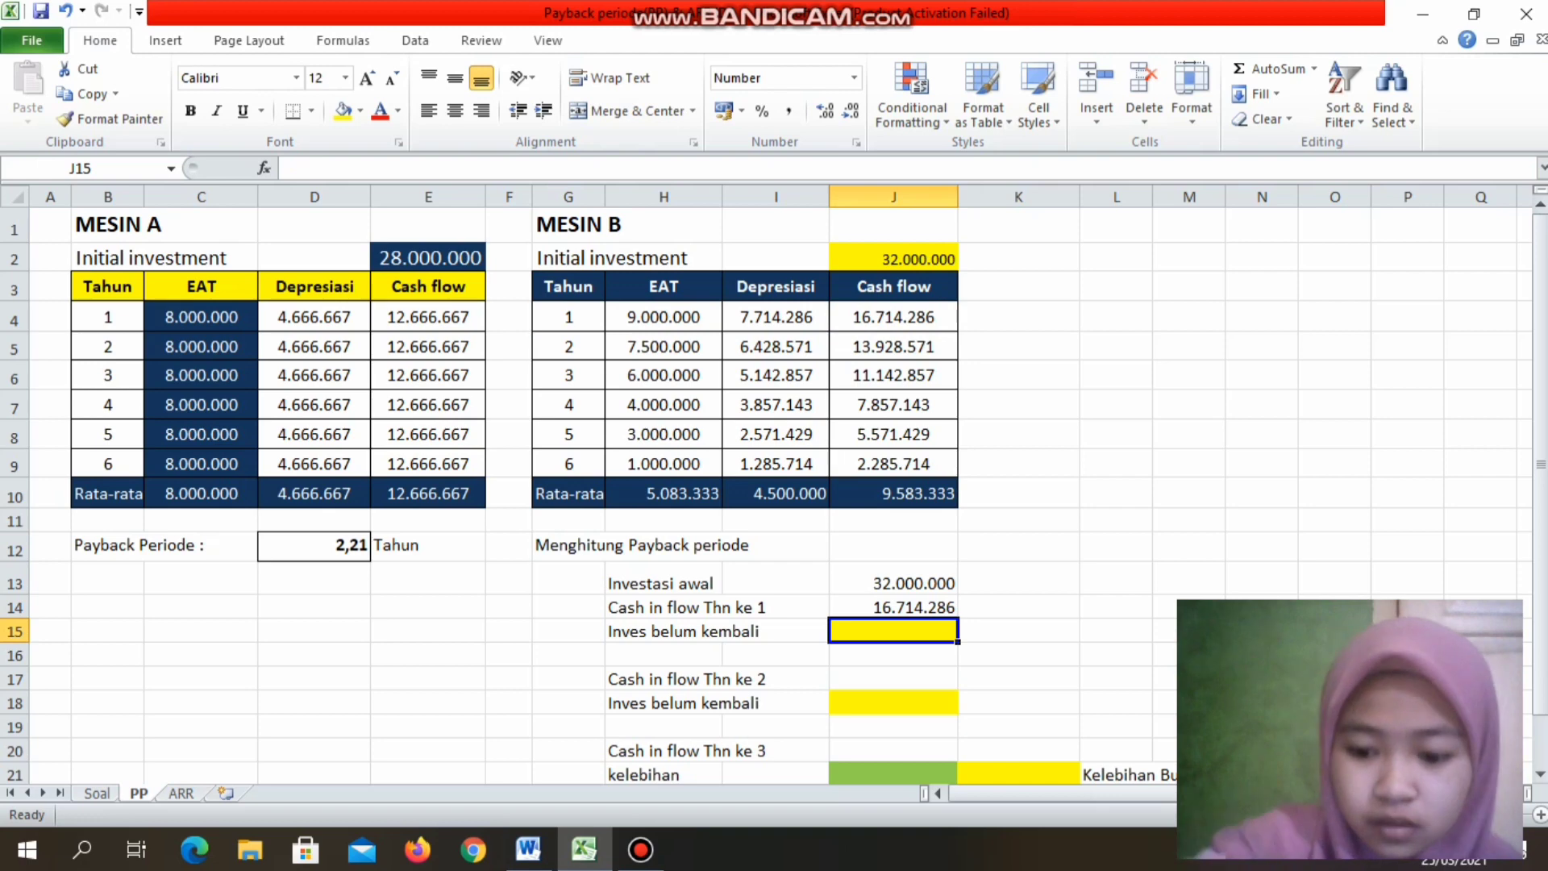
Step: Calculate the unrecovered investment after year 1 in J15 as initial investment minus year 1 cash inflow, =J13-J14
text(=)
click(894, 581)
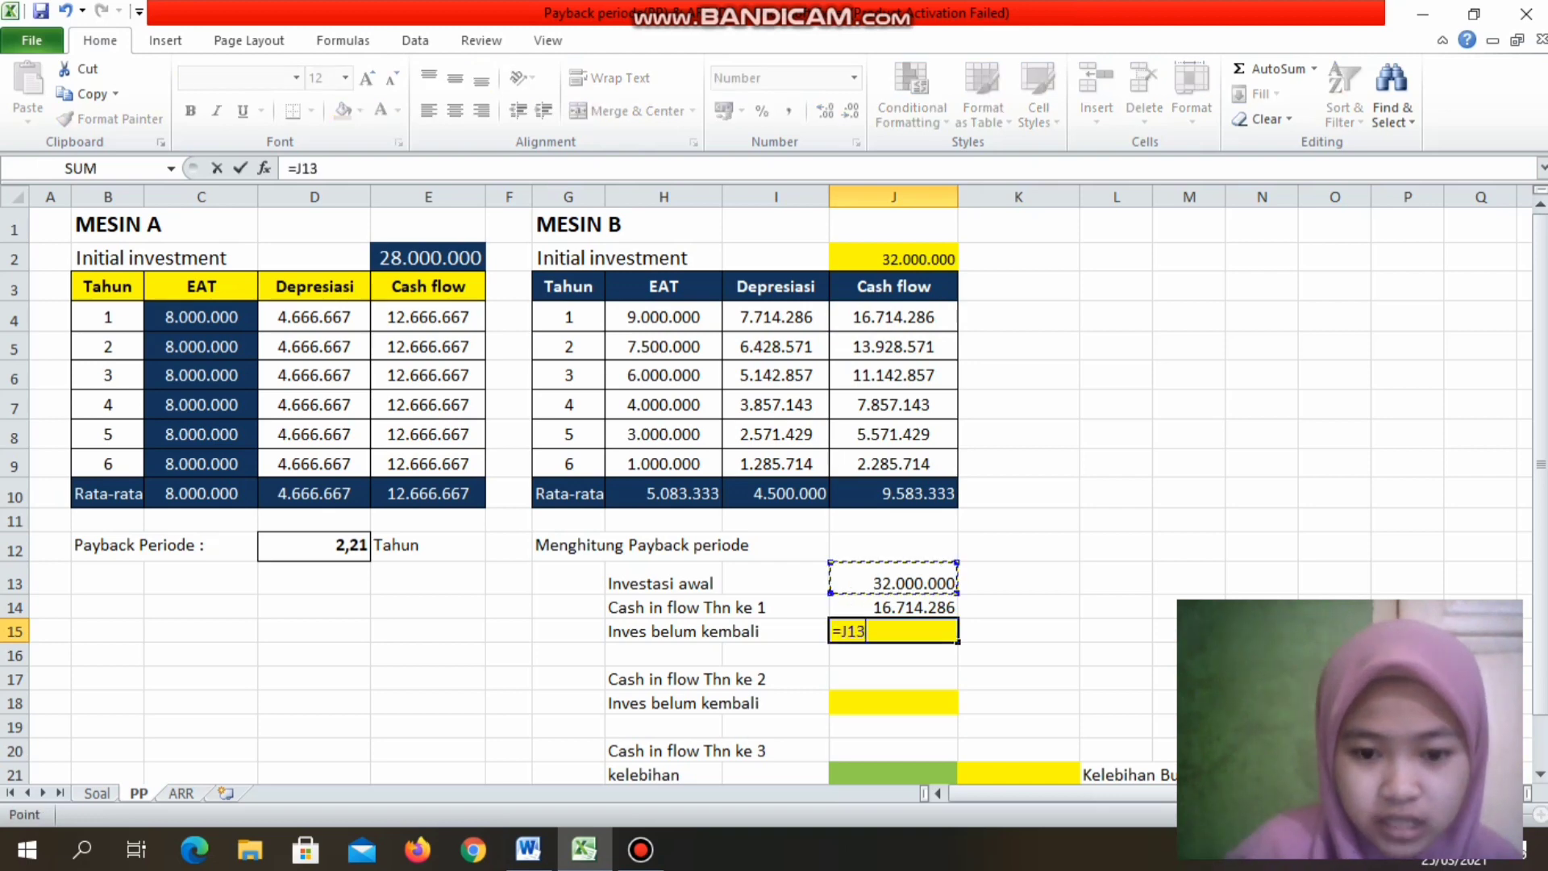
text(-)
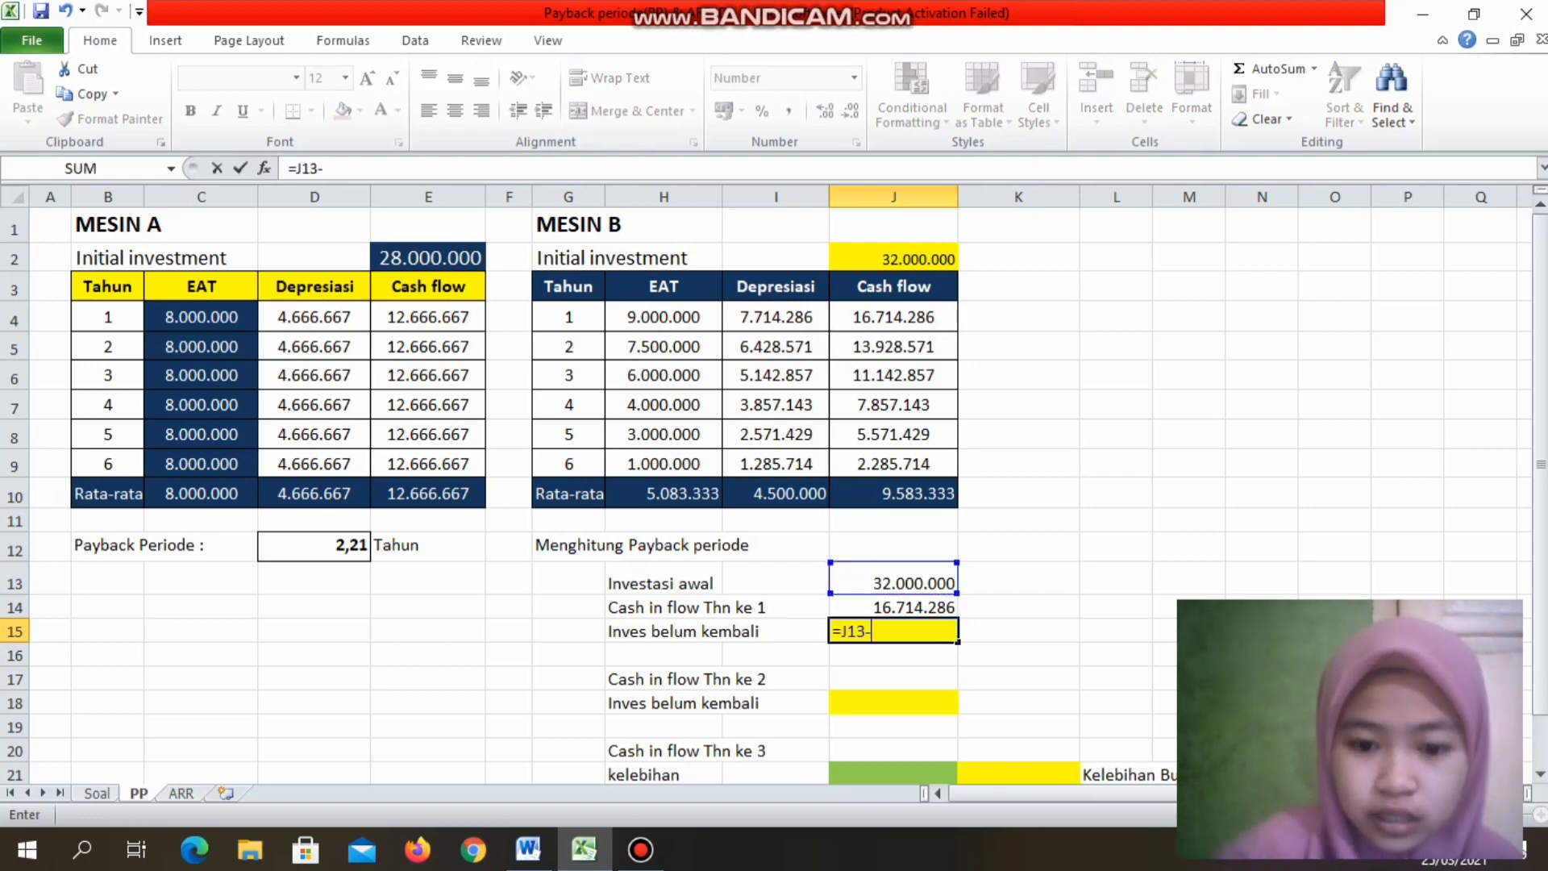
click(894, 607)
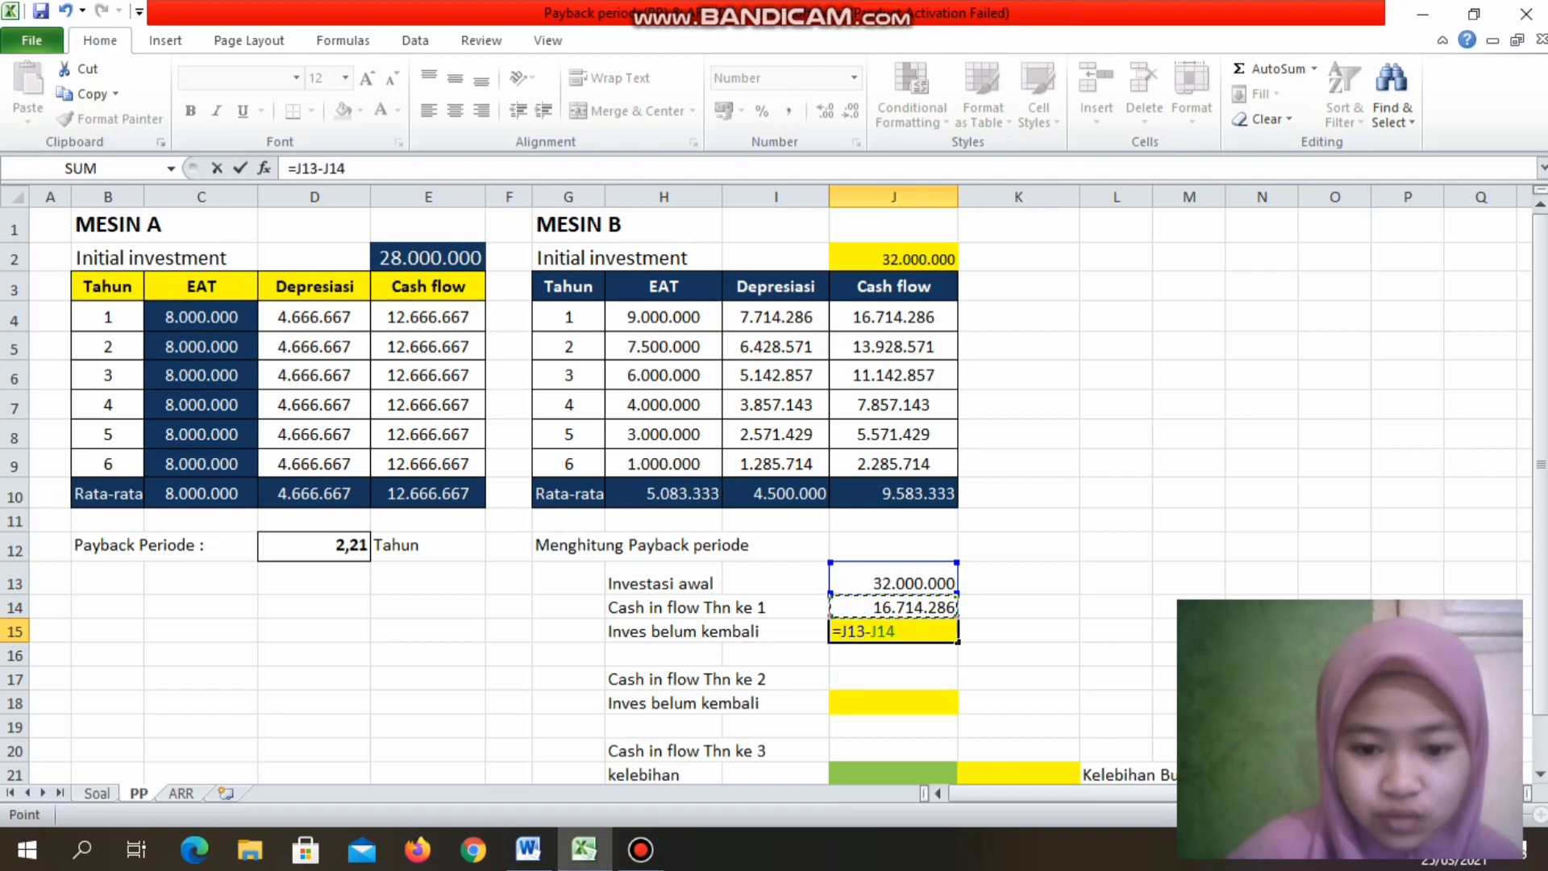
key(Return)
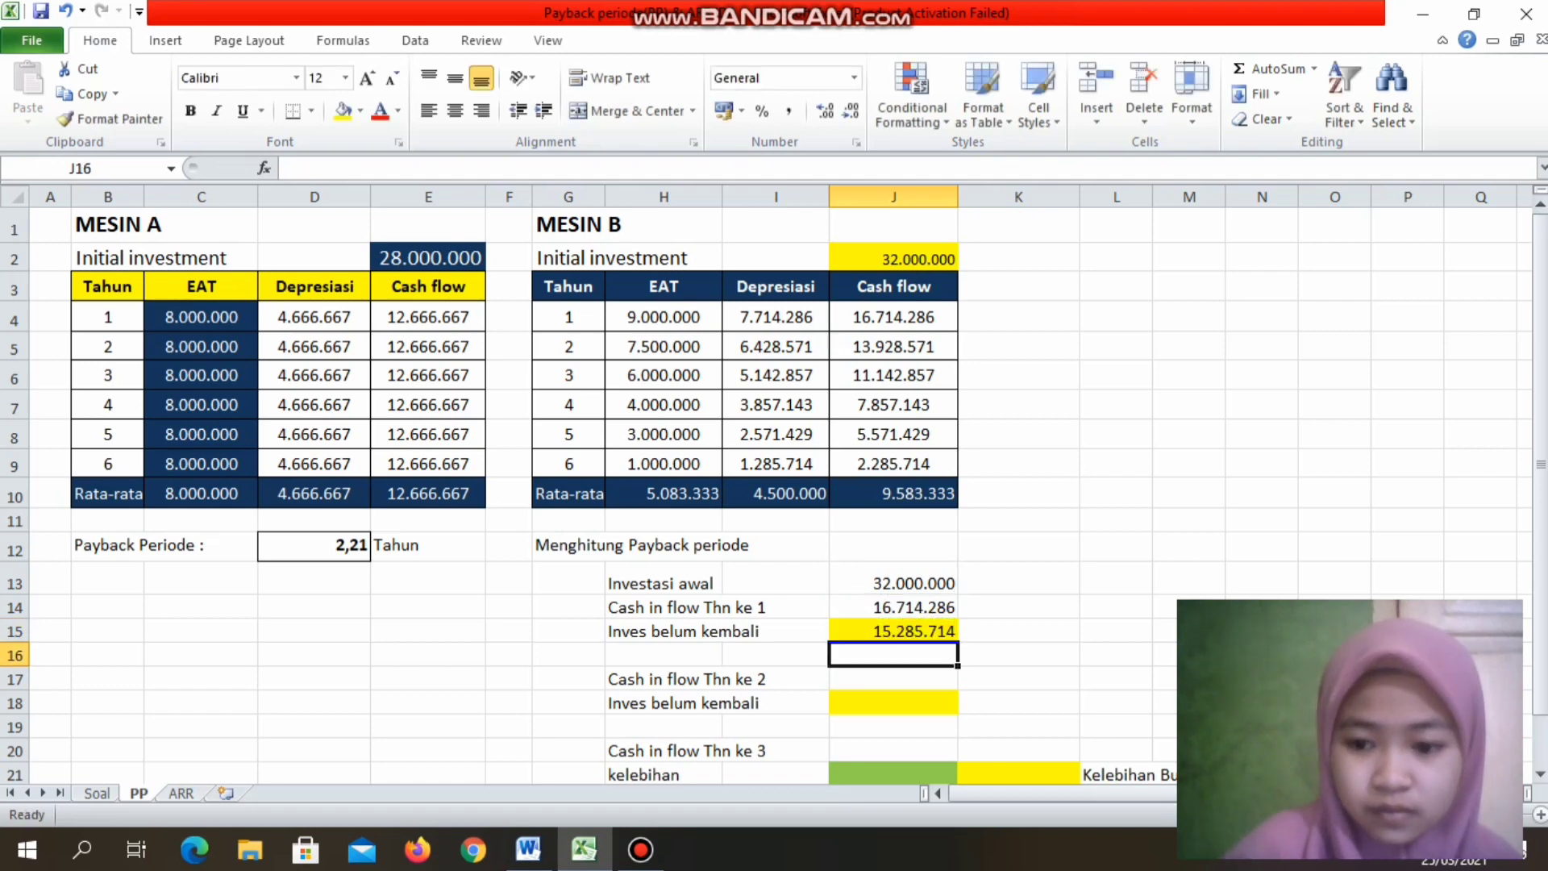
Step: Fill Cash in flow Thn ke 2 in J17 by linking it to Mesin B's year 2 cash flow with =J5
scroll(766, 496, down, 1)
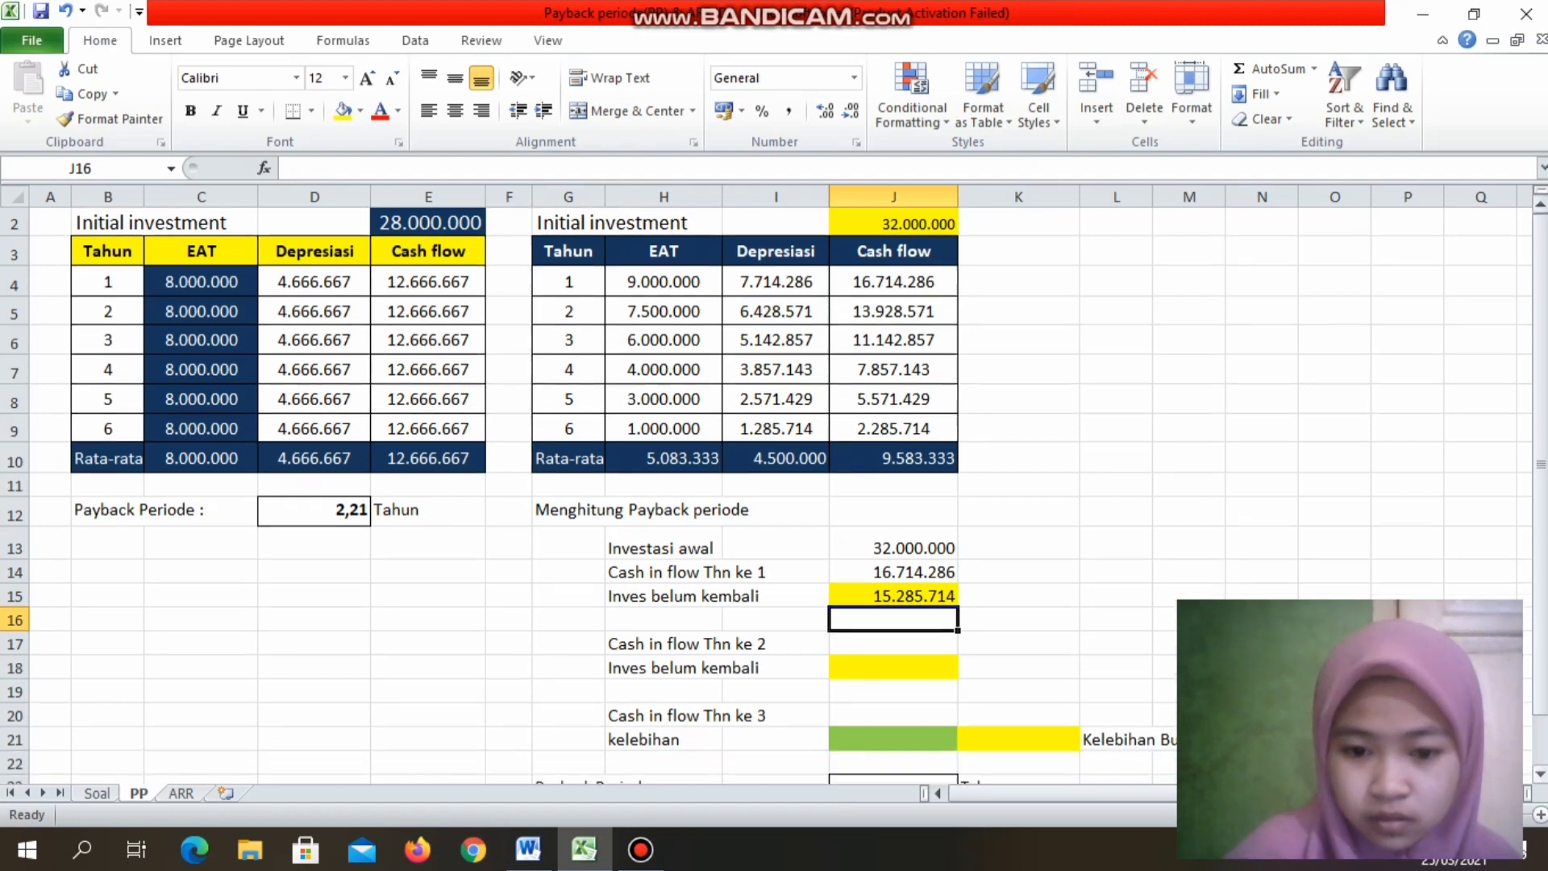
click(893, 644)
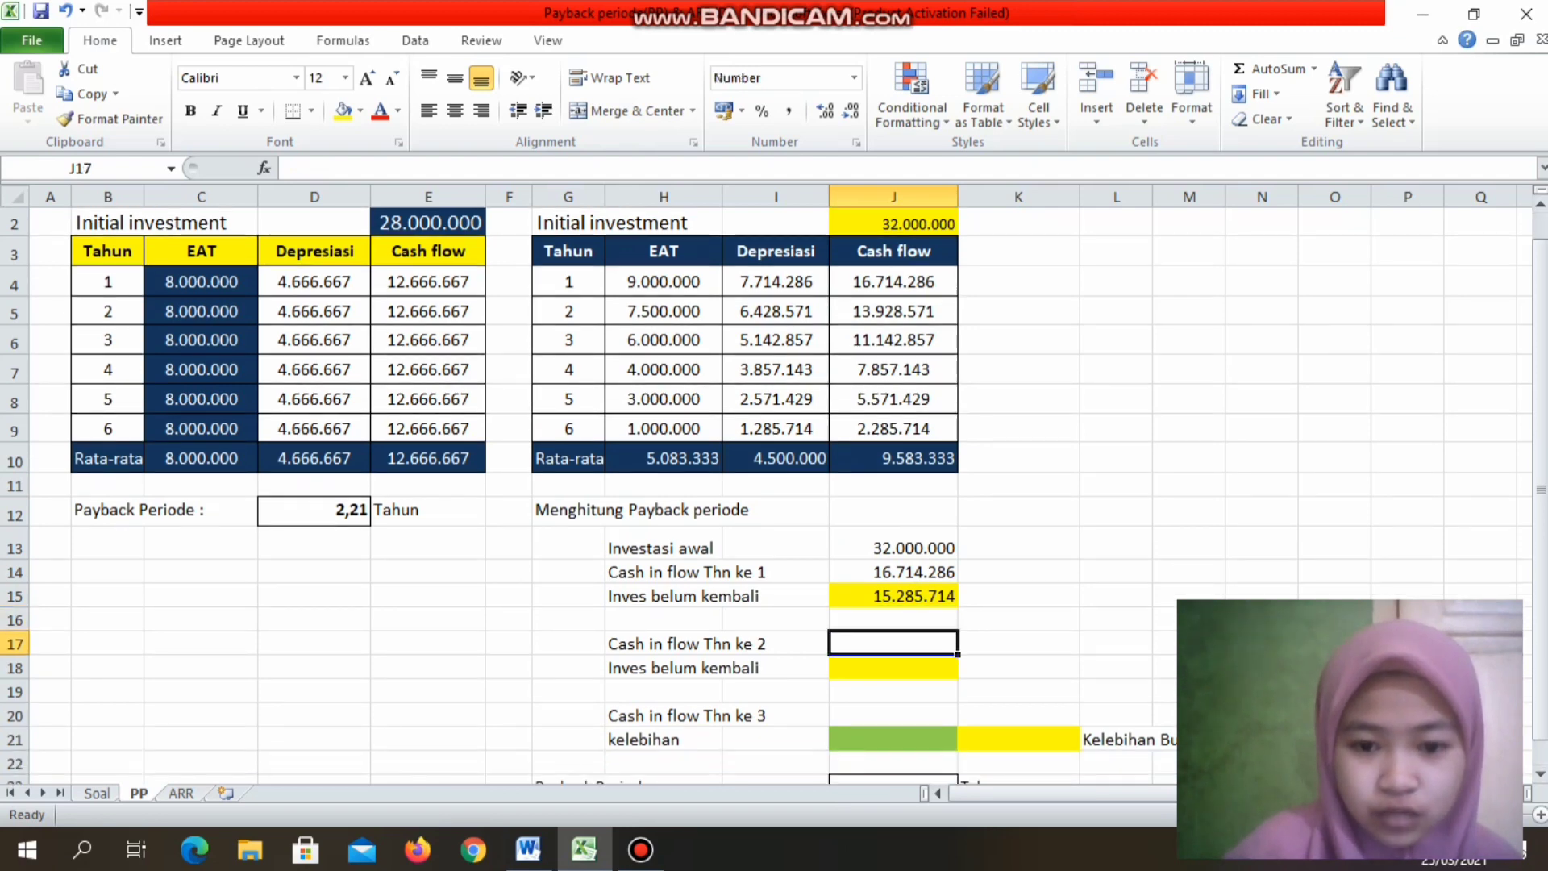
text(=)
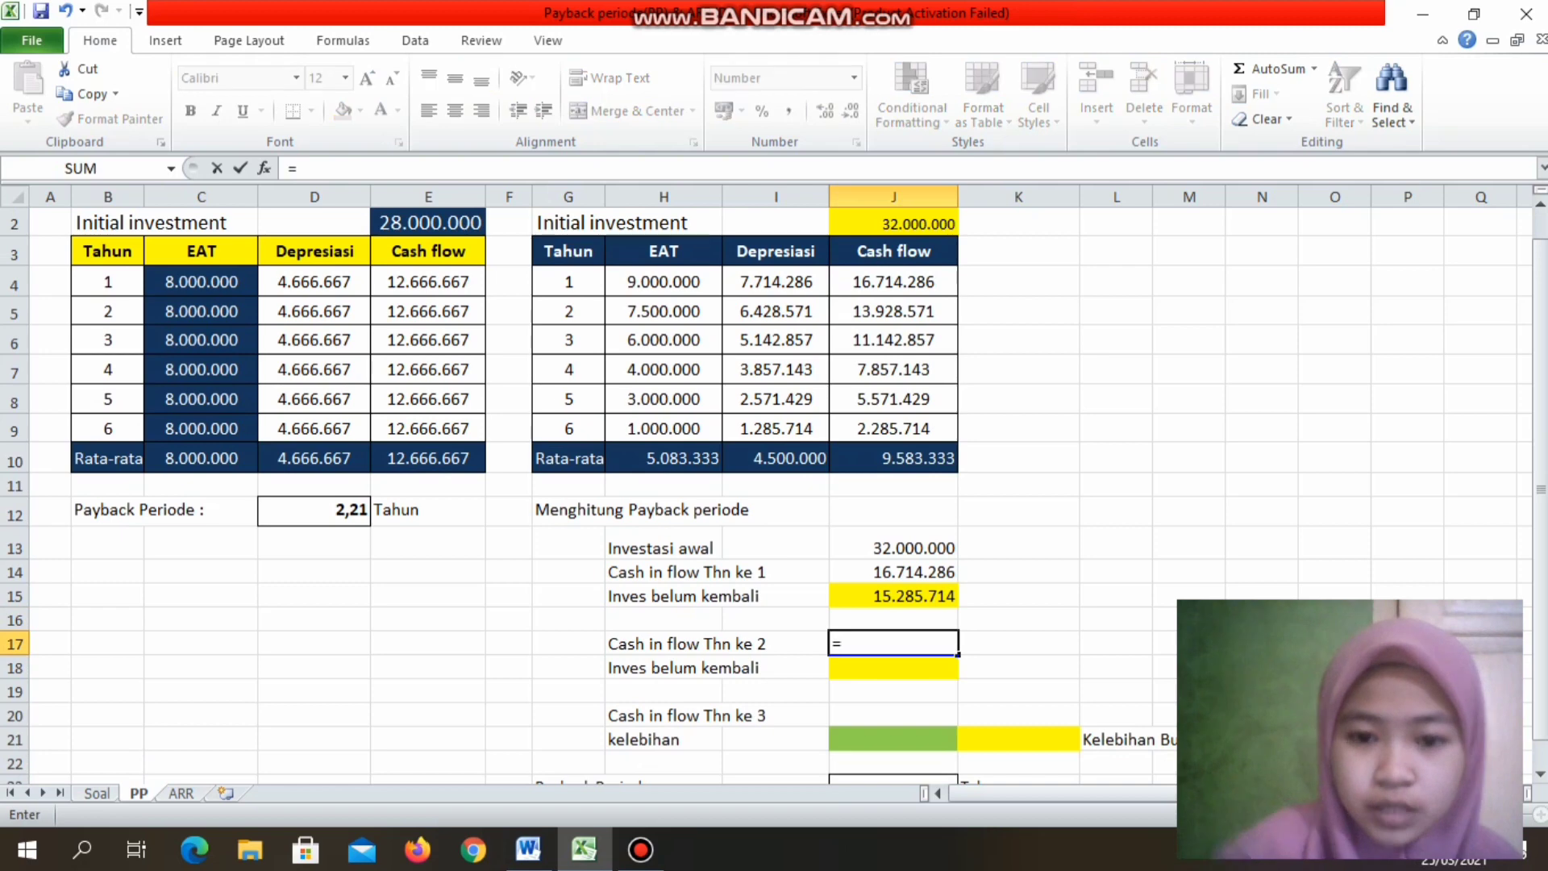
click(894, 311)
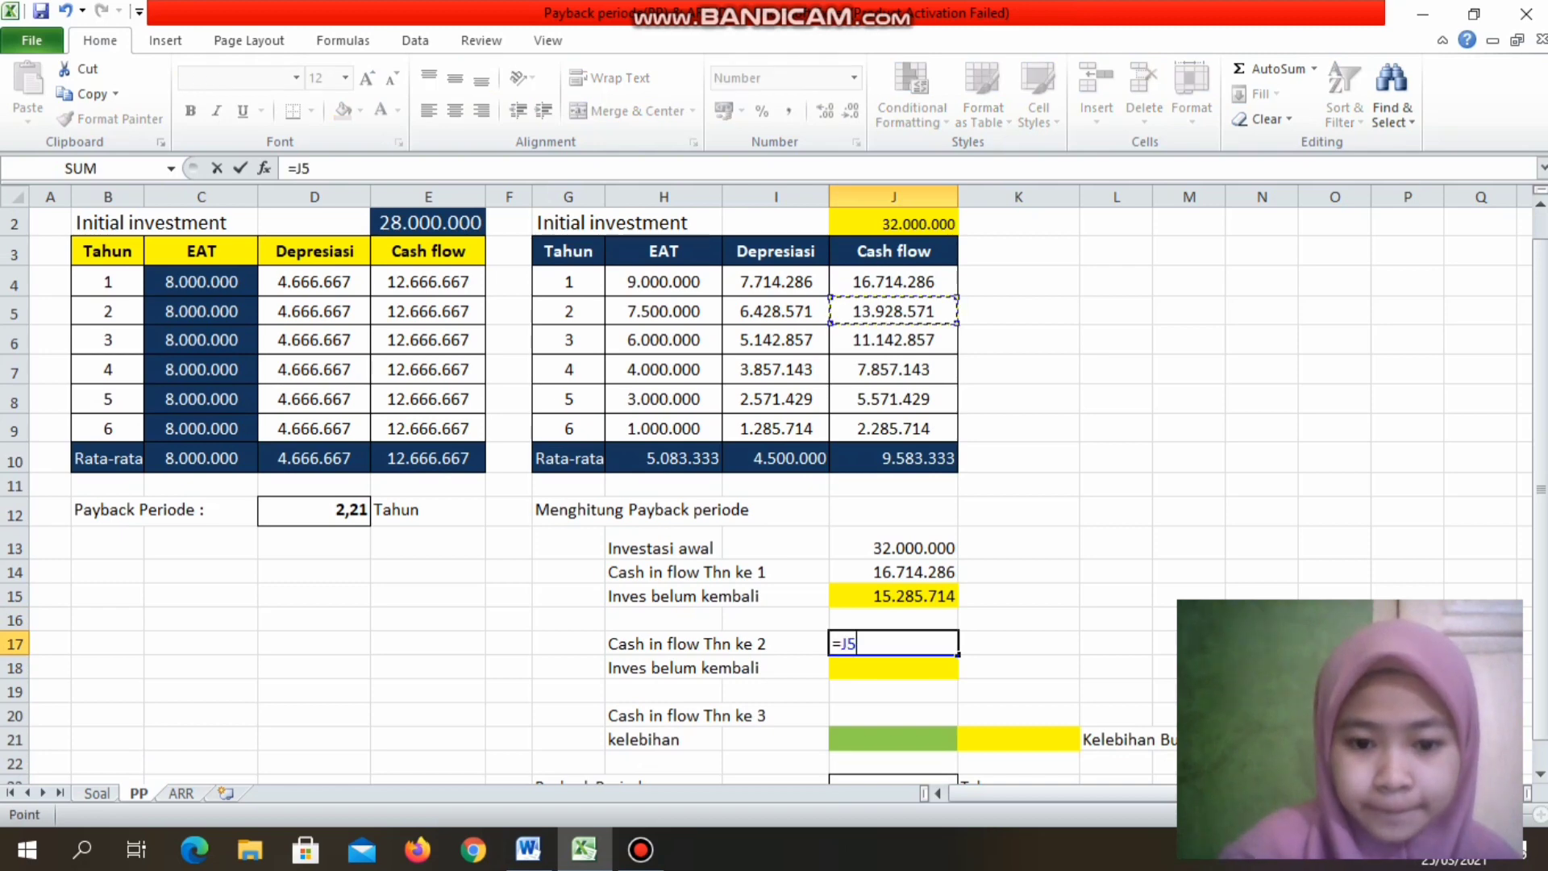
key(Return)
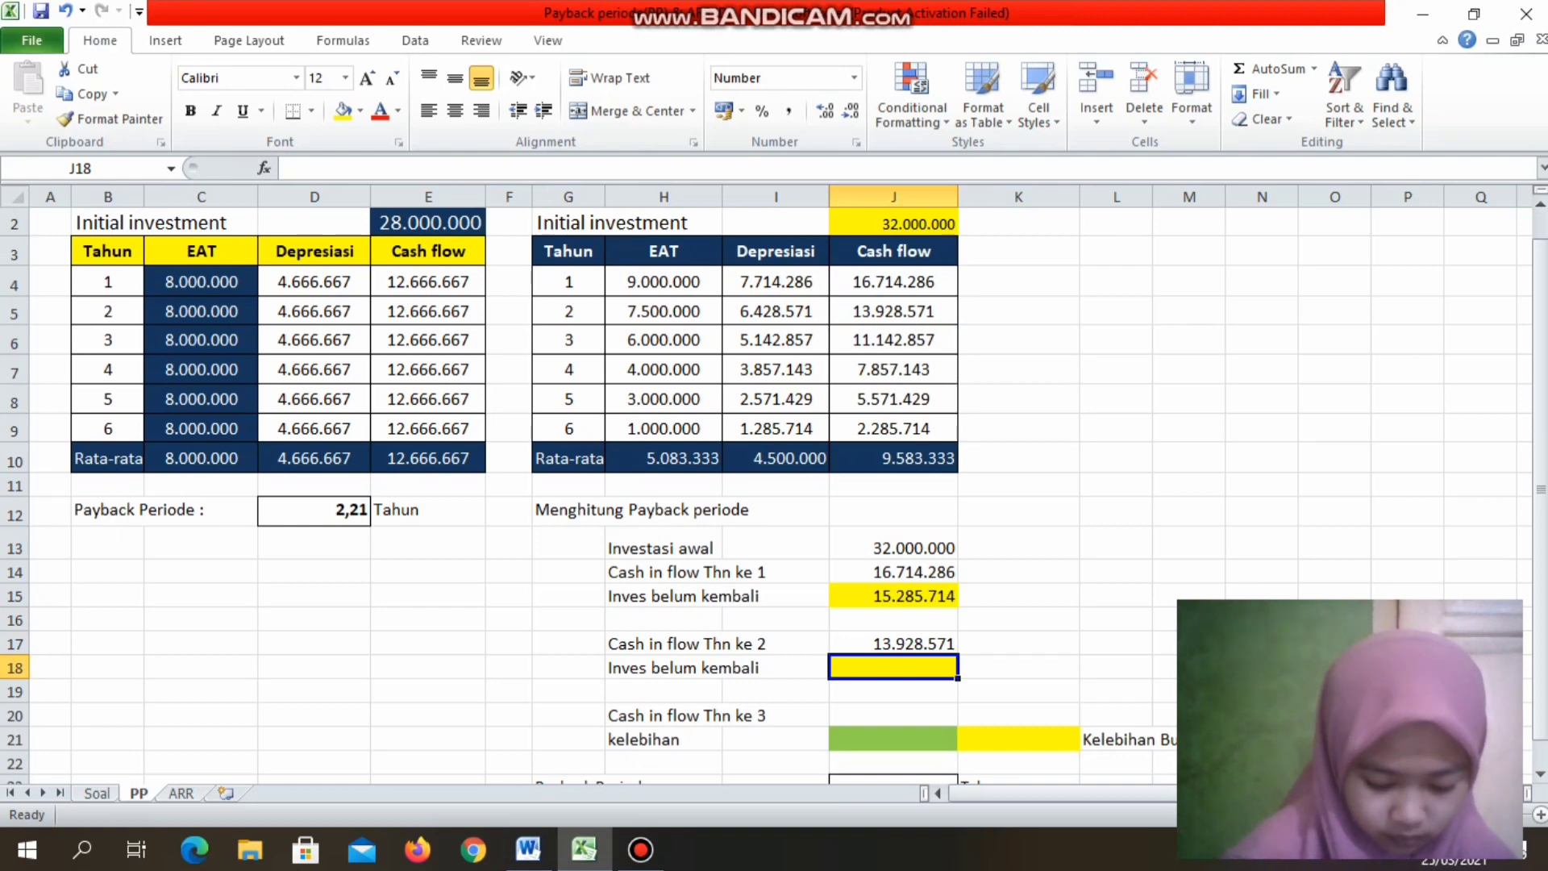
Step: Calculate the unrecovered investment after year 2 in J18 by subtracting the year 2 cash inflow, =J15-J17
text(=)
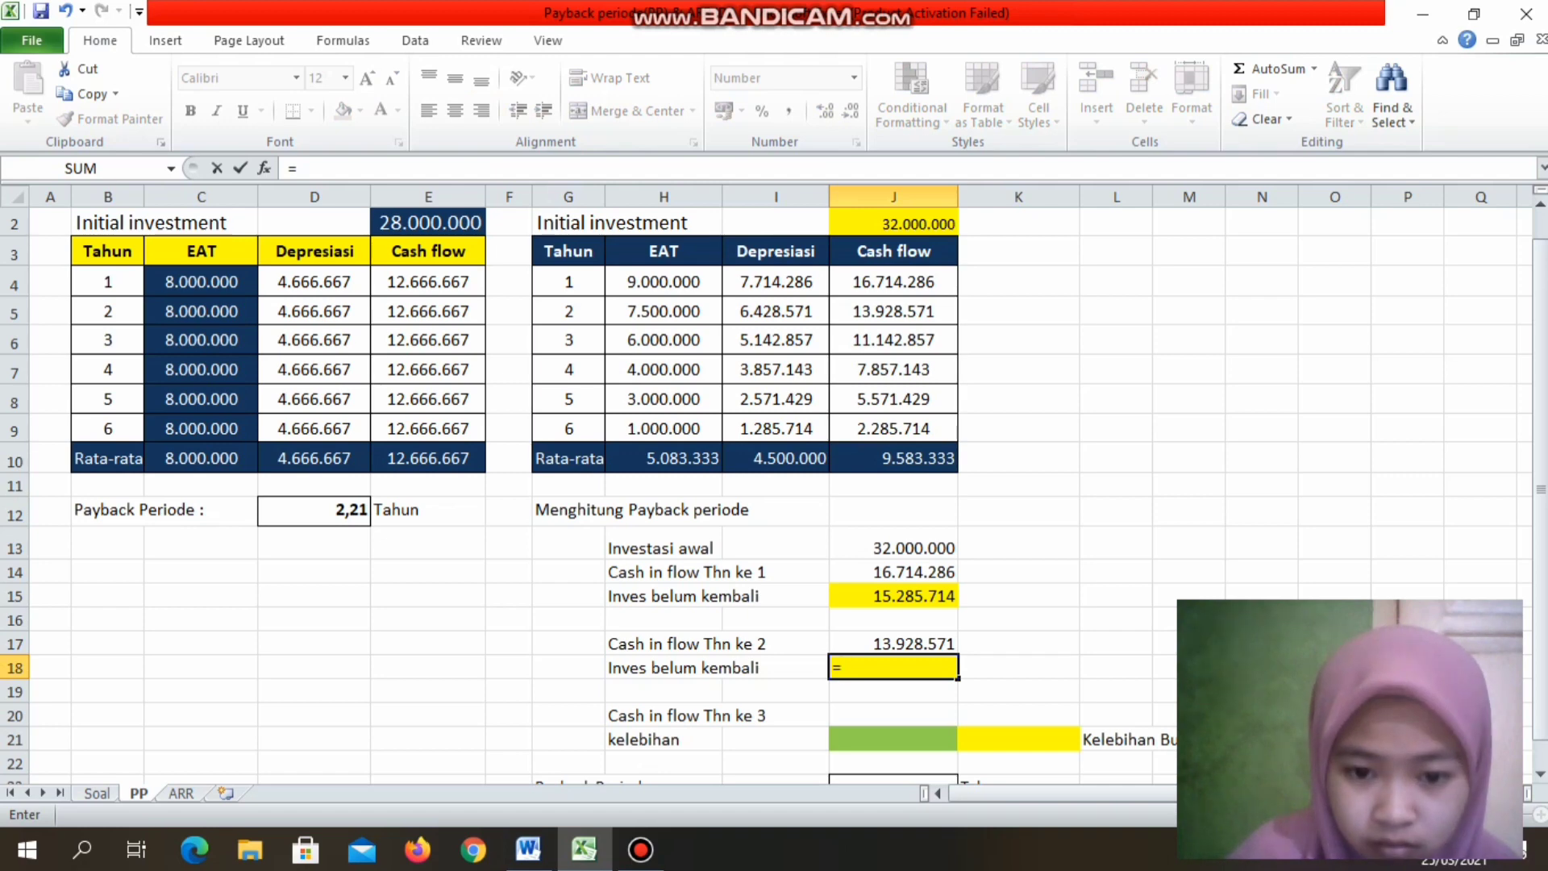
click(894, 596)
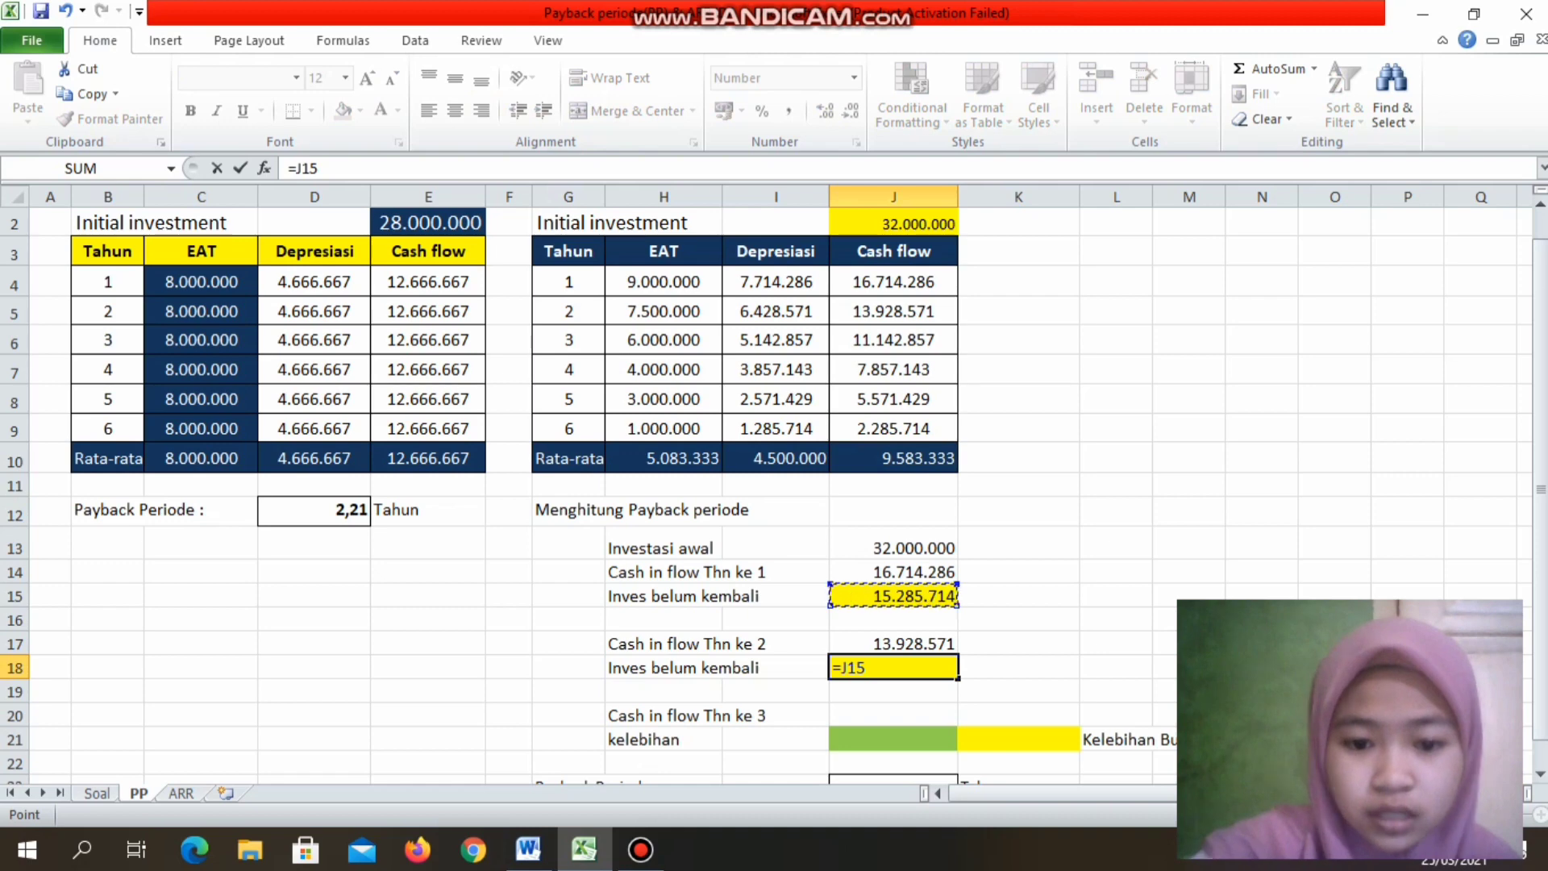
text(-)
key(BackSpace)
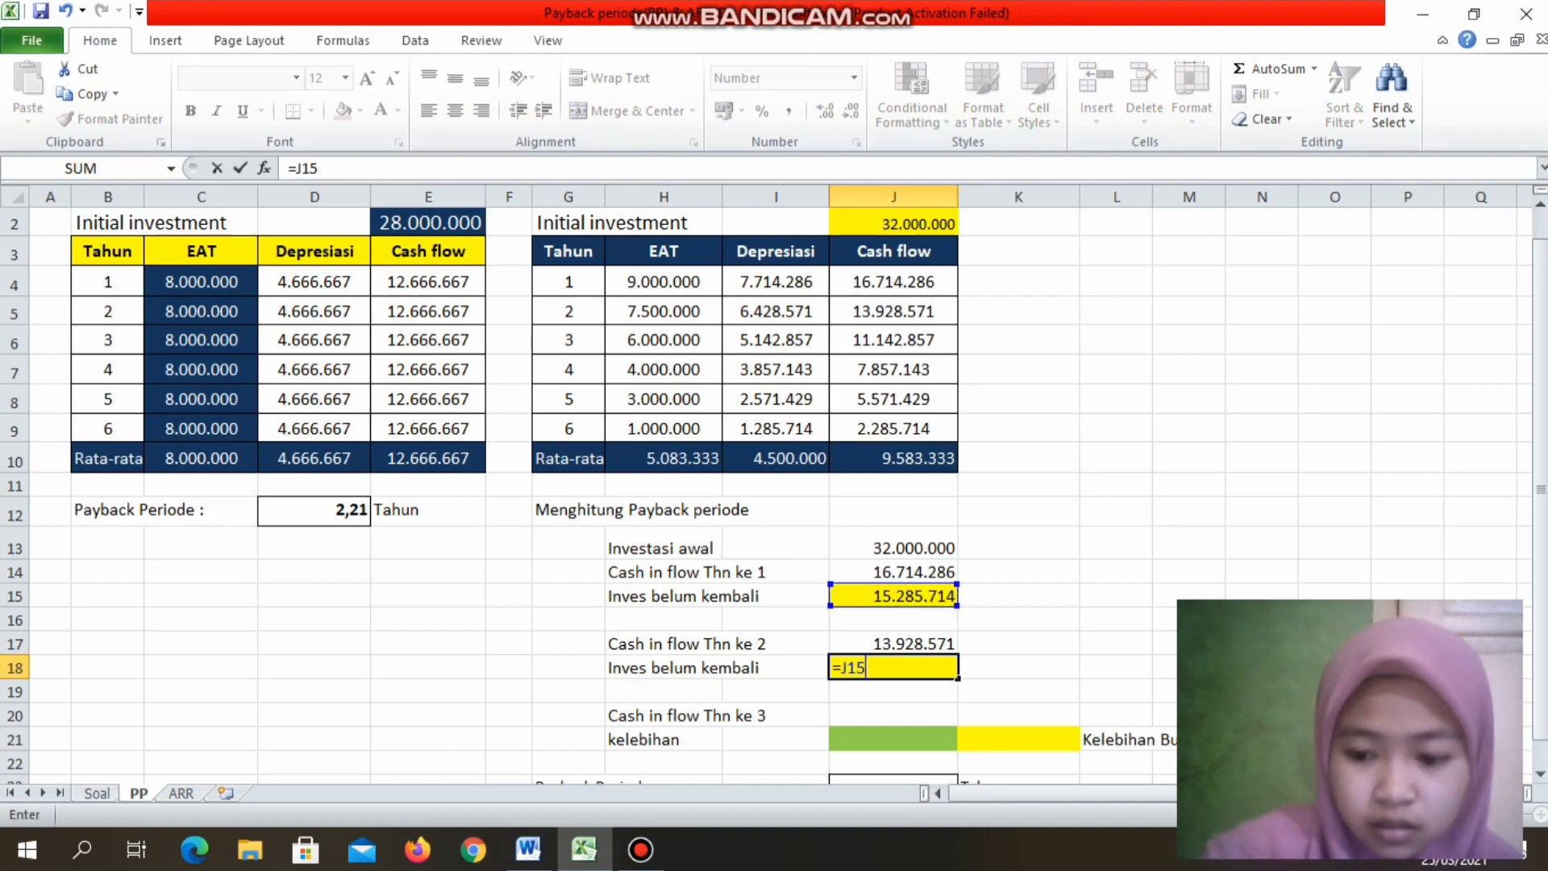
text(-)
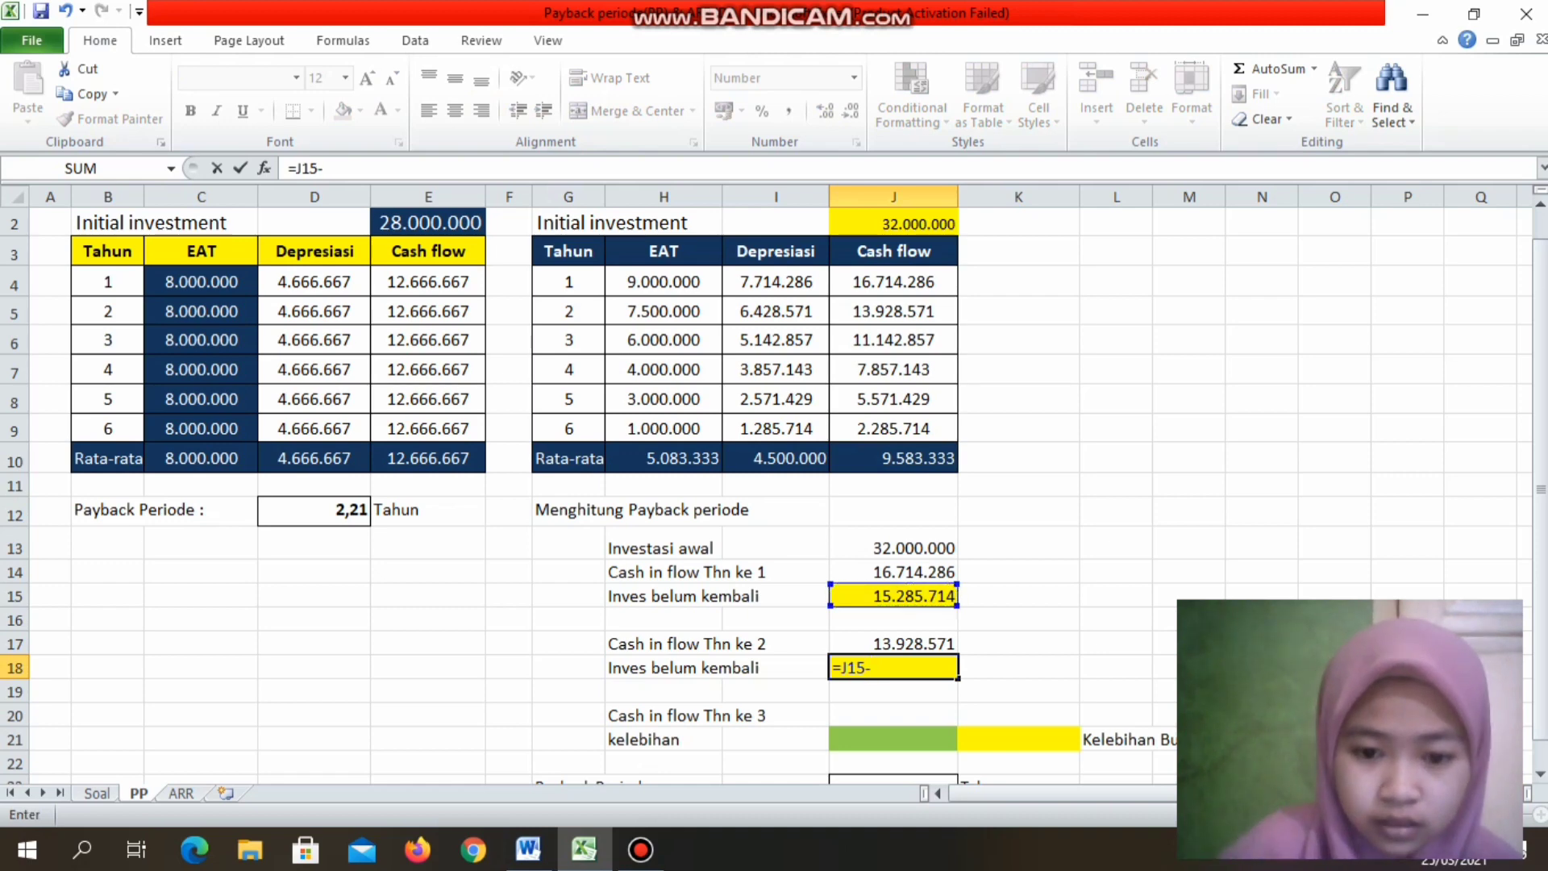
text(J17)
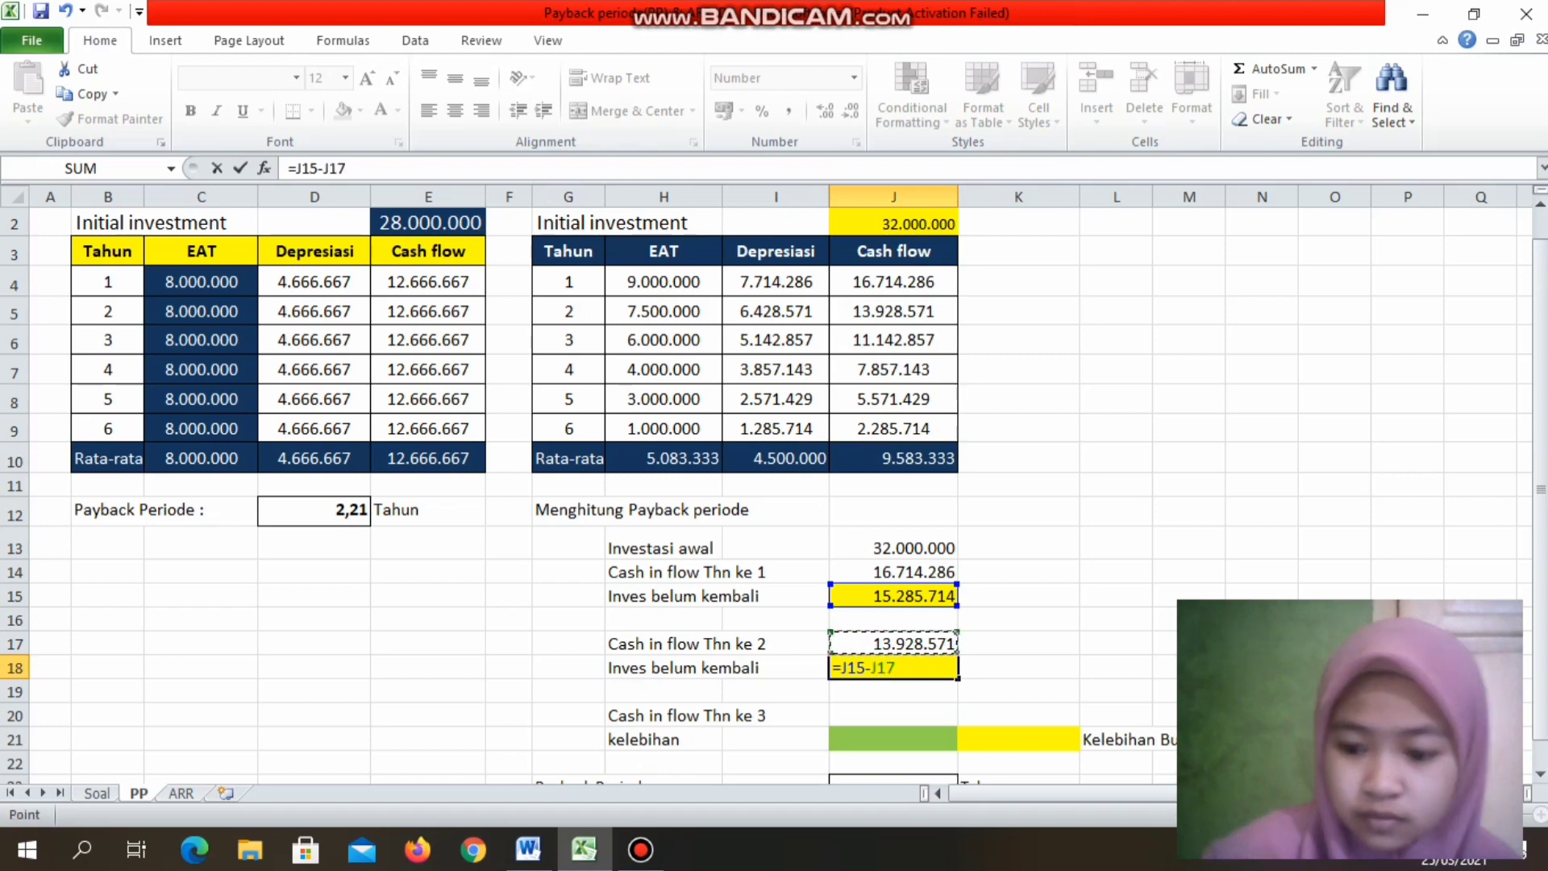
key(Return)
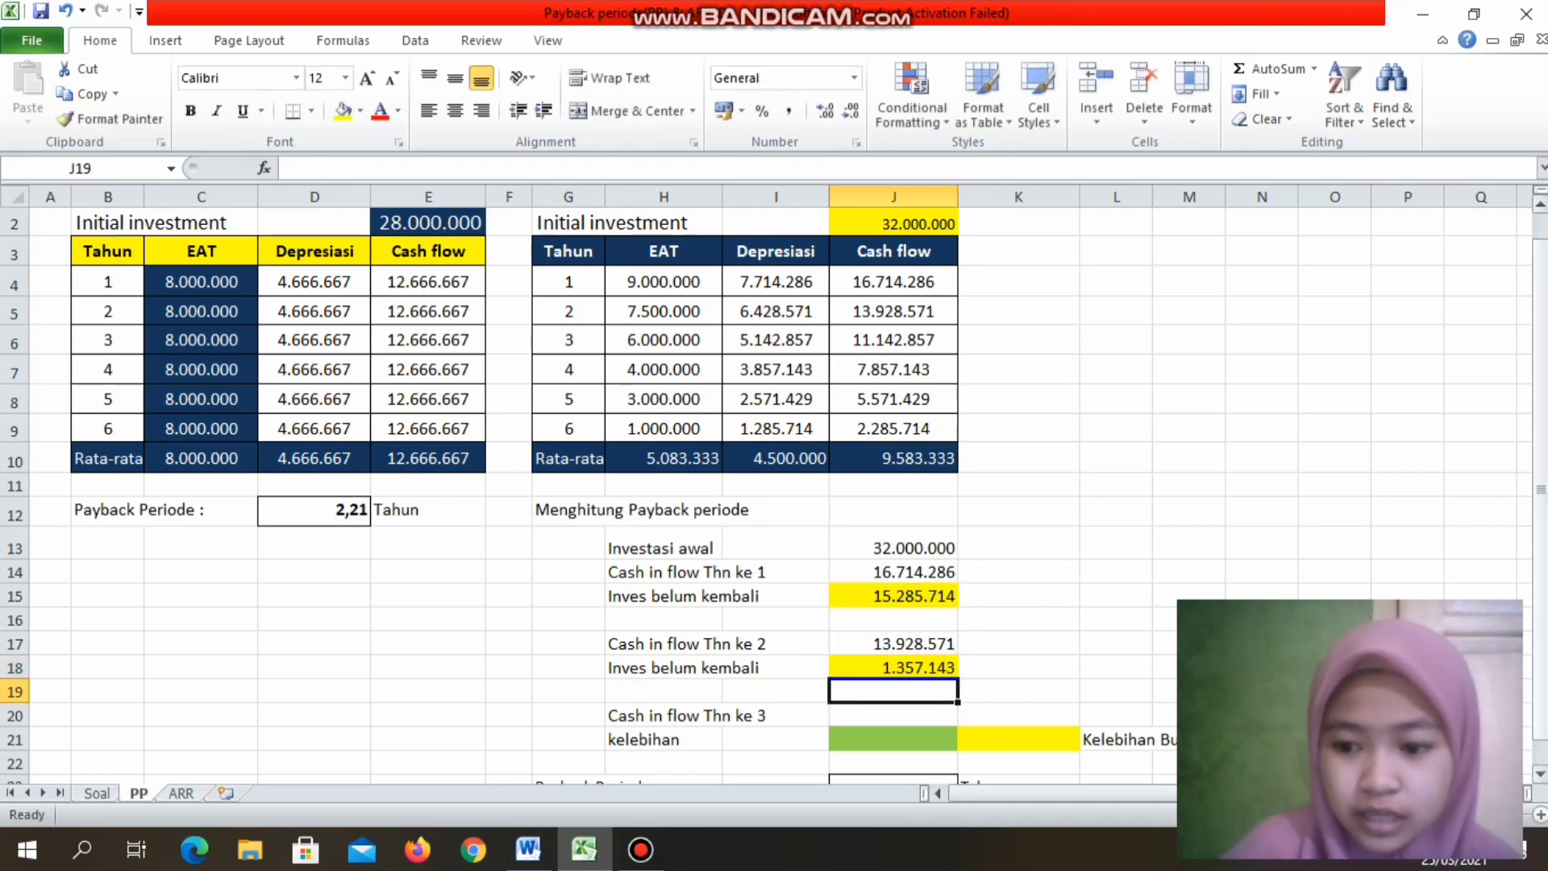
Step: Fill Cash in flow Thn ke 3 in J20 by linking it to Mesin B's year 3 cash flow with =J6
scroll(766, 496, down, 2)
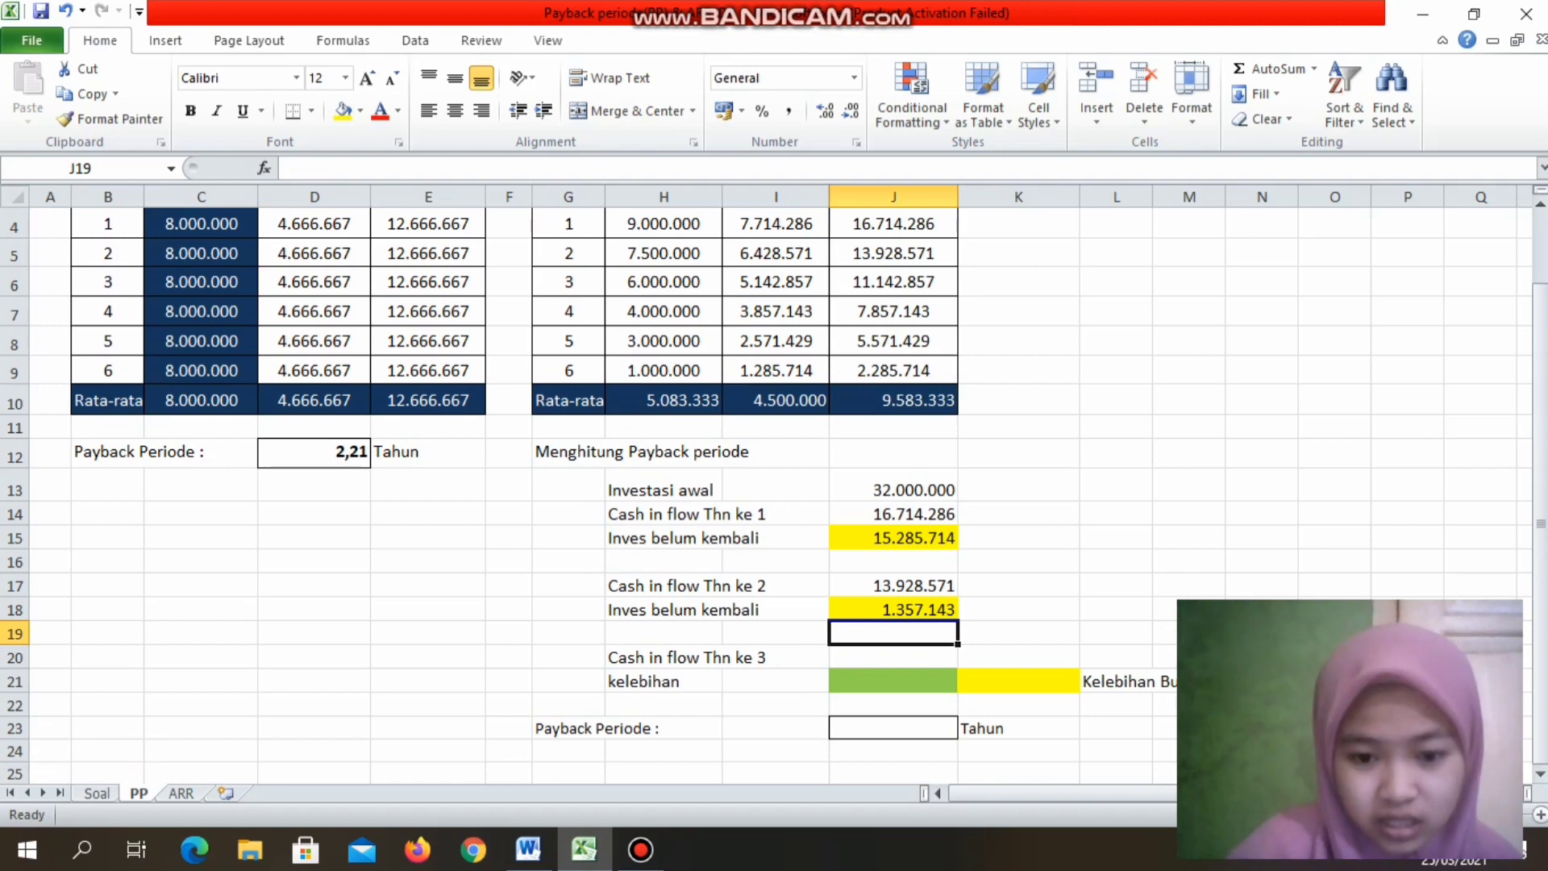
click(894, 657)
text(=)
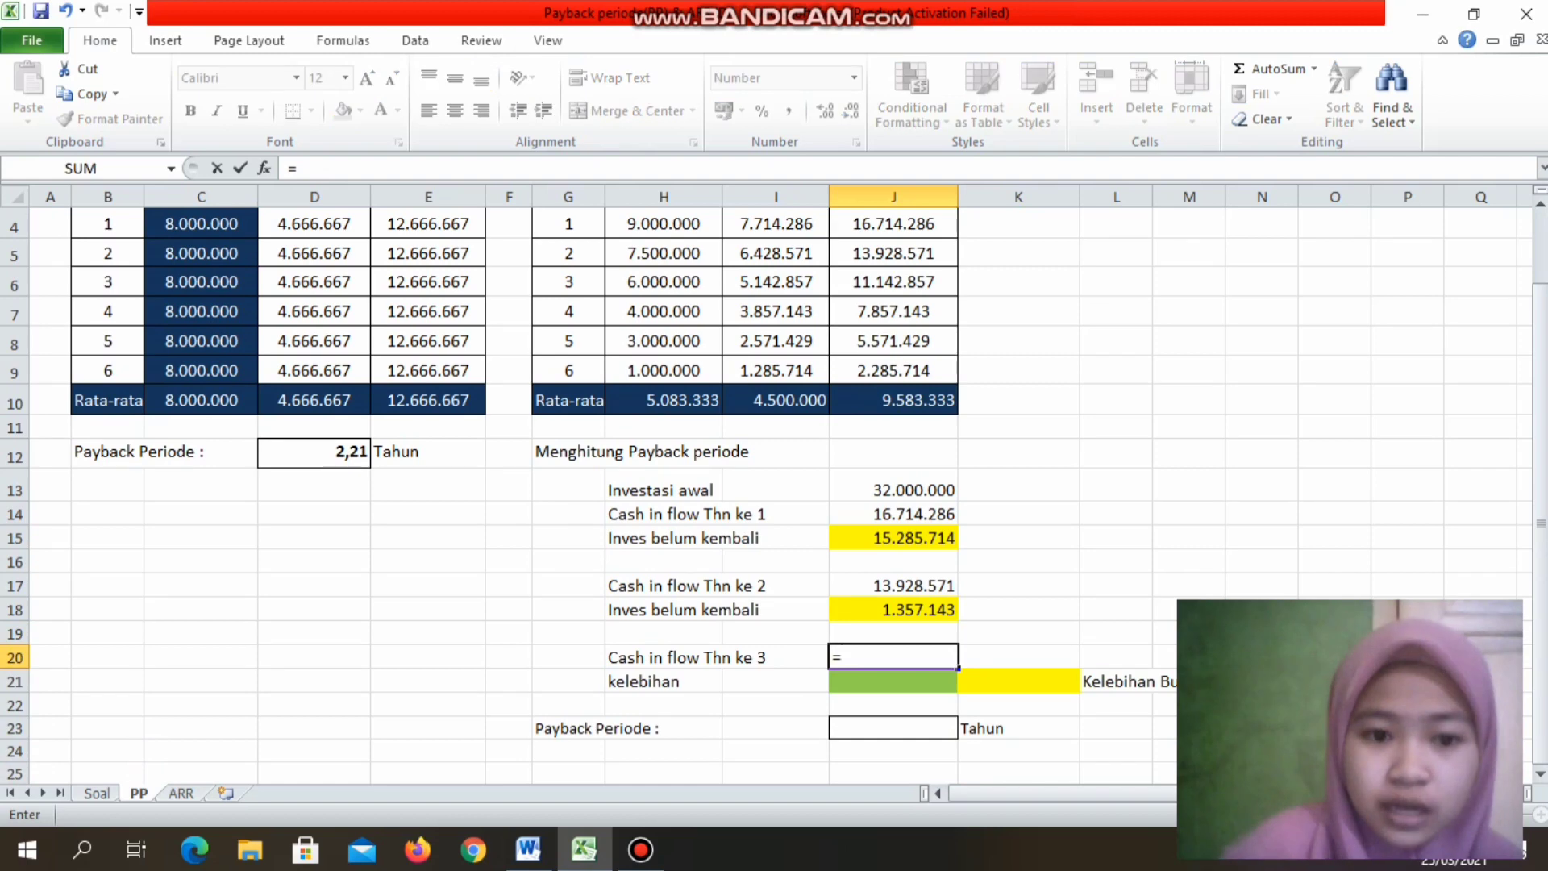
click(894, 282)
key(Return)
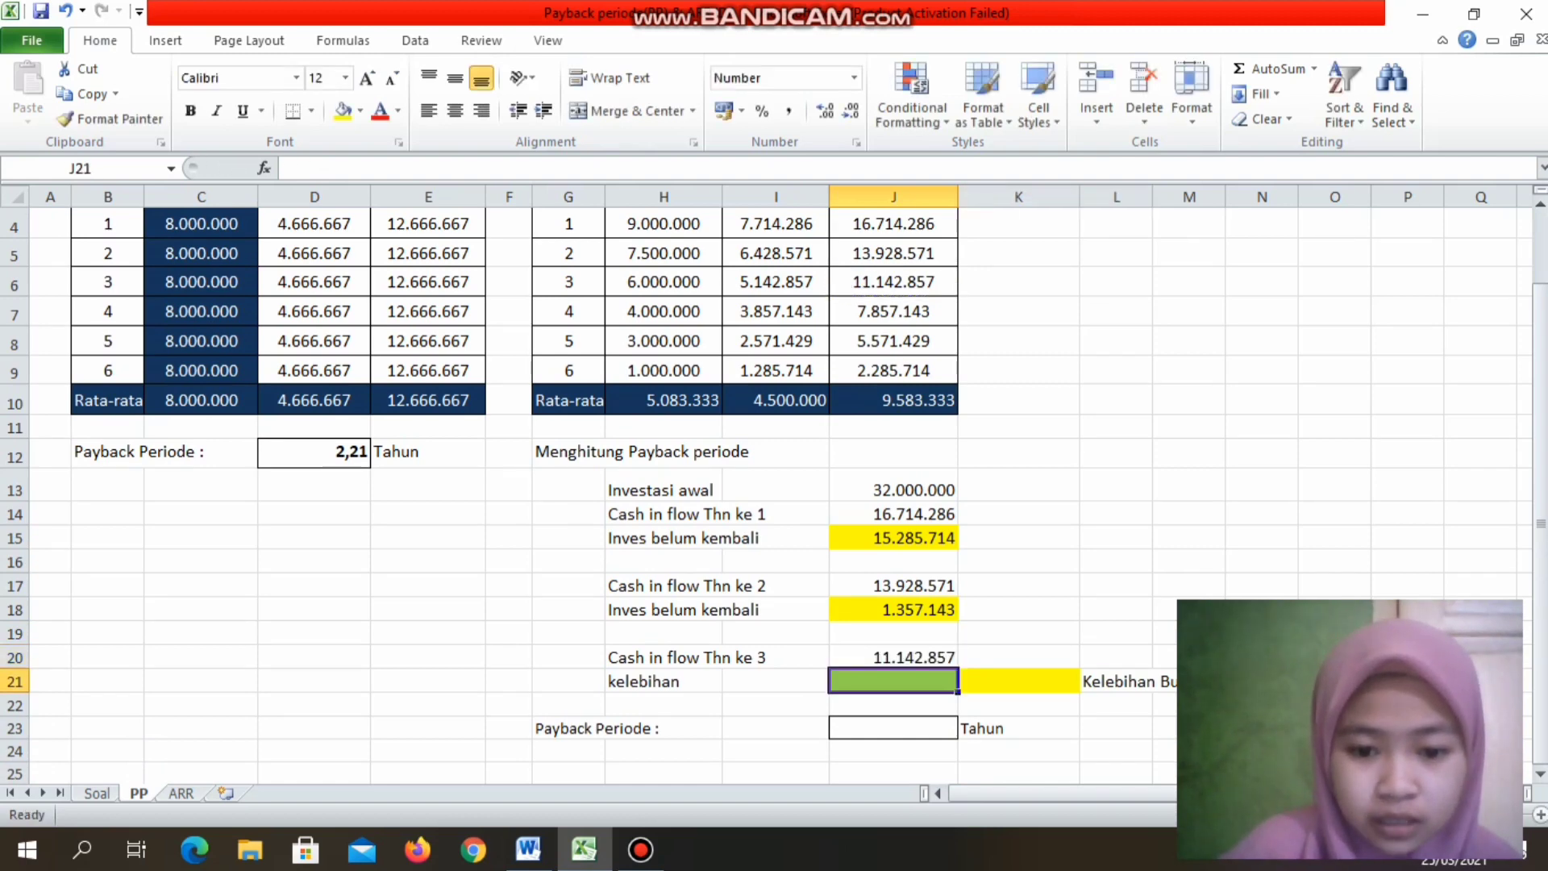
Step: Calculate the kelebihan in J21 as the remaining investment minus the year 3 cash inflow, =J18-J20
text(=)
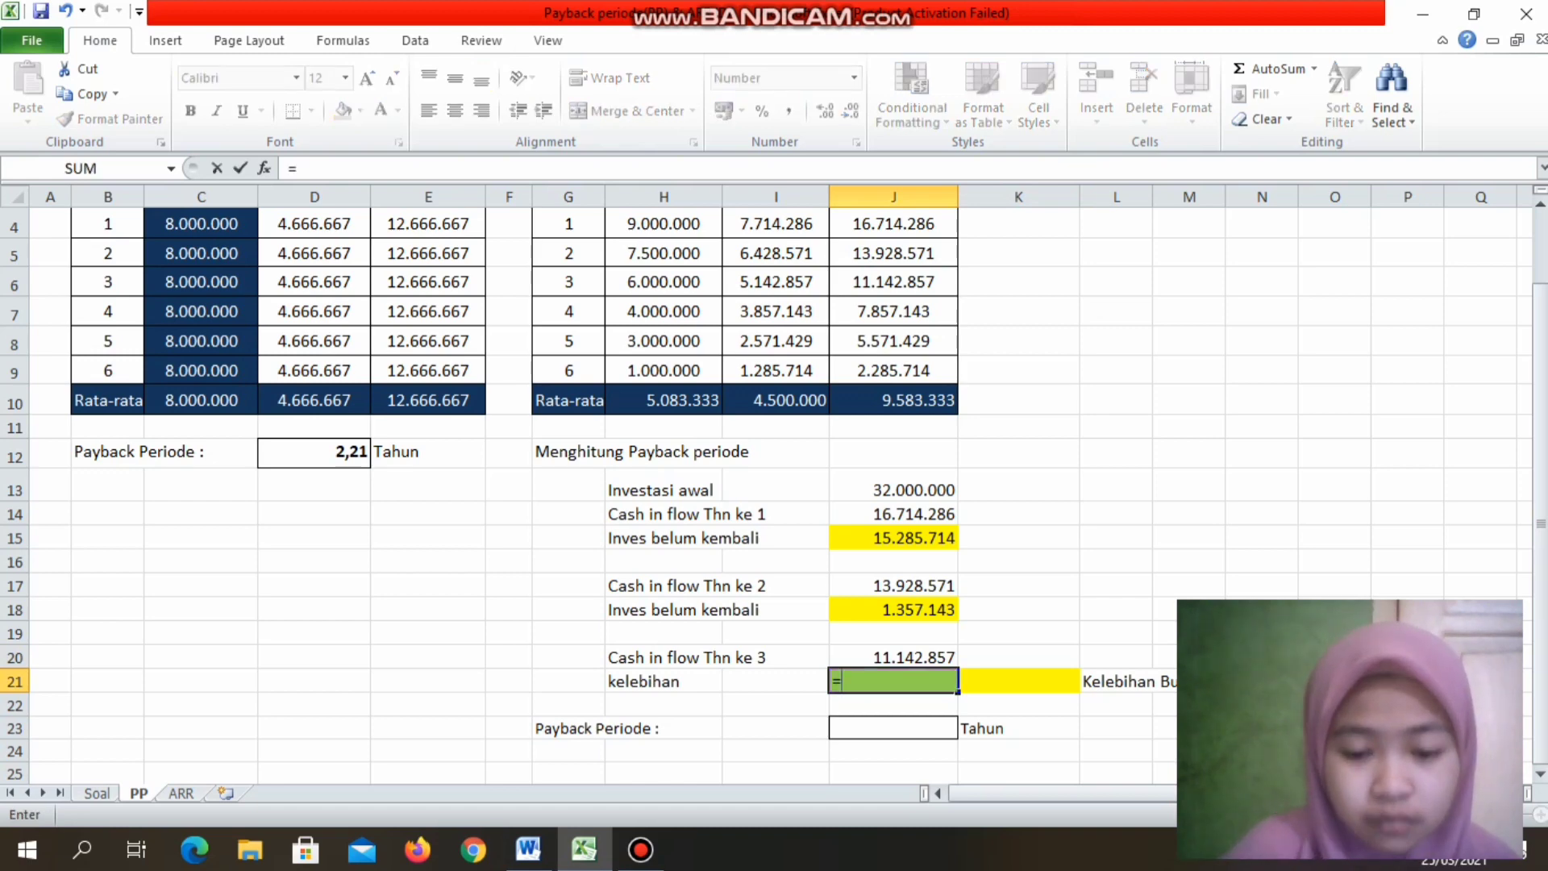
click(893, 610)
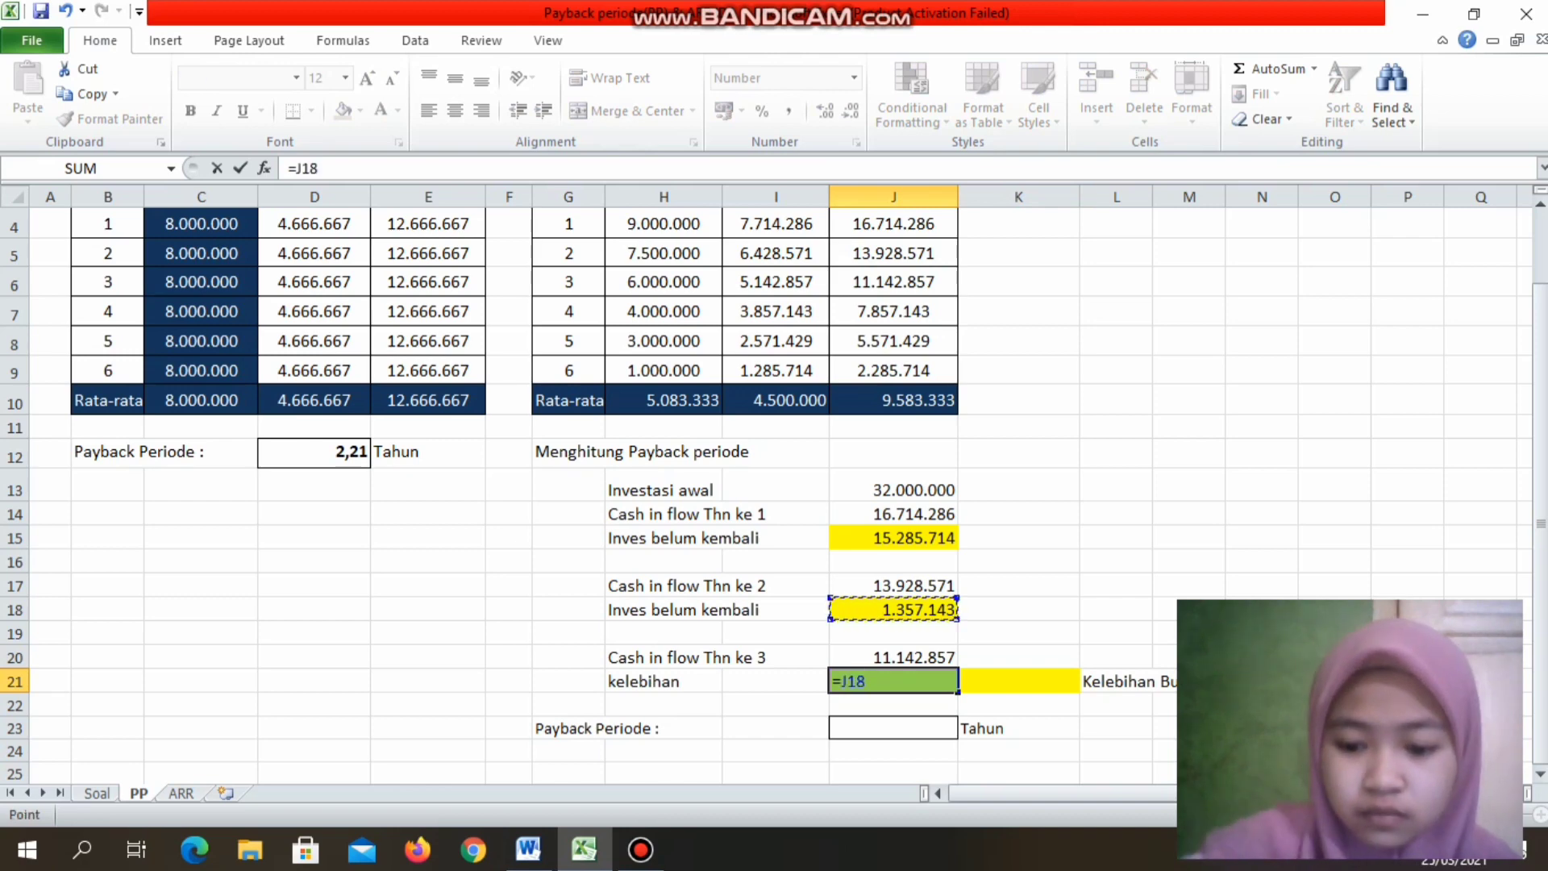
text(-)
key(Up)
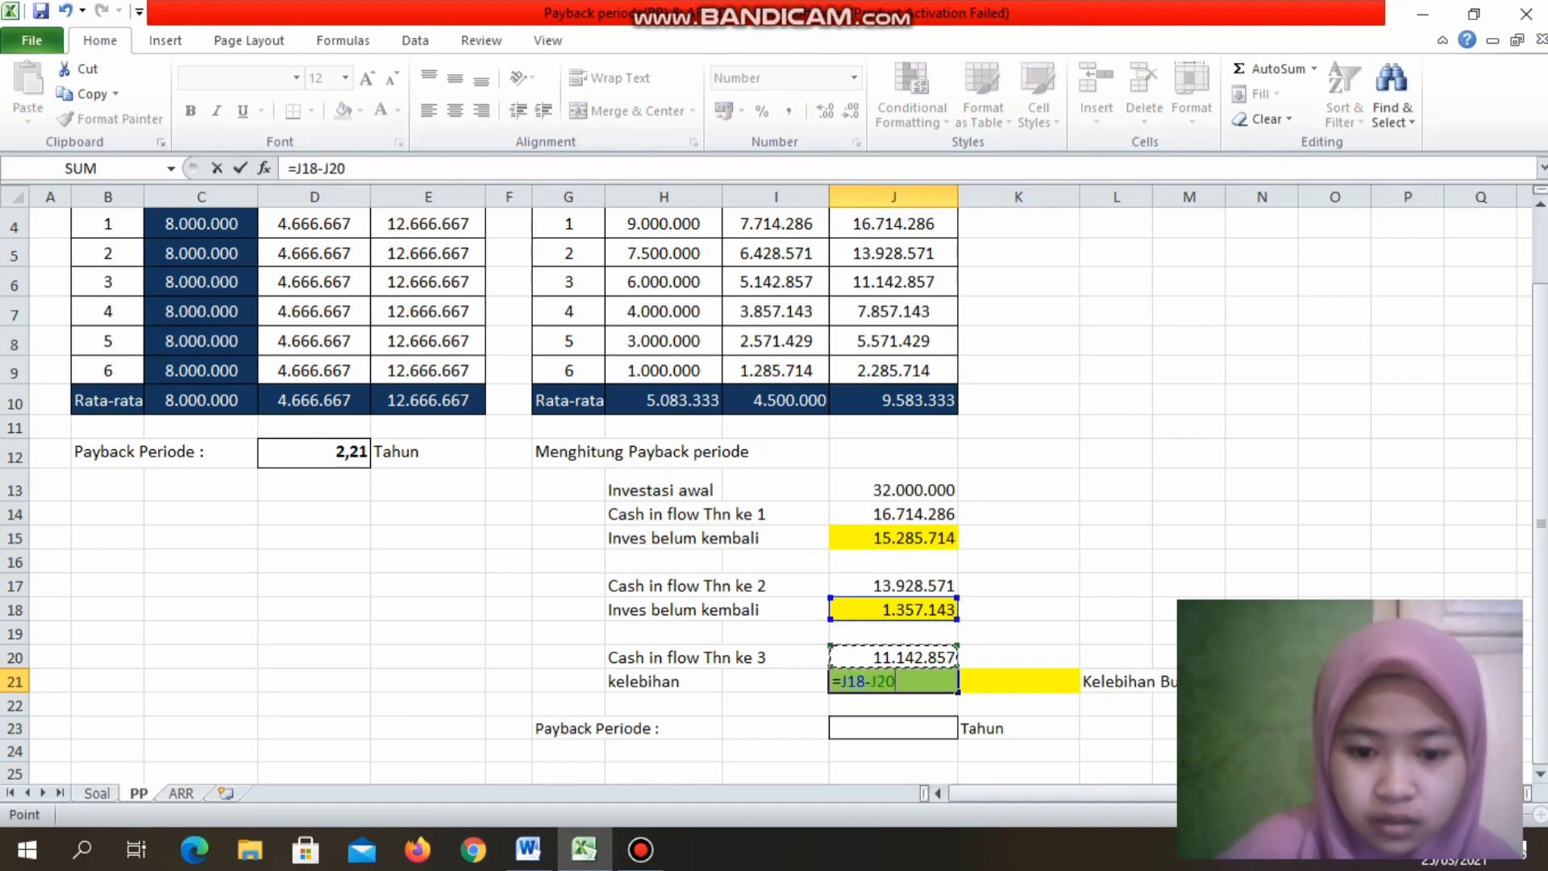
key(Return)
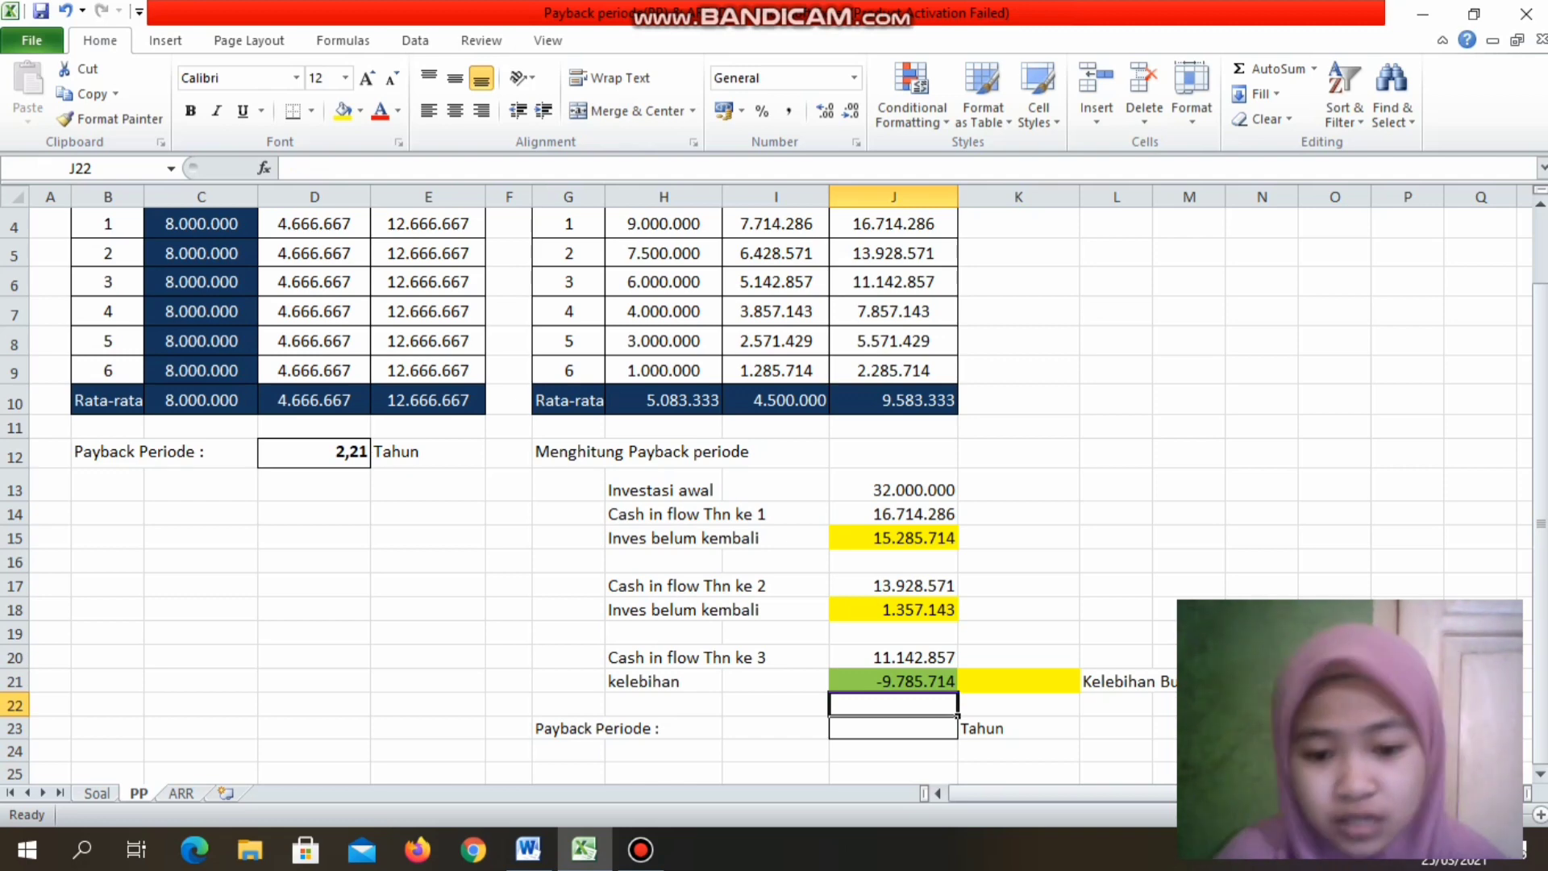
Step: Convert the kelebihan into months in K21 by dividing it by the year 3 cash inflow, =(-J21/J20)*12
click(1018, 682)
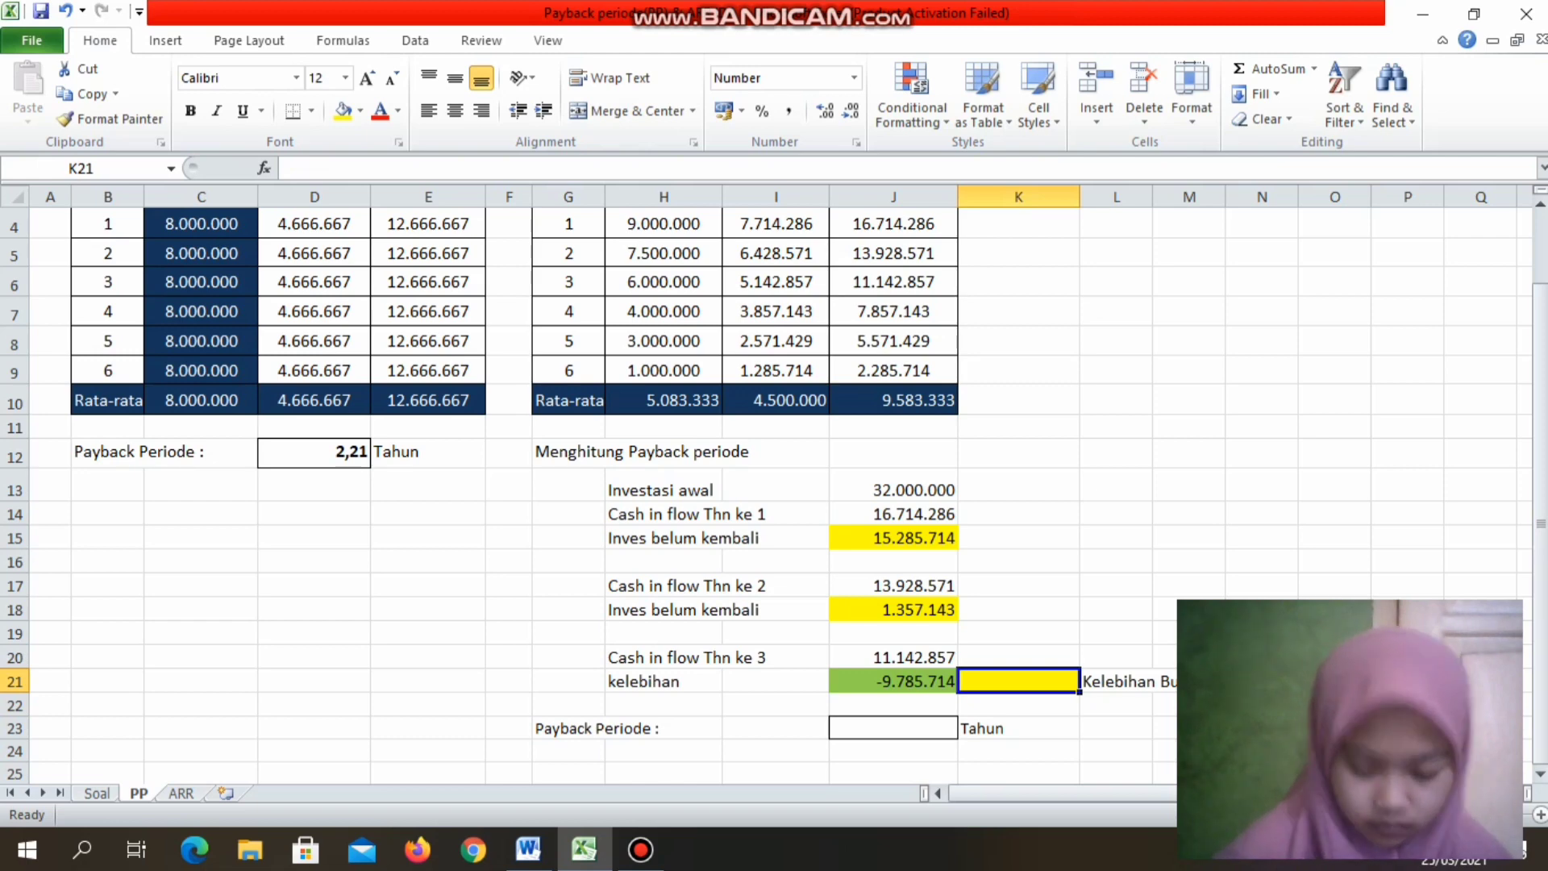
text(=)
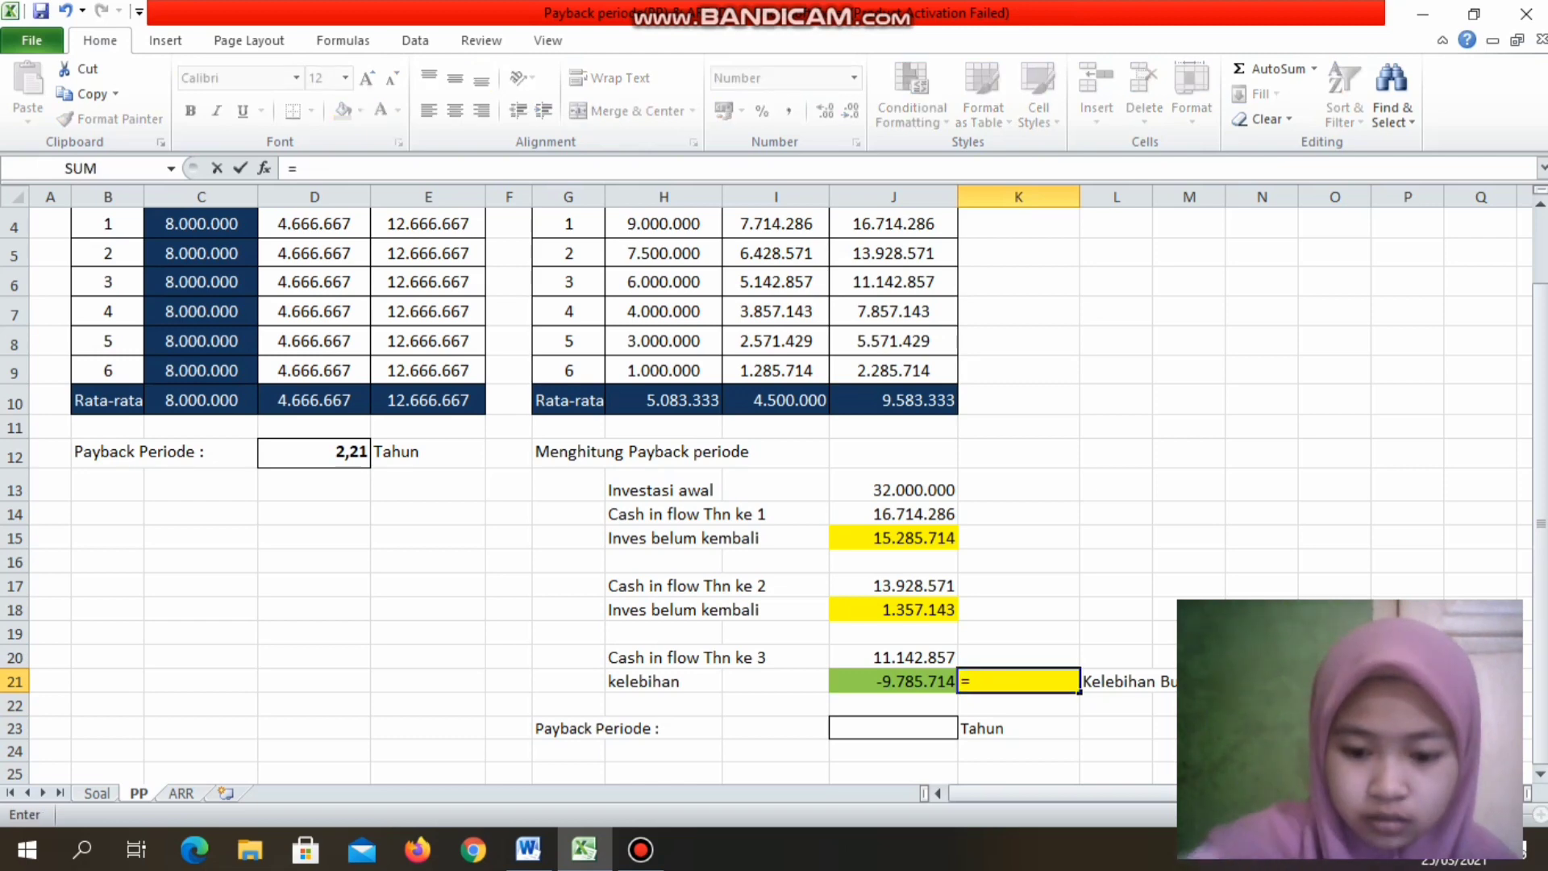
text((-)
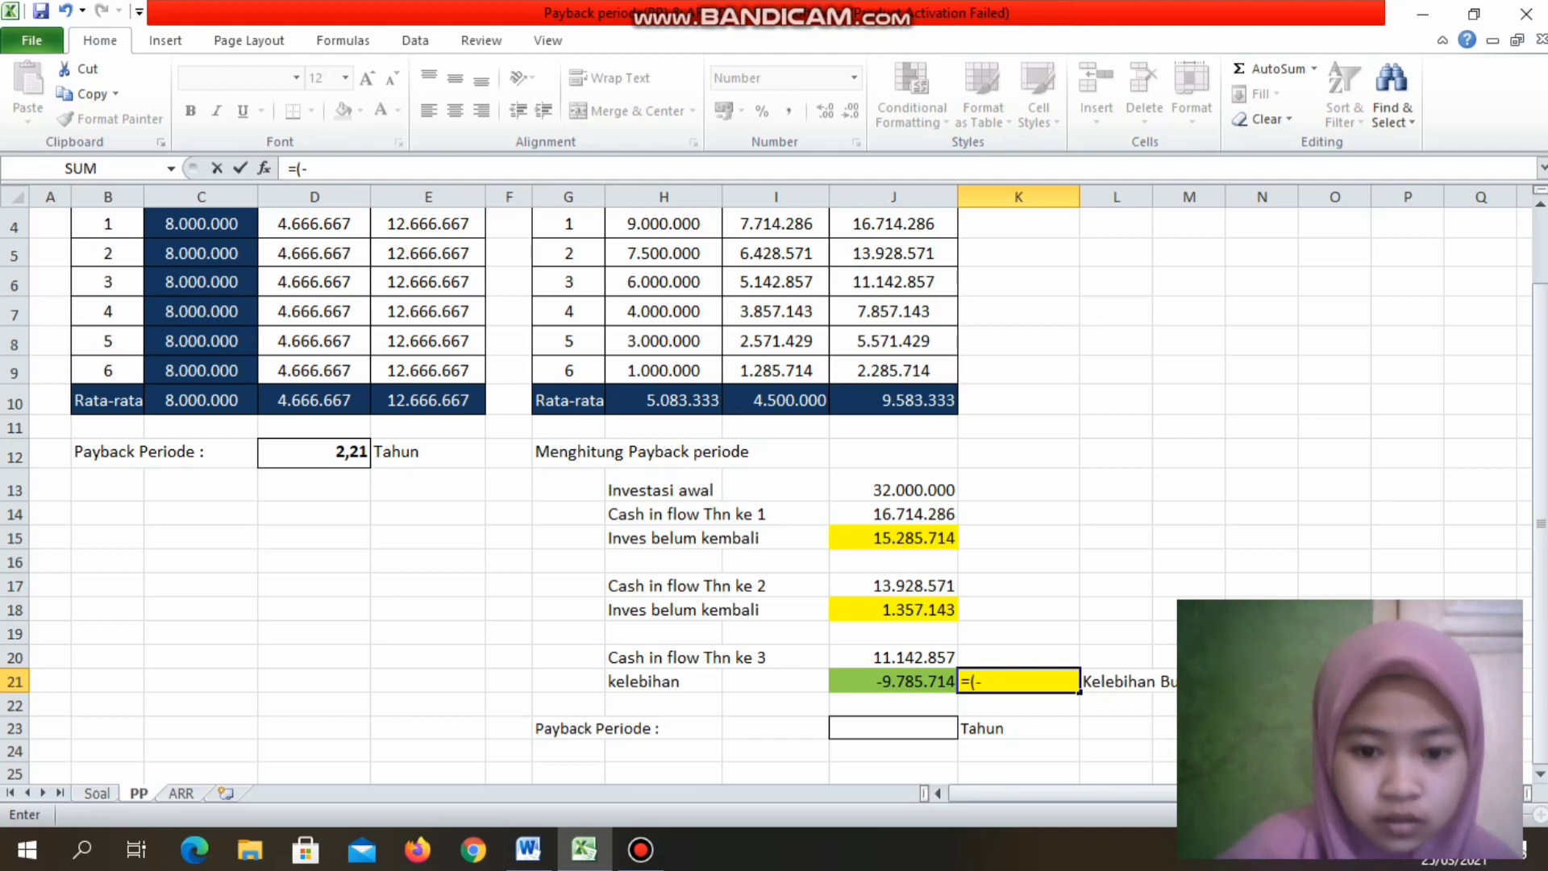
click(894, 657)
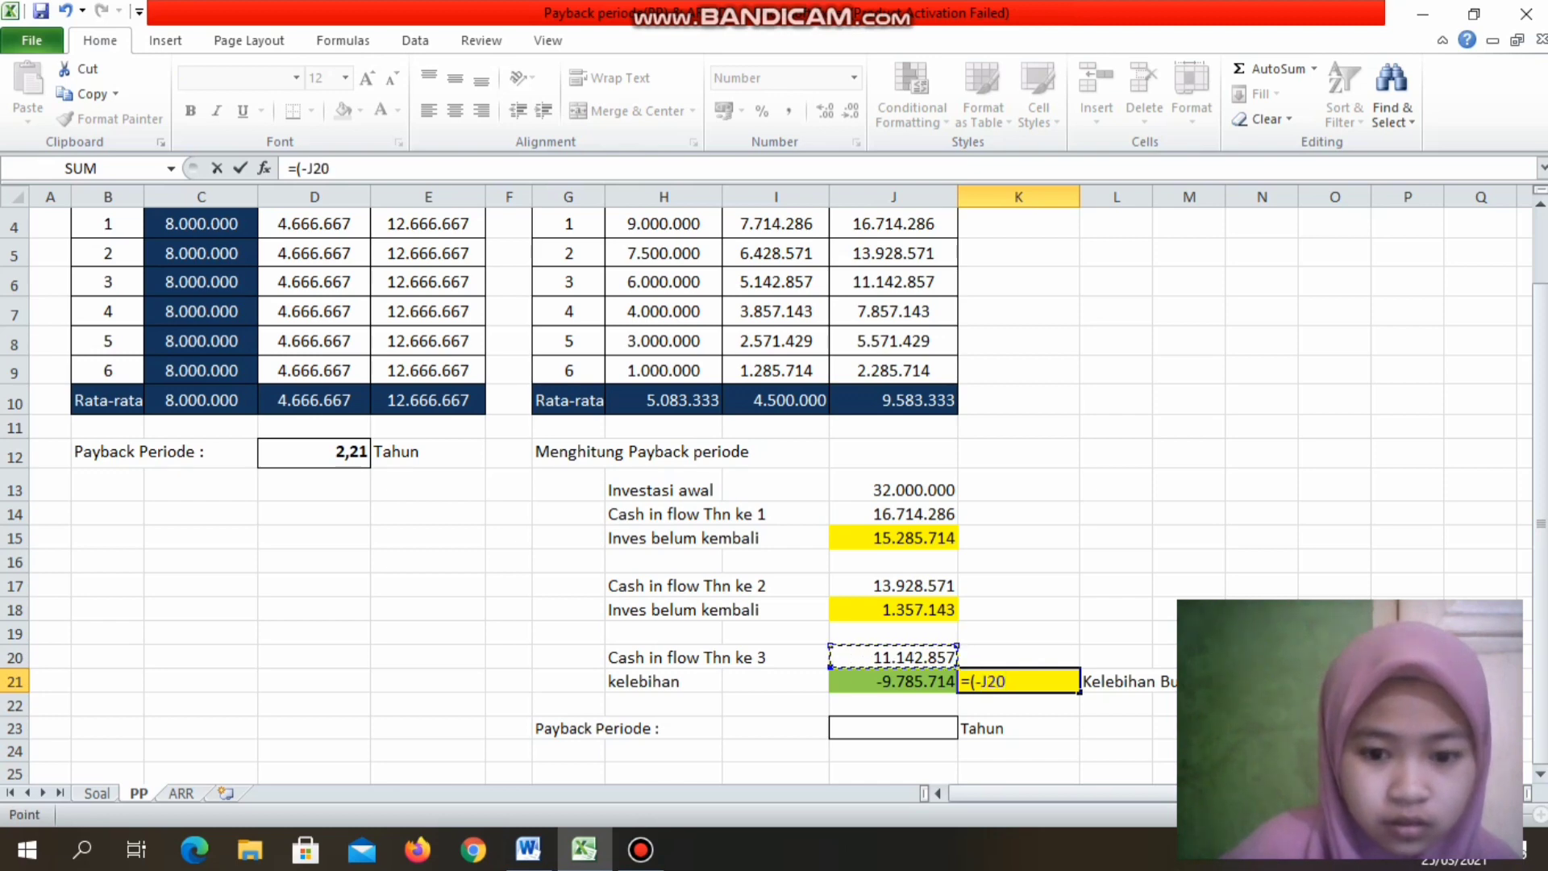
click(894, 681)
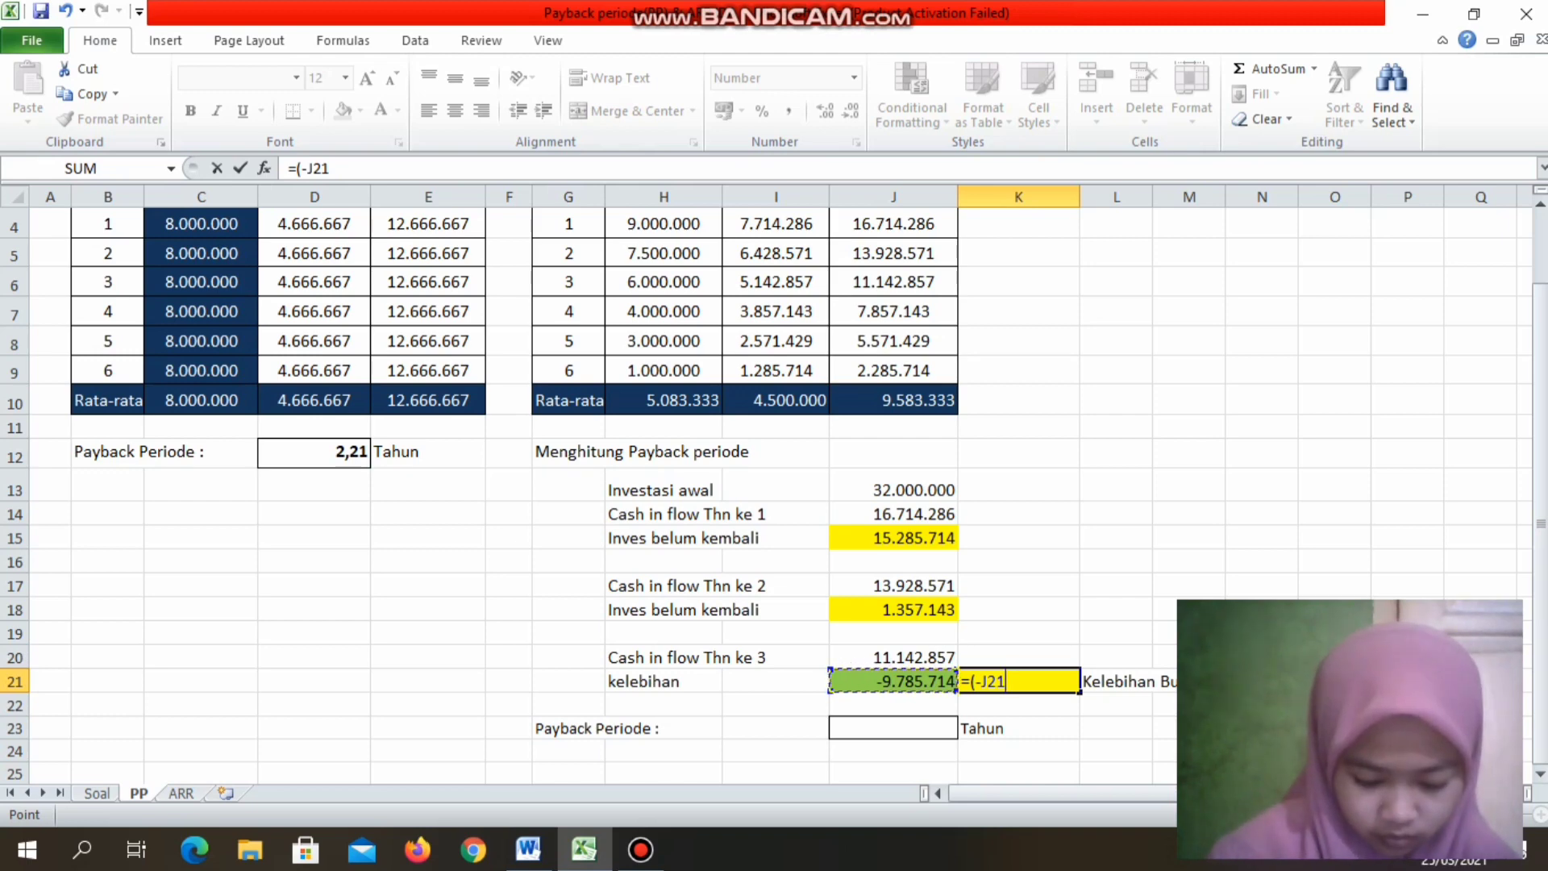
text(/)
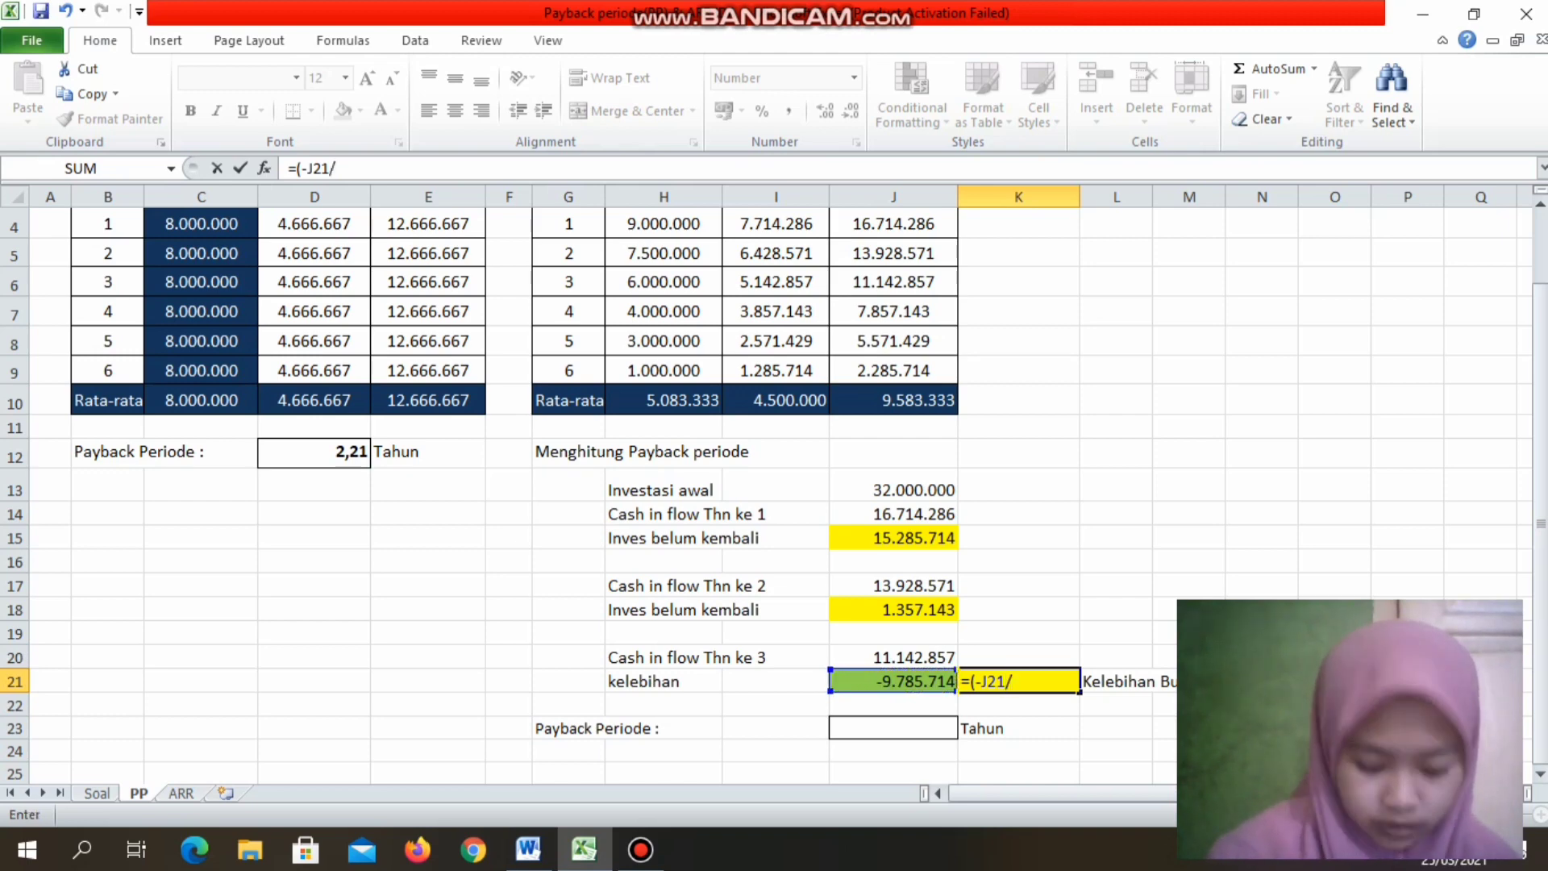
click(893, 657)
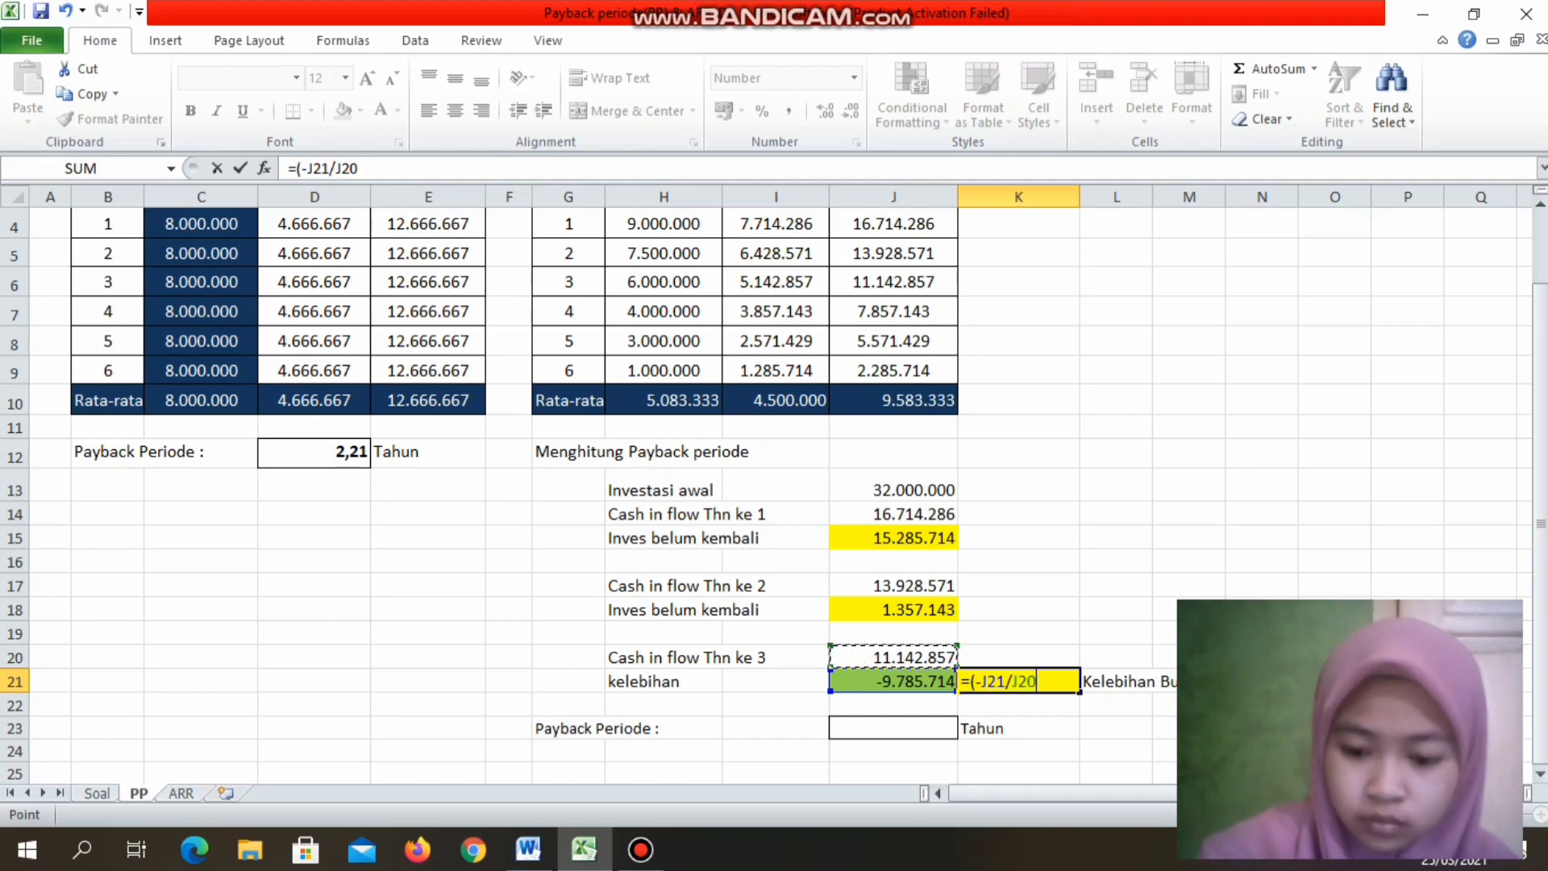
text())
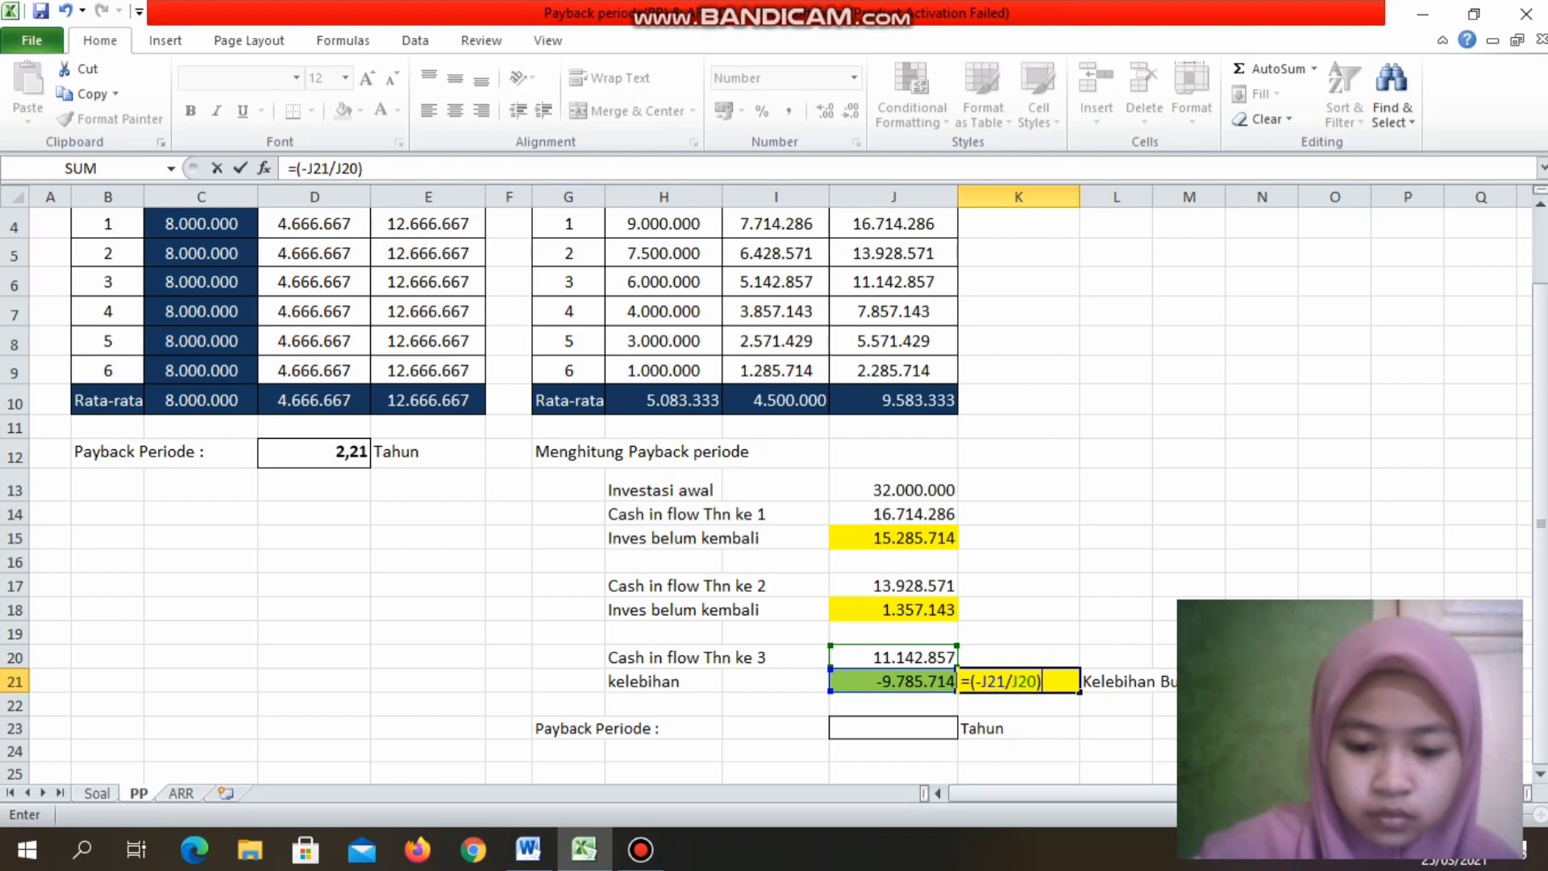
text(*12)
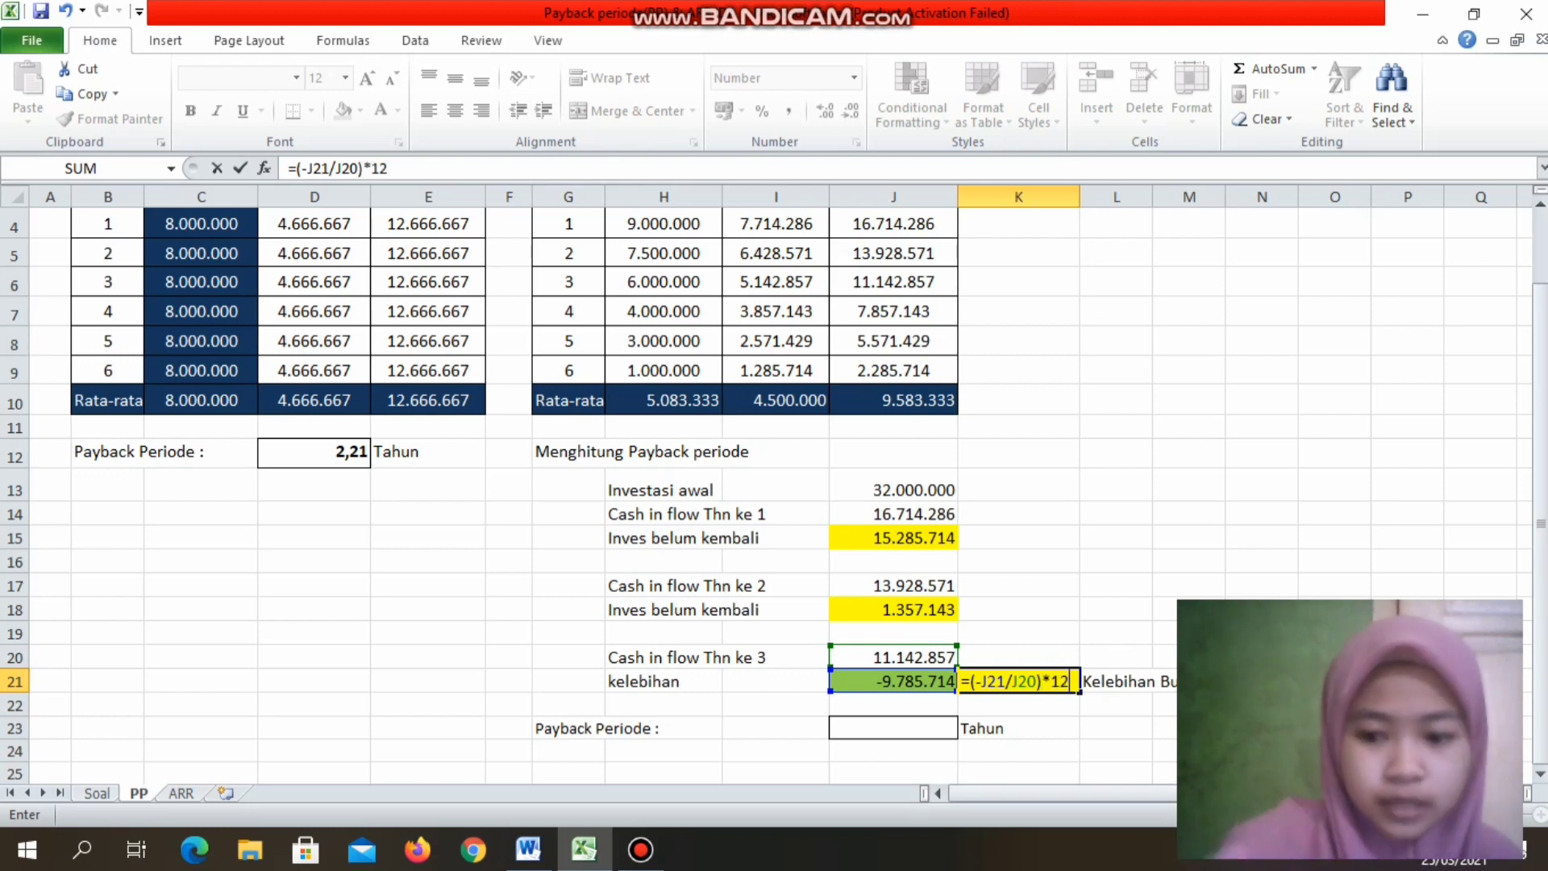
key(Return)
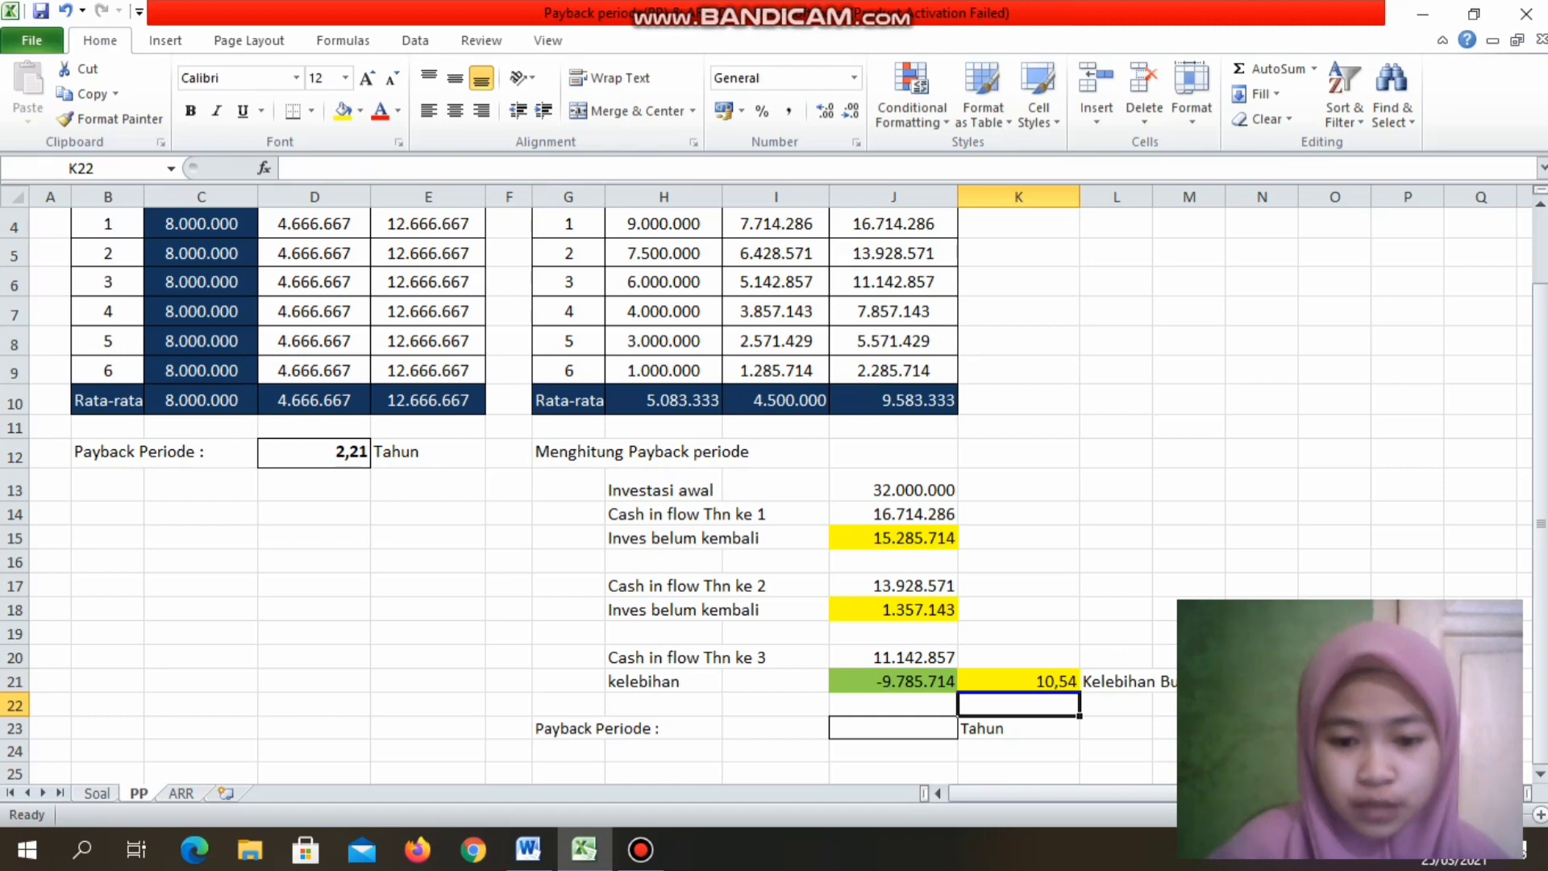
Step: Calculate Mesin B's payback period in years in J23 with =(36-K21)/12
double_click(894, 728)
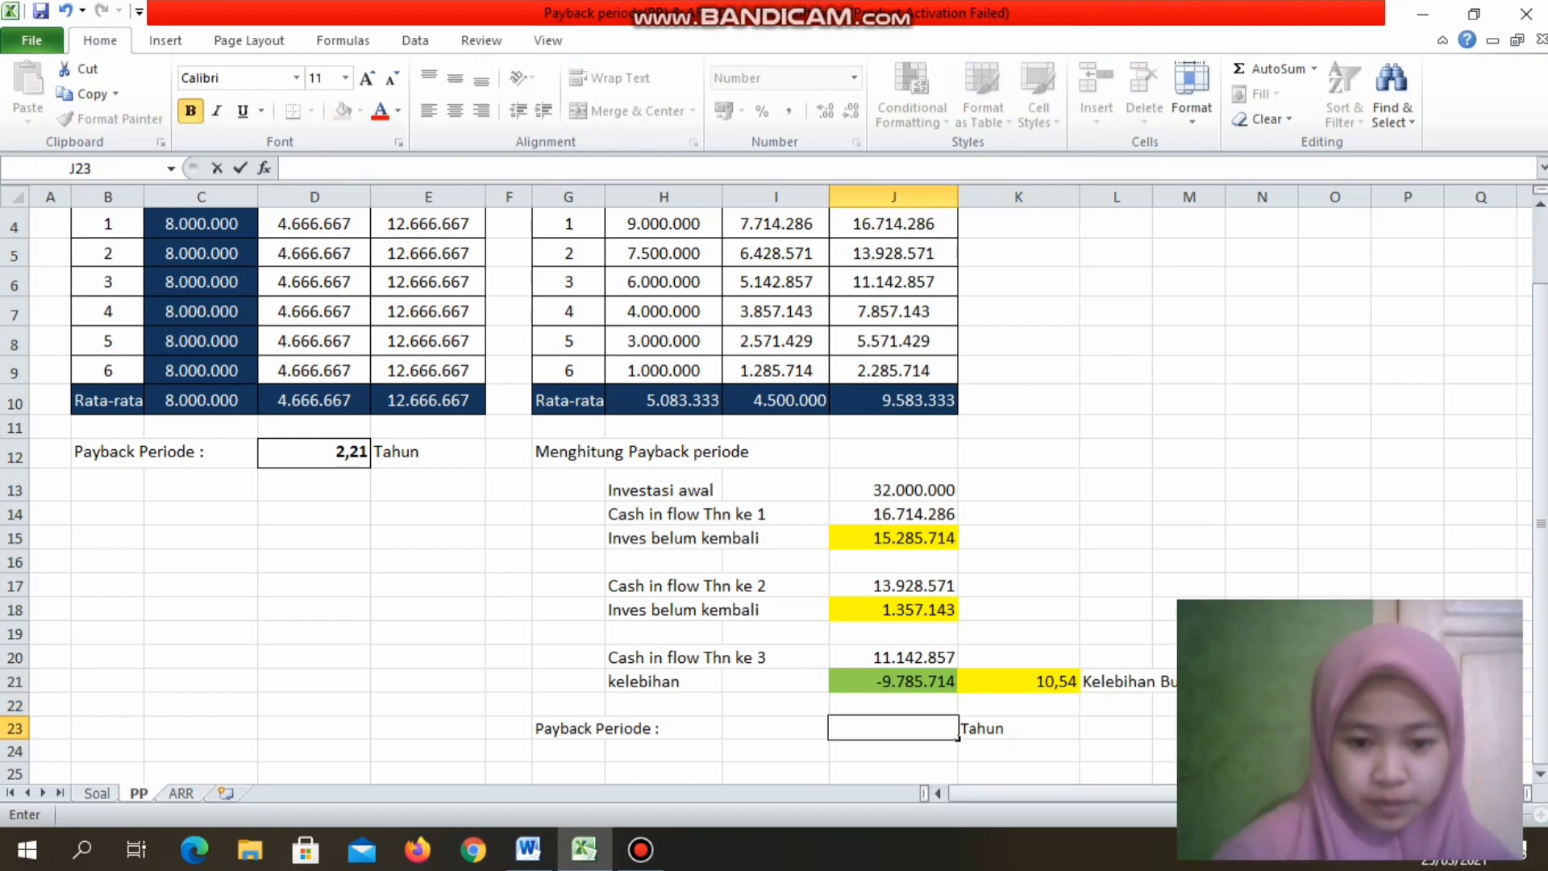
text(=)
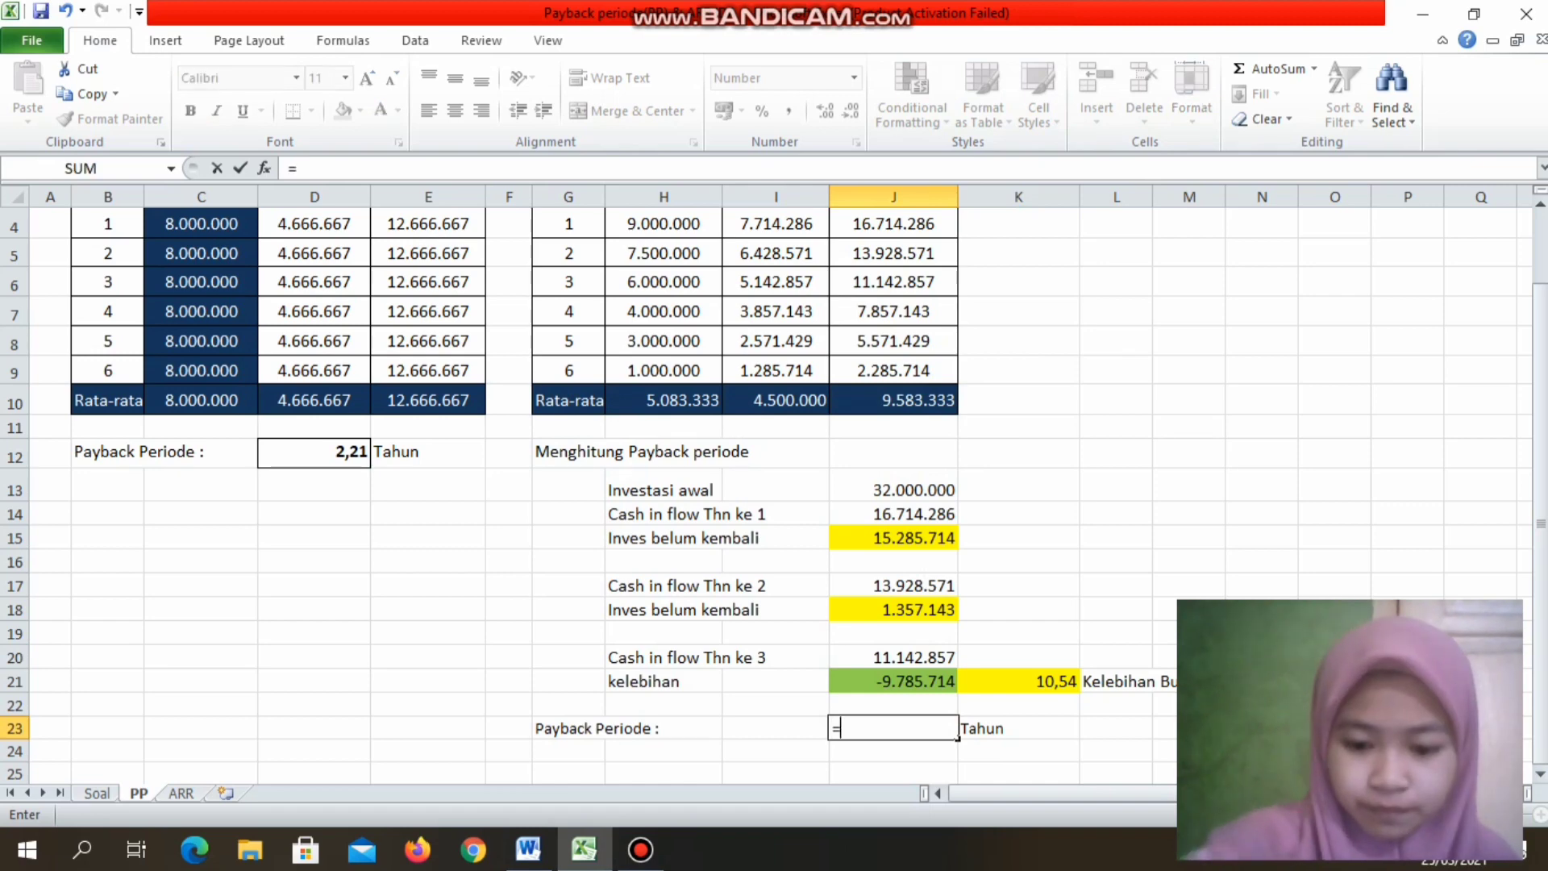
text(()
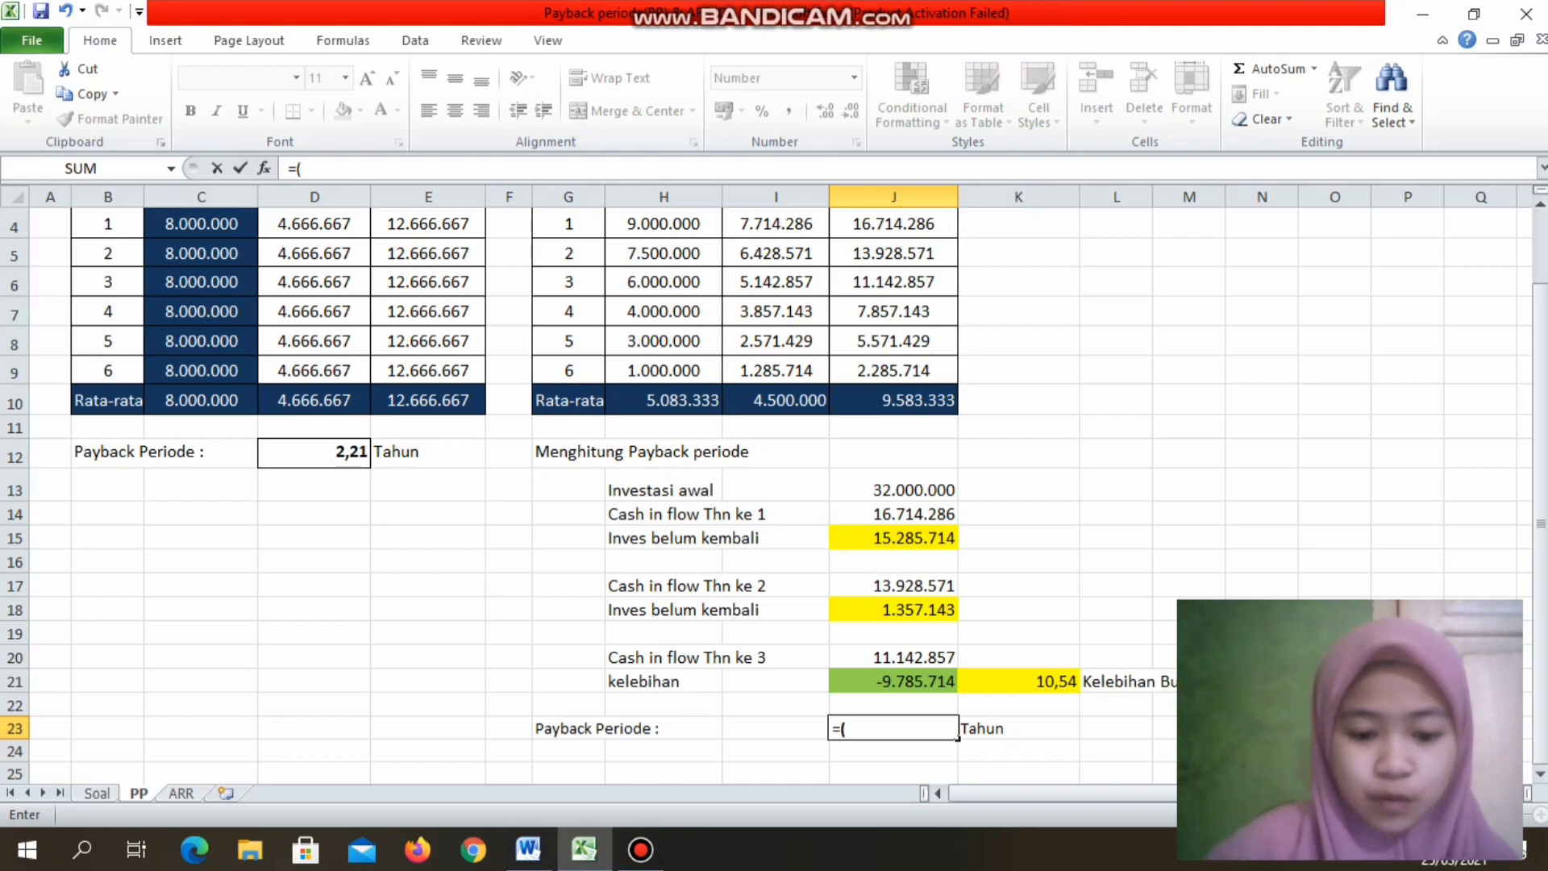
text(36)
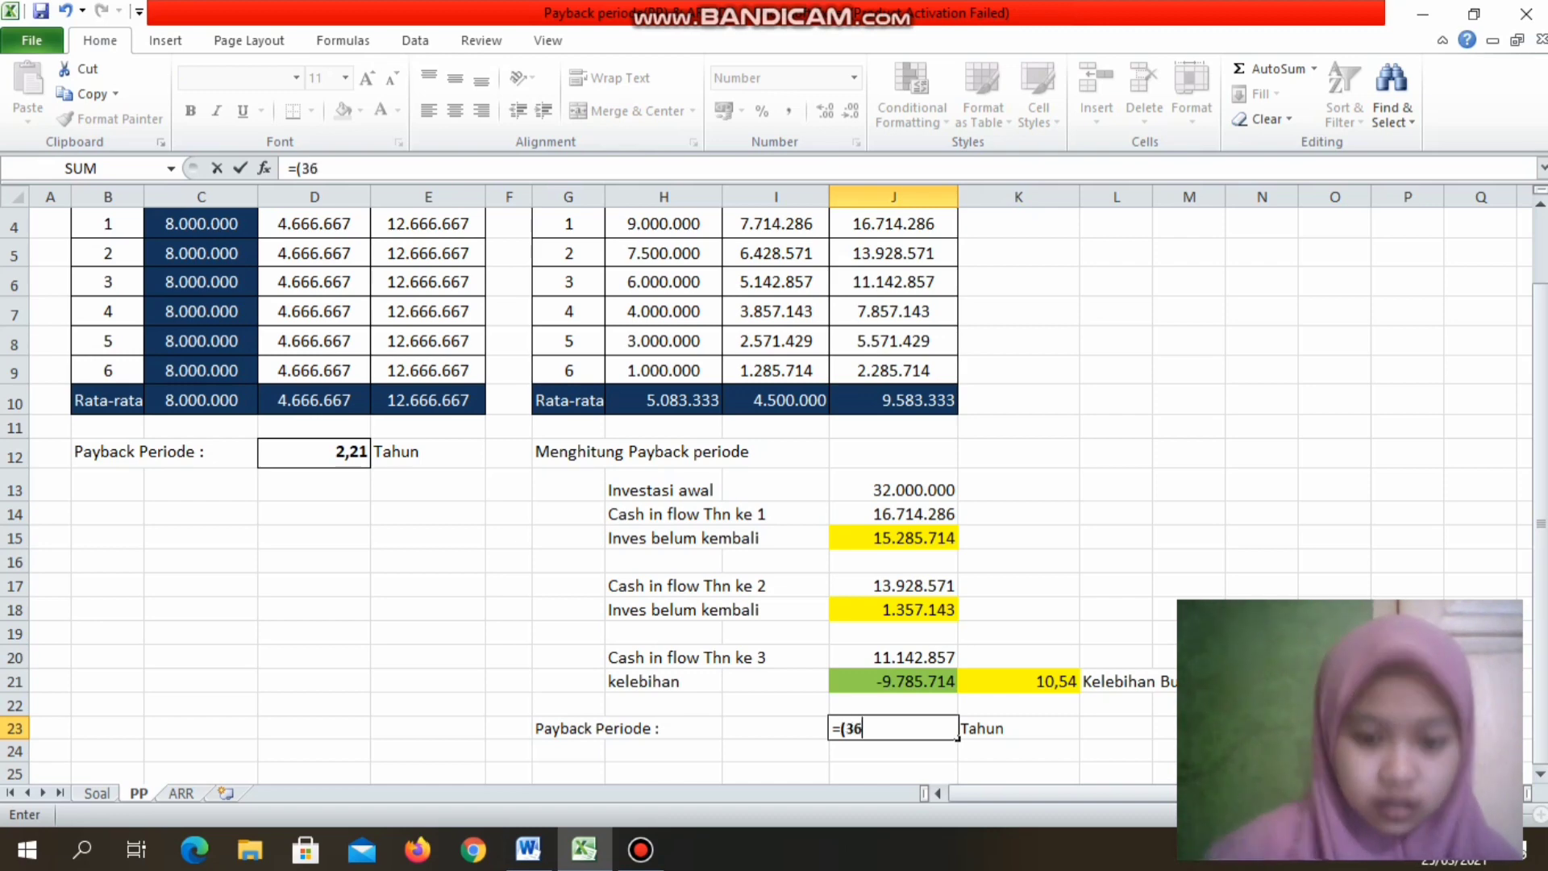
text(-)
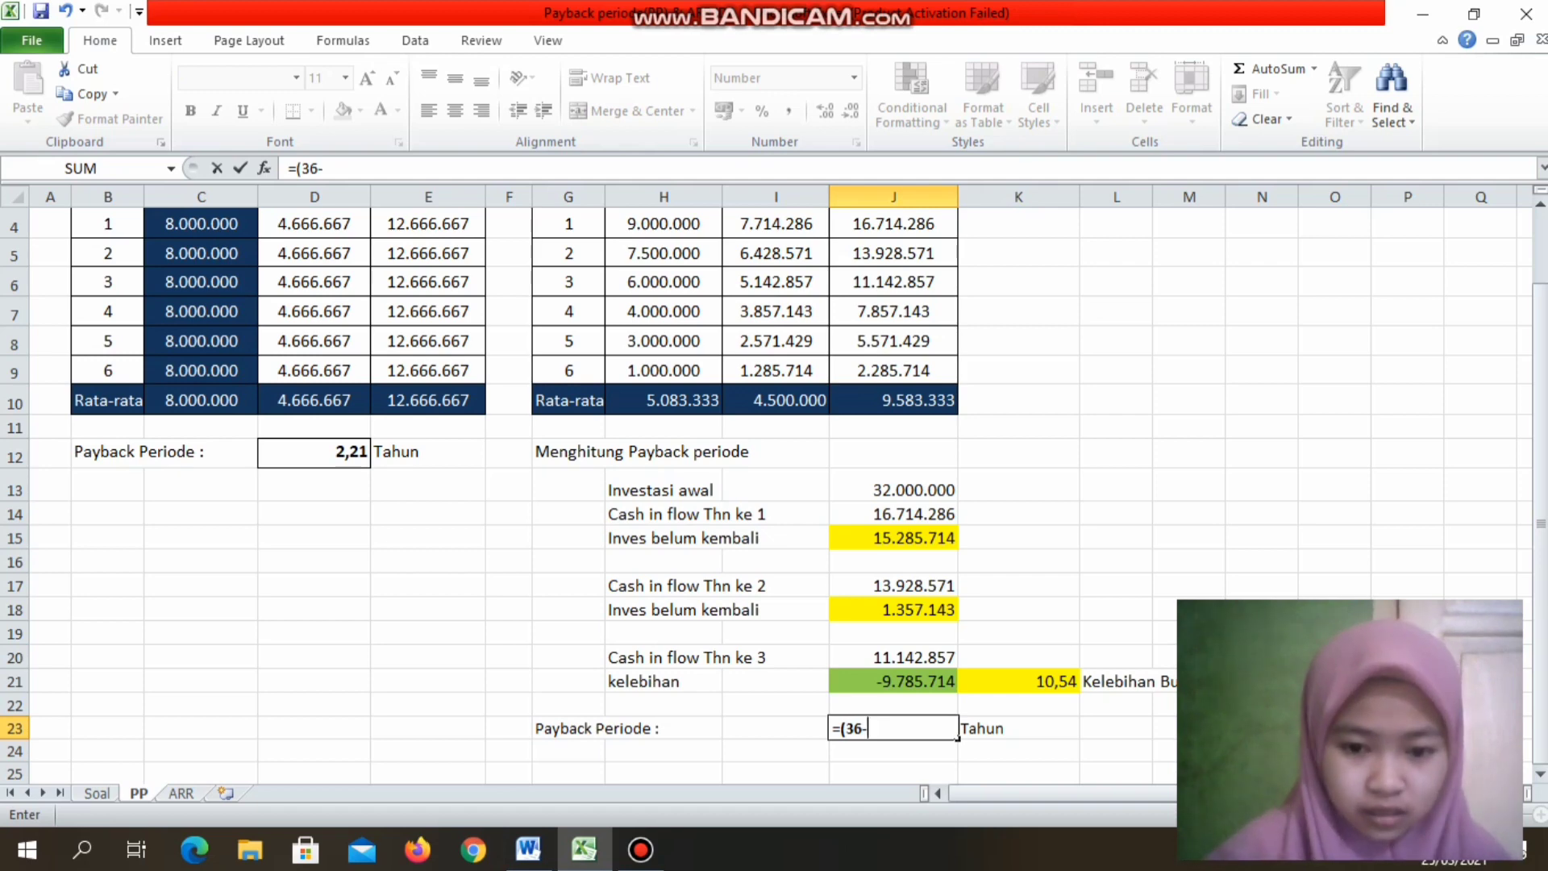
click(1018, 681)
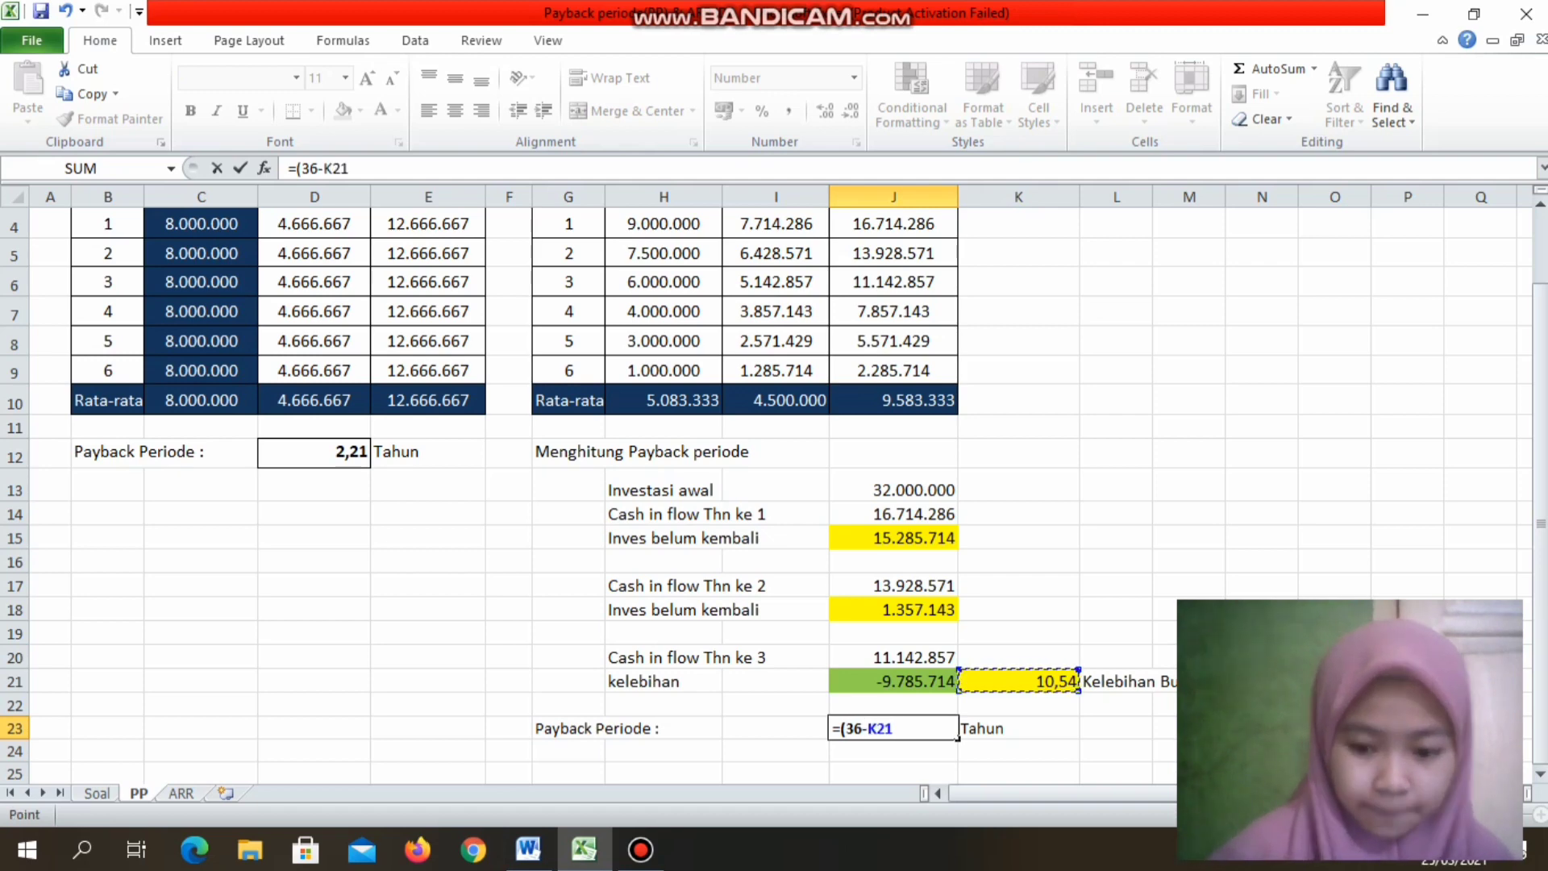
text())
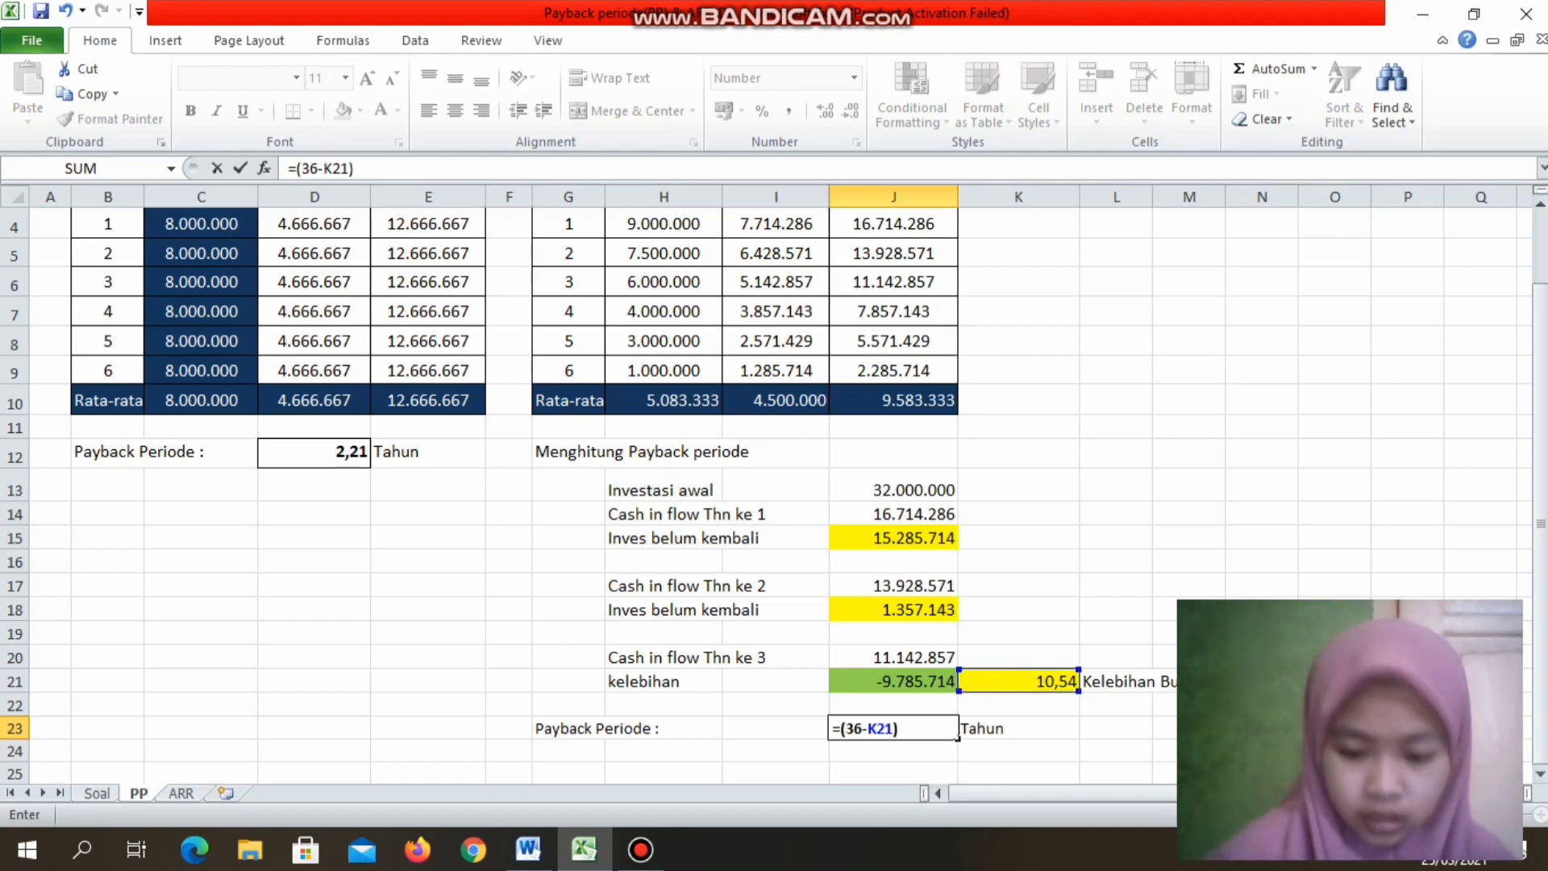
text(/12)
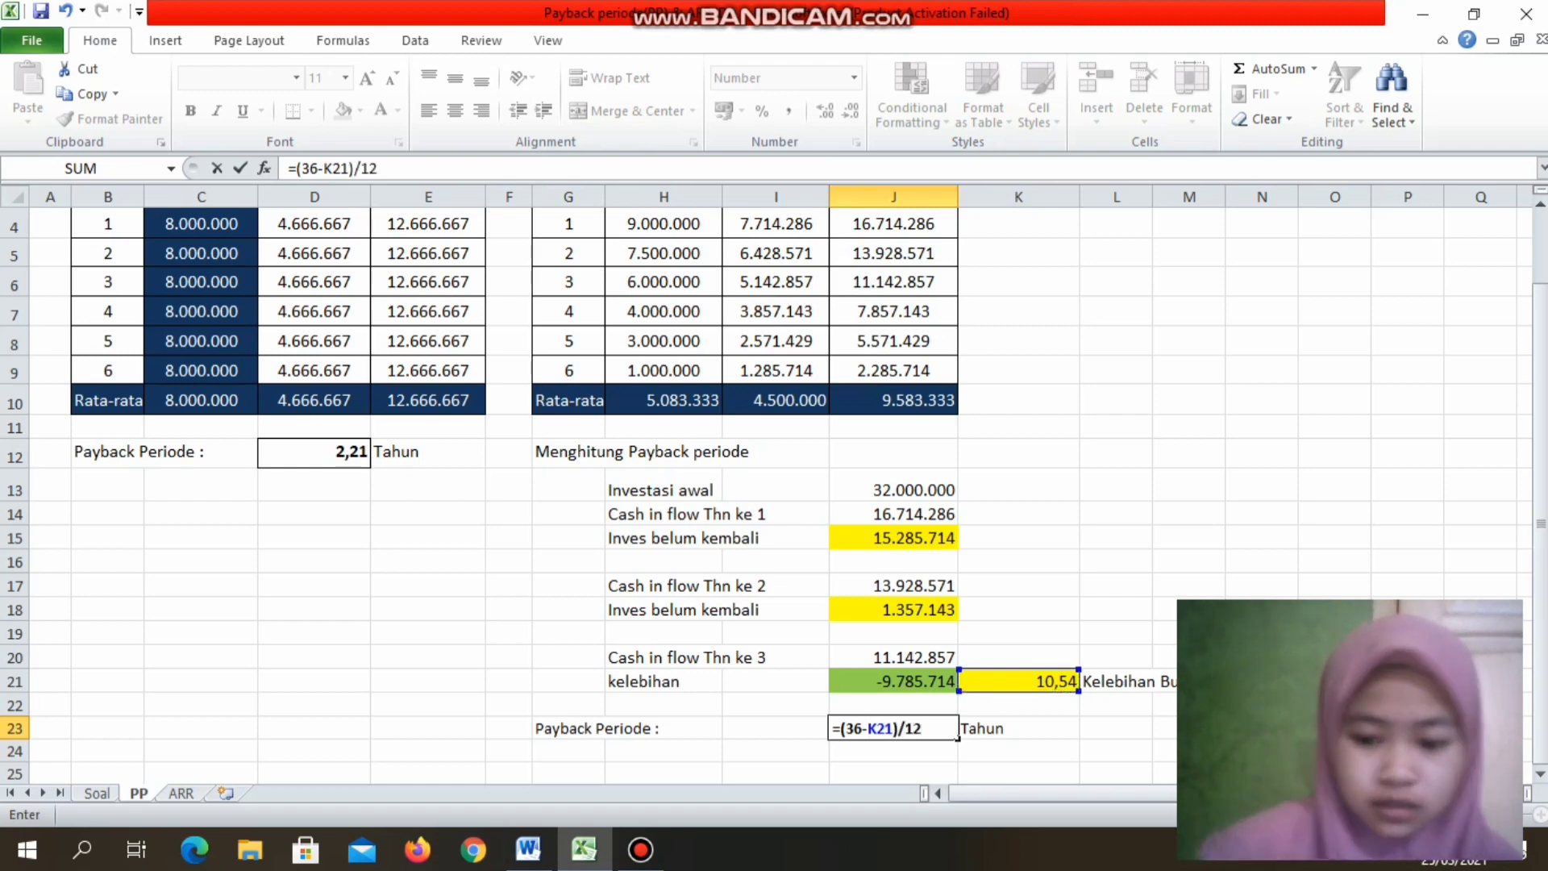
key(Return)
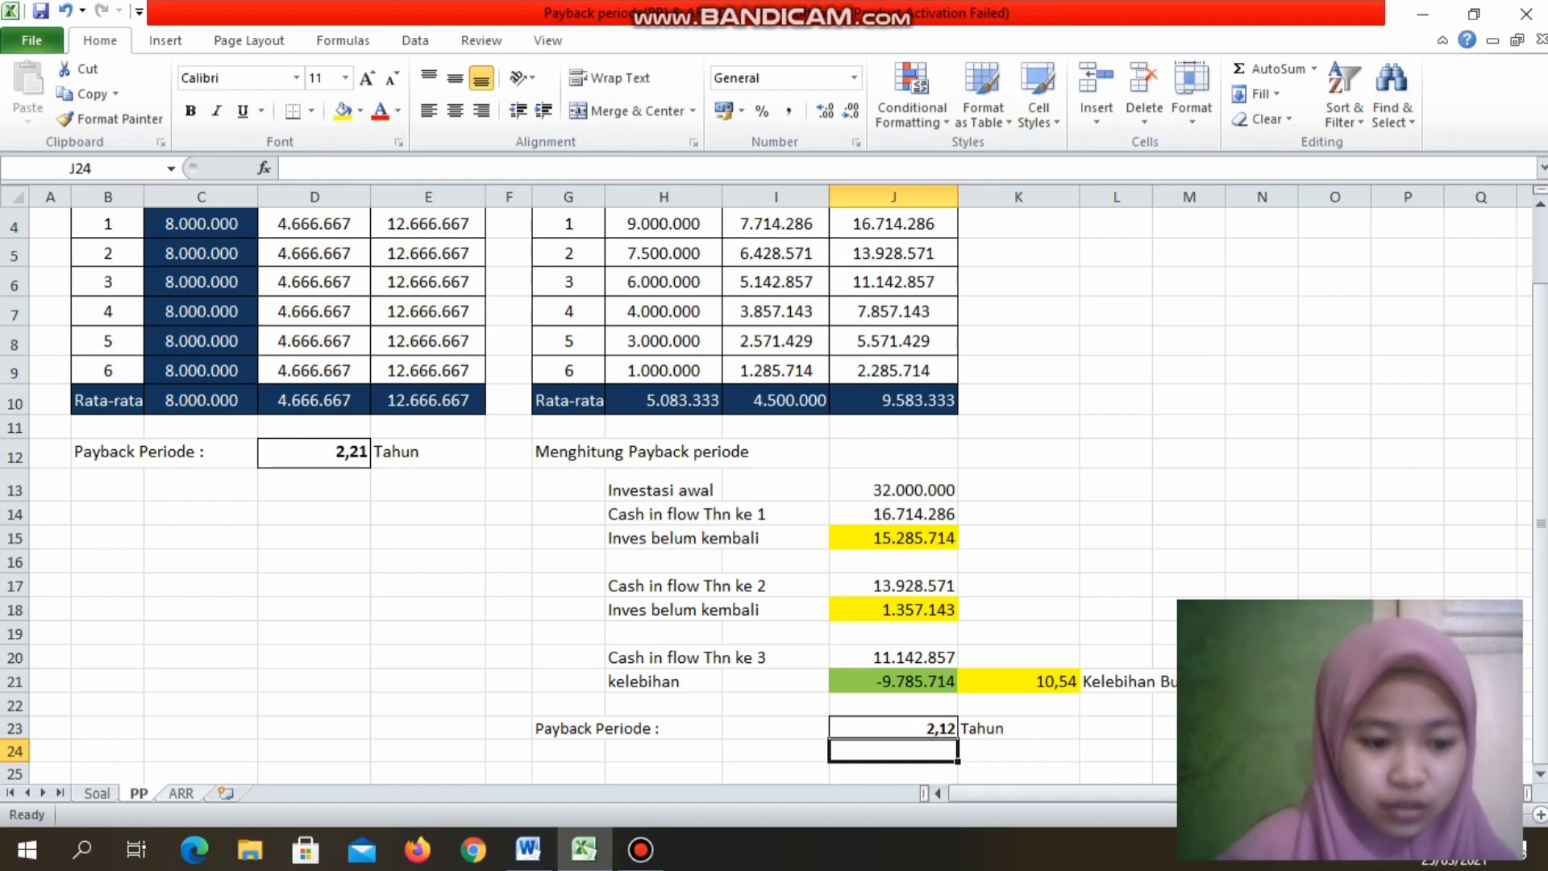
Step: On the ARR sheet, link Mesin A's initial investment in E2 to its Investasi value on the Soal sheet, cell C6
key(ctrl+Page_Down)
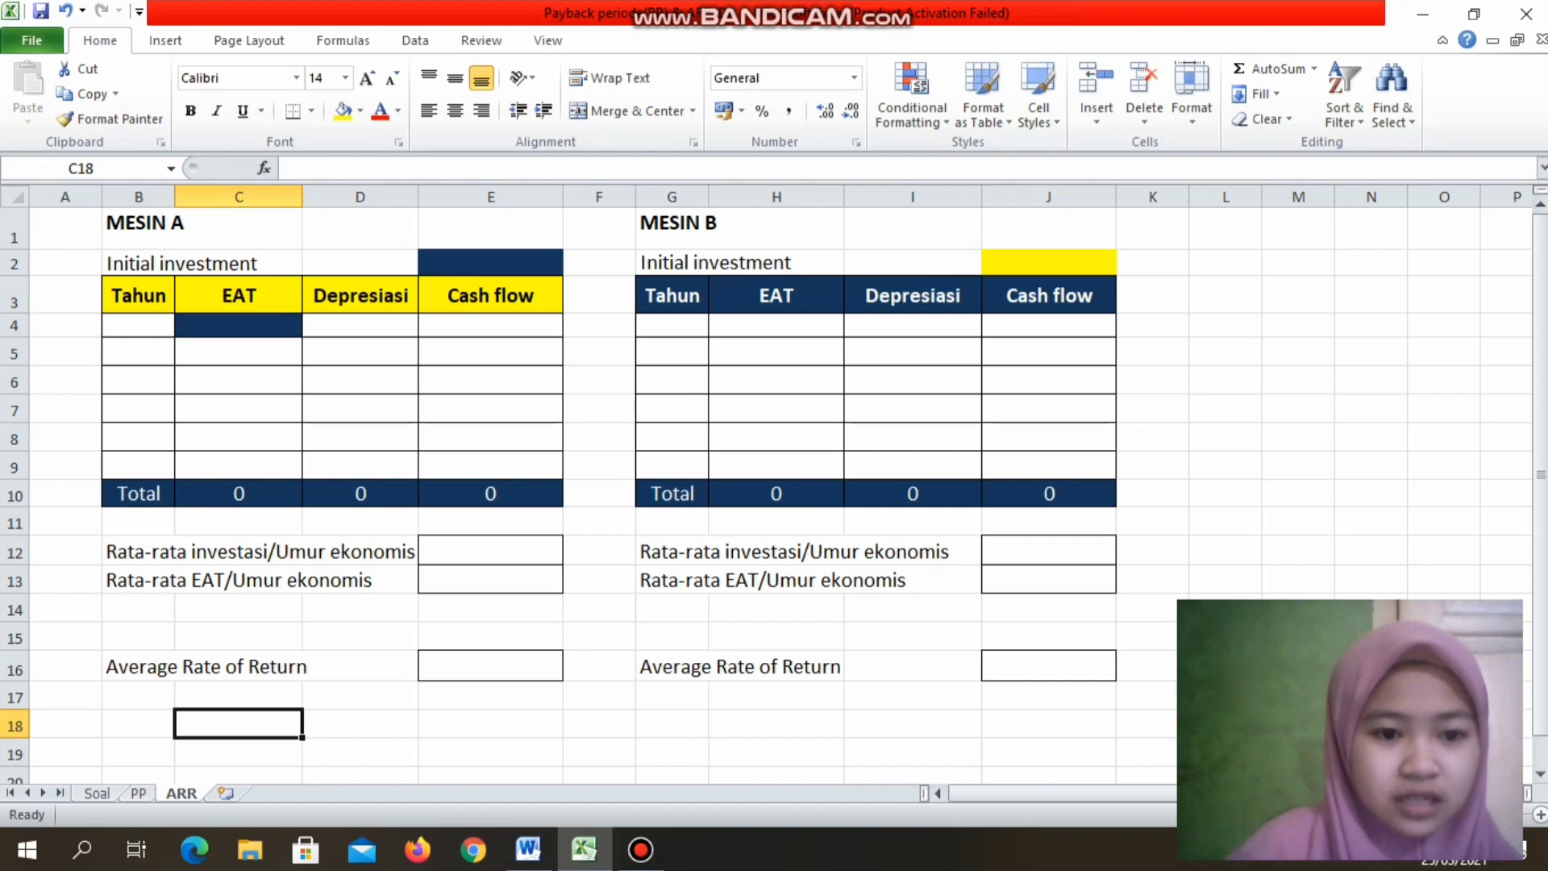
click(490, 263)
text(=)
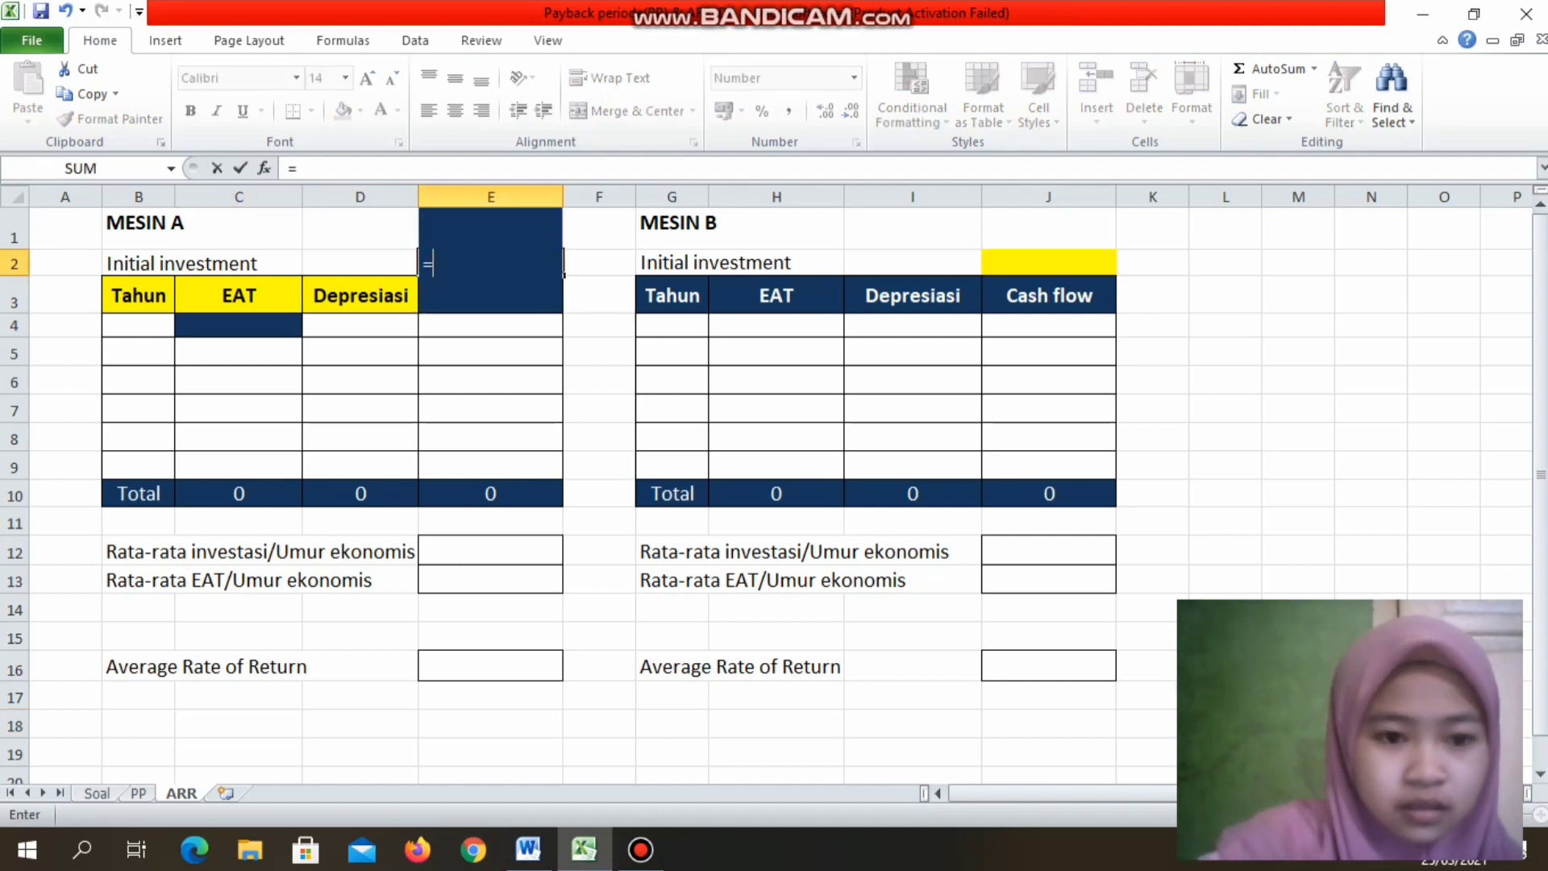
key(Left)
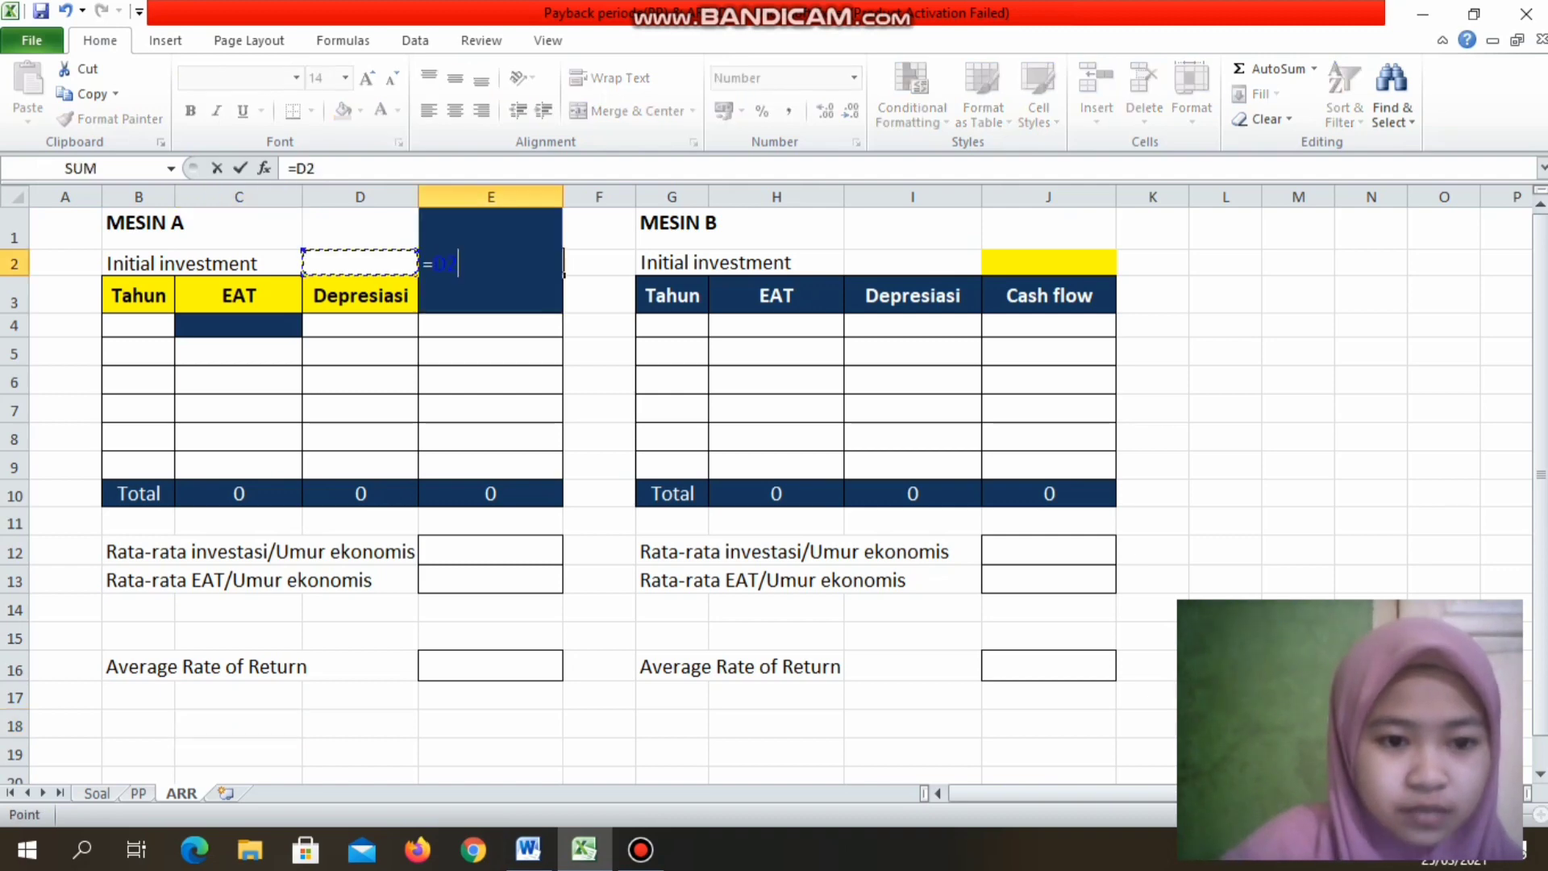
key(BackSpace)
key(BackSpace)
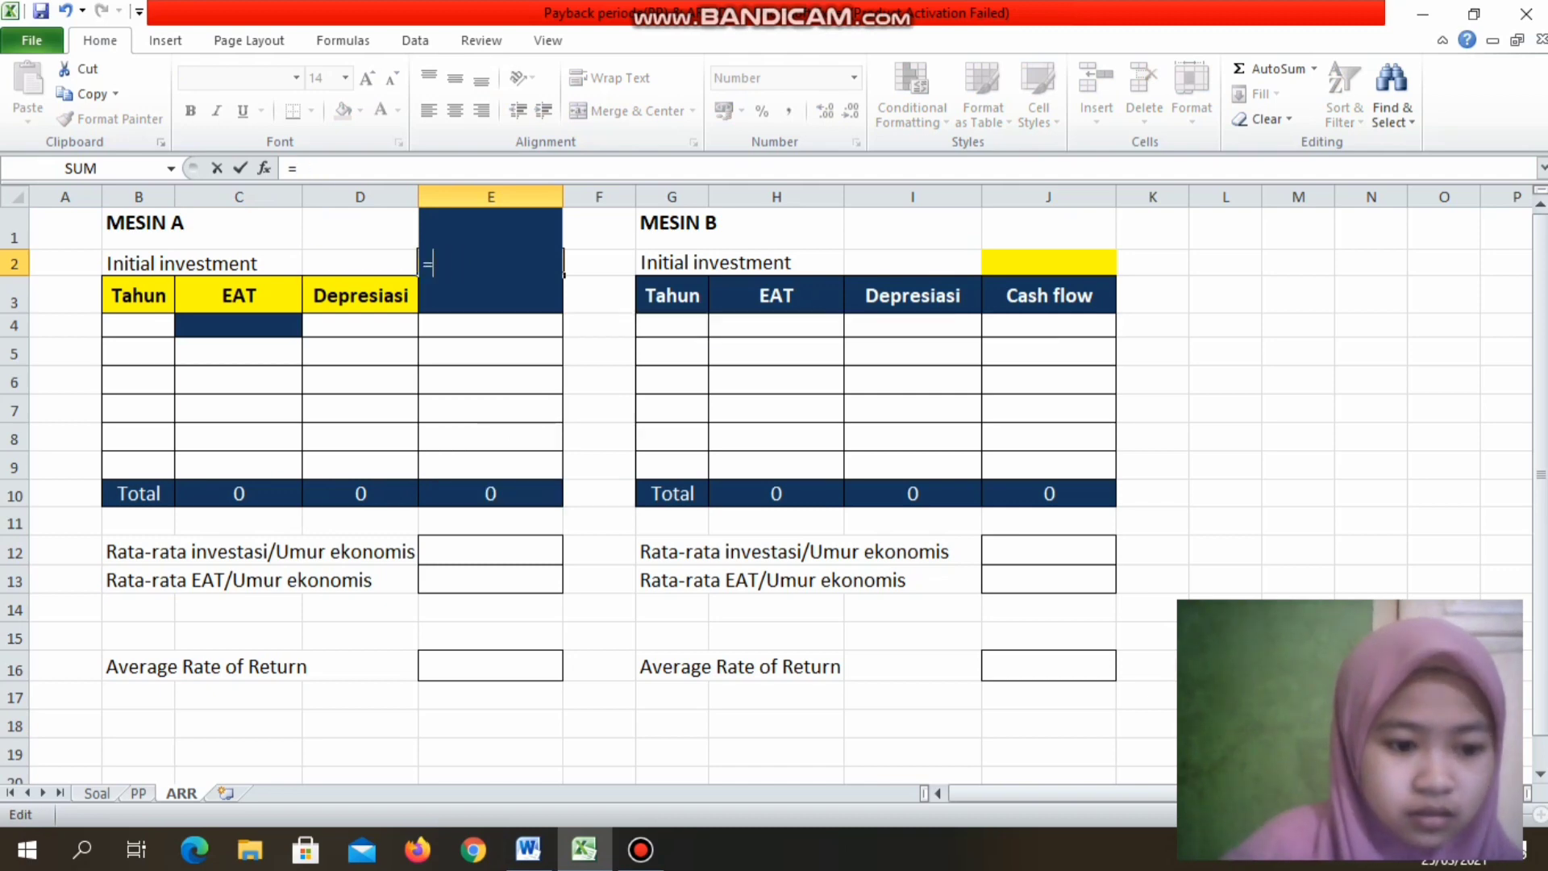
click(97, 793)
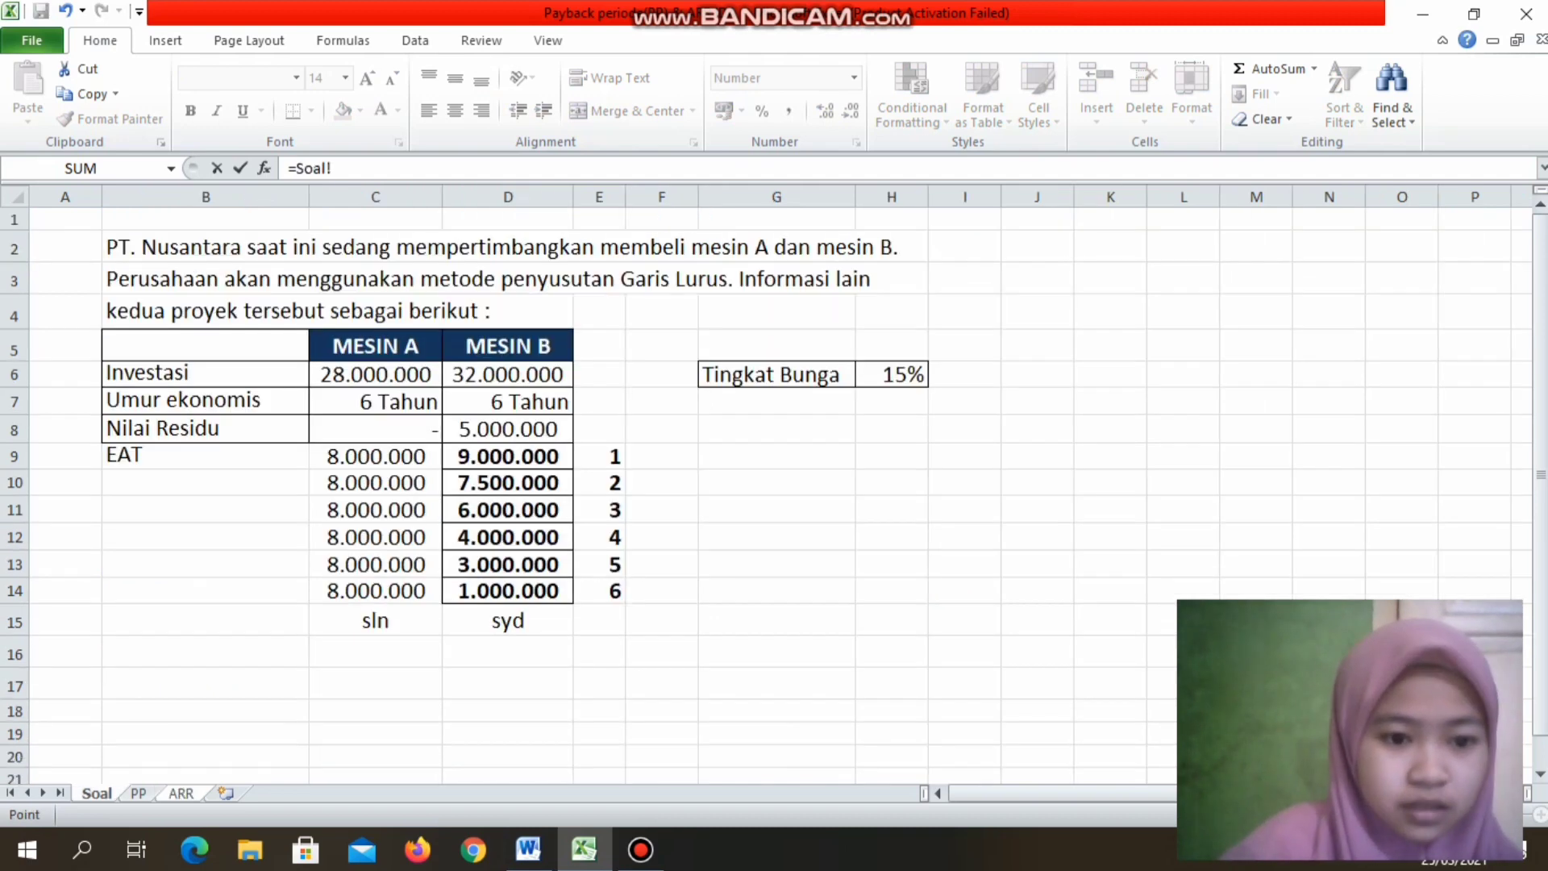
click(376, 375)
key(Return)
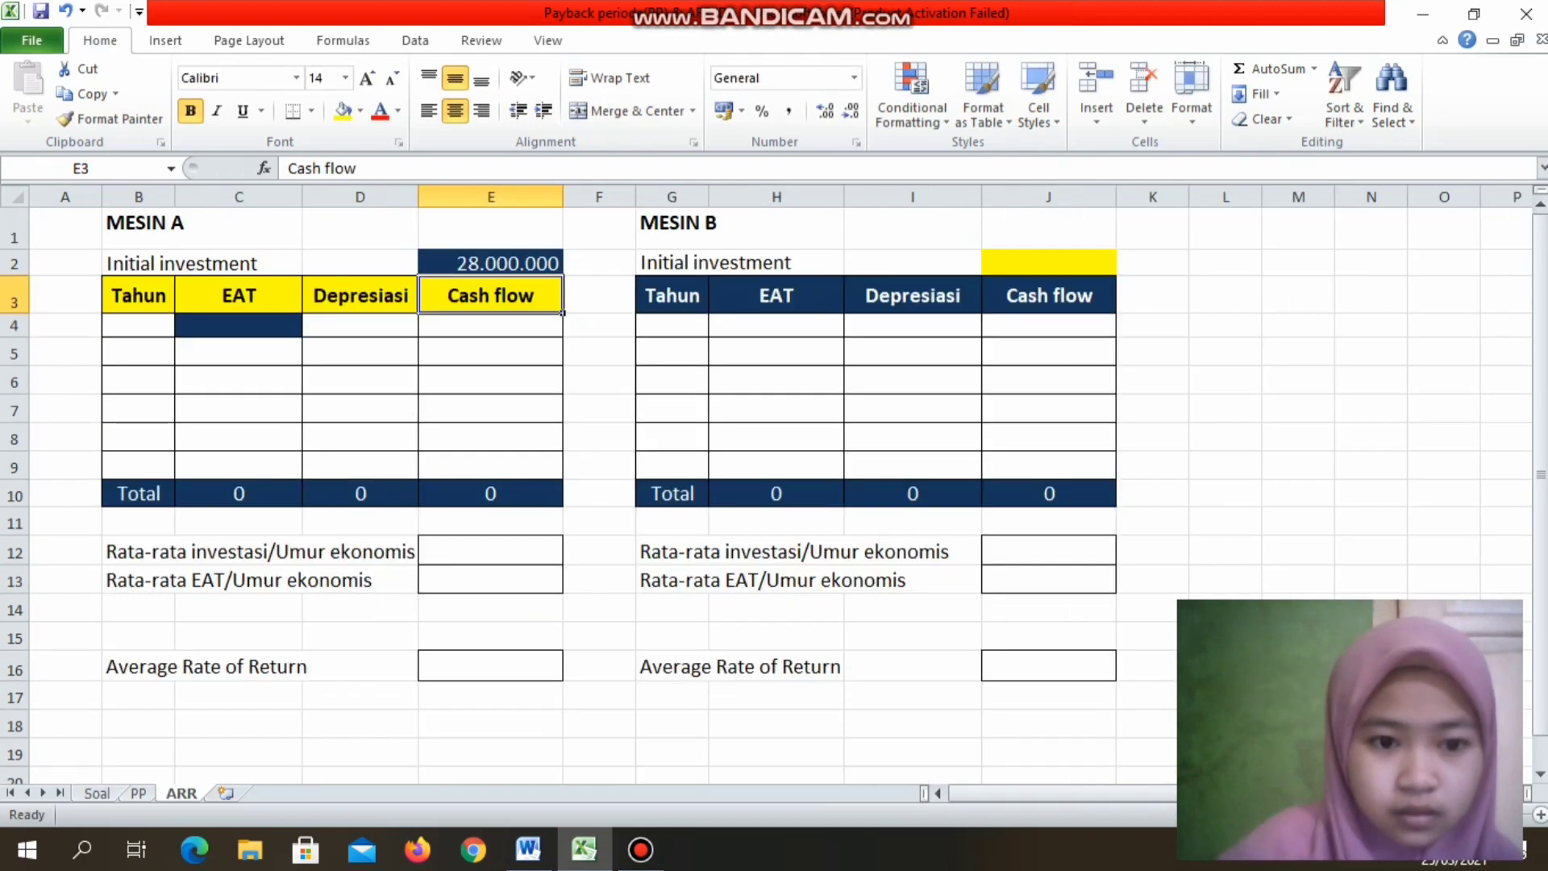
Step: Link Mesin B's initial investment in J2 to its Investasi value on the Soal sheet with =Soal!D6
click(1049, 262)
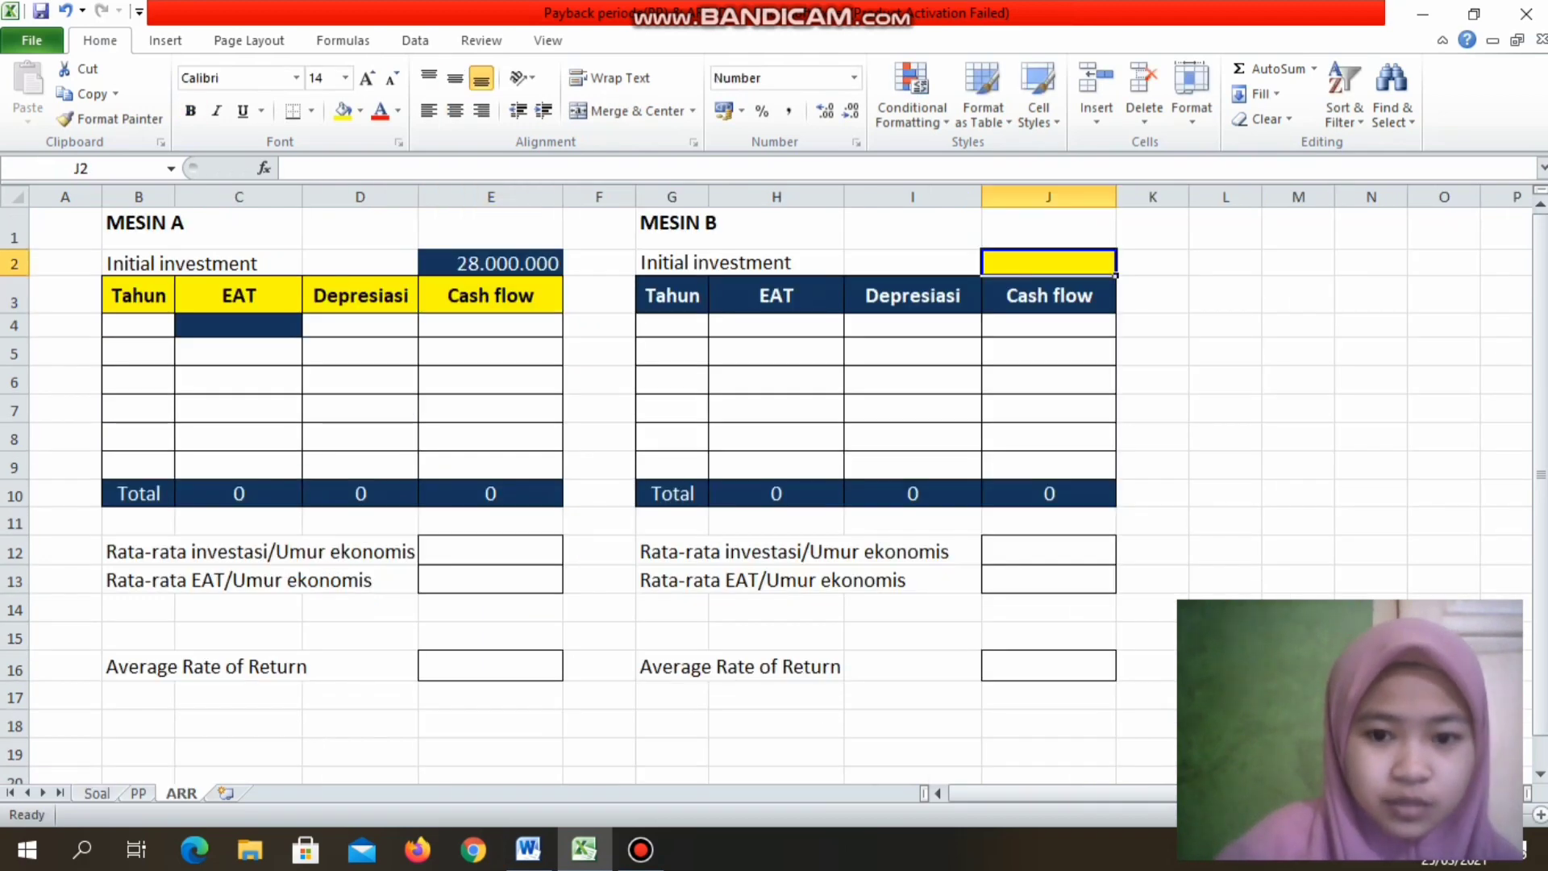
text(=)
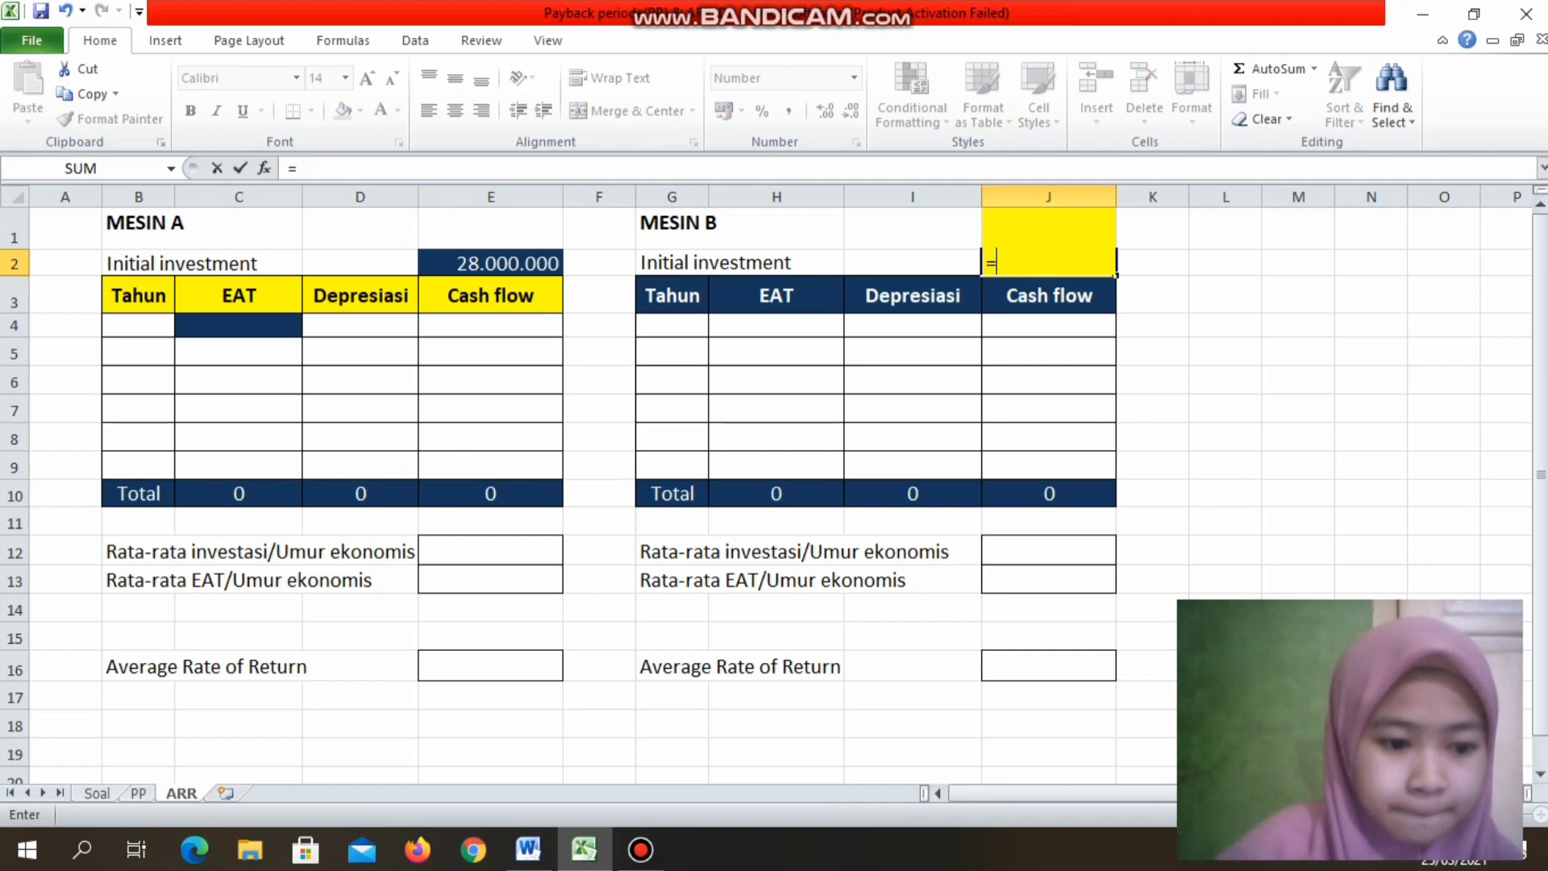
click(97, 794)
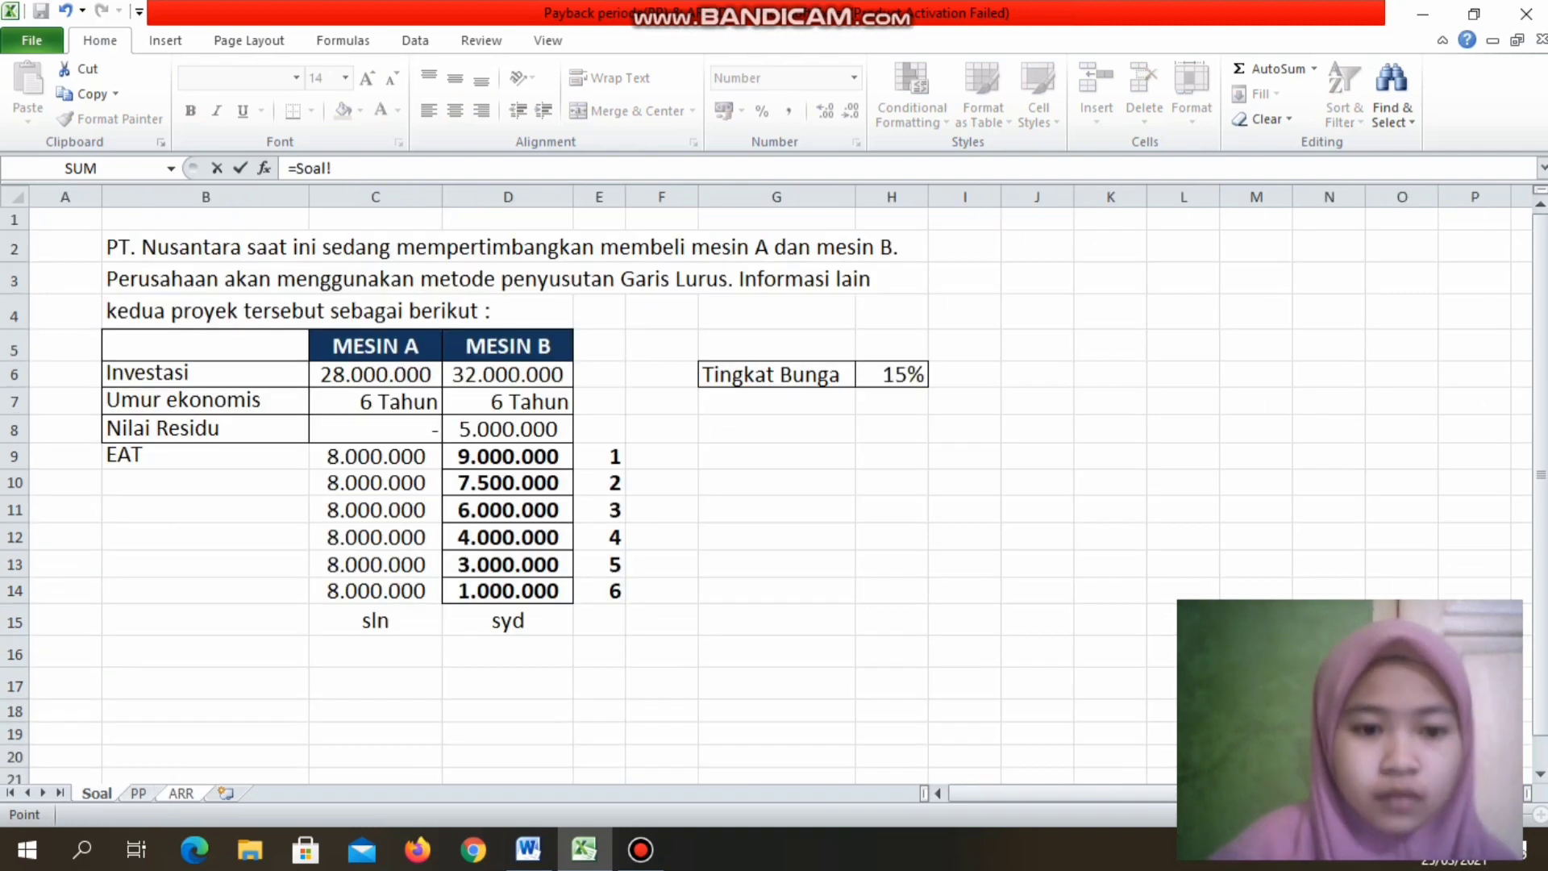
click(508, 374)
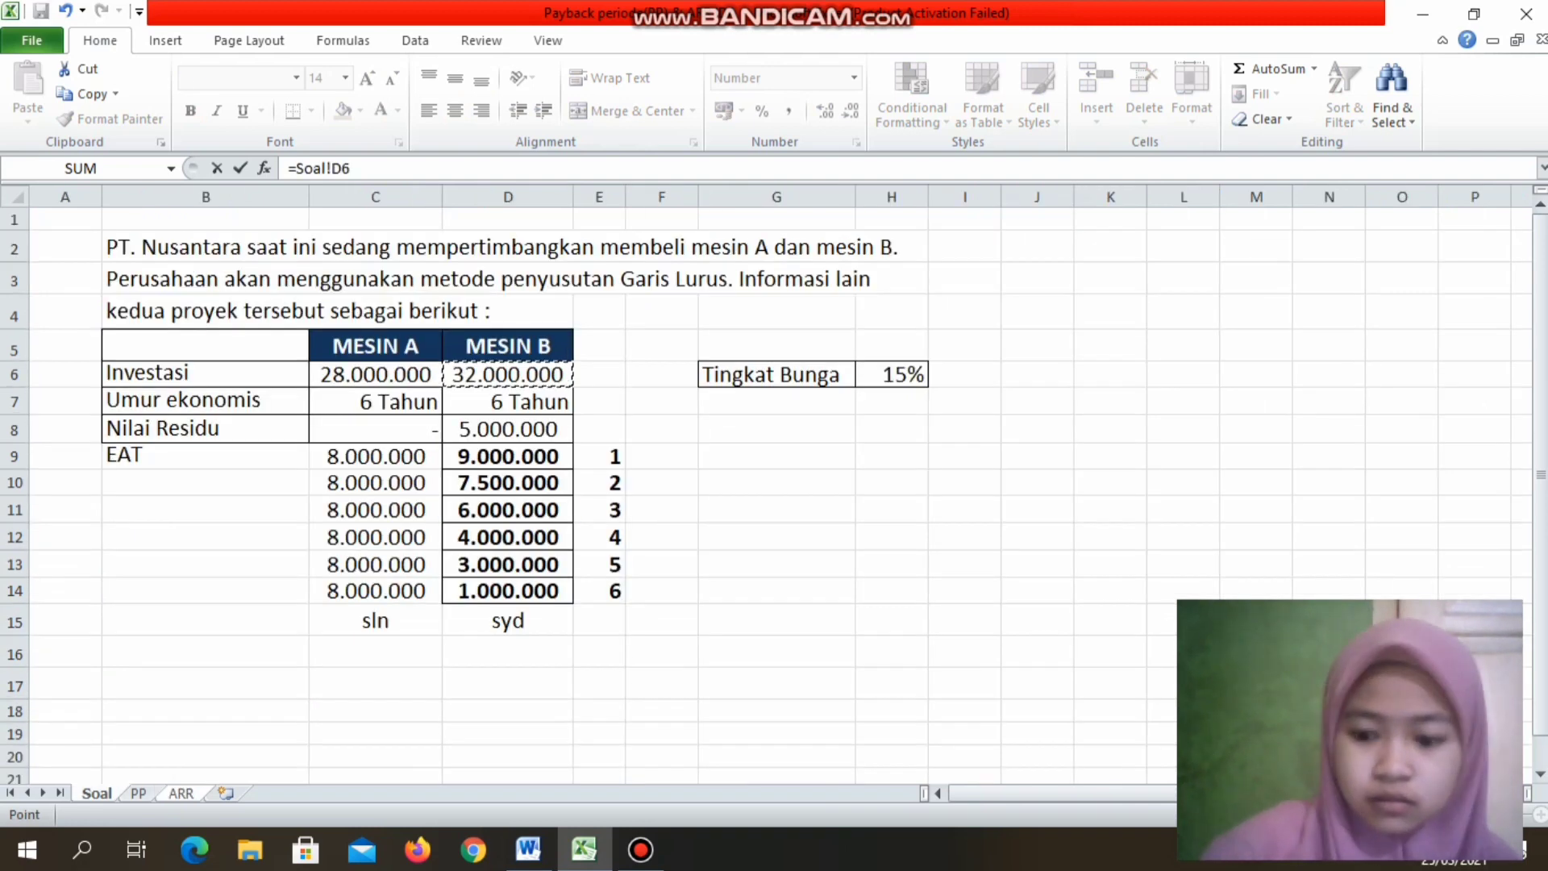
key(Return)
Step: Number the Tahun column of the Mesin A table from 1 to 6 in B4:B9
click(171, 330)
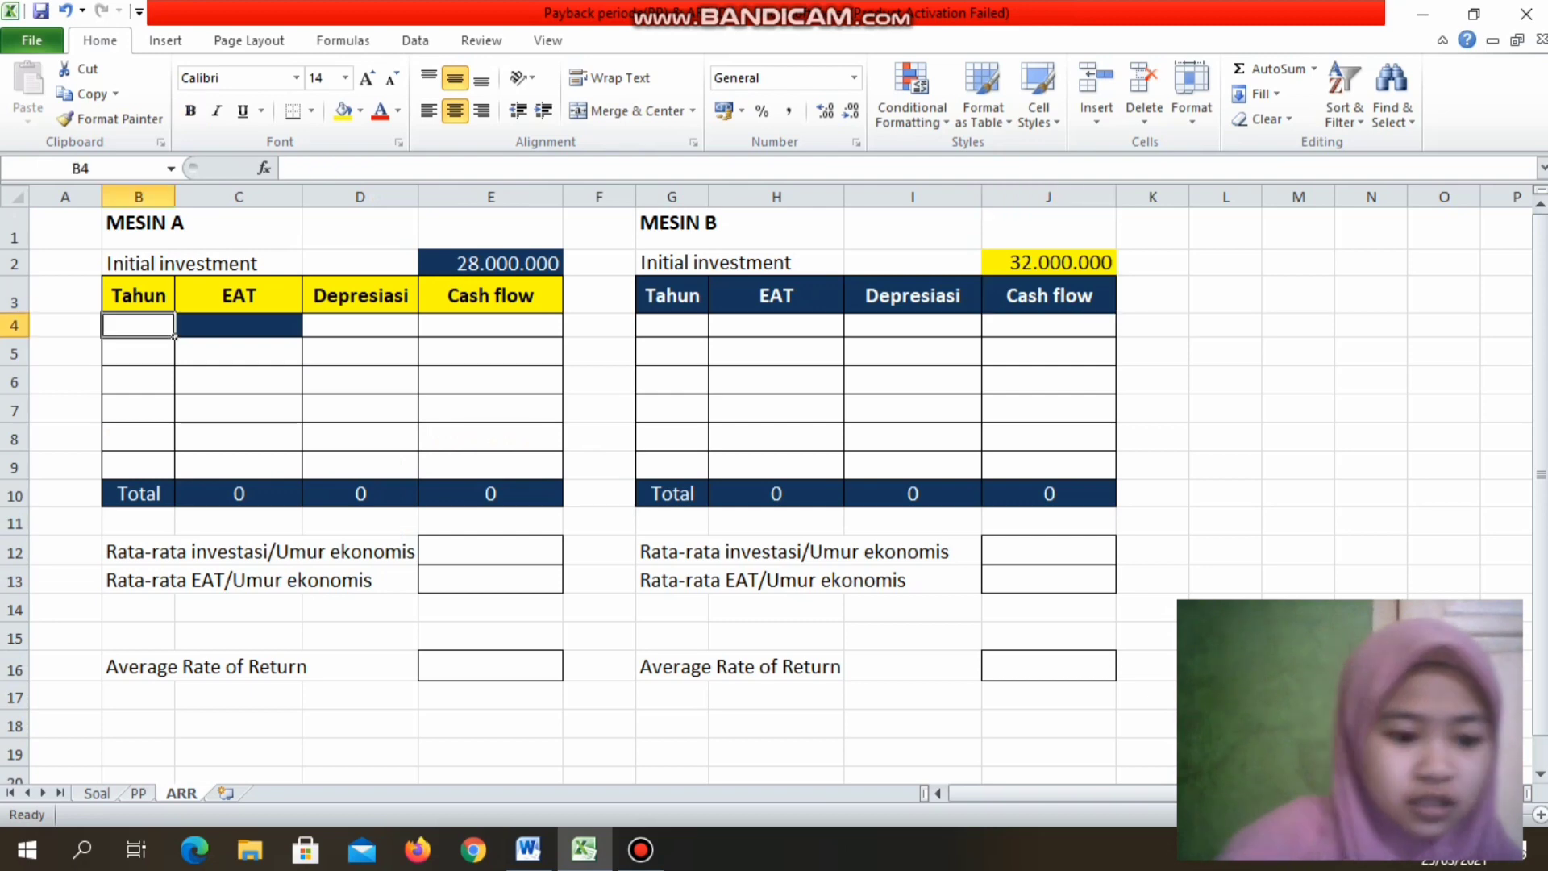
text(1)
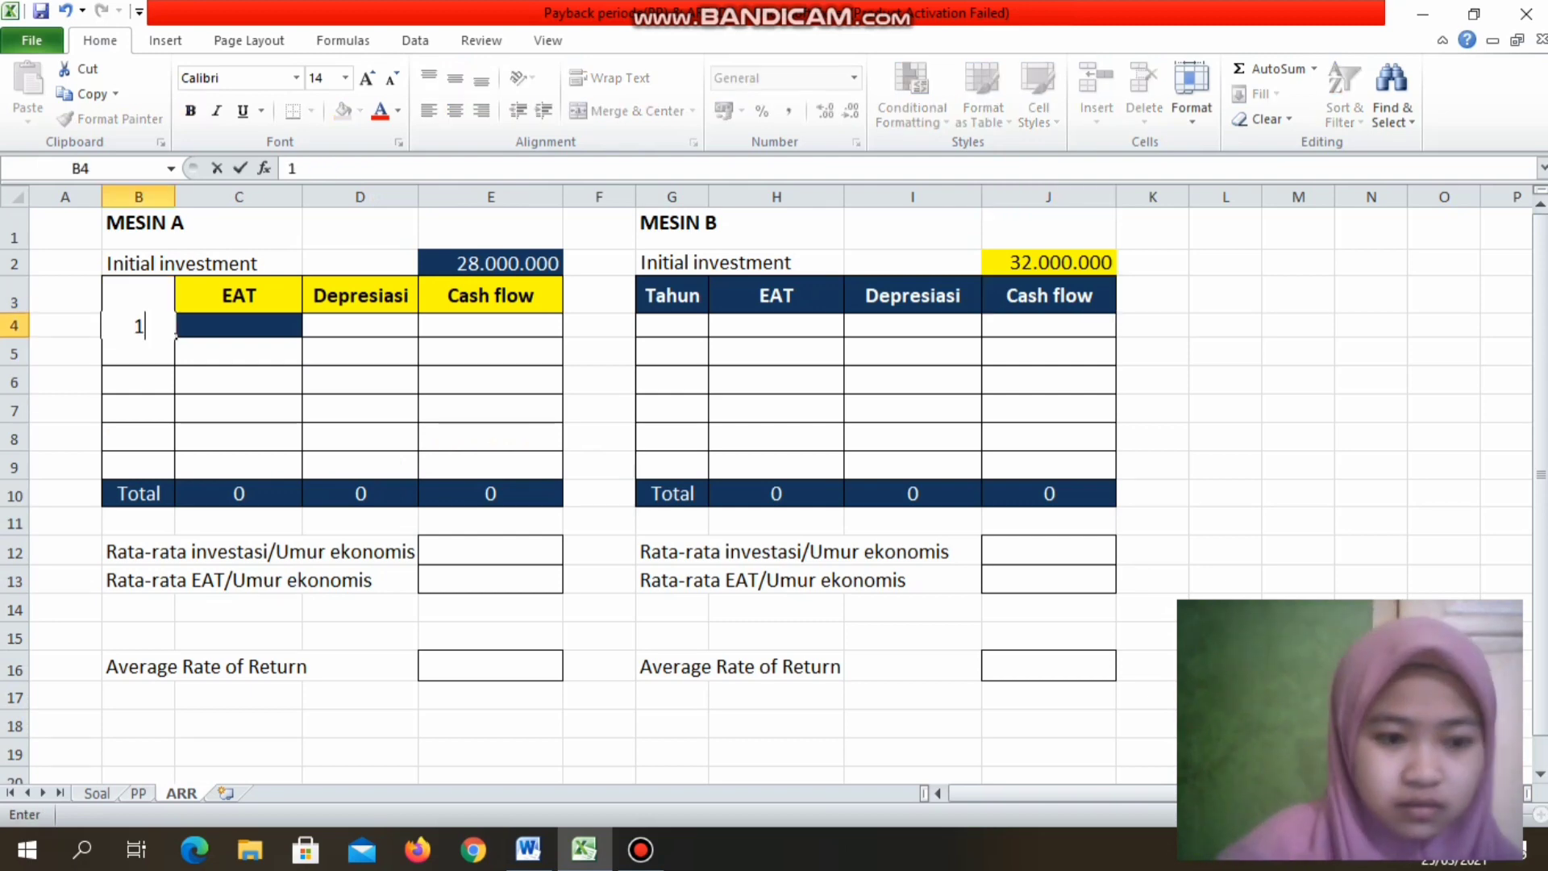
key(Return)
text(2)
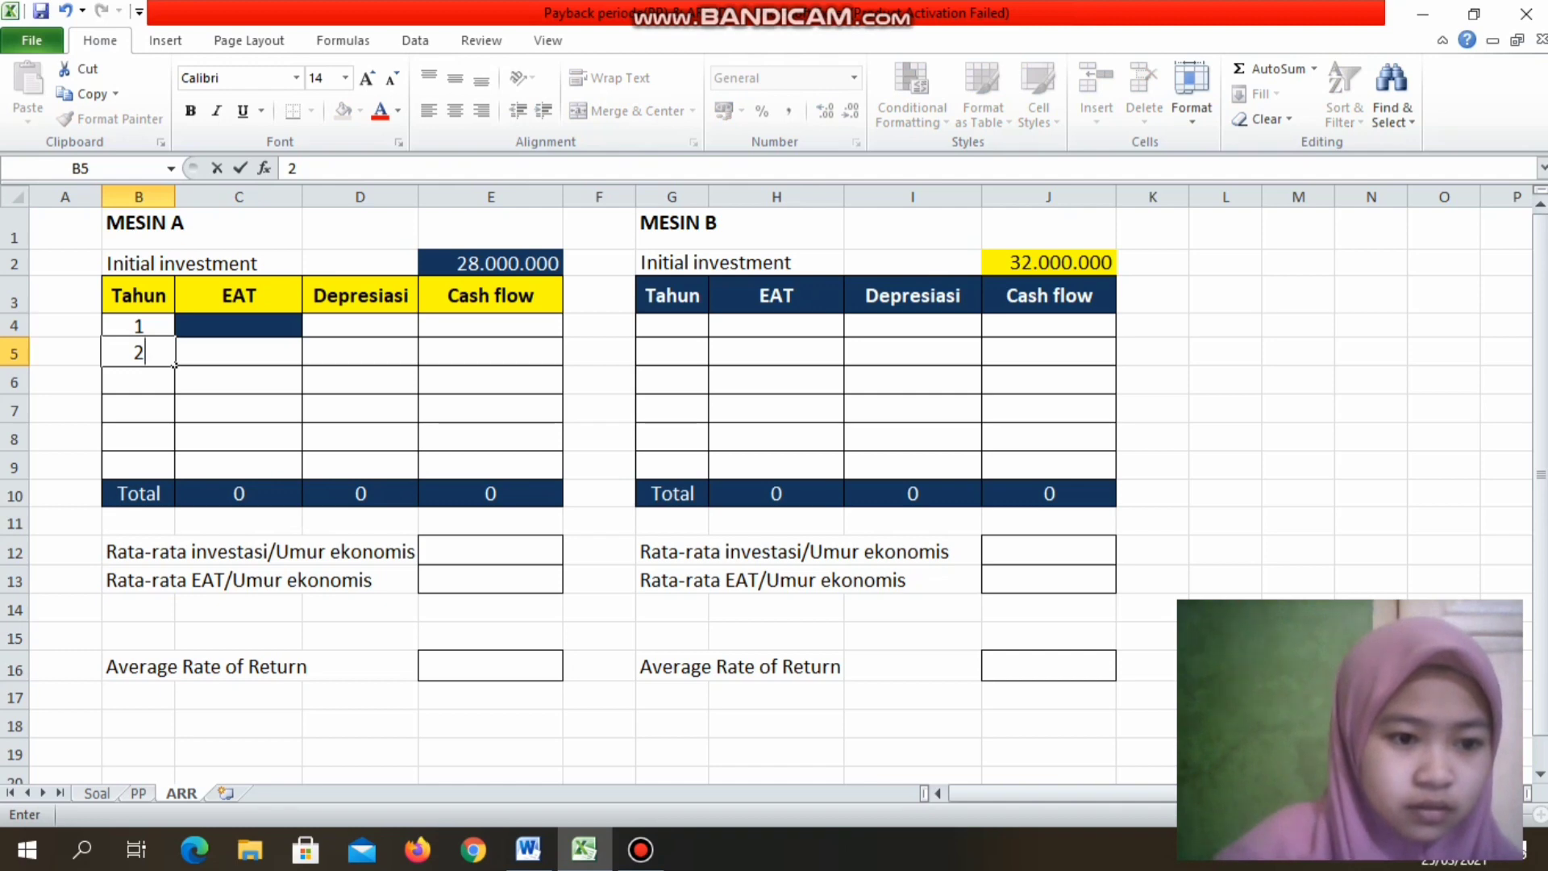
click(171, 332)
drag(171, 332, 186, 474)
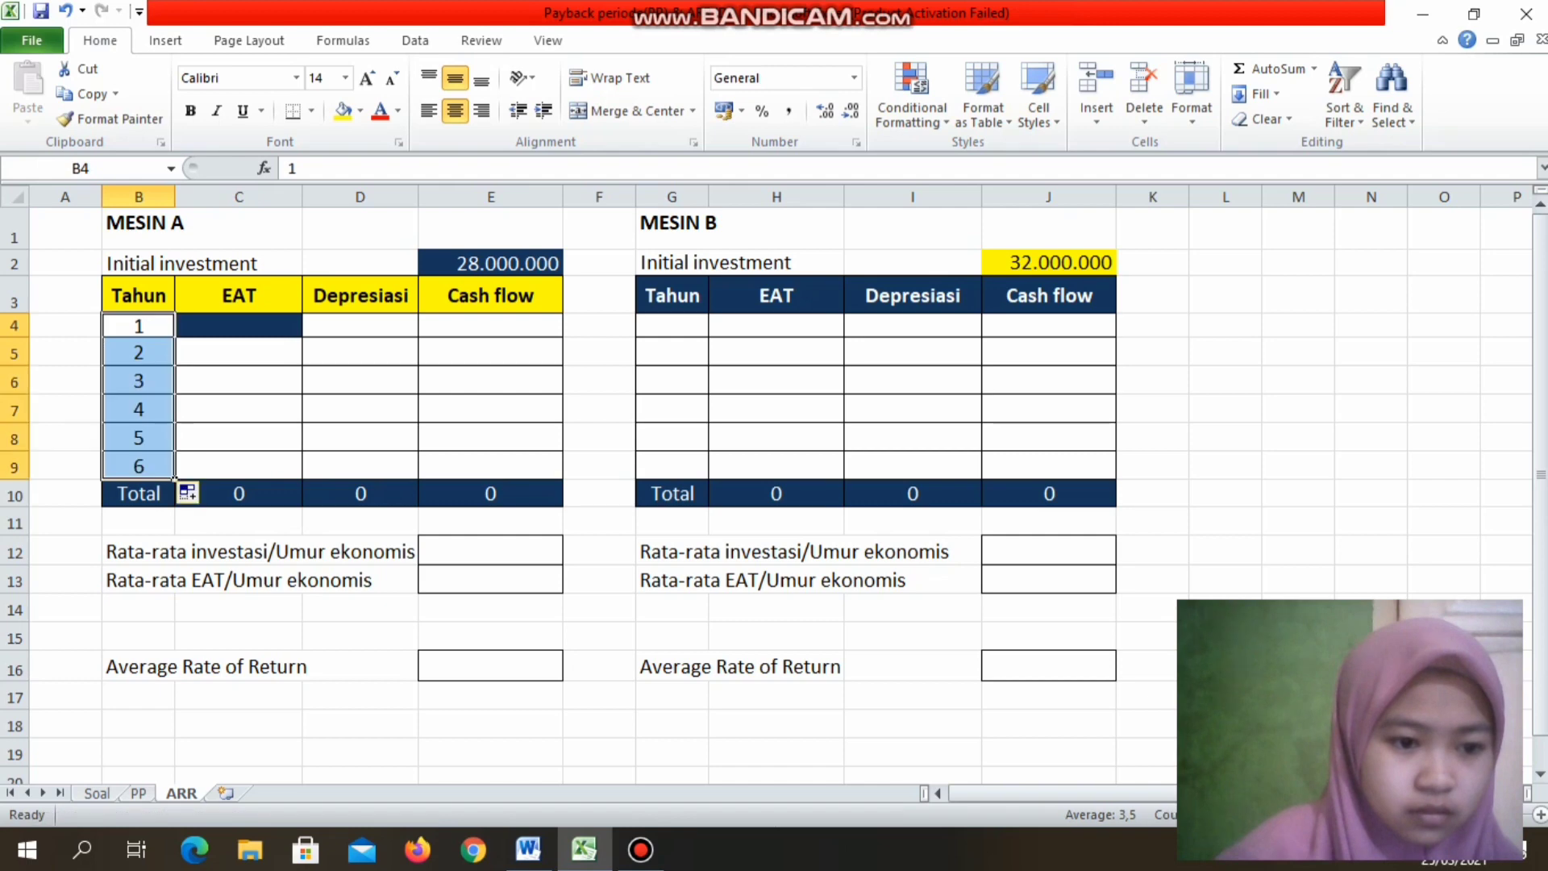
Step: Number the Tahun column of the Mesin B table from 1 to 6 in G4:G9
click(238, 326)
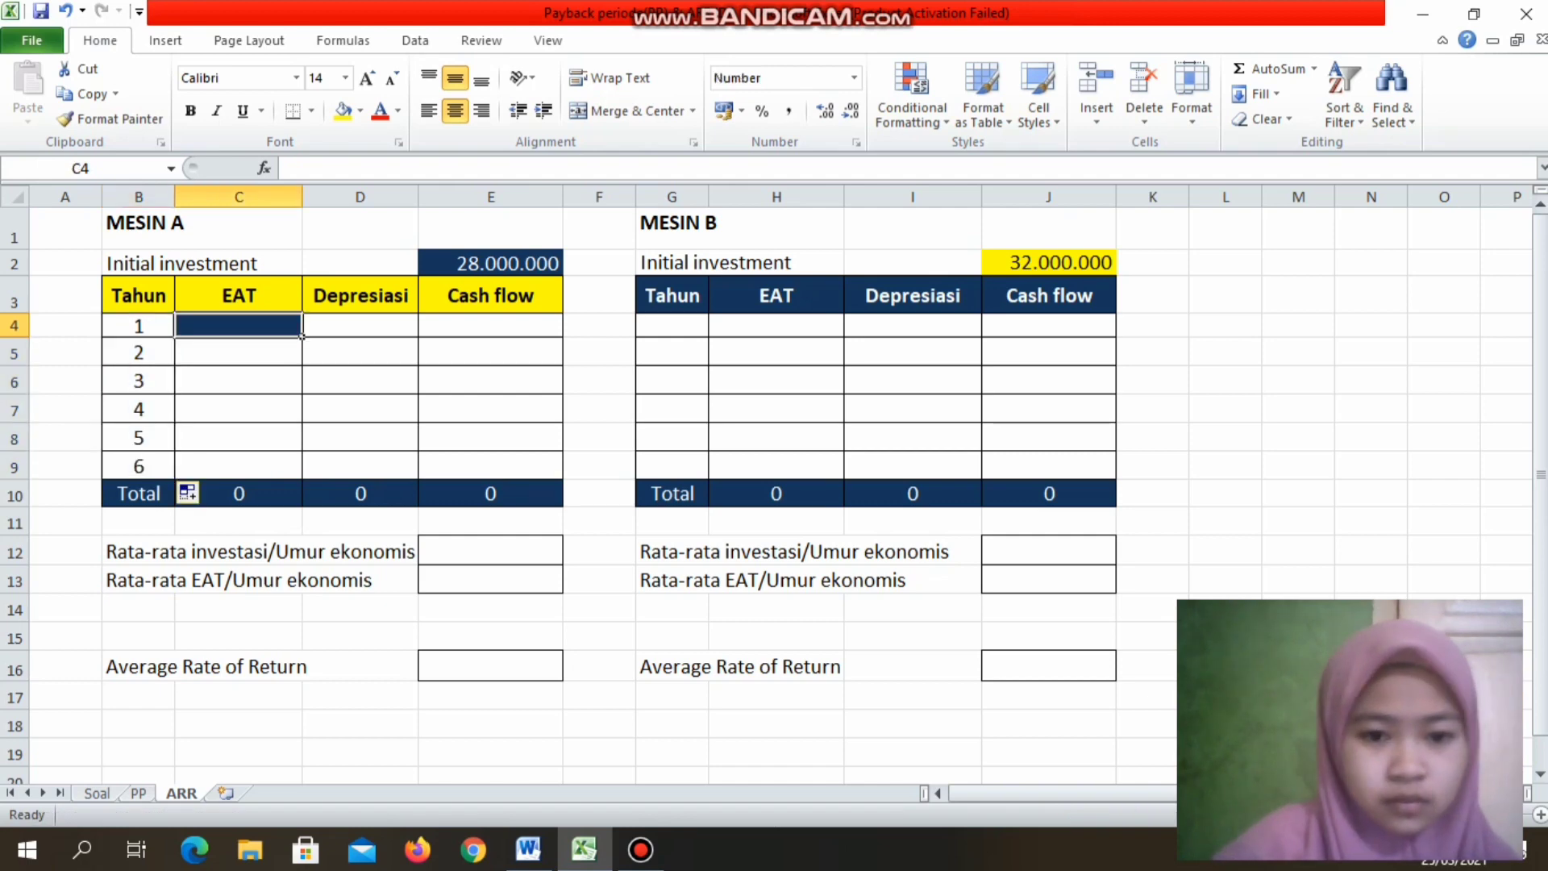
click(672, 326)
text(1)
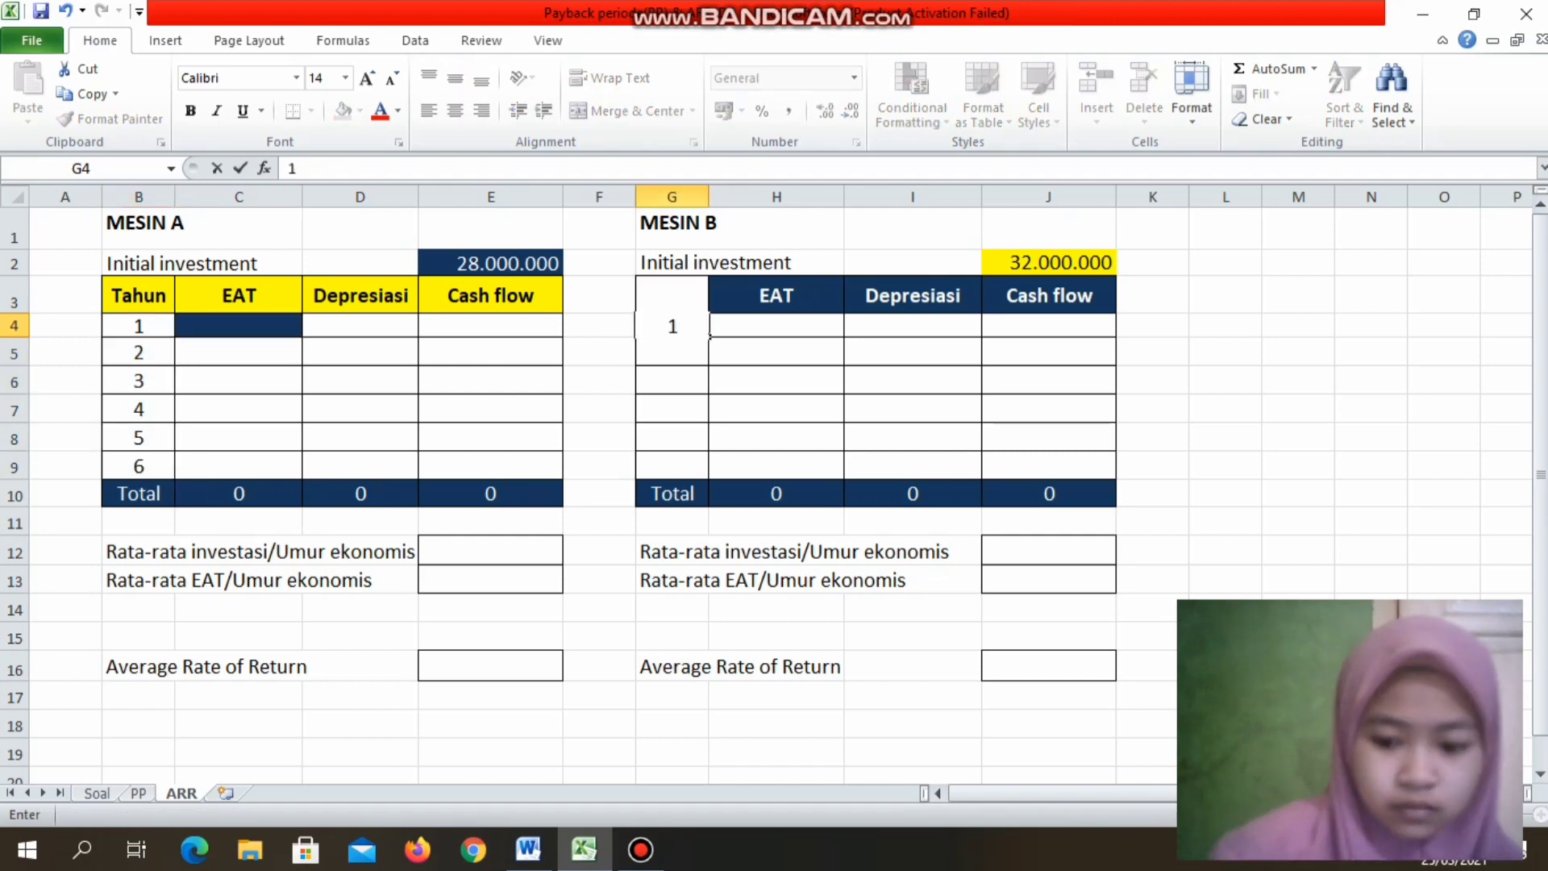
key(Return)
text(2)
drag(671, 326, 709, 477)
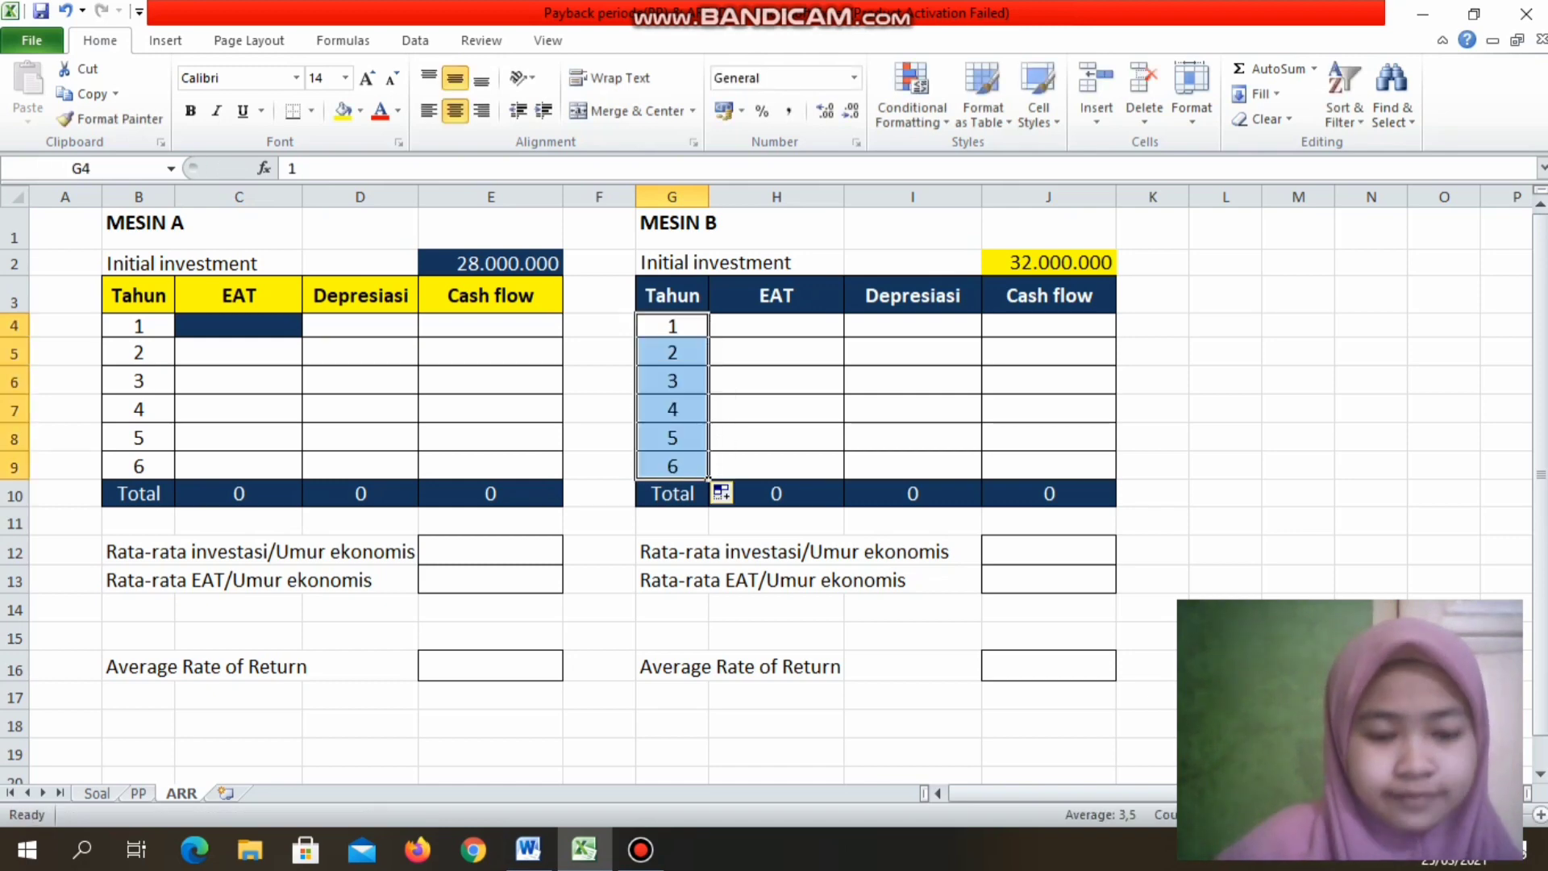
Step: Fill Mesin A's EAT column, C4:C9, with an absolute link to the EAT on the PP sheet, =PP!$C$4
click(299, 326)
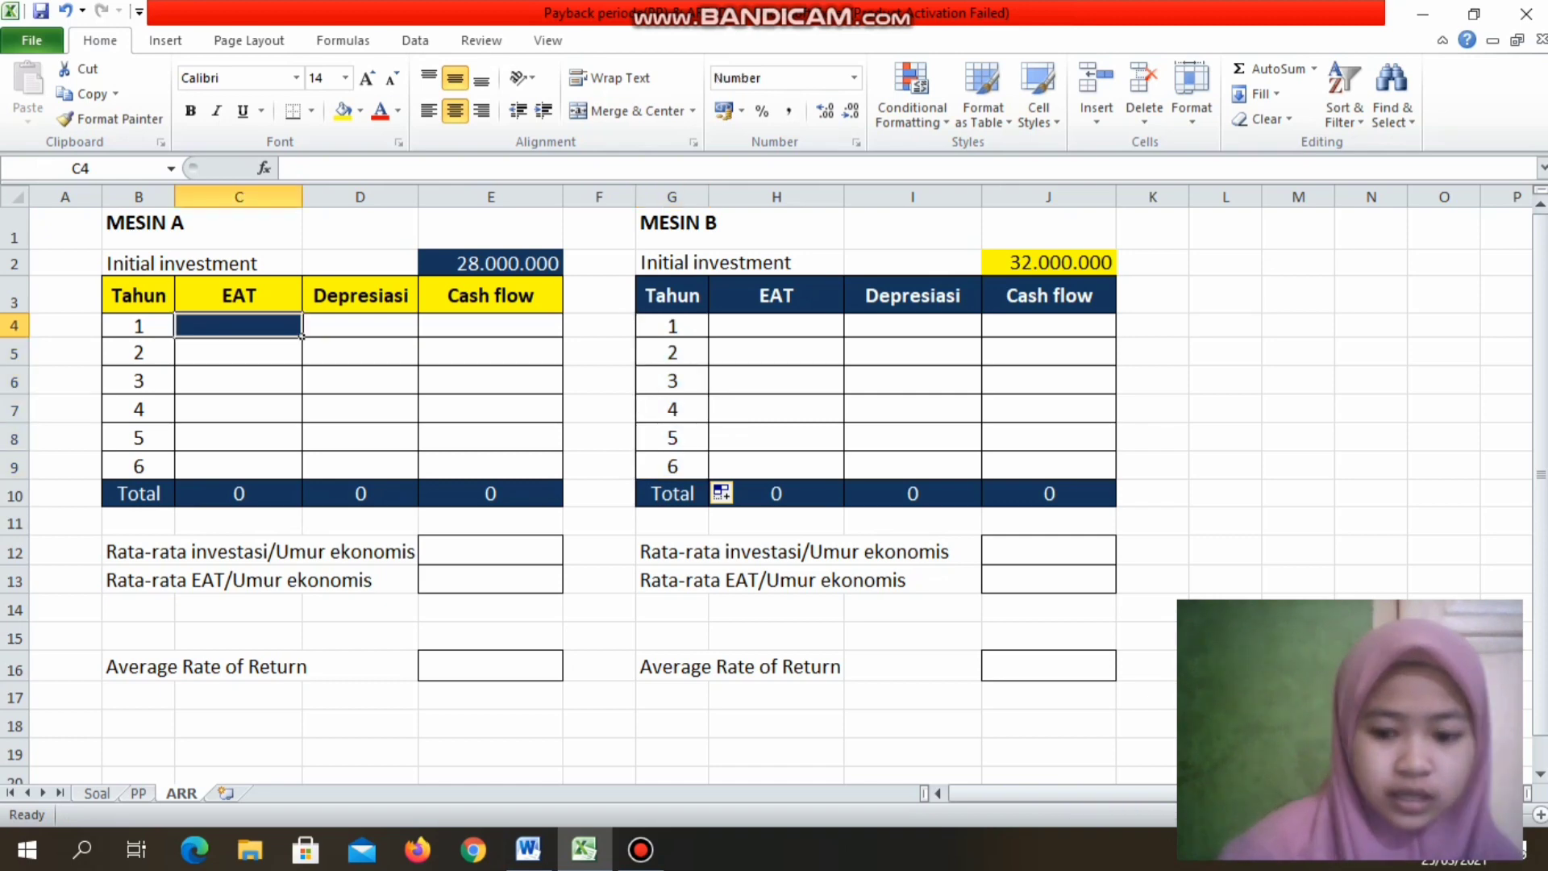
text(=)
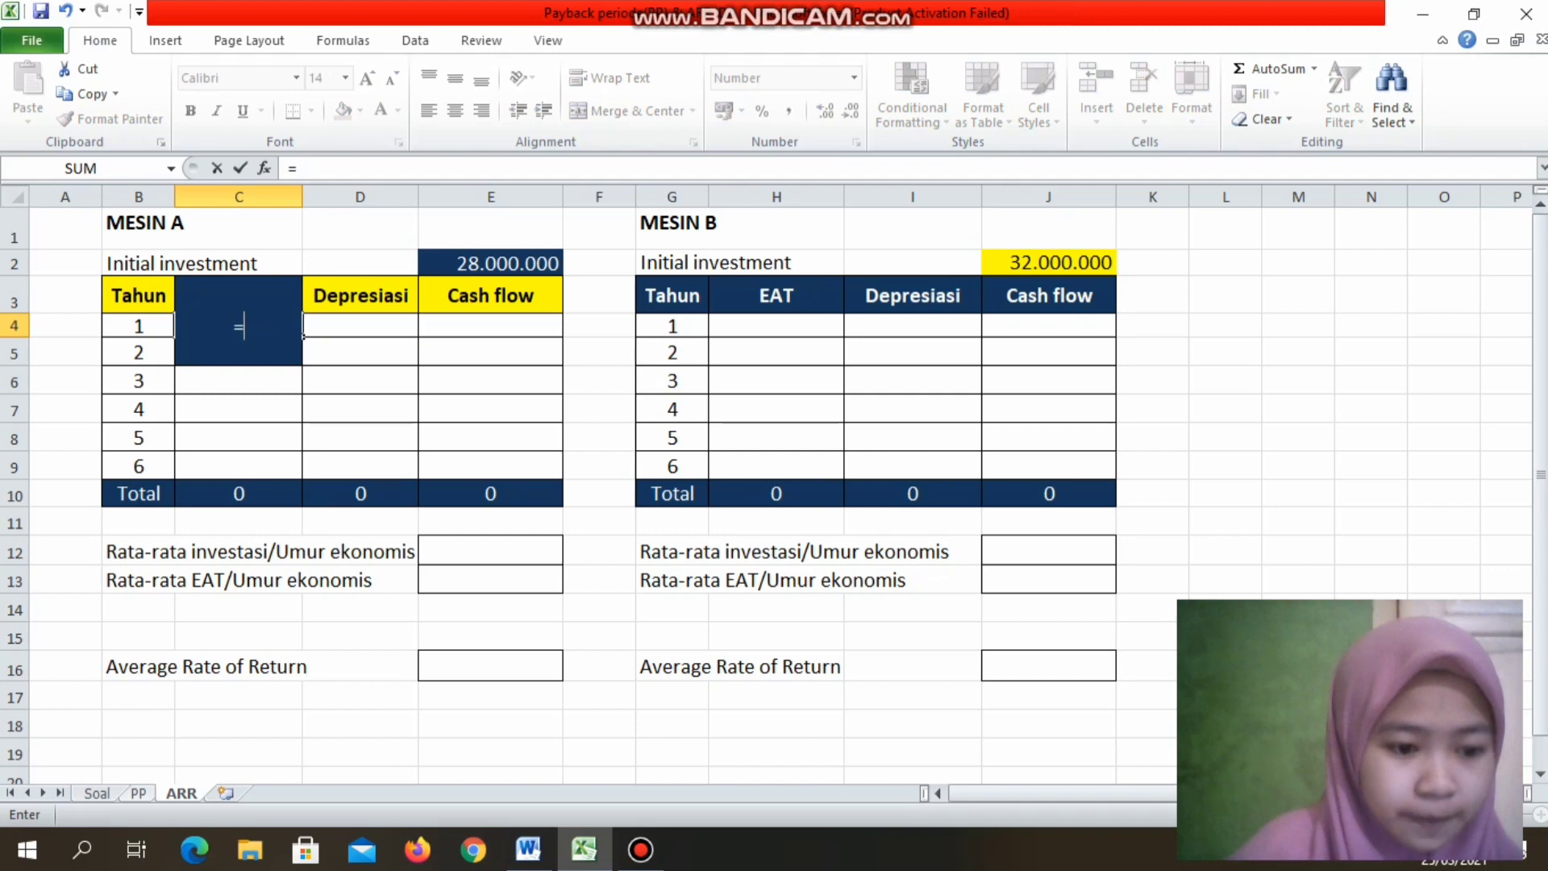
click(138, 793)
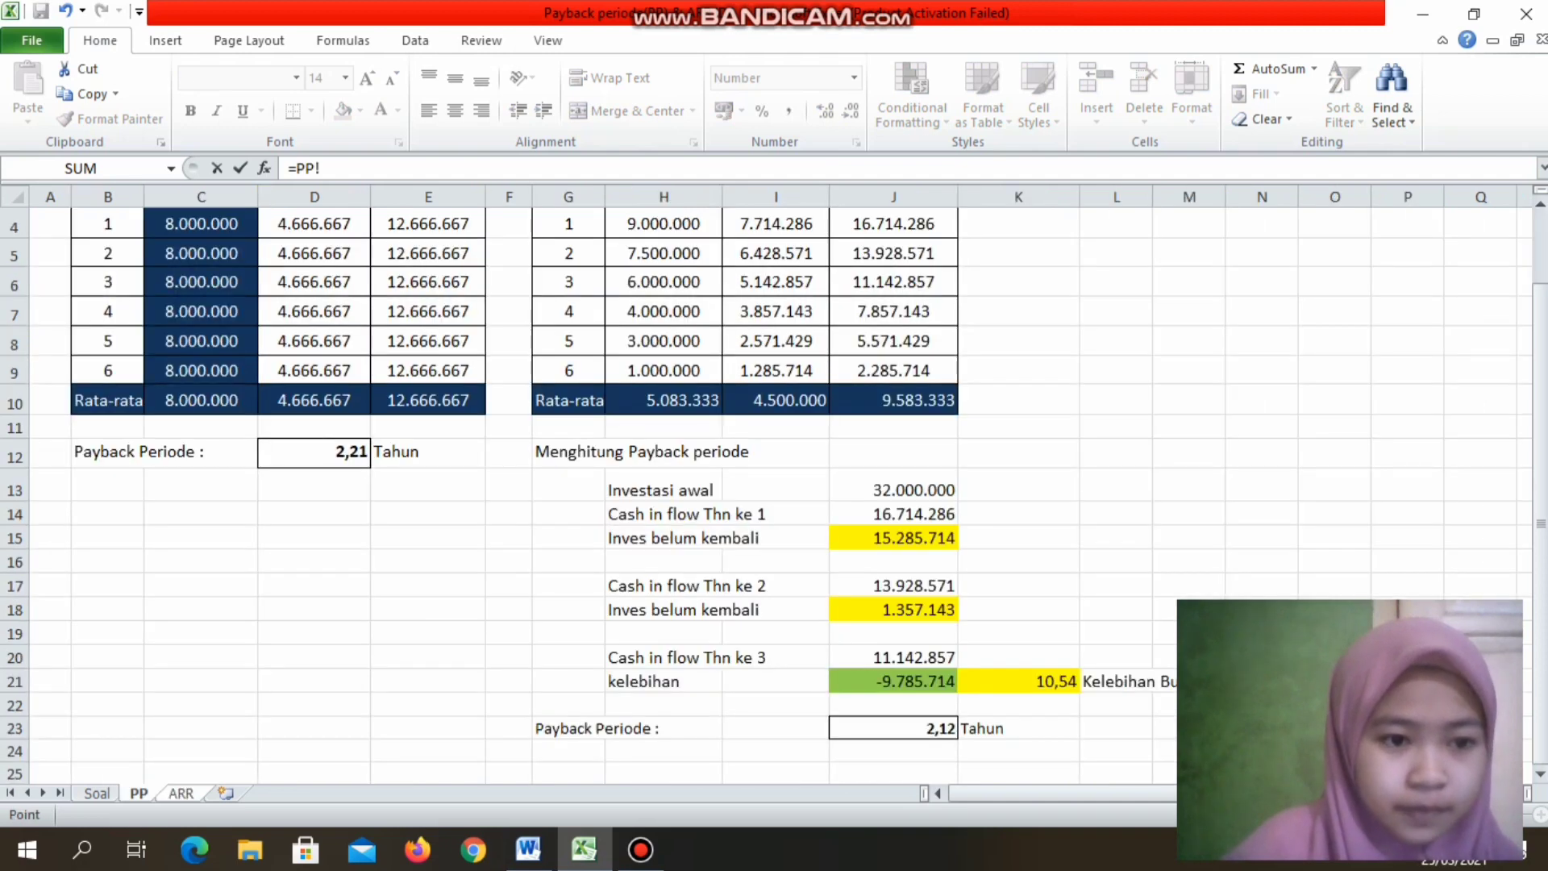
click(201, 225)
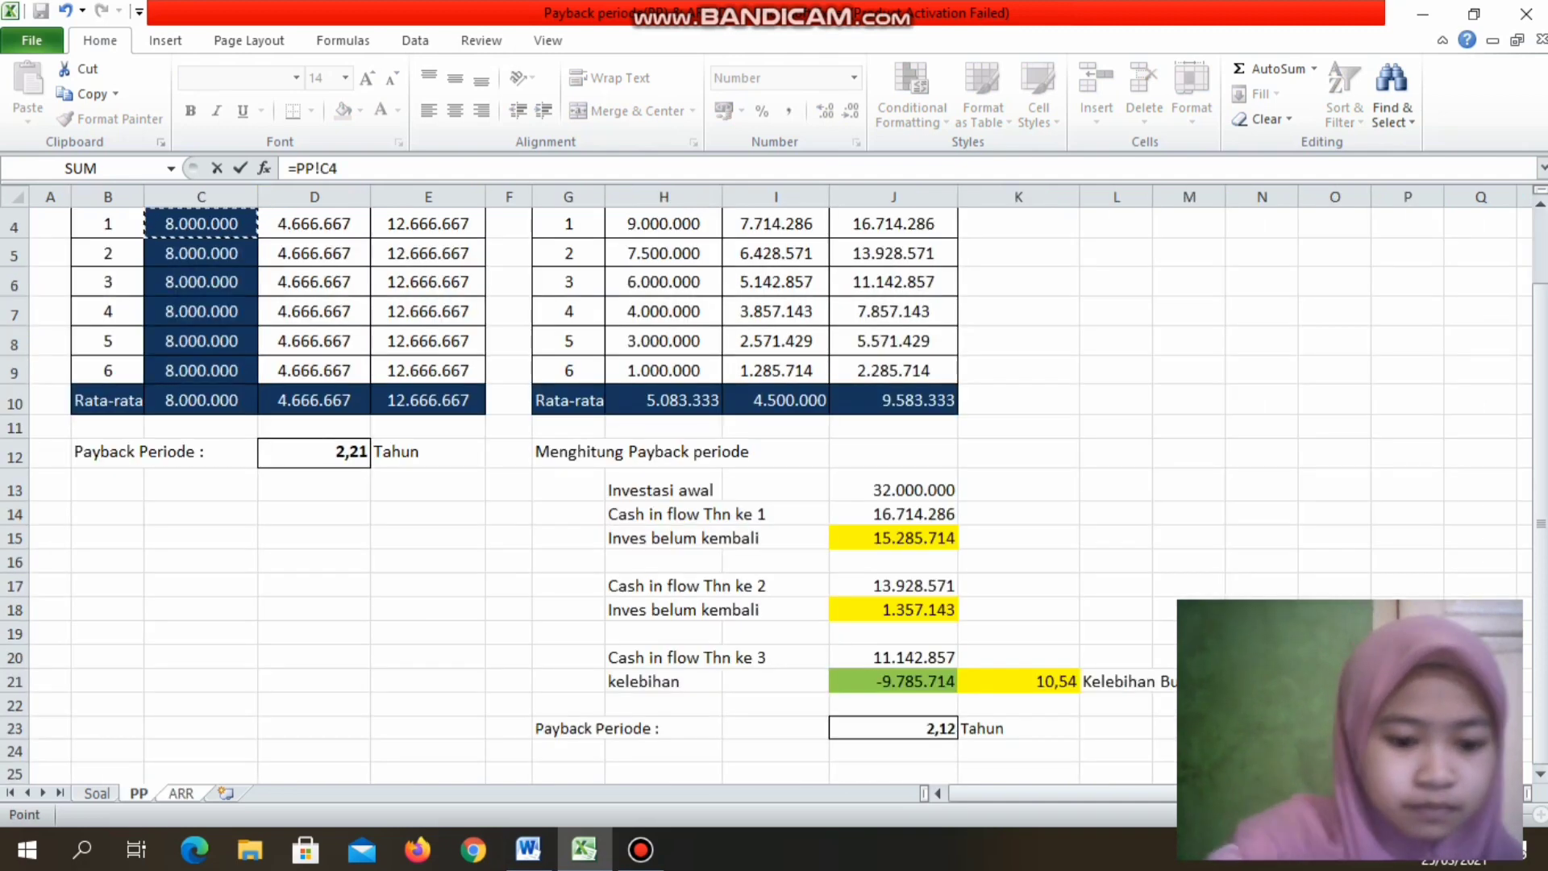
key(Return)
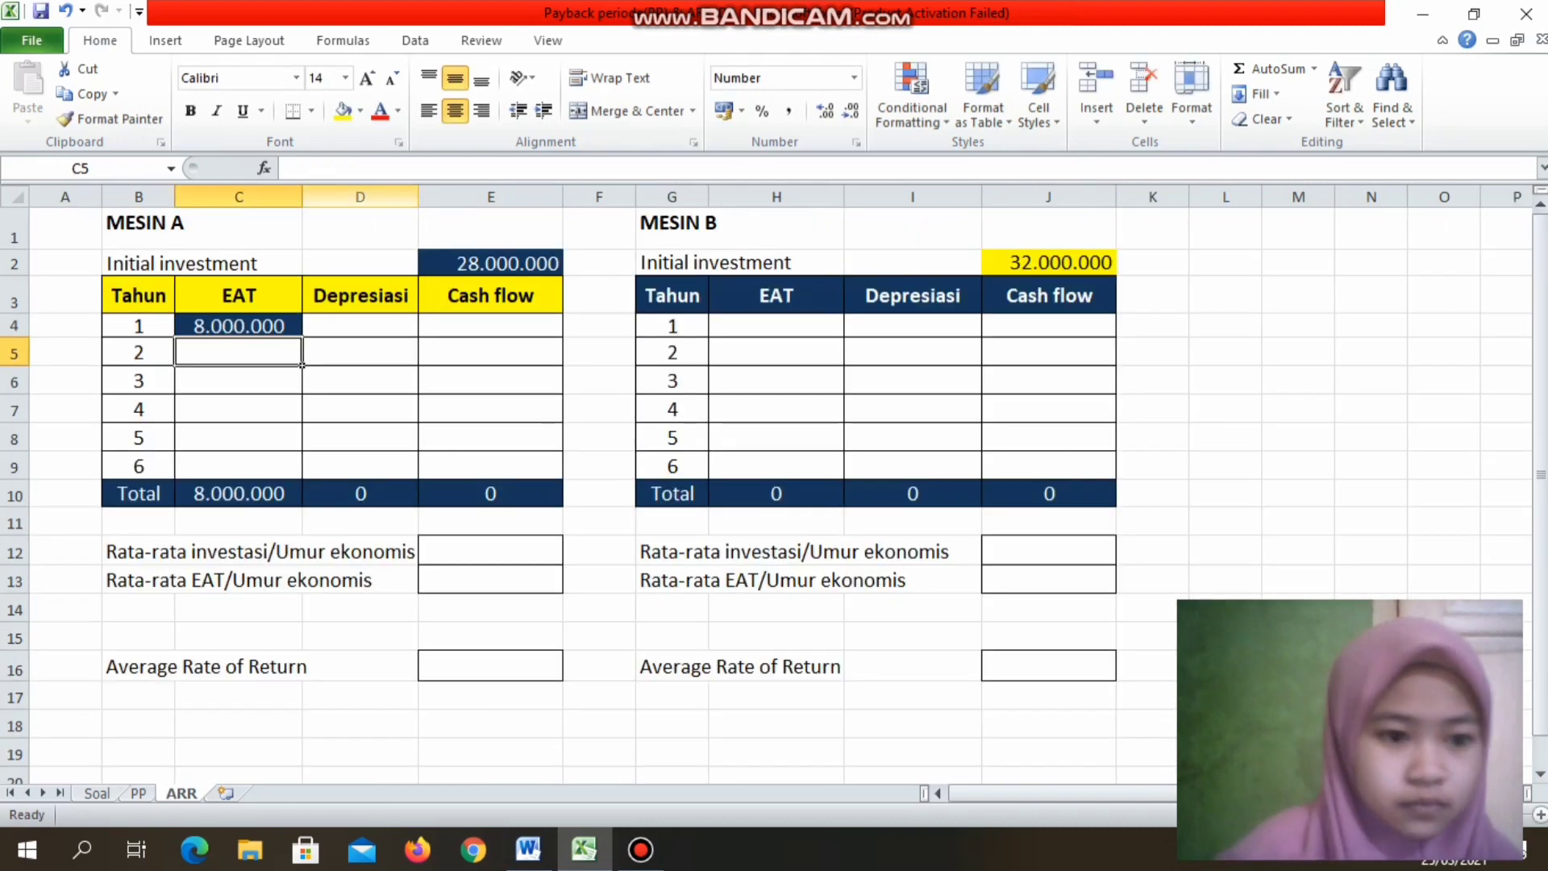
click(239, 326)
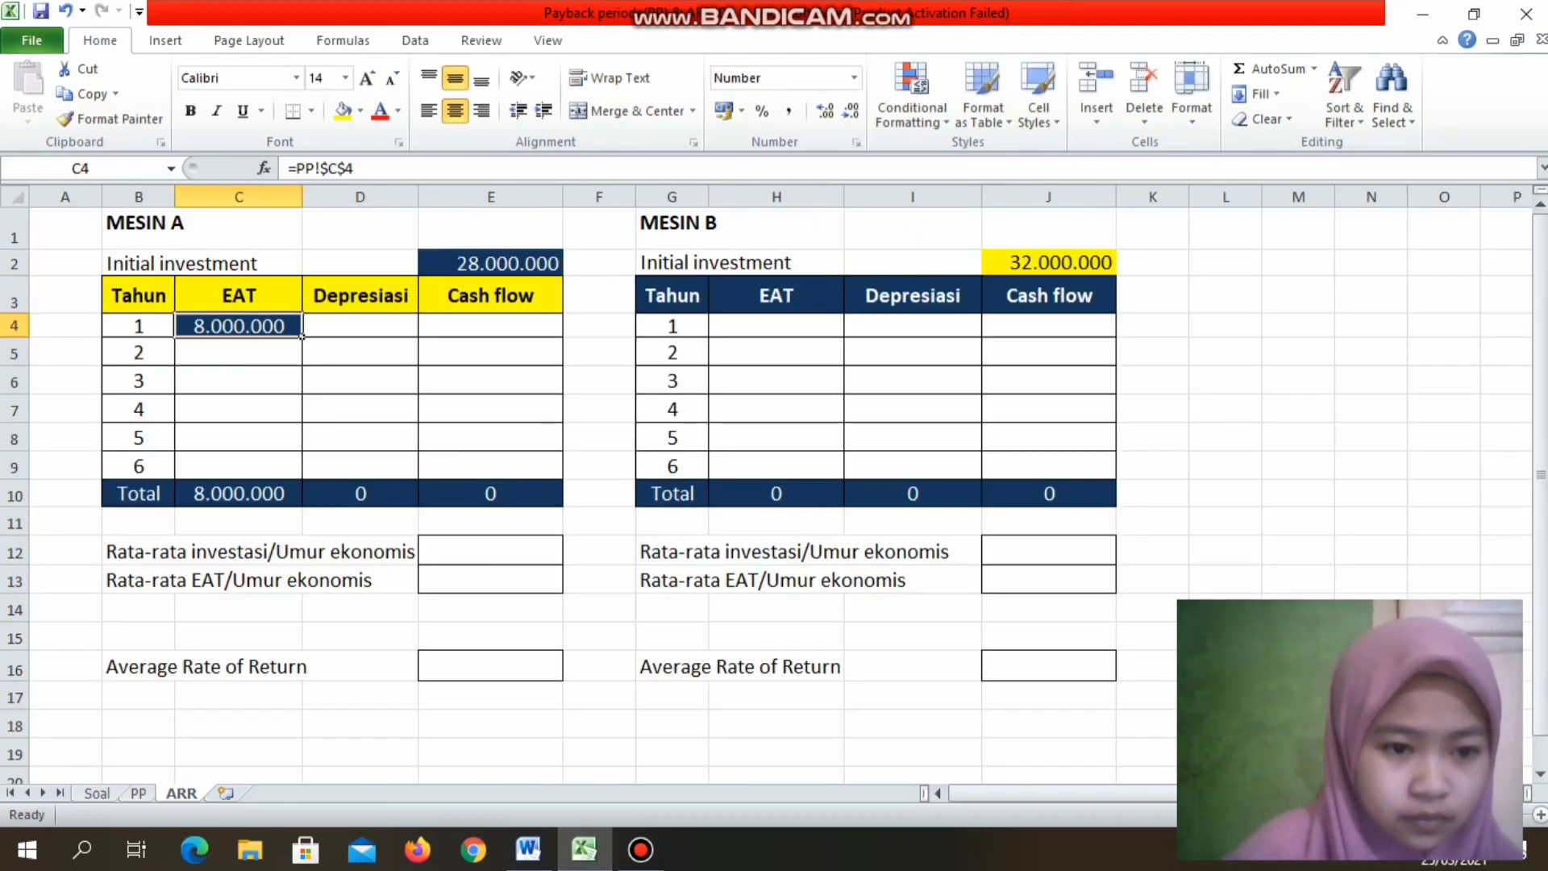
drag(302, 338, 302, 476)
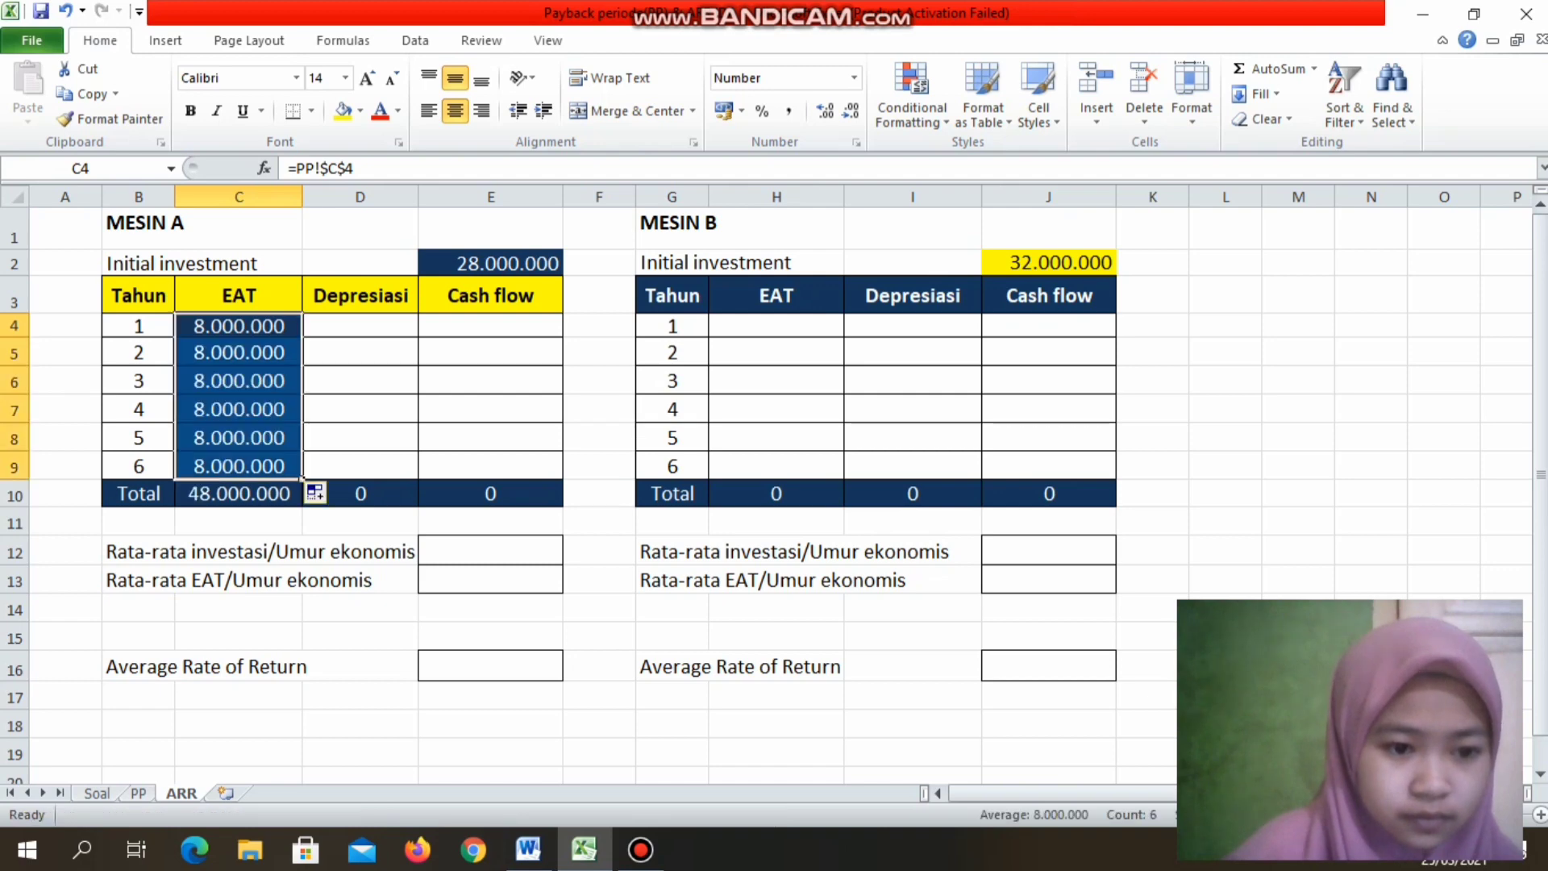
Step: Clear the Total row formulas of the Mesin A table in C10:E10
click(290, 496)
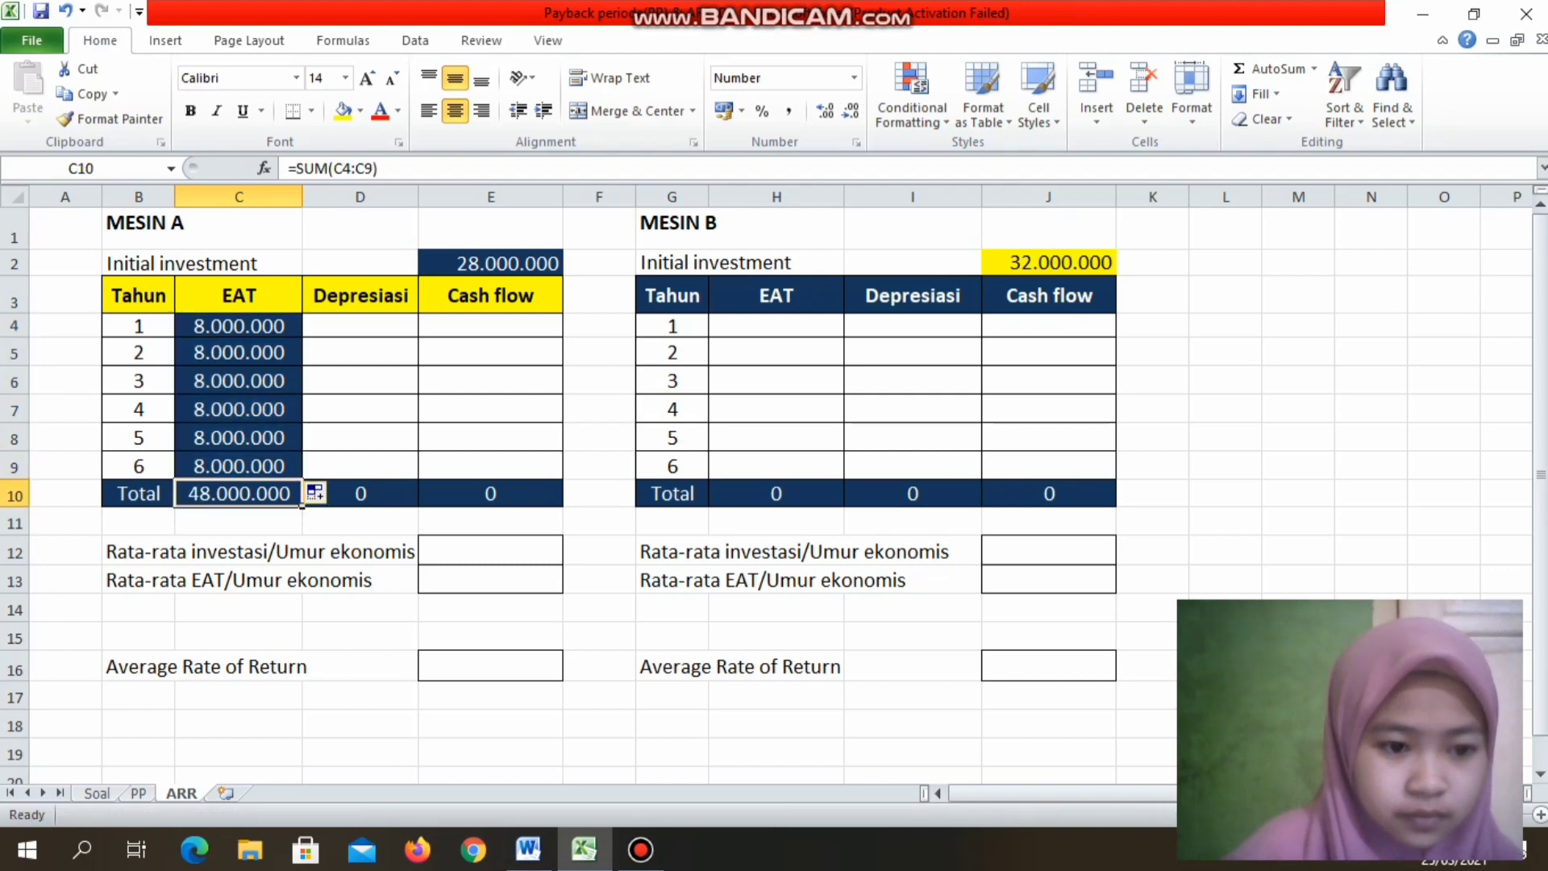
click(361, 493)
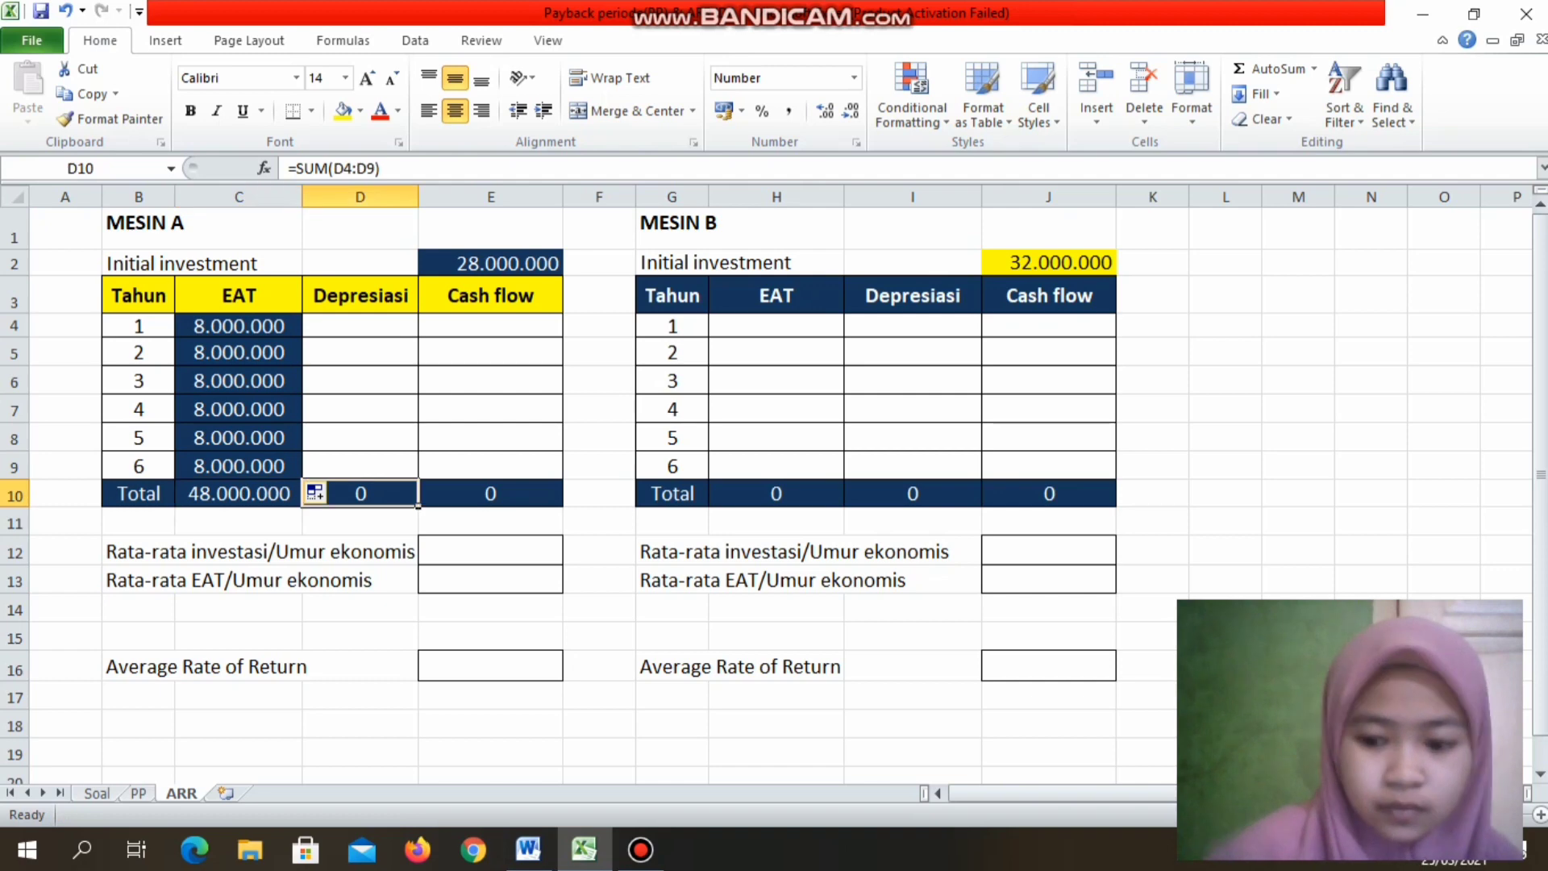
key(Delete)
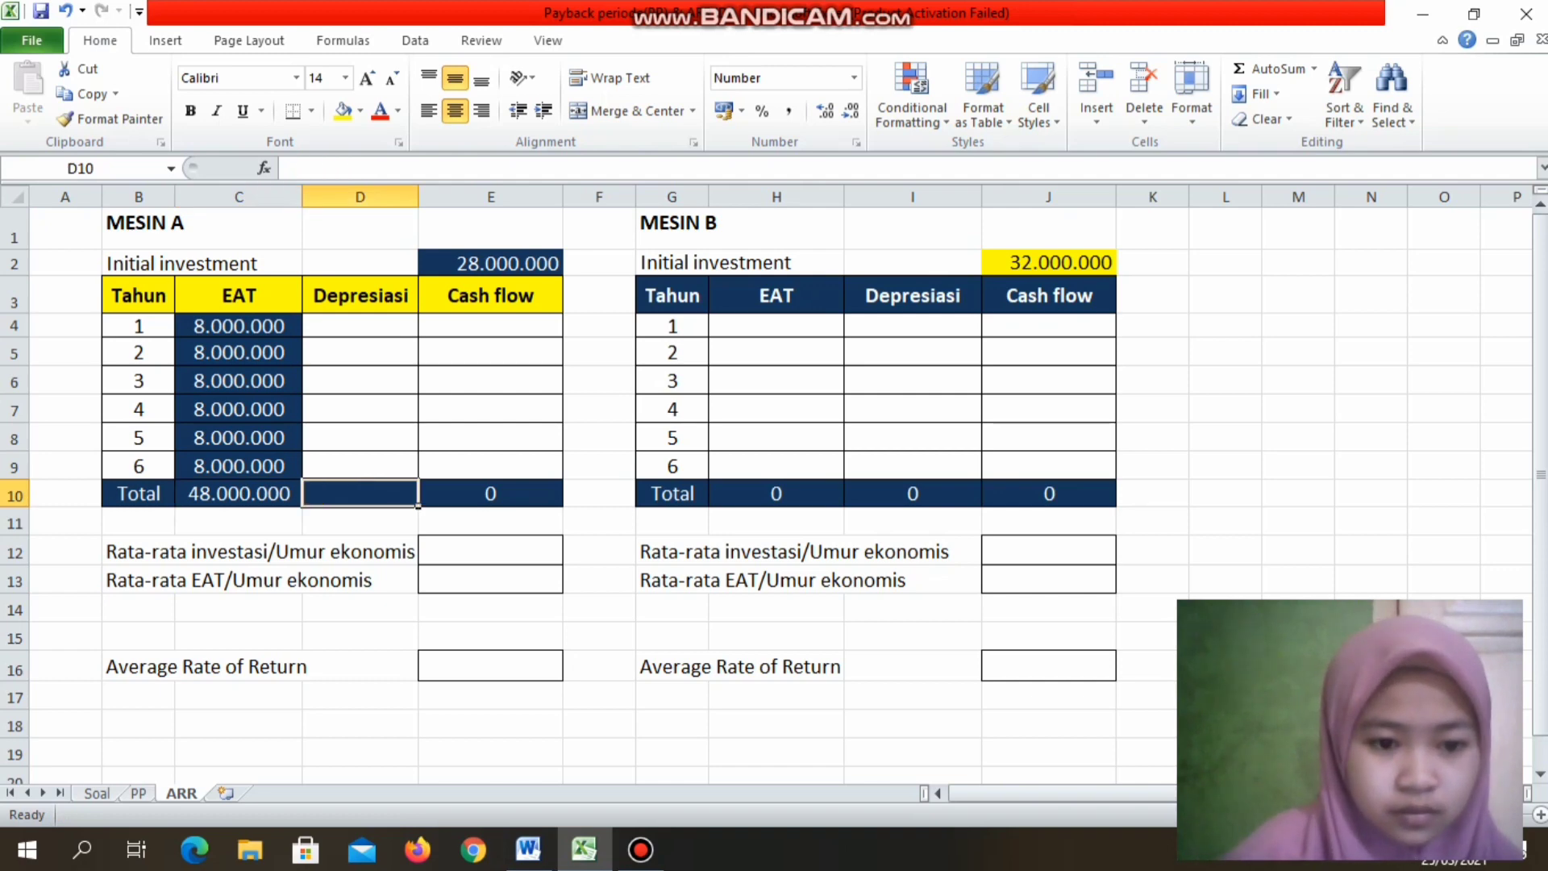
key(Right)
key(Delete)
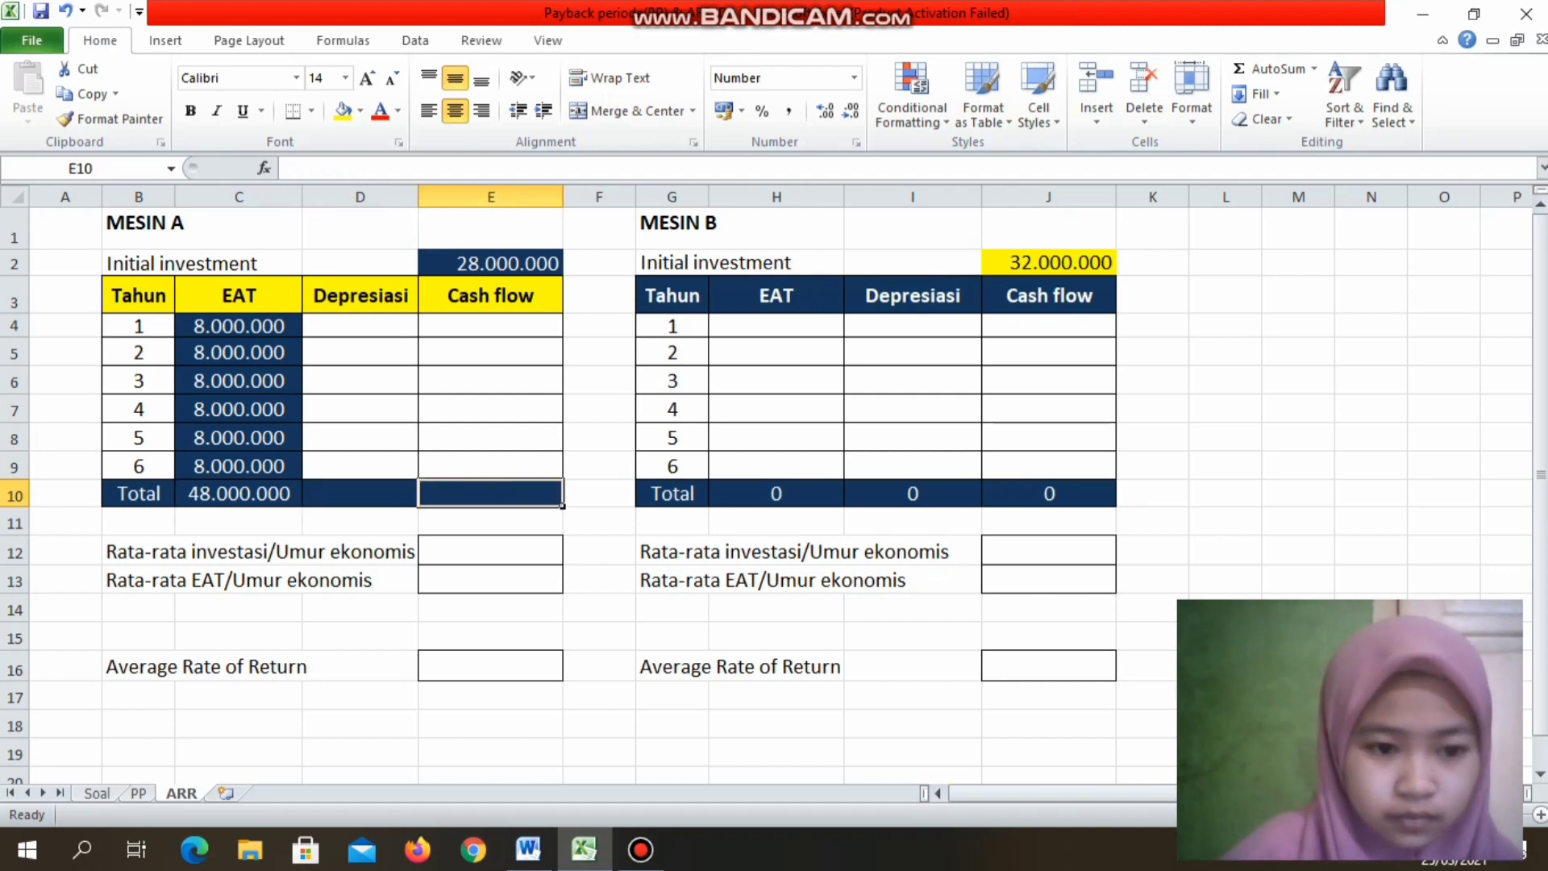
click(239, 493)
key(Delete)
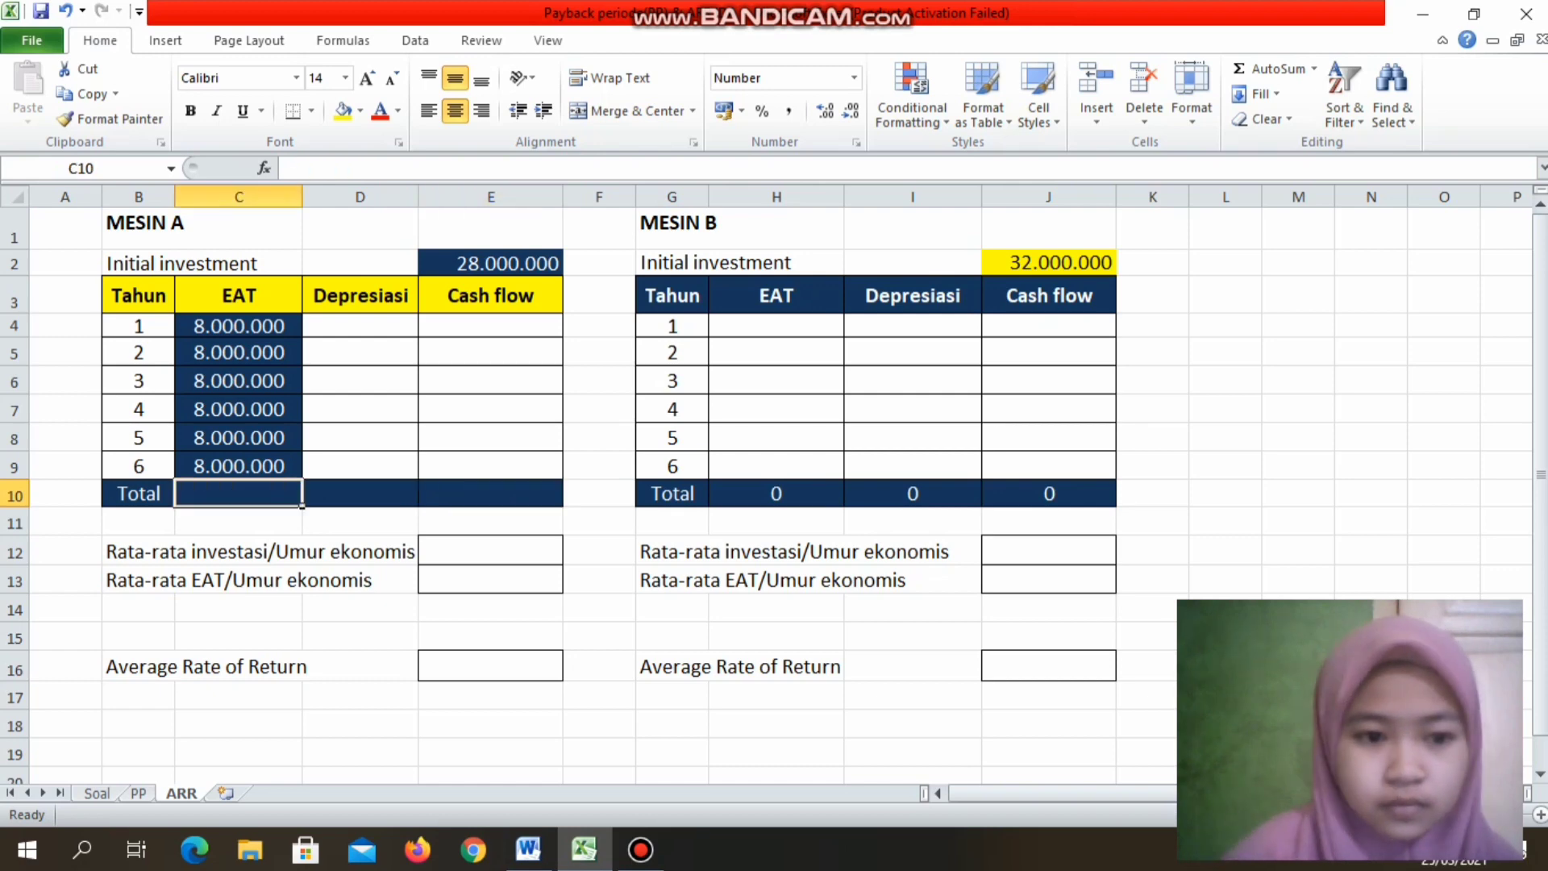
Step: Fill Mesin A's Depresiasi column, D4:D9, with an absolute link to the depreciation on the PP sheet, =PP!$D$4
click(361, 326)
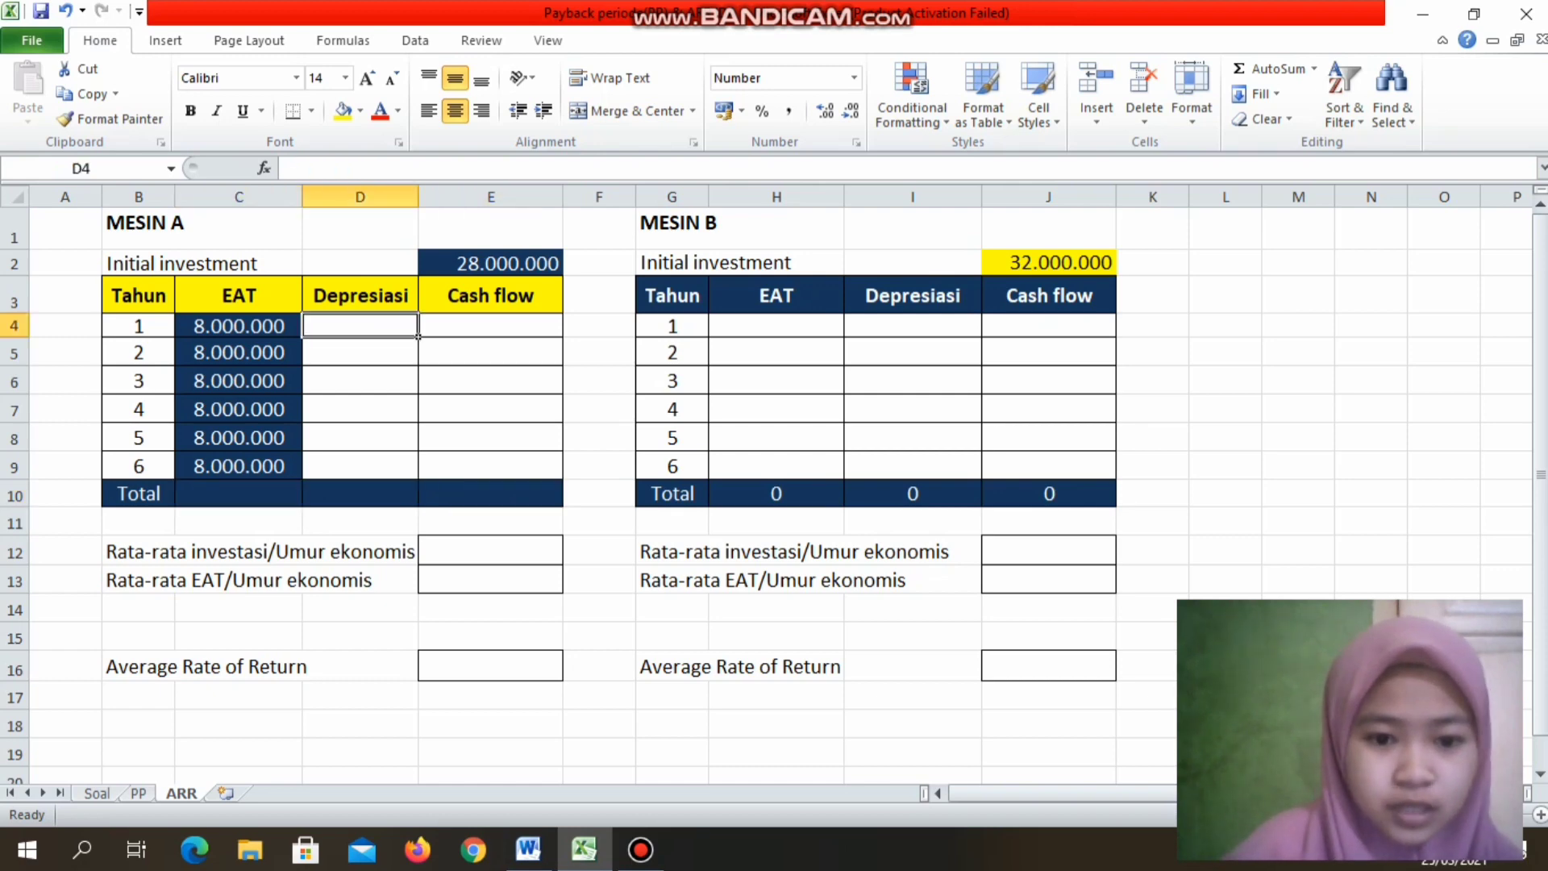
text(=)
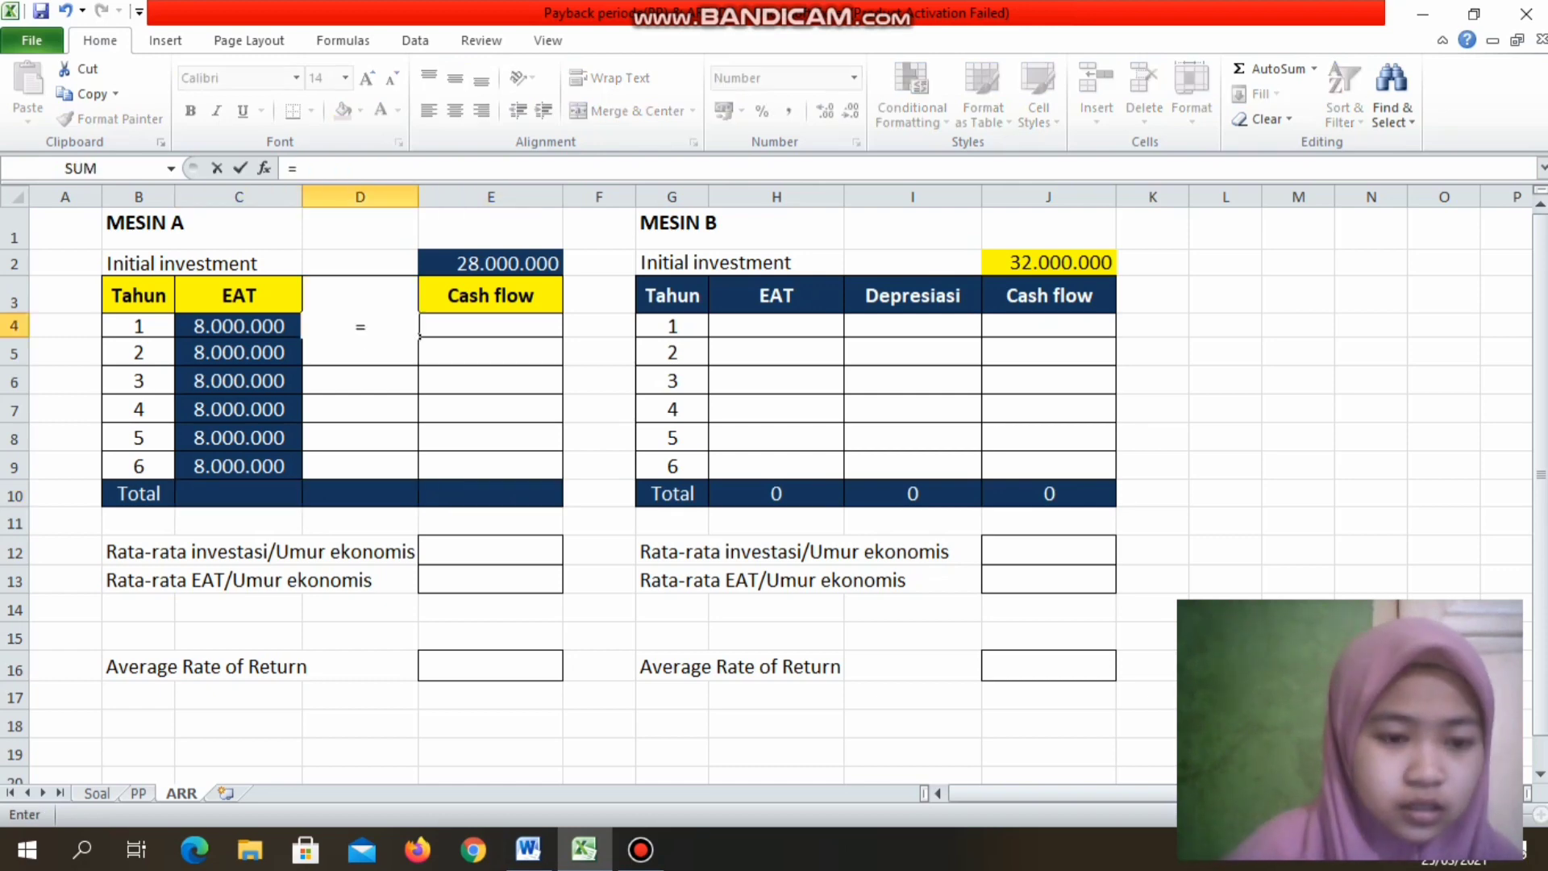
click(138, 793)
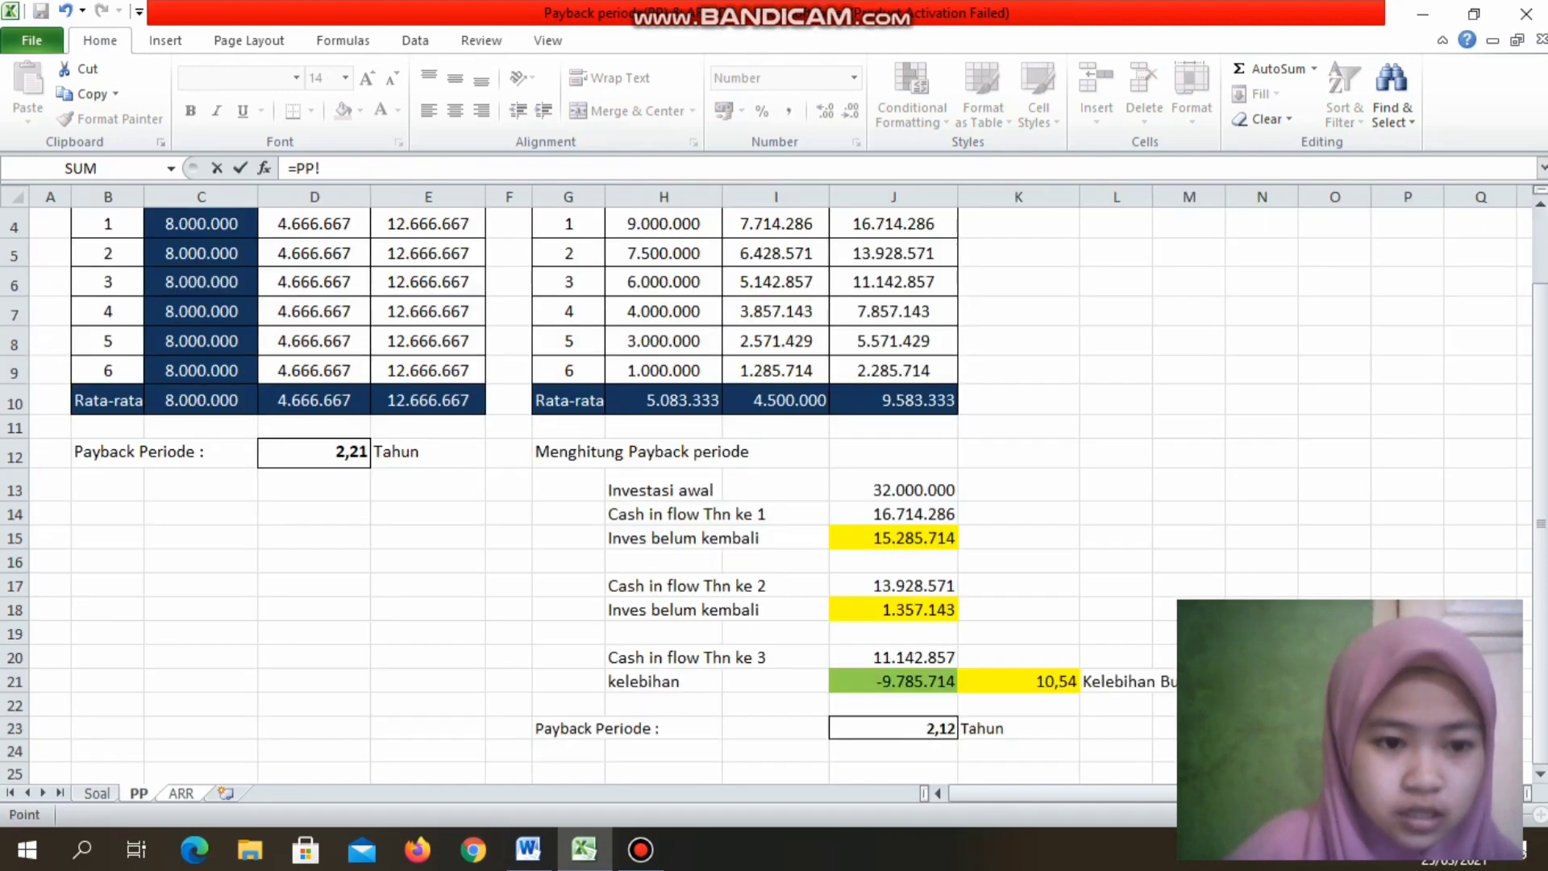
click(314, 224)
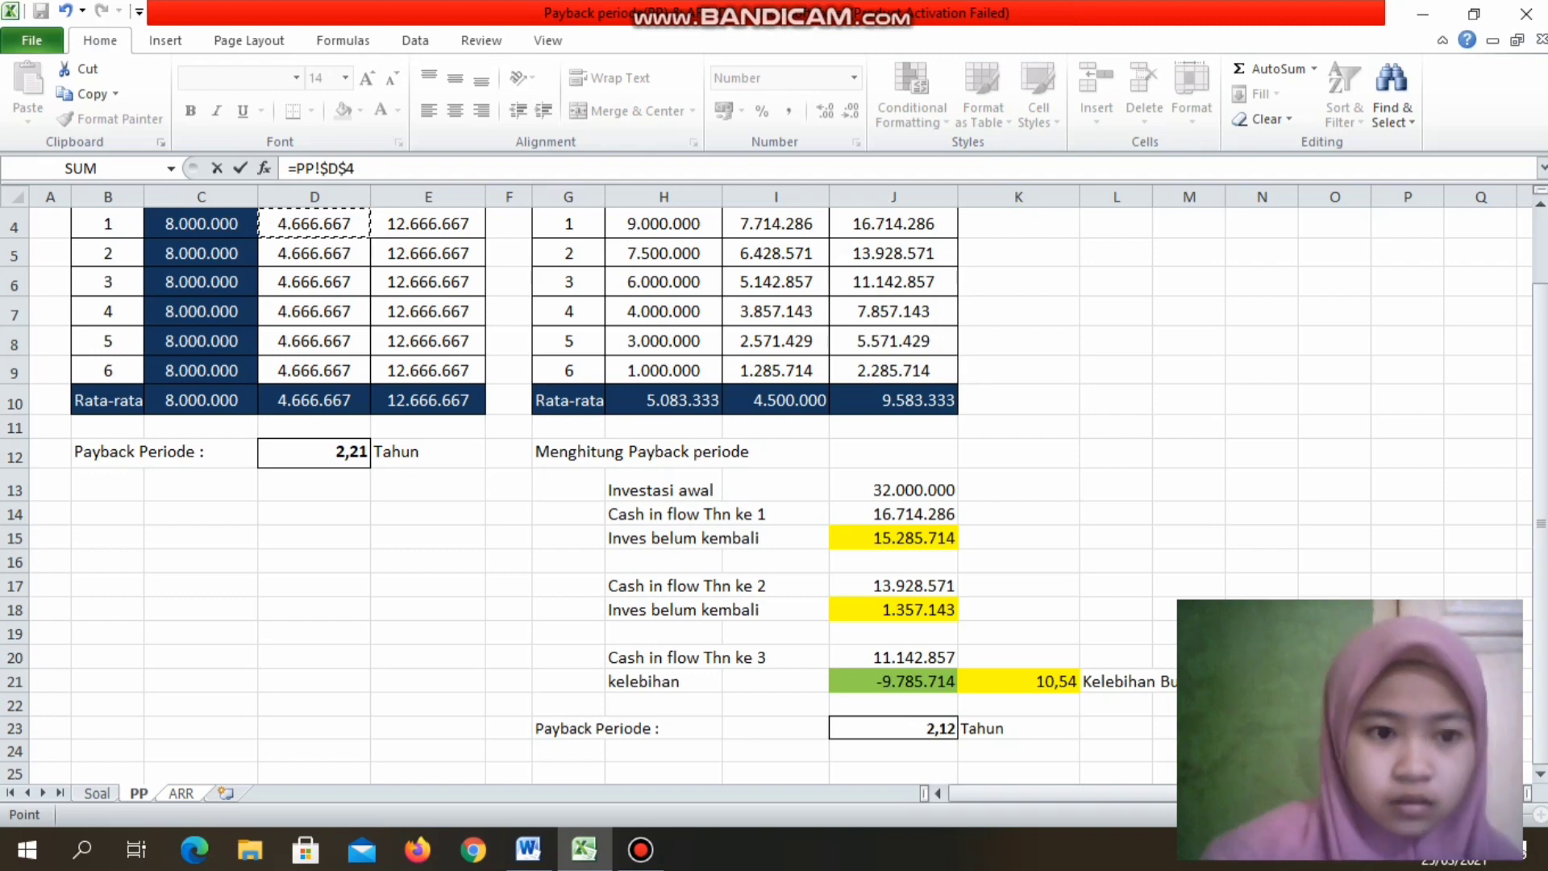
key(Return)
key(Up)
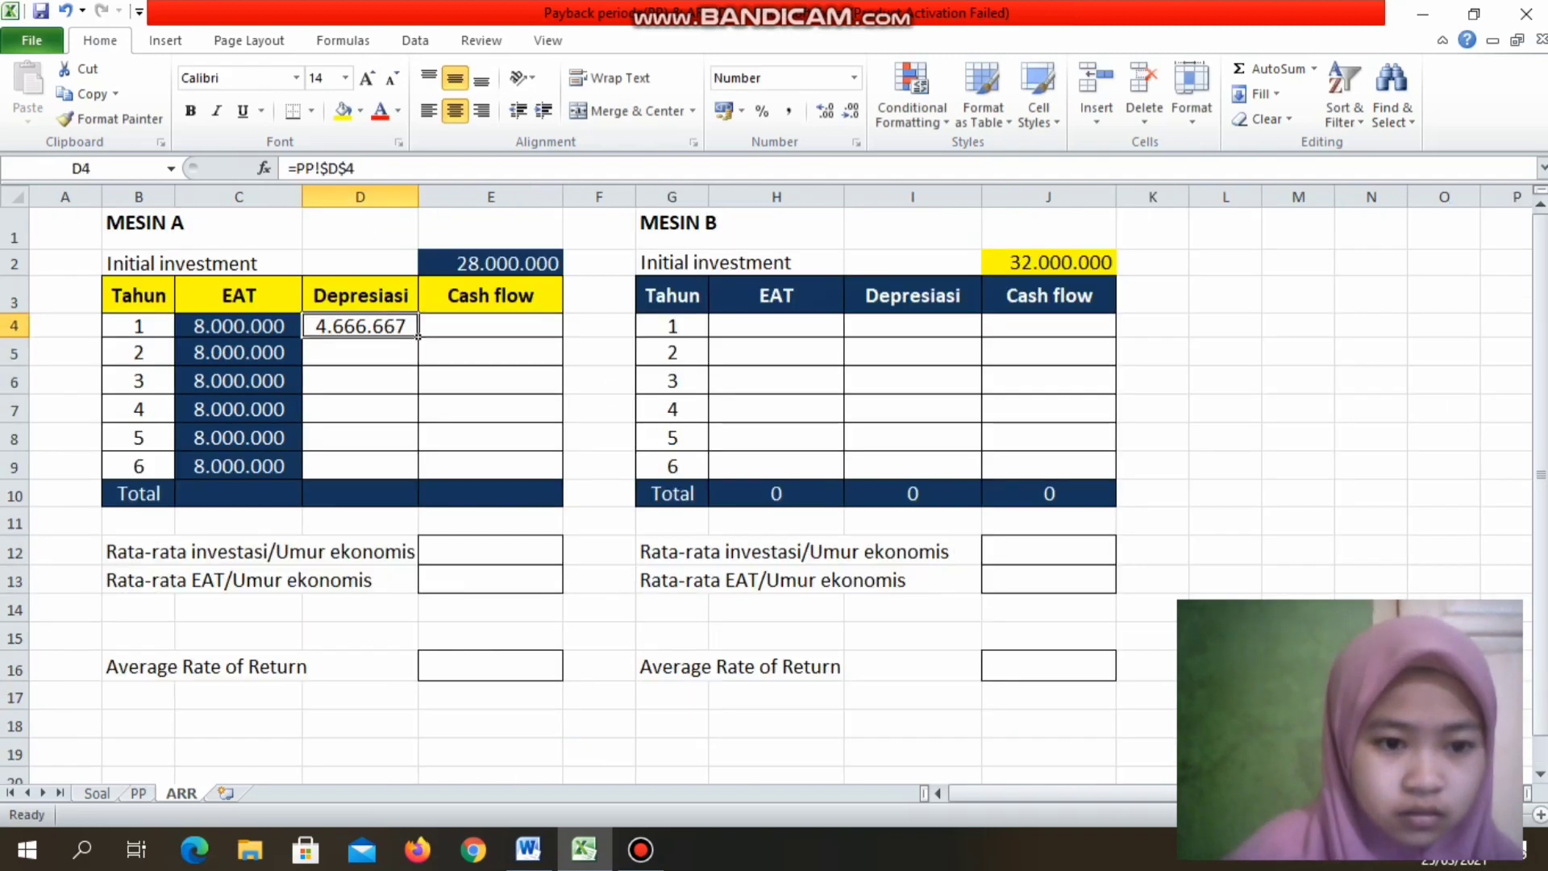
drag(418, 337, 418, 476)
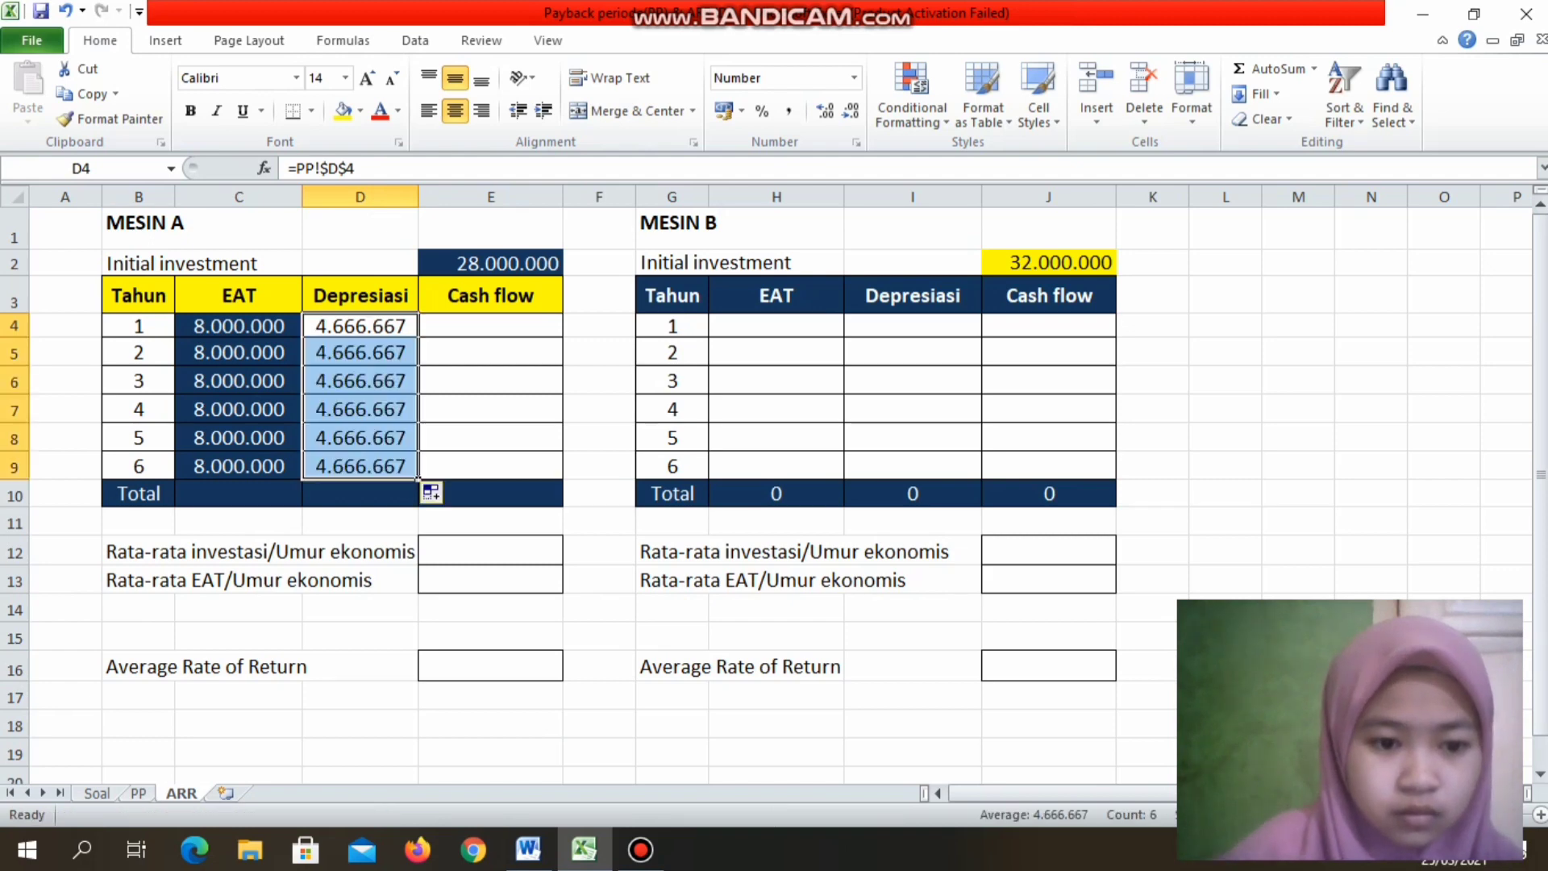
Step: Fill Mesin A's Cash flow column, E4:E9, with an absolute link to the cash flow on the PP sheet, =PP!$E$4
click(484, 467)
click(490, 326)
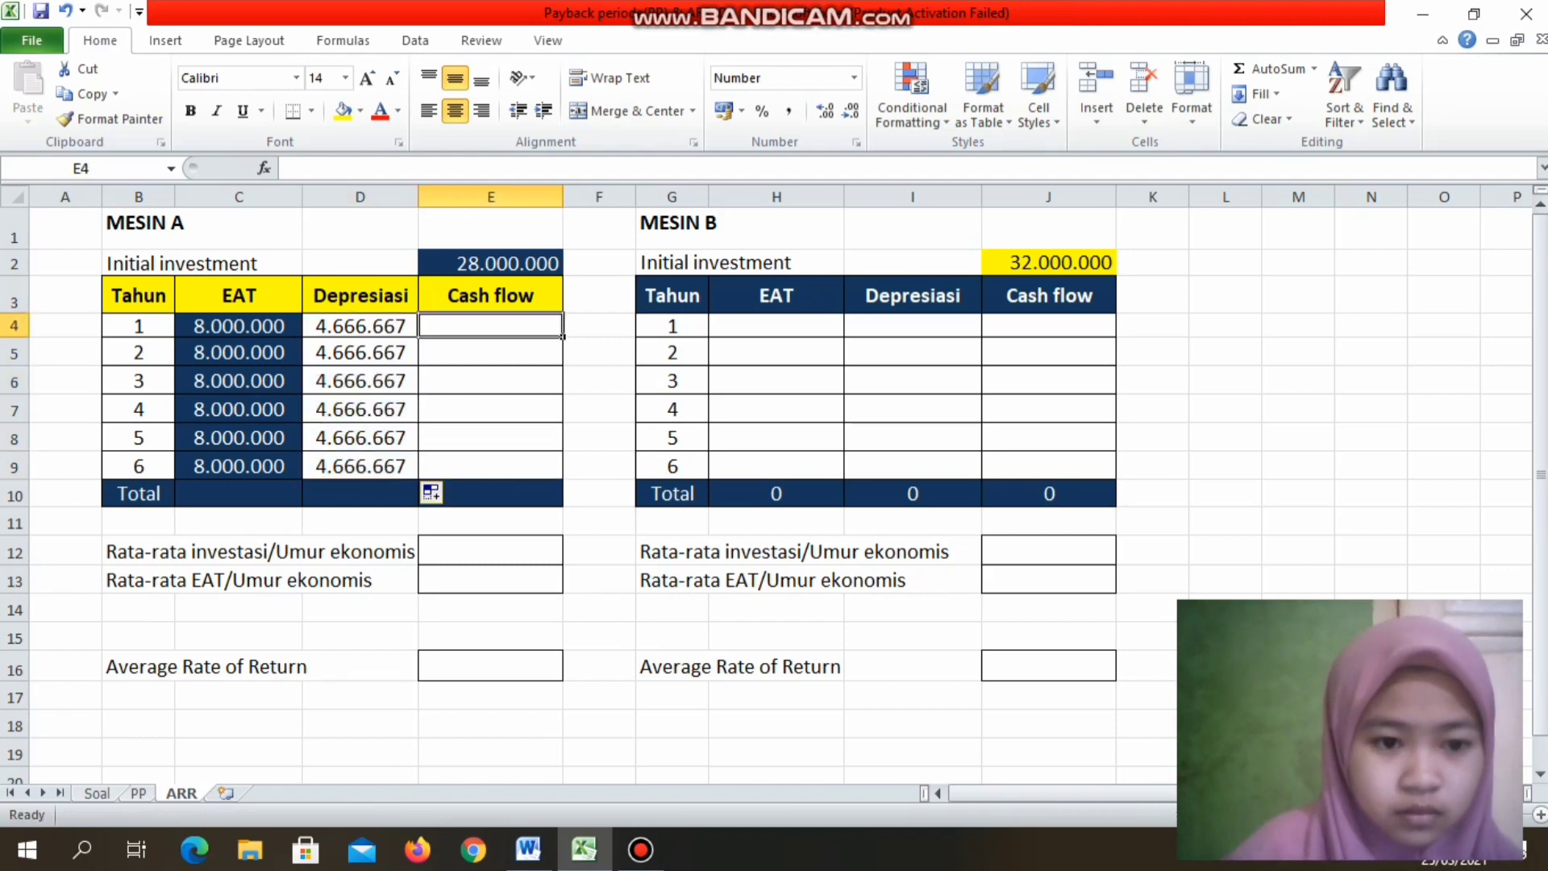
text(=)
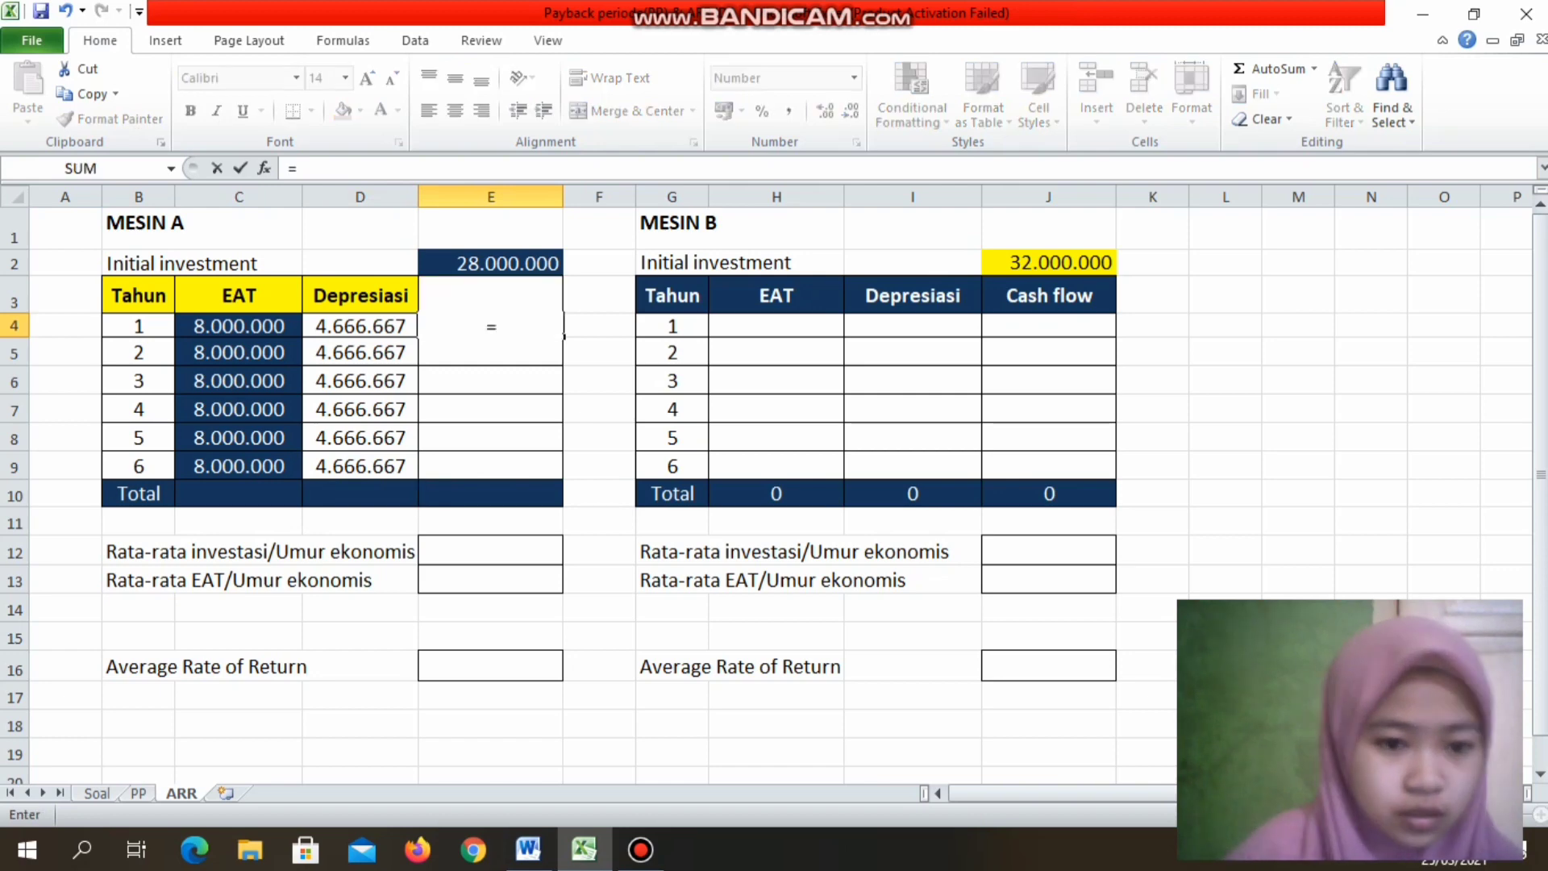
key(ctrl+Page_Up)
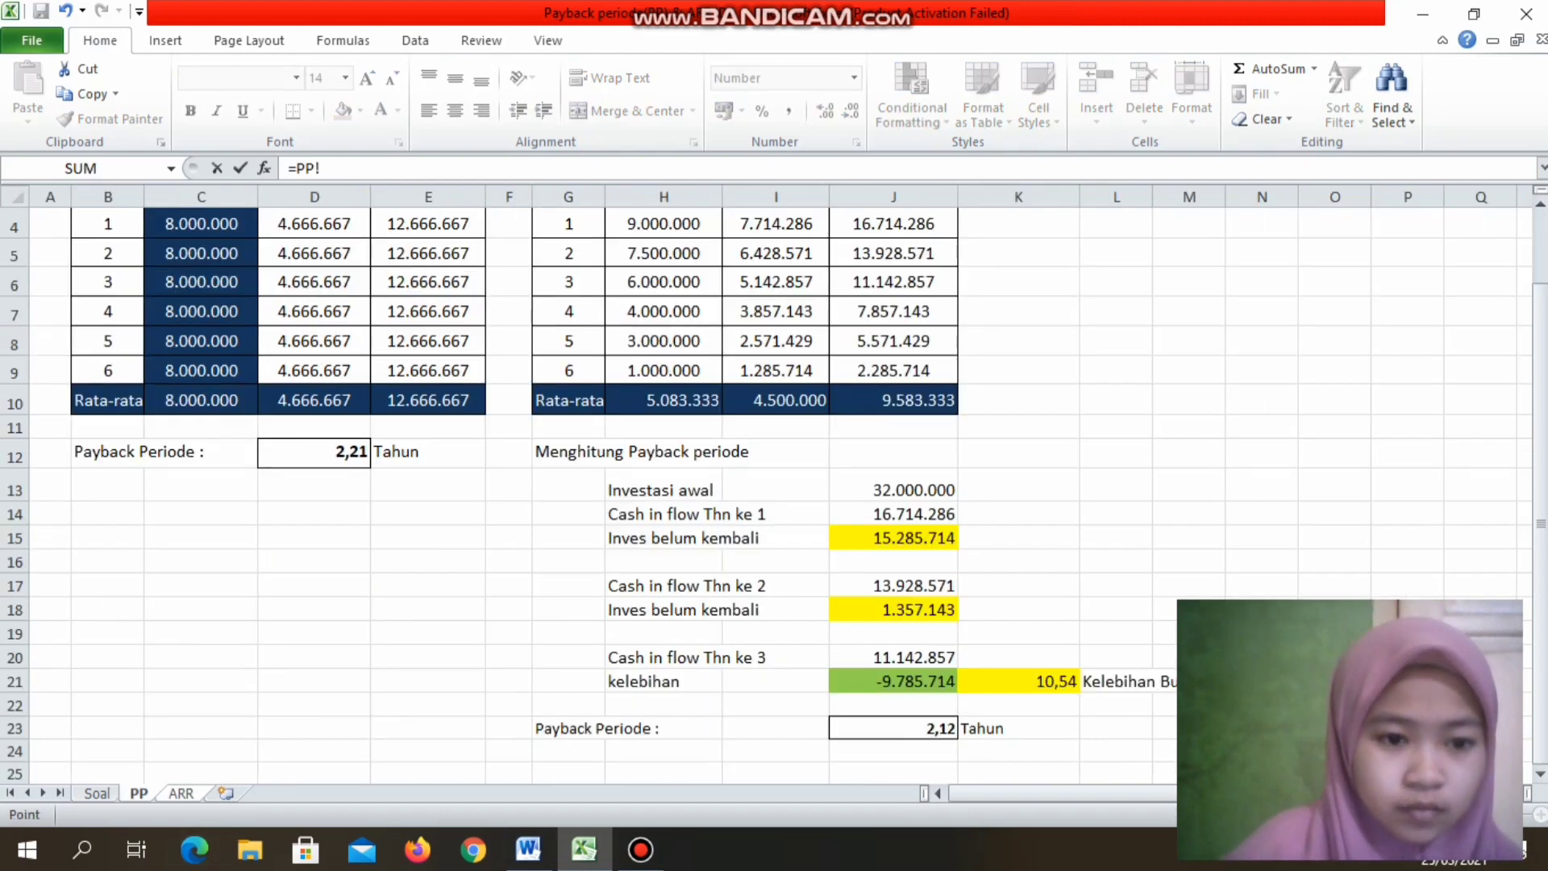
click(428, 224)
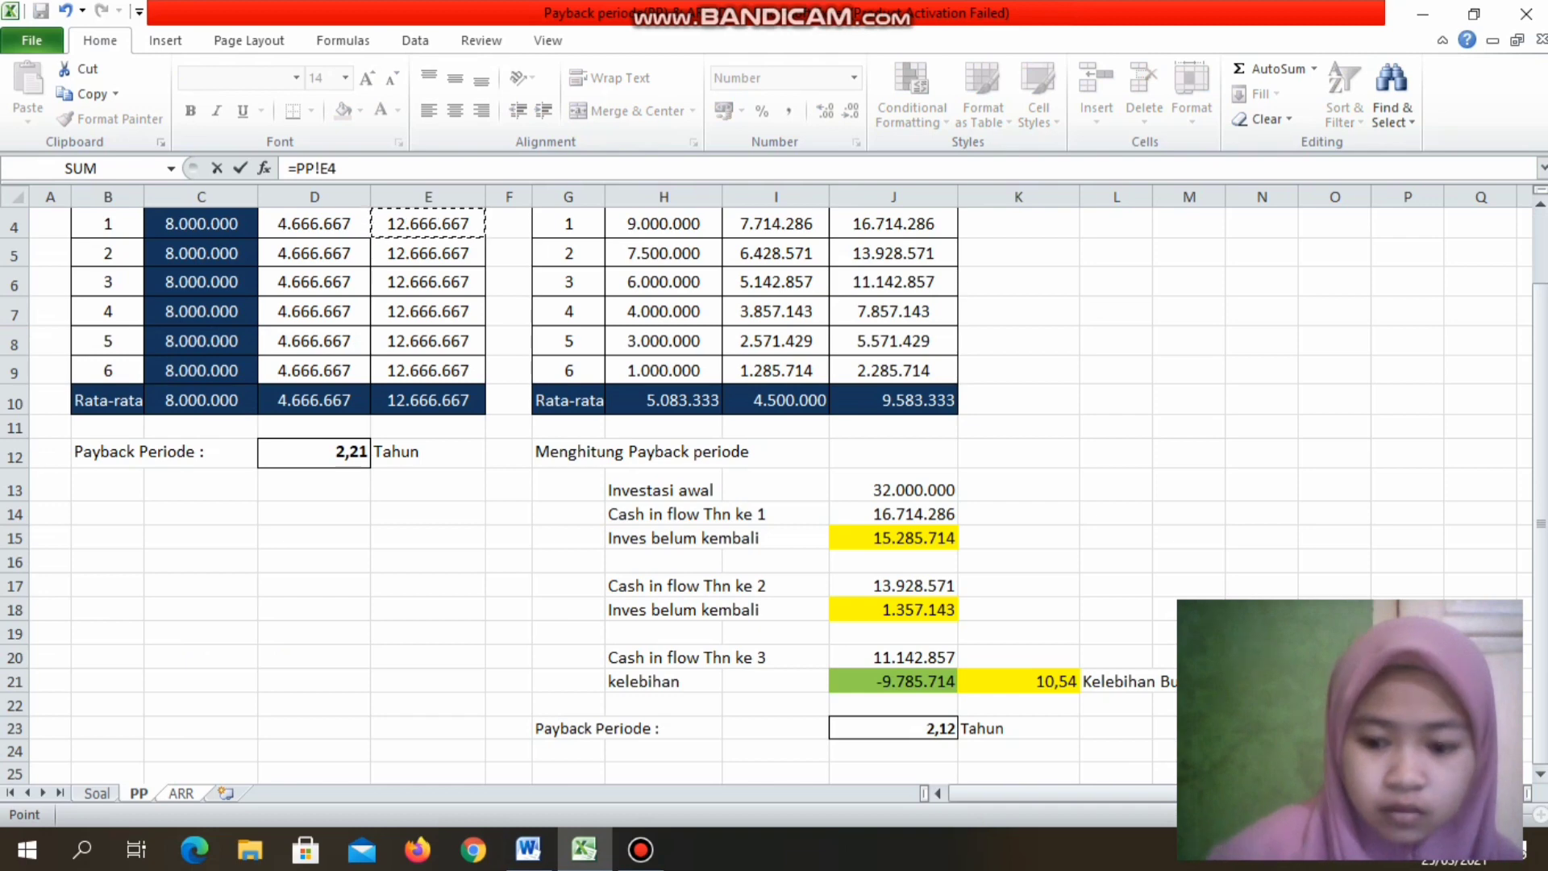
key(F4)
key(Return)
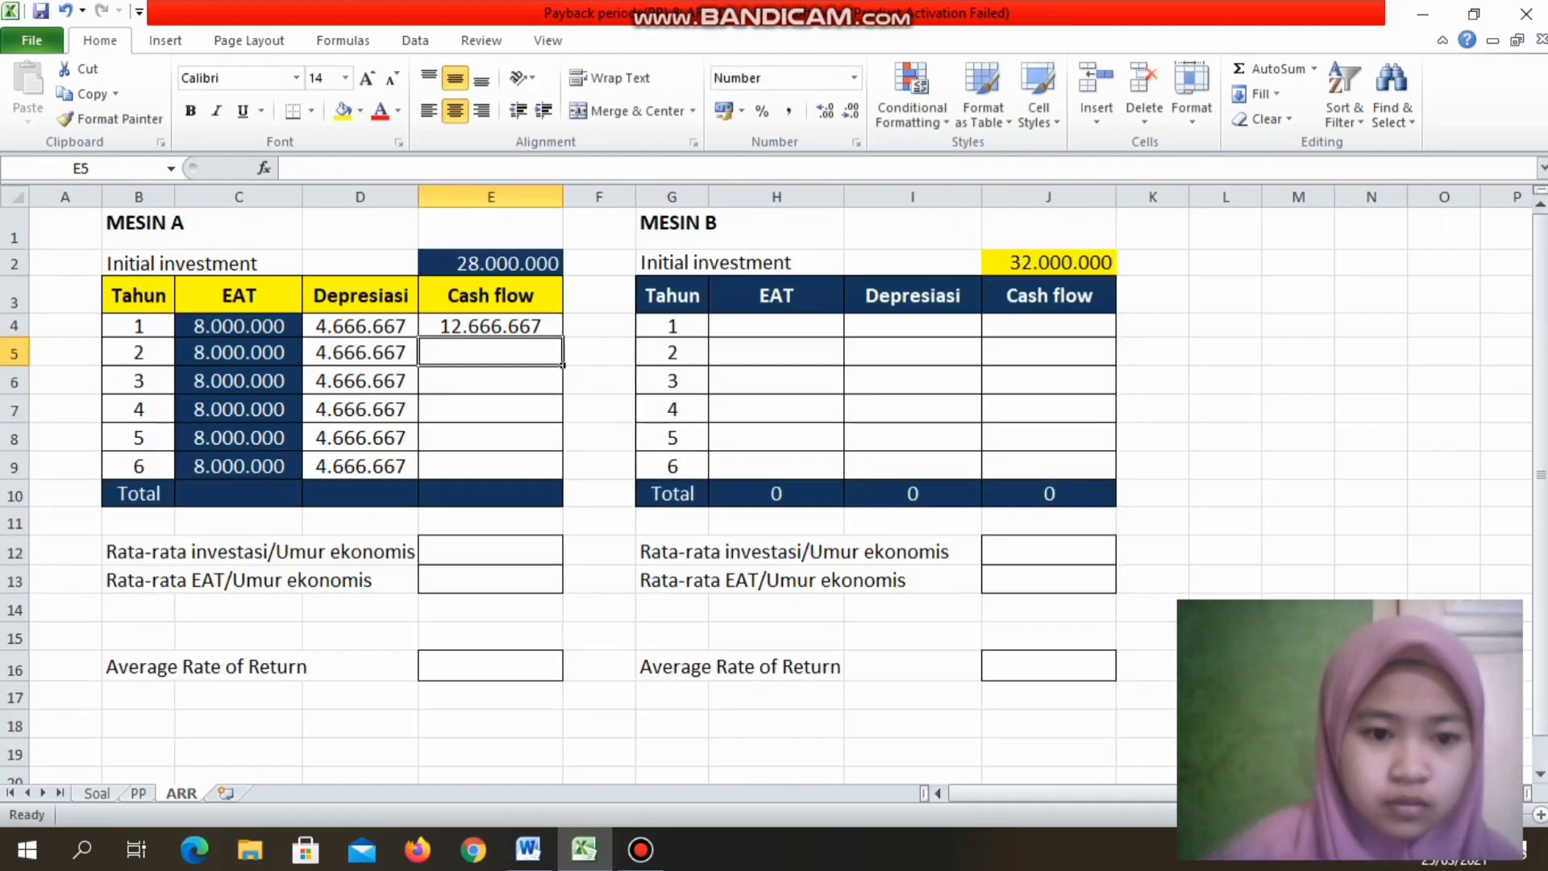
click(490, 325)
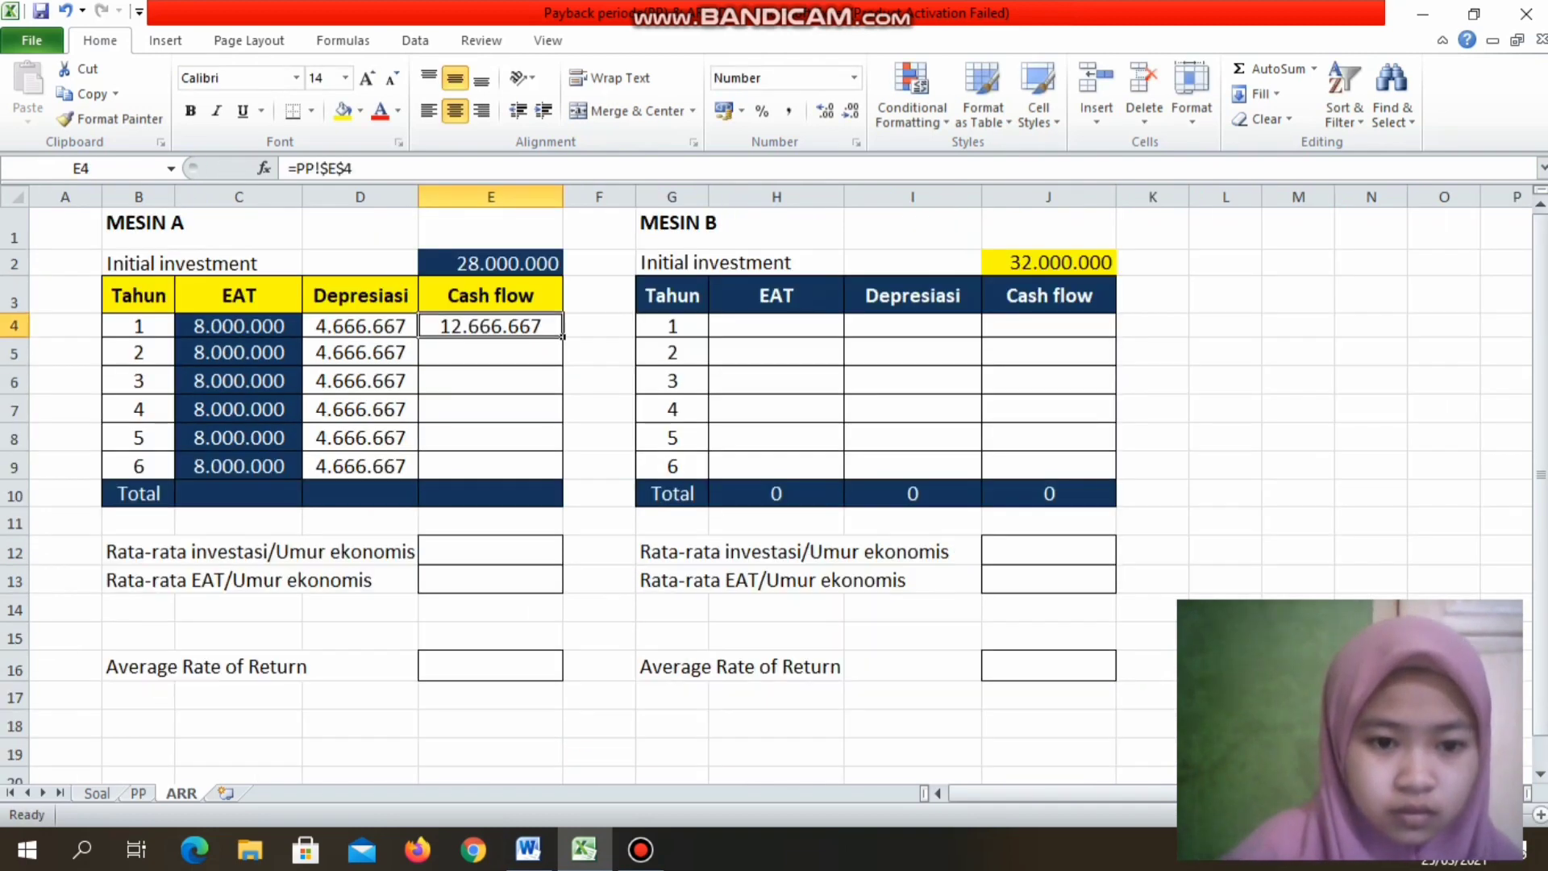
drag(563, 336, 563, 477)
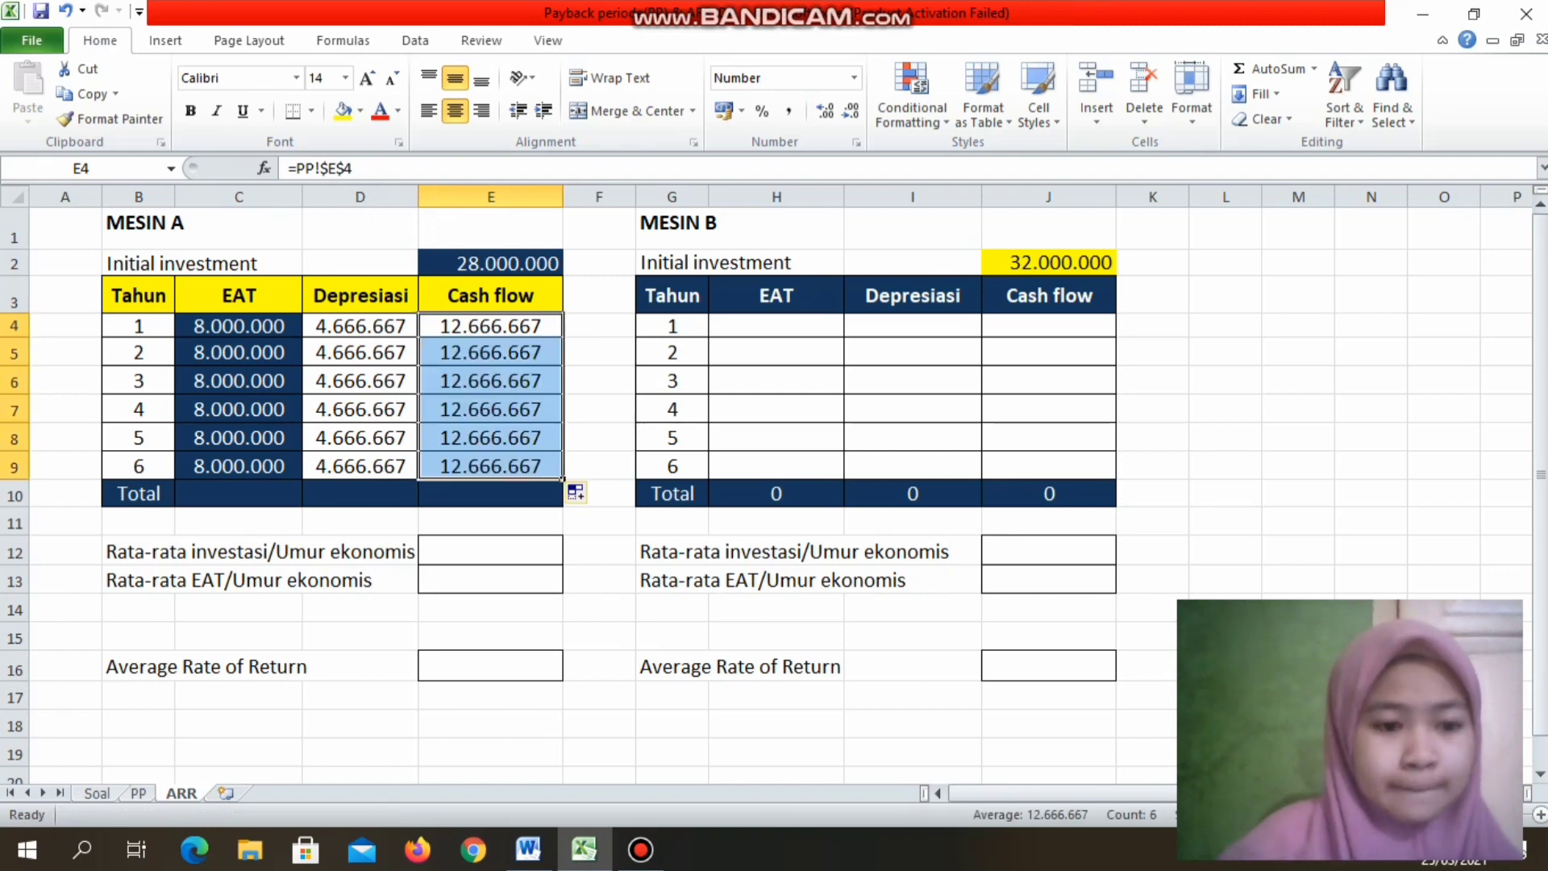
Step: Total Mesin A's EAT in C10 with =SUM(C4:C9) and copy the formula across to the Depresiasi and Cash flow totals in D10:E10
click(239, 493)
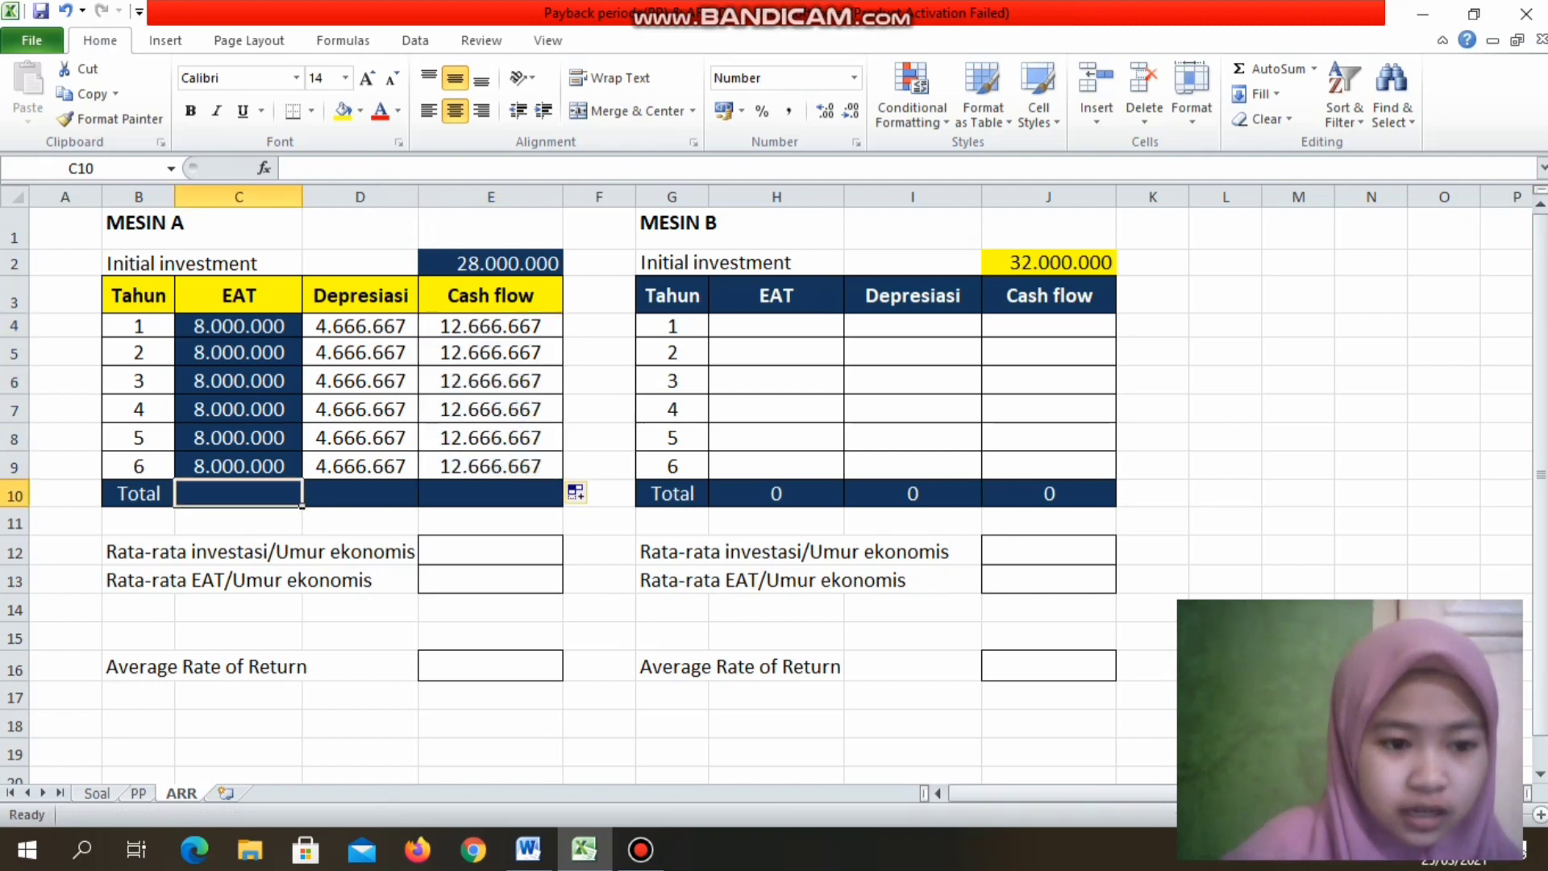
drag(239, 325, 239, 466)
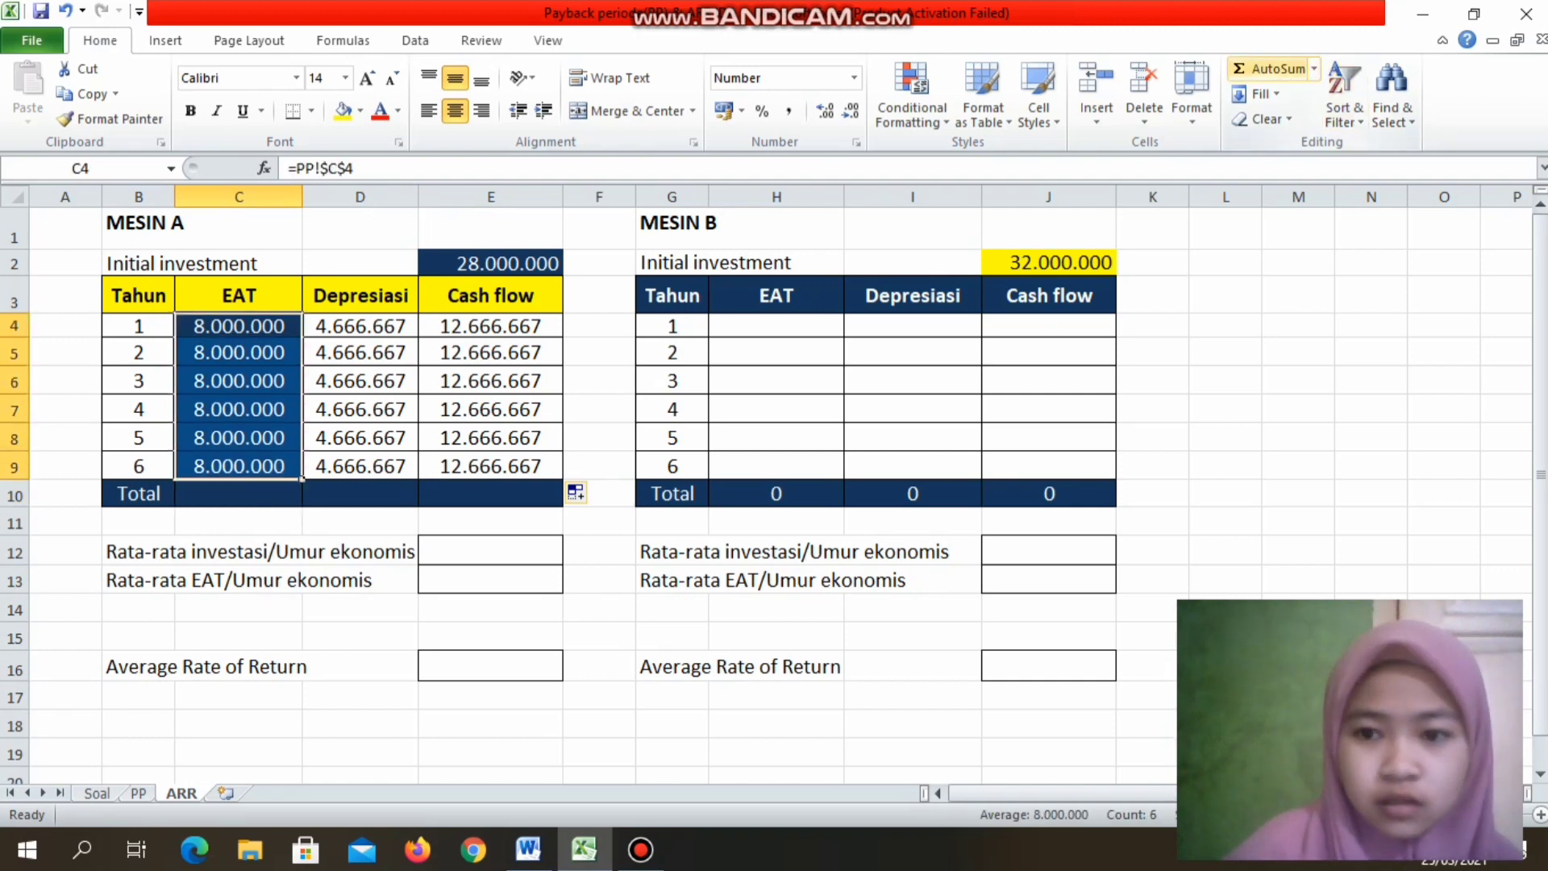
click(1266, 69)
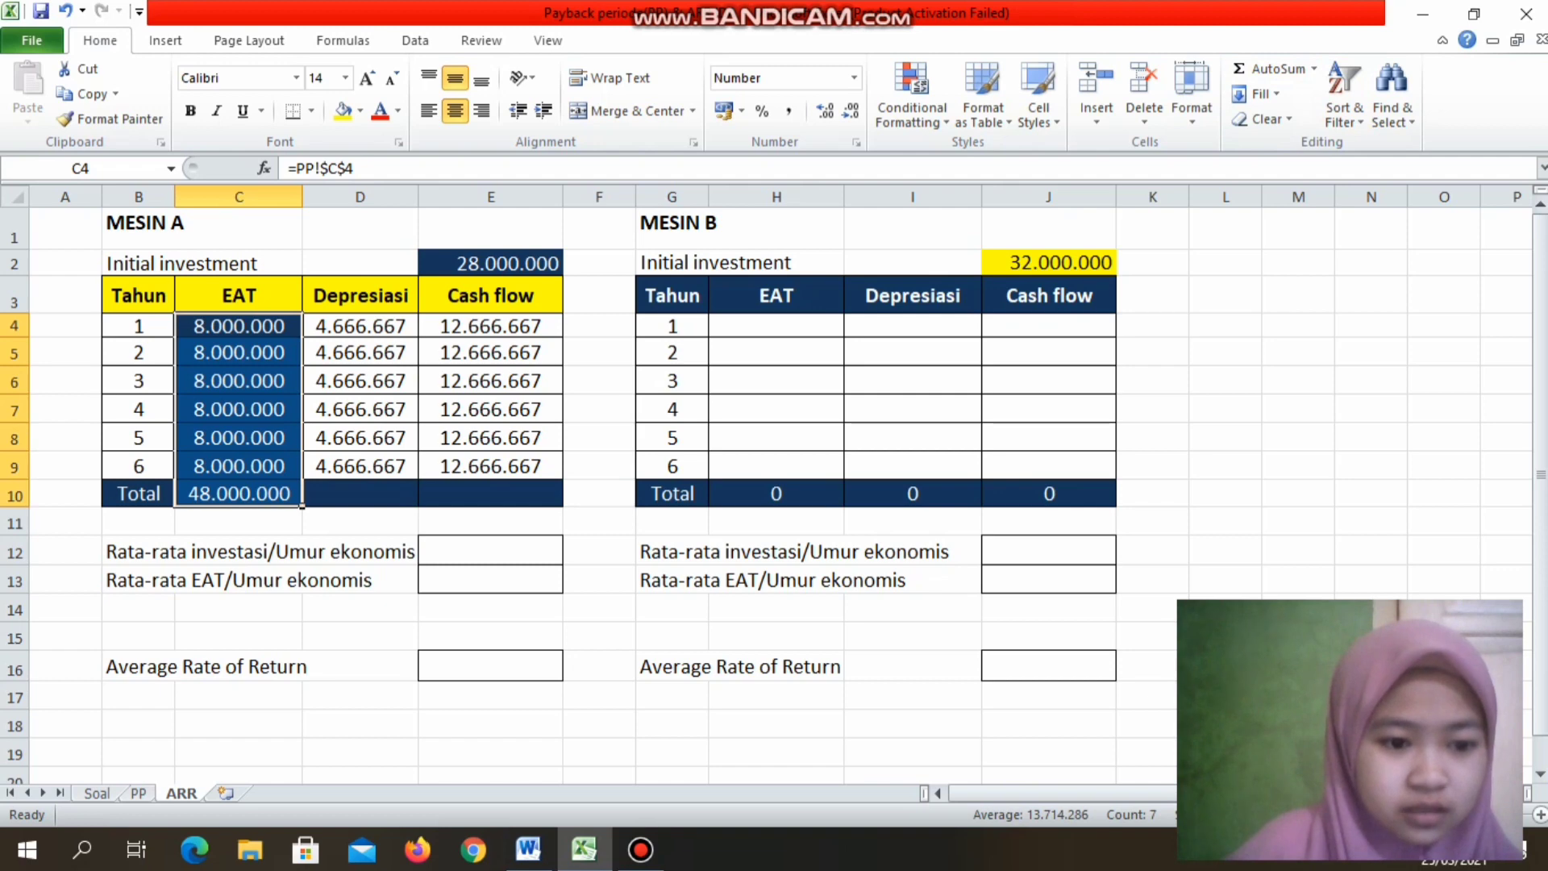
click(239, 523)
drag(238, 493, 491, 494)
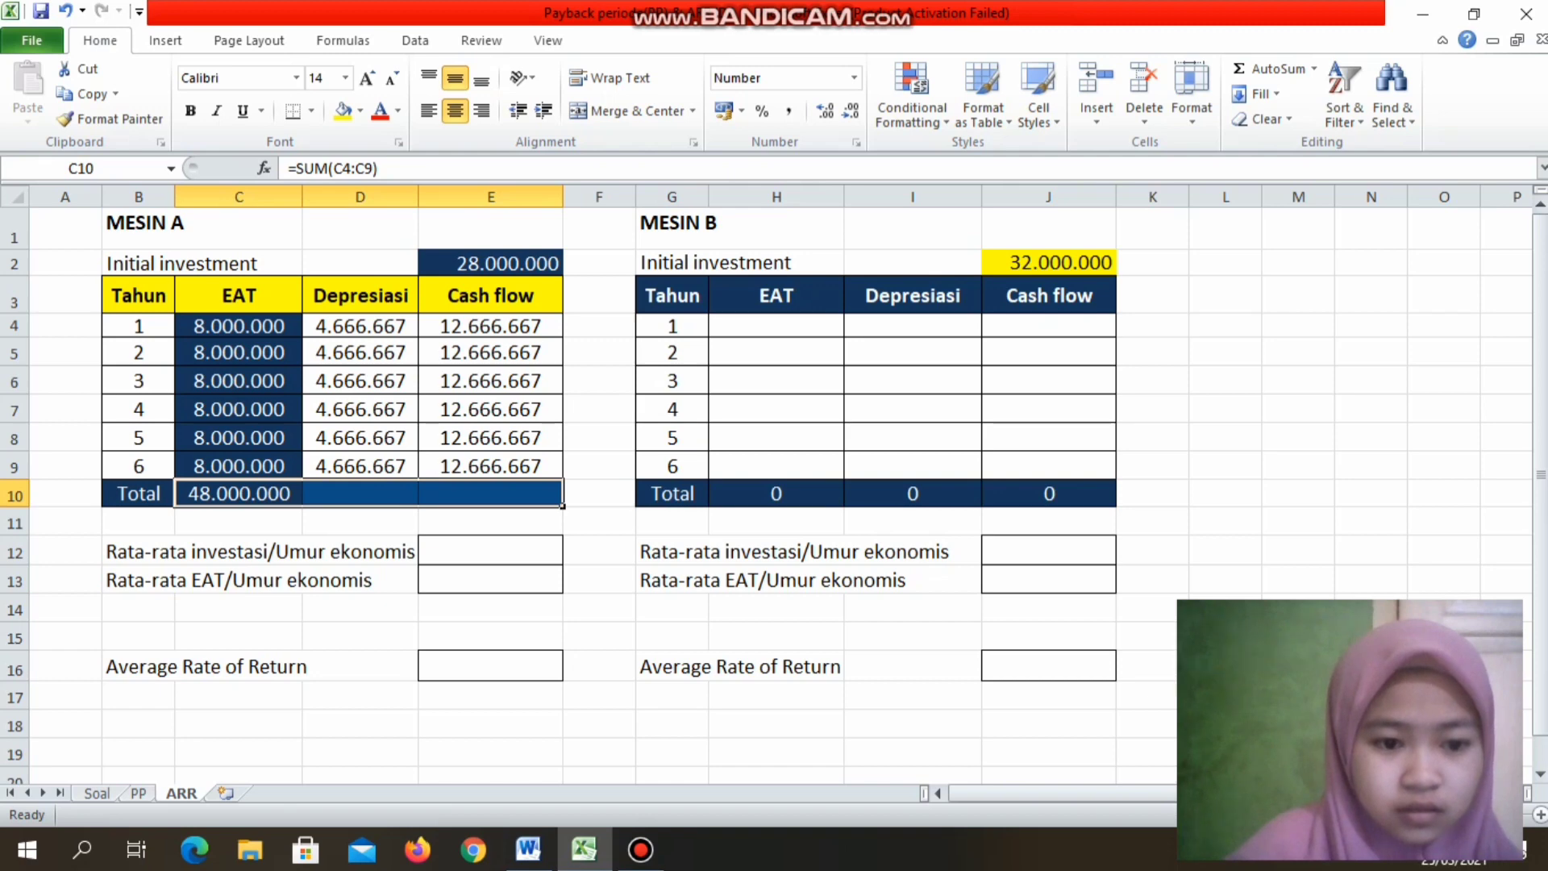
click(491, 522)
click(238, 494)
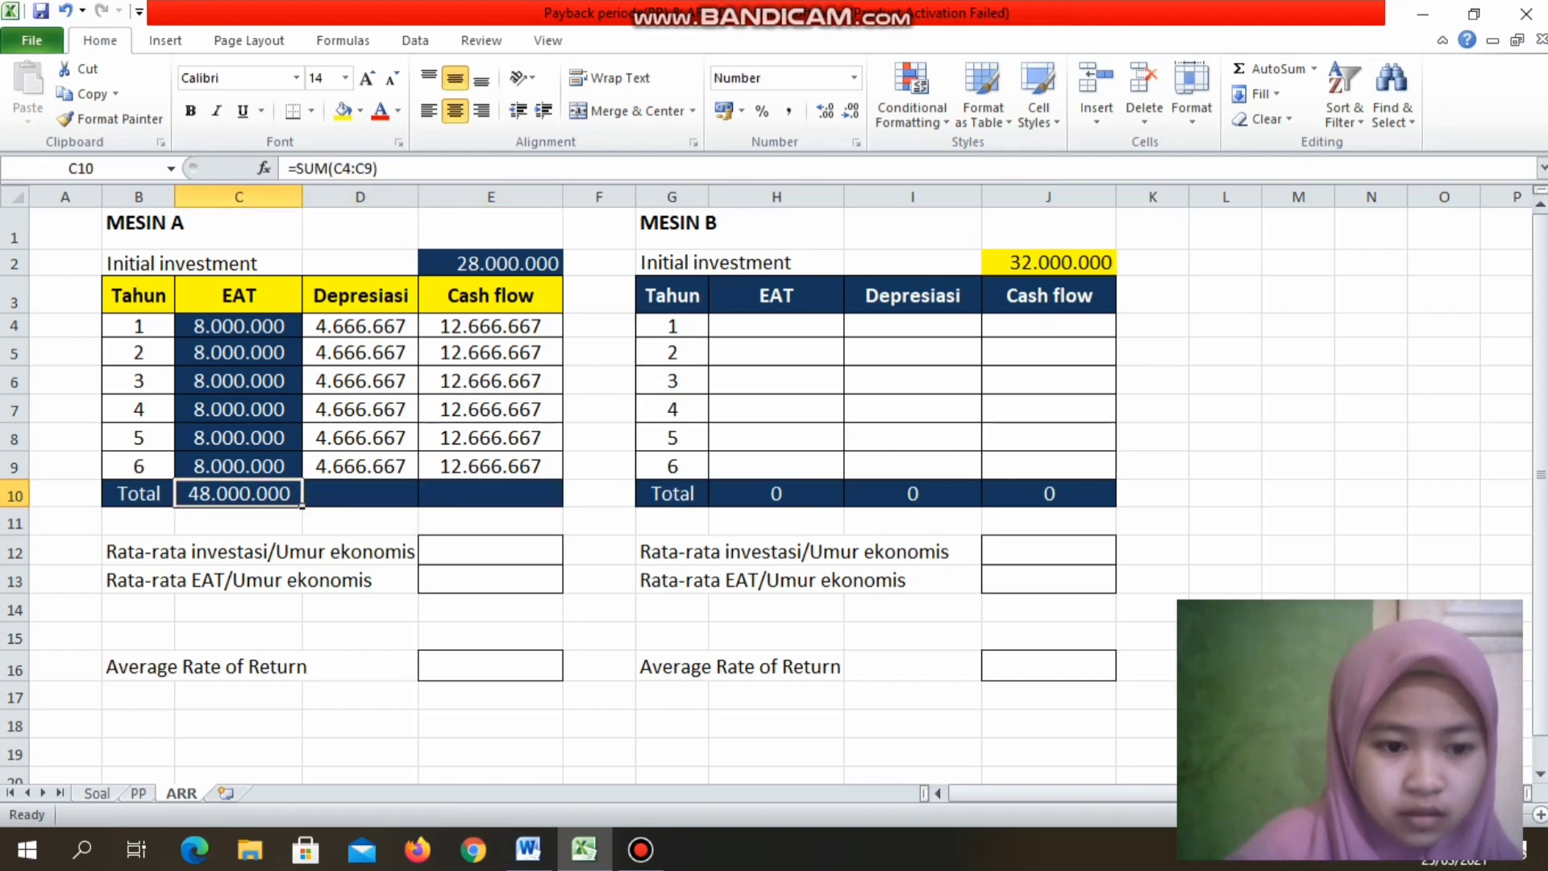
drag(303, 506, 564, 506)
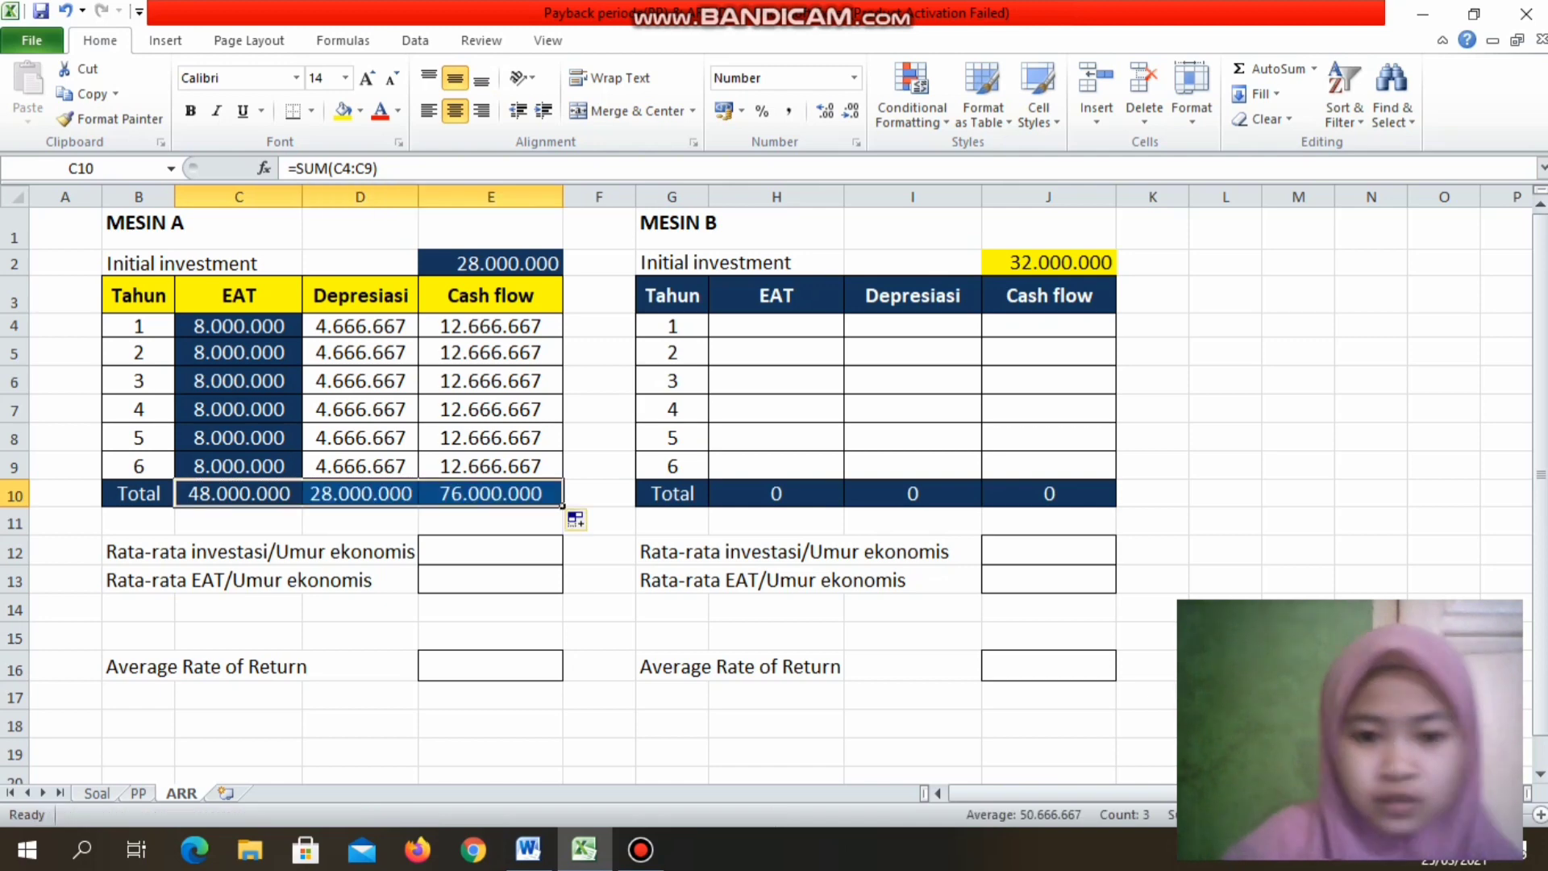
Step: Clear the Total row formulas of the Mesin B table in H10:J10
click(776, 326)
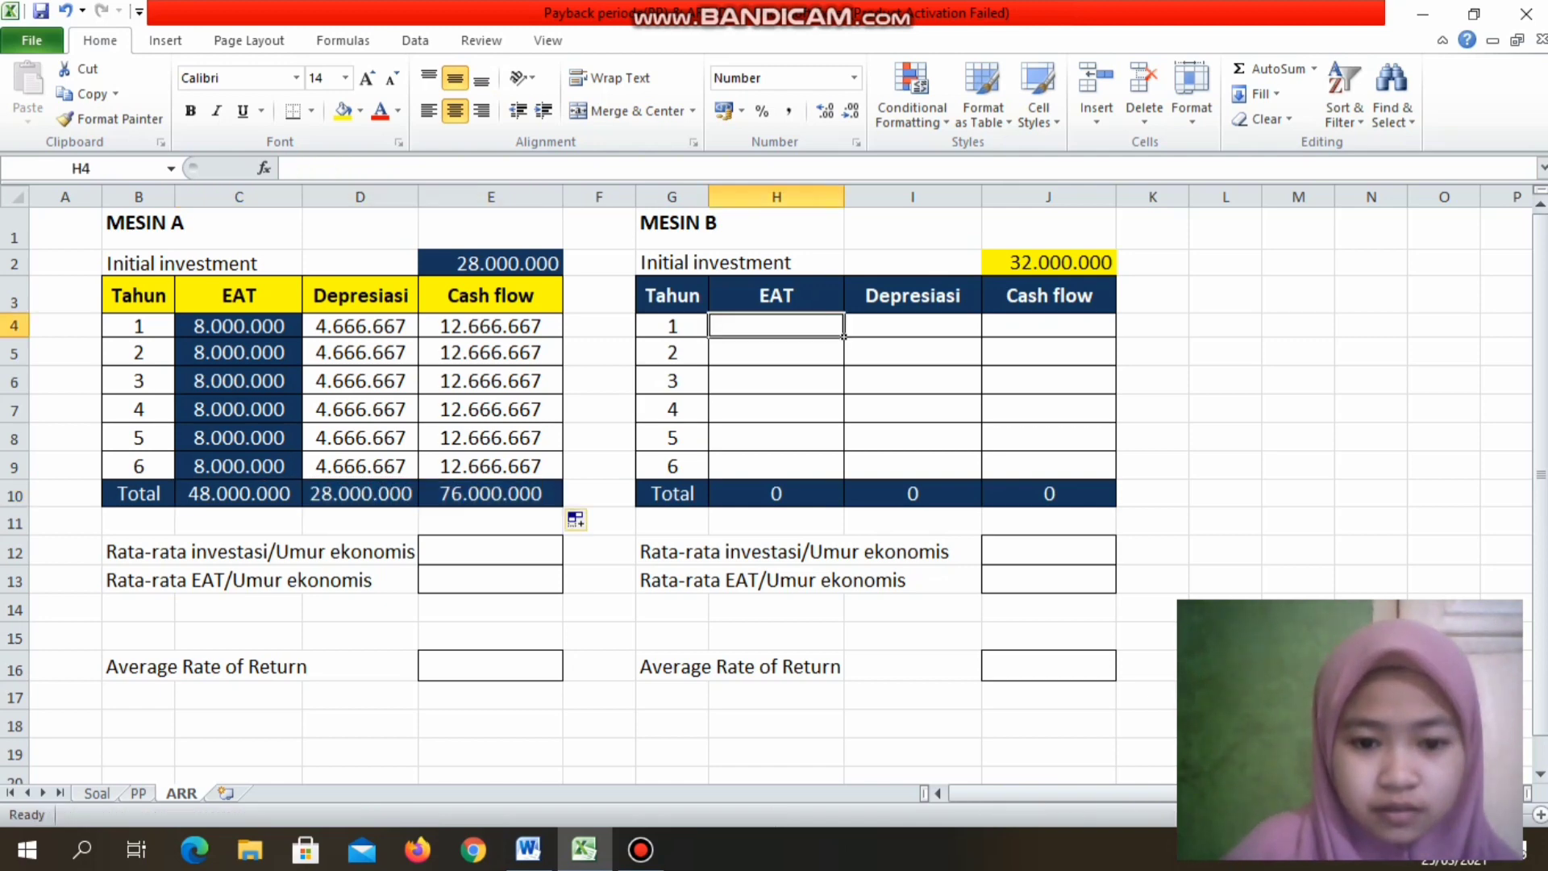
click(838, 500)
key(Delete)
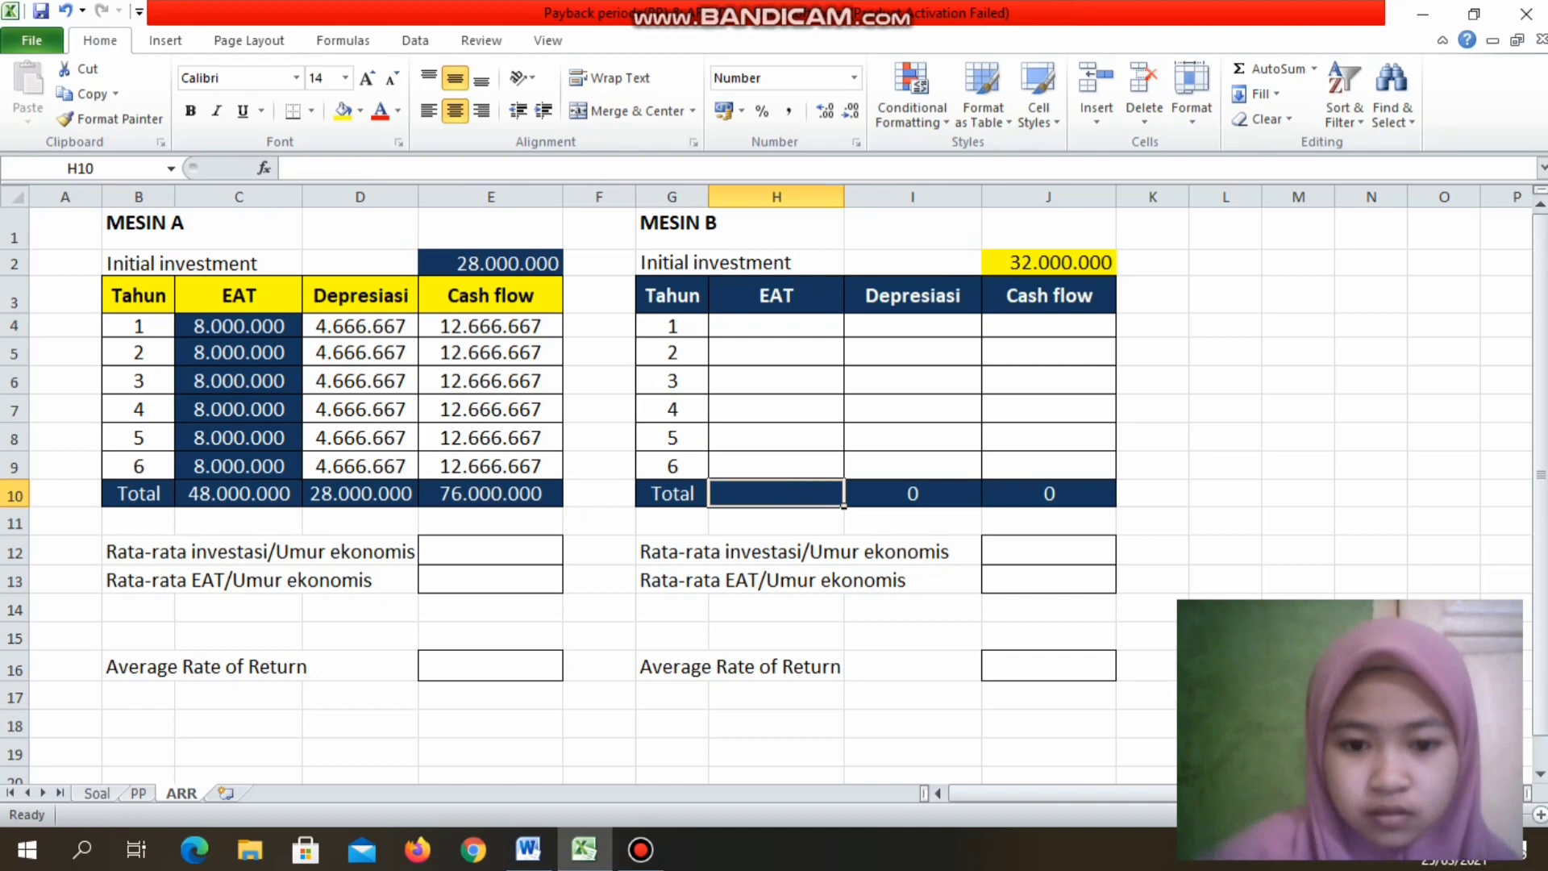
key(Right)
key(Delete)
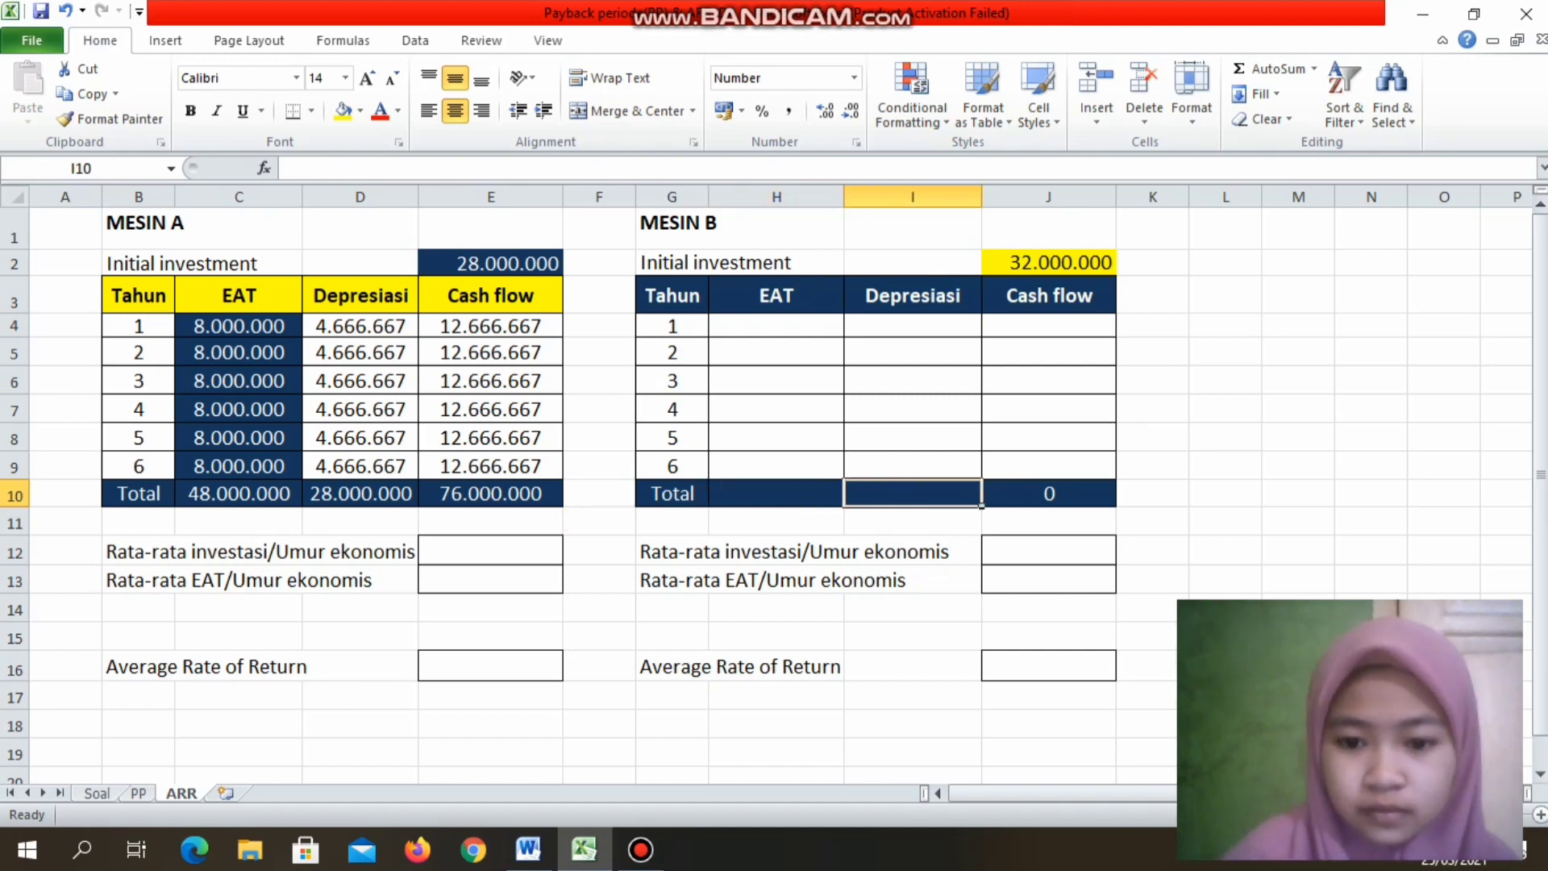
key(Right)
key(Delete)
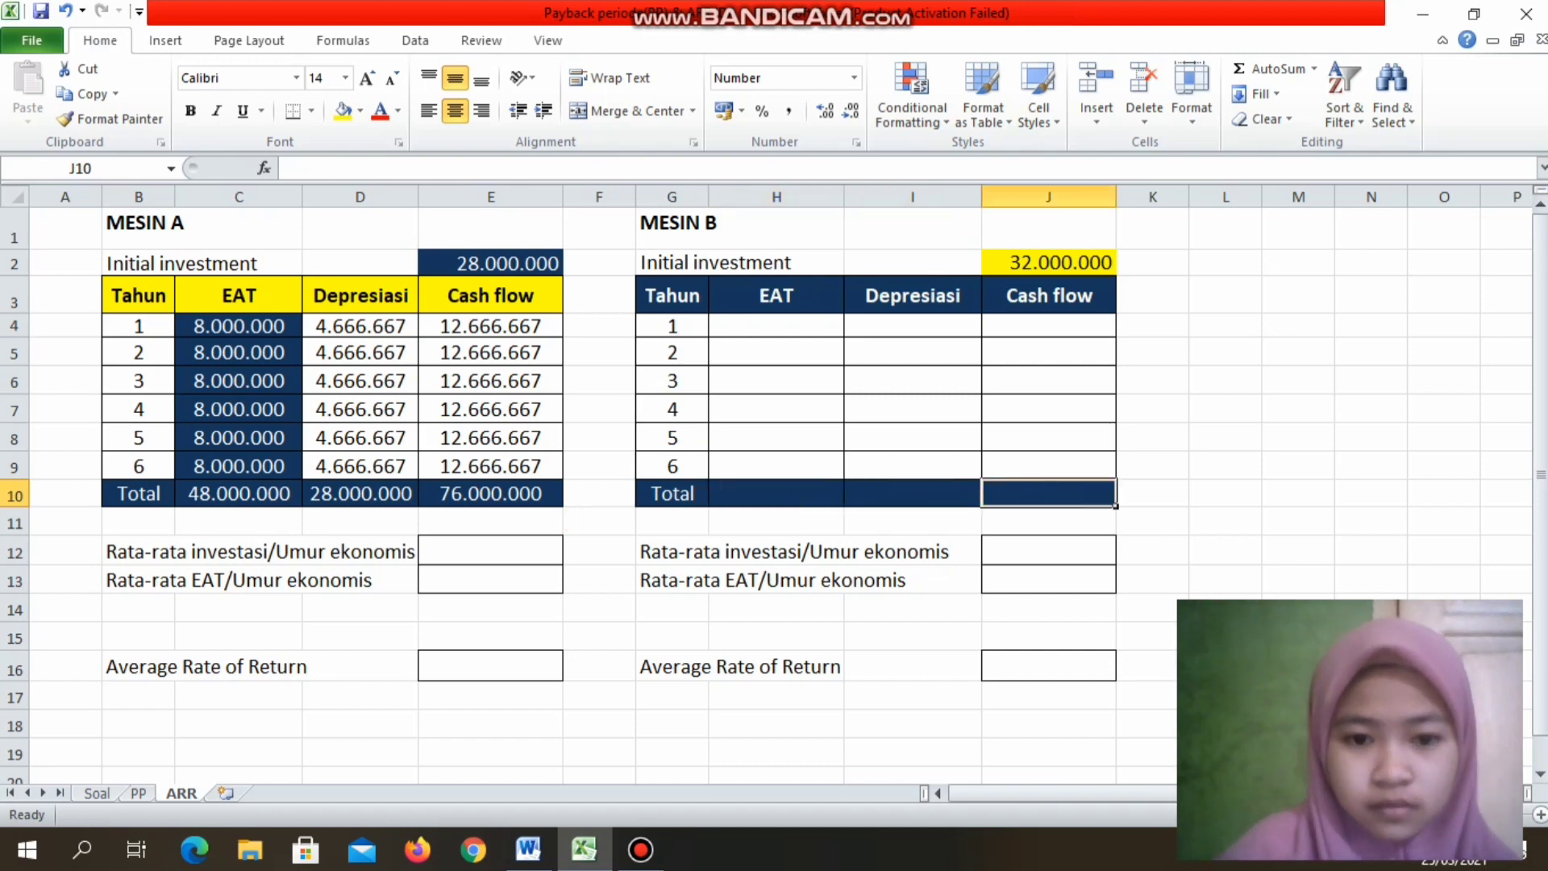
Step: Link Mesin B's EAT for years 1 to 3, H4:H6, to the PP sheet with =PP!H4, =PP!H5 and =PP!H6
click(841, 330)
text(=)
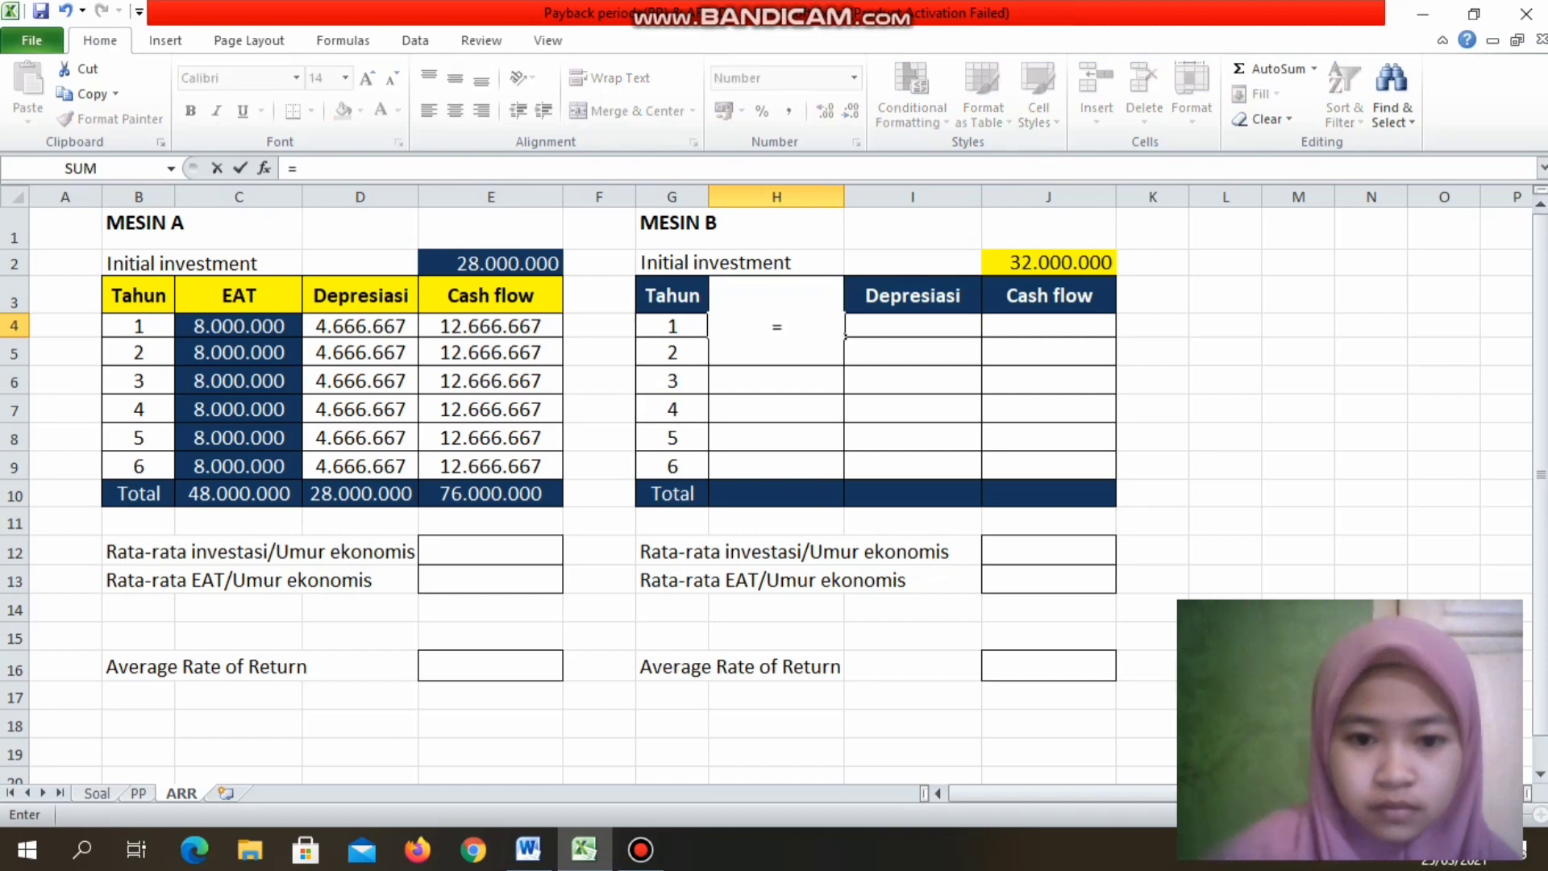
click(138, 793)
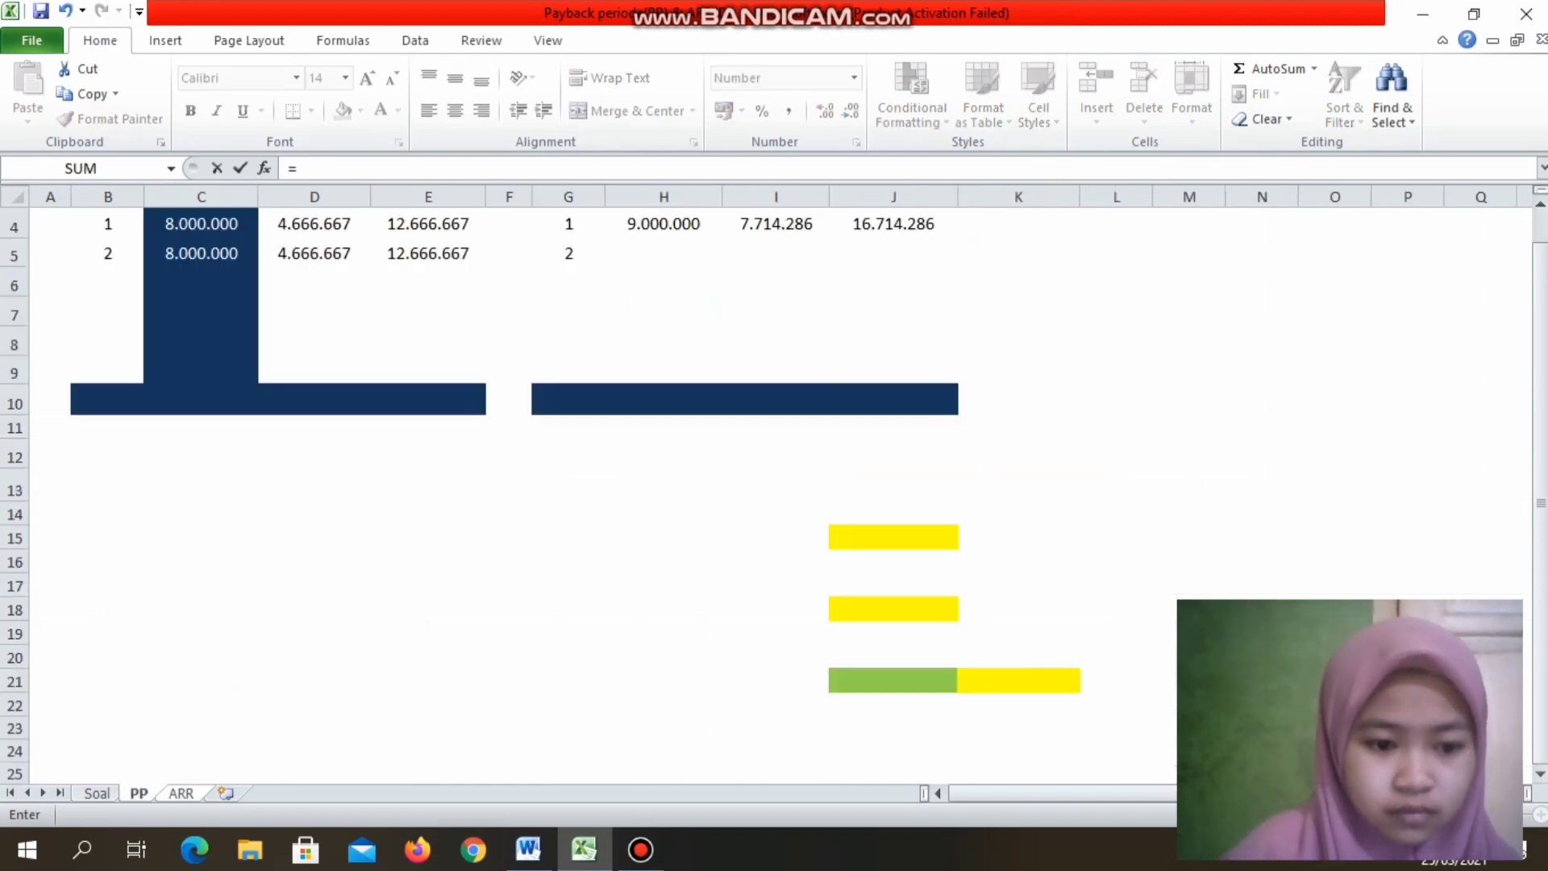
click(663, 223)
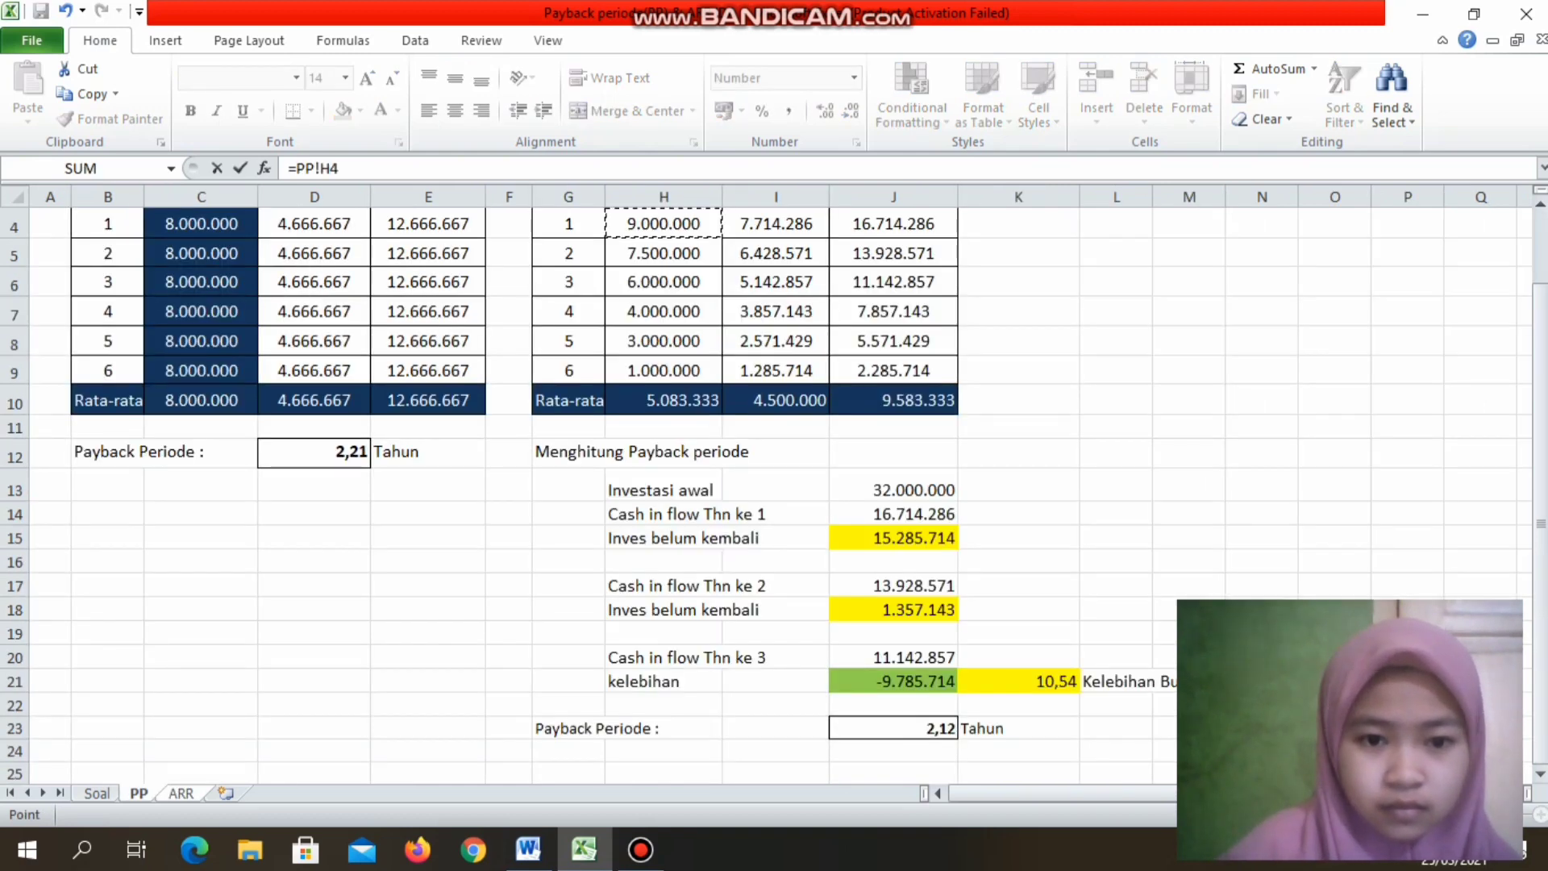
key(Return)
text(=)
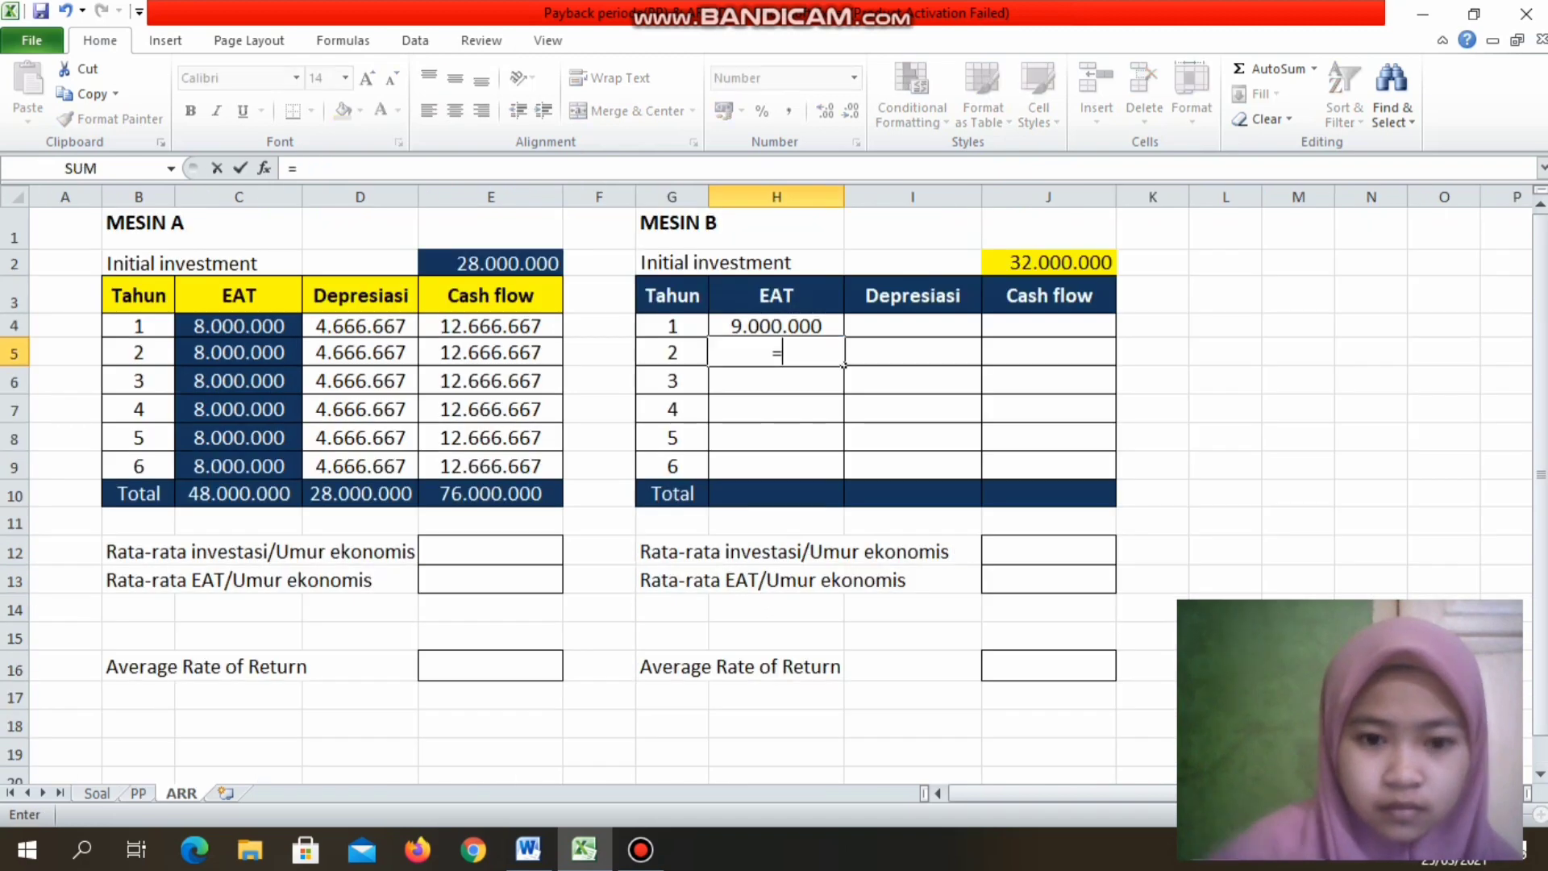
click(137, 794)
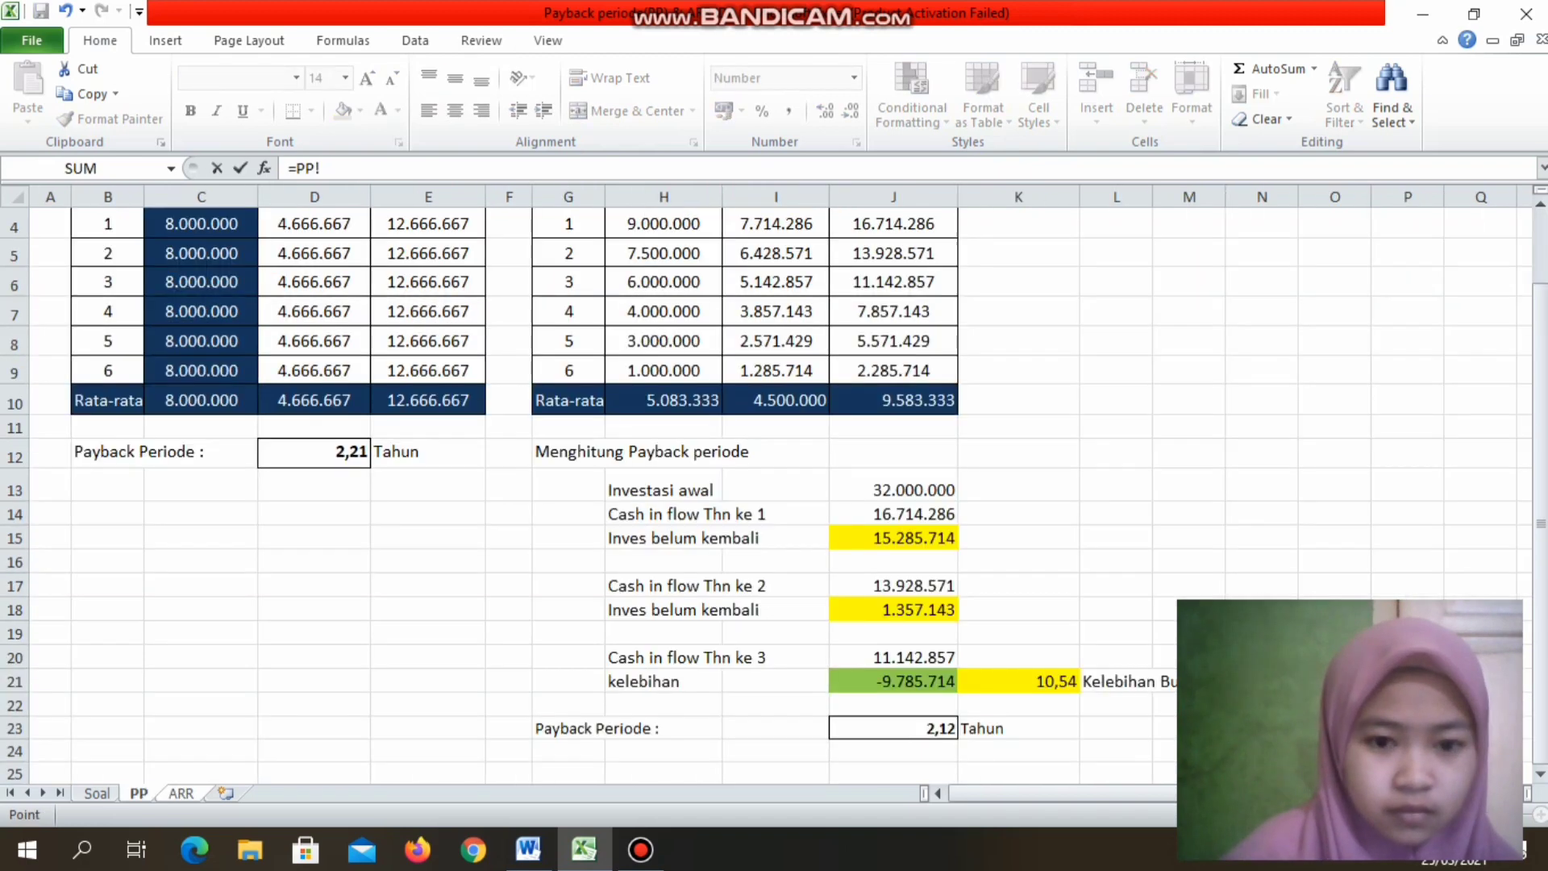
click(664, 253)
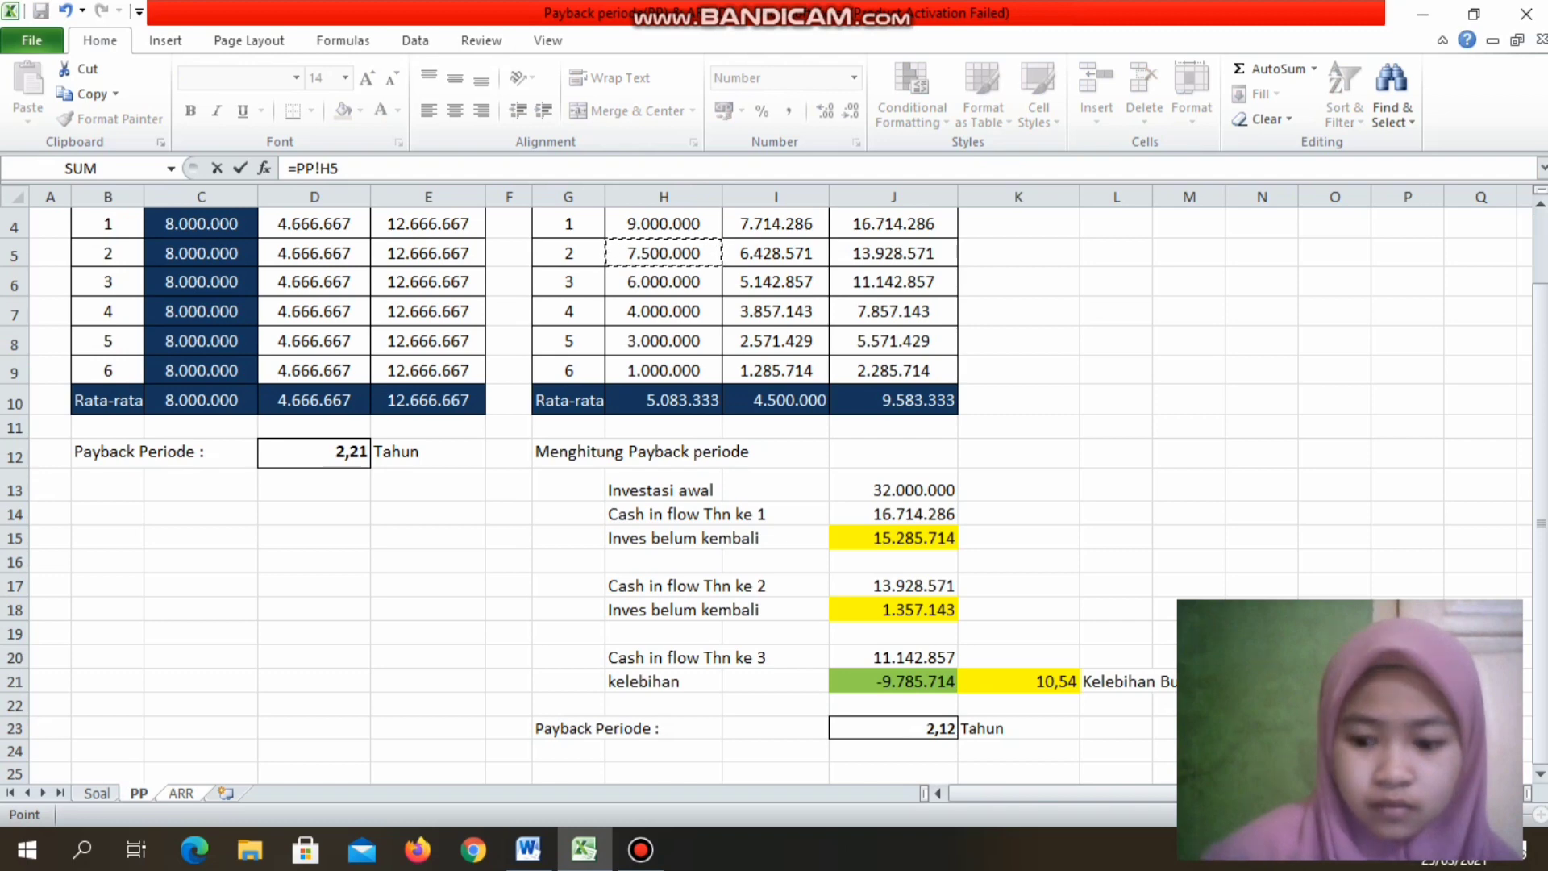
key(Return)
text(=)
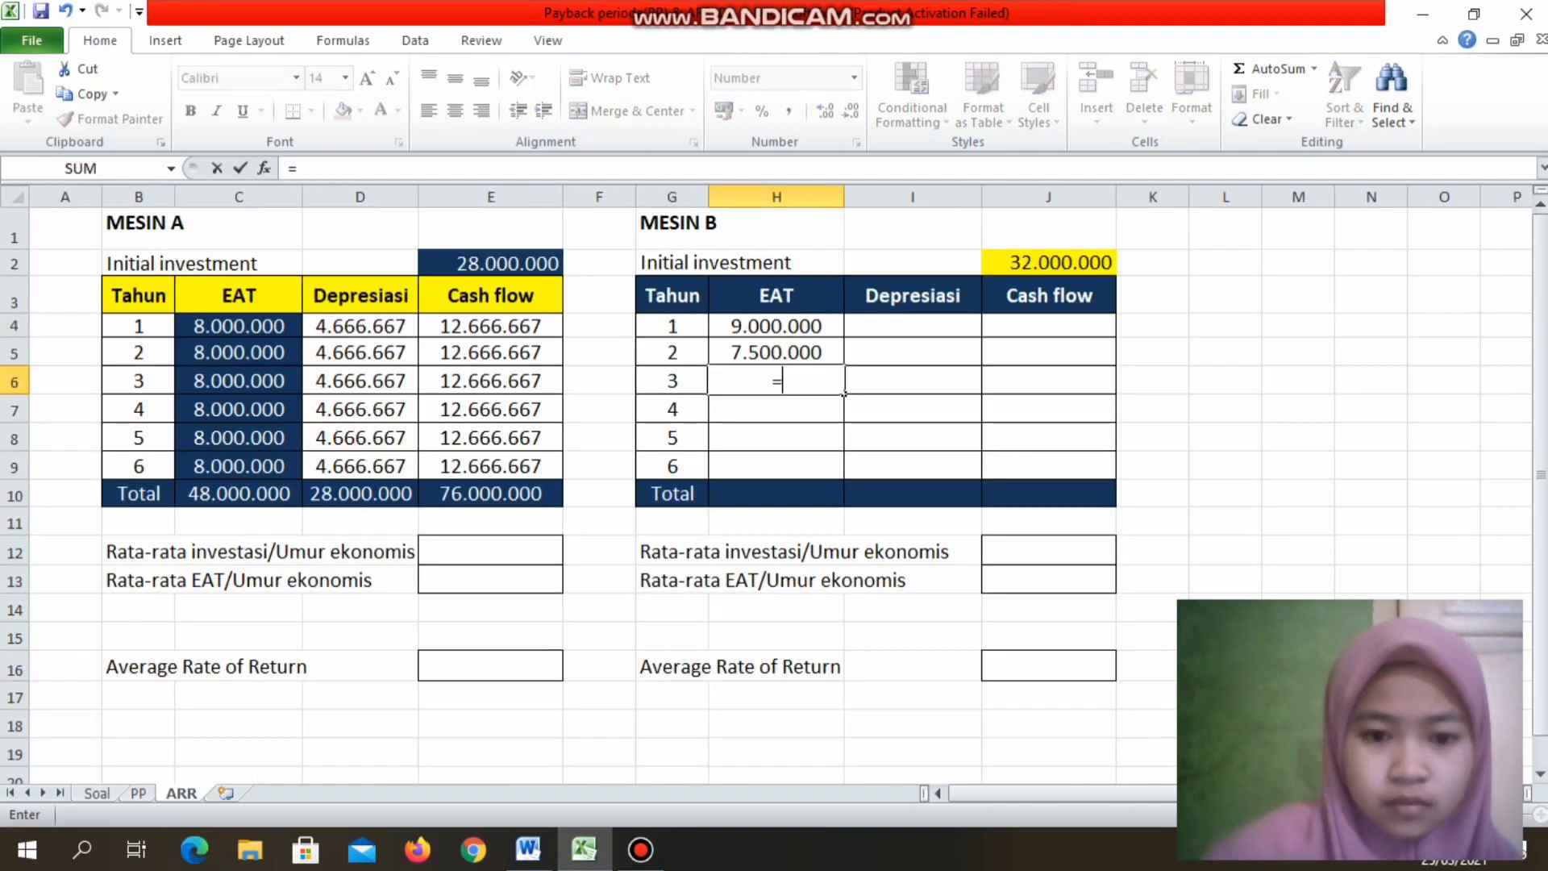
click(138, 794)
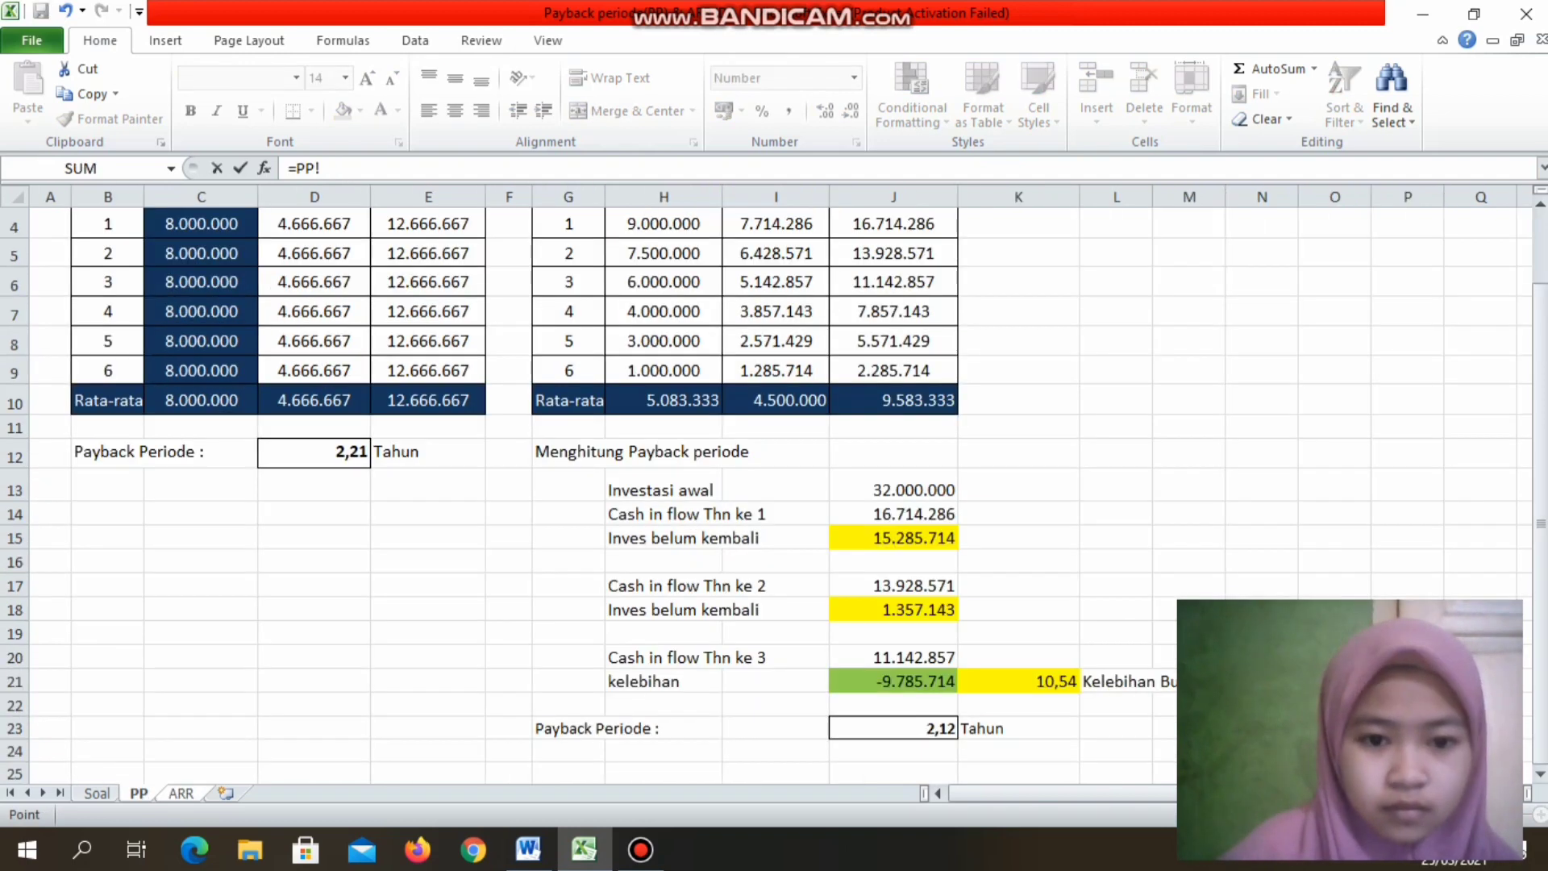
click(663, 281)
key(Return)
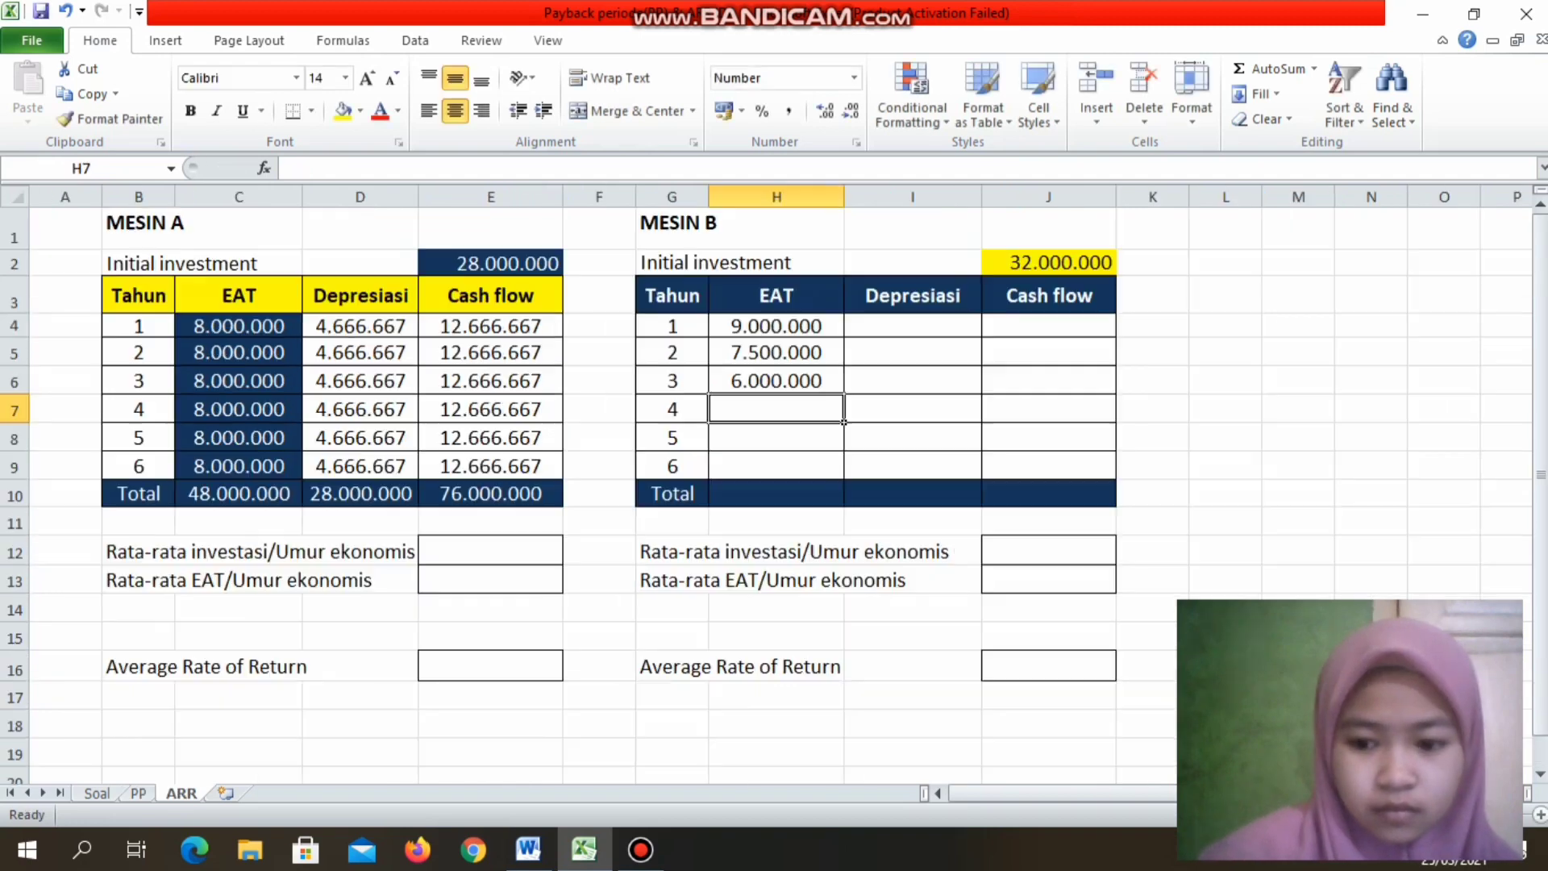
Step: Link Mesin B's EAT for years 4 to 6, H7:H9, to the PP sheet with =PP!H7, =PP!H8 and =PP!H9
text(=)
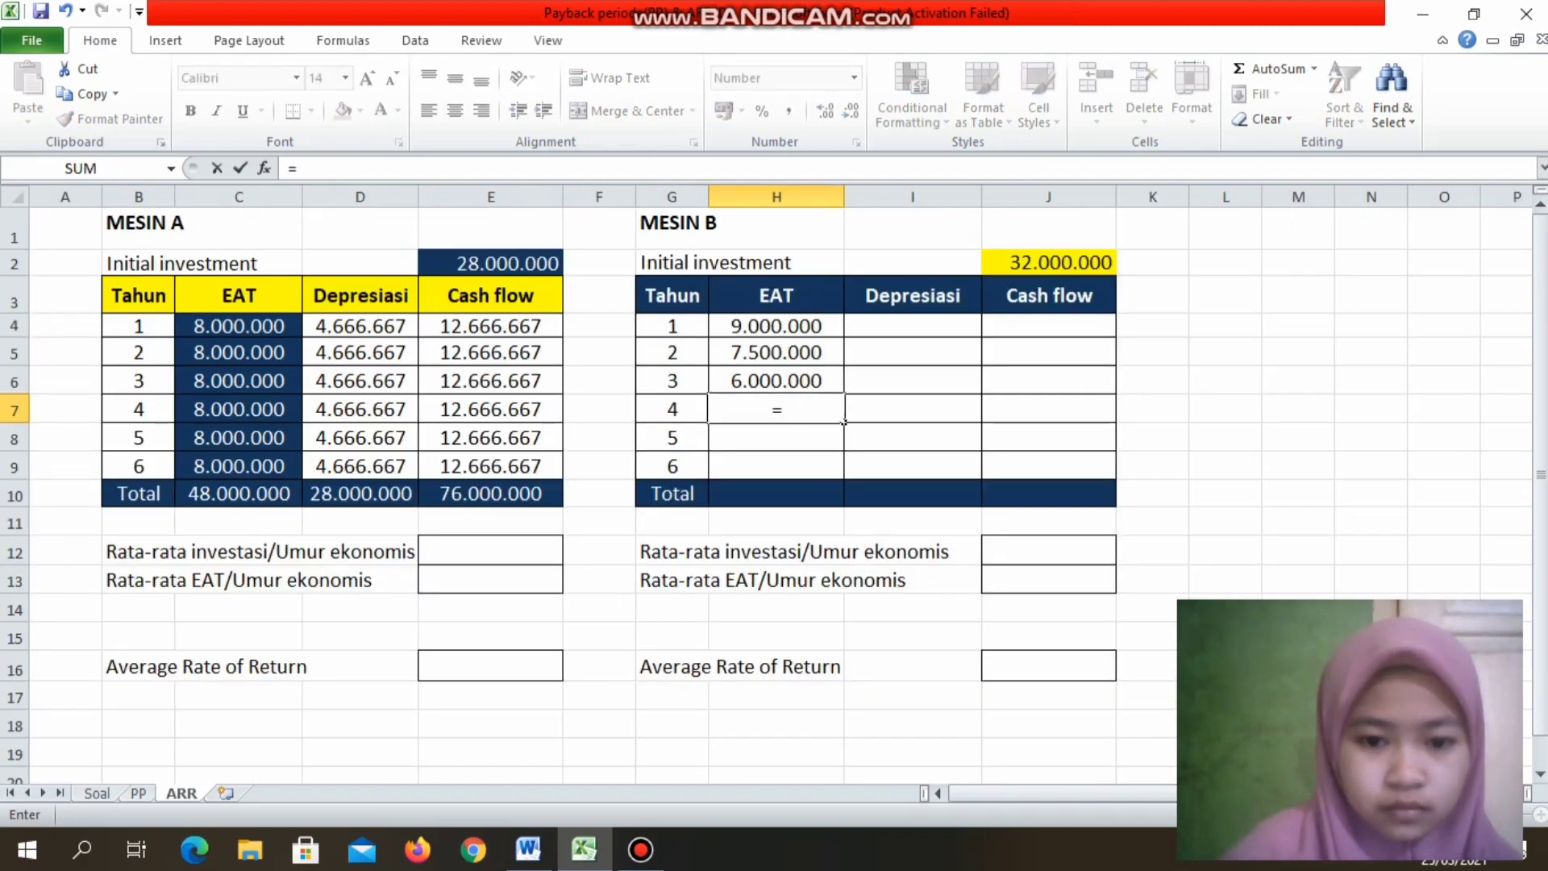
click(138, 794)
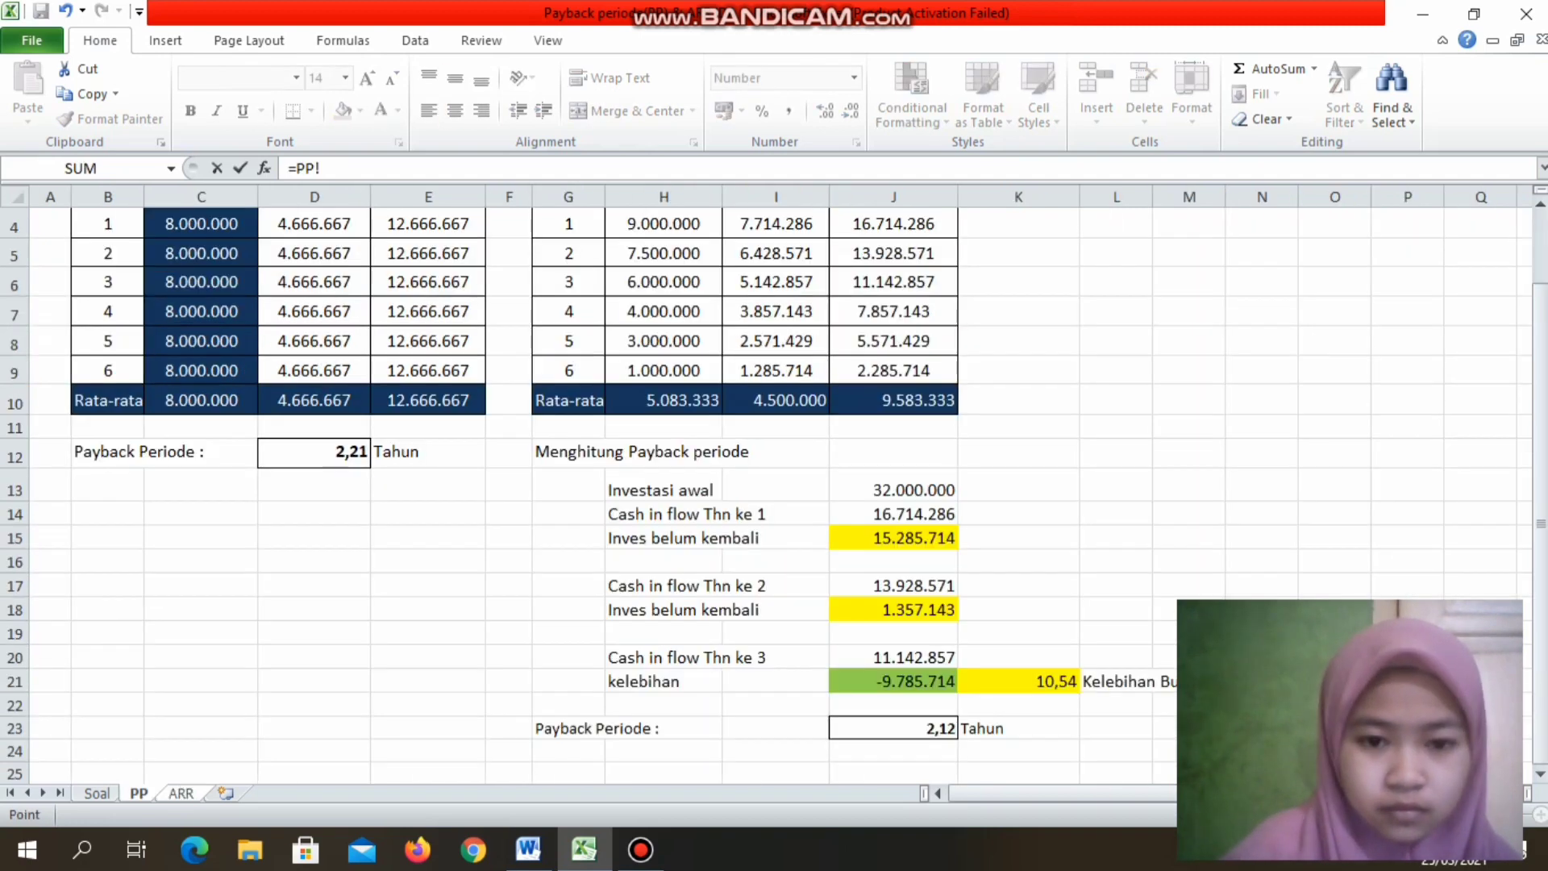
click(664, 312)
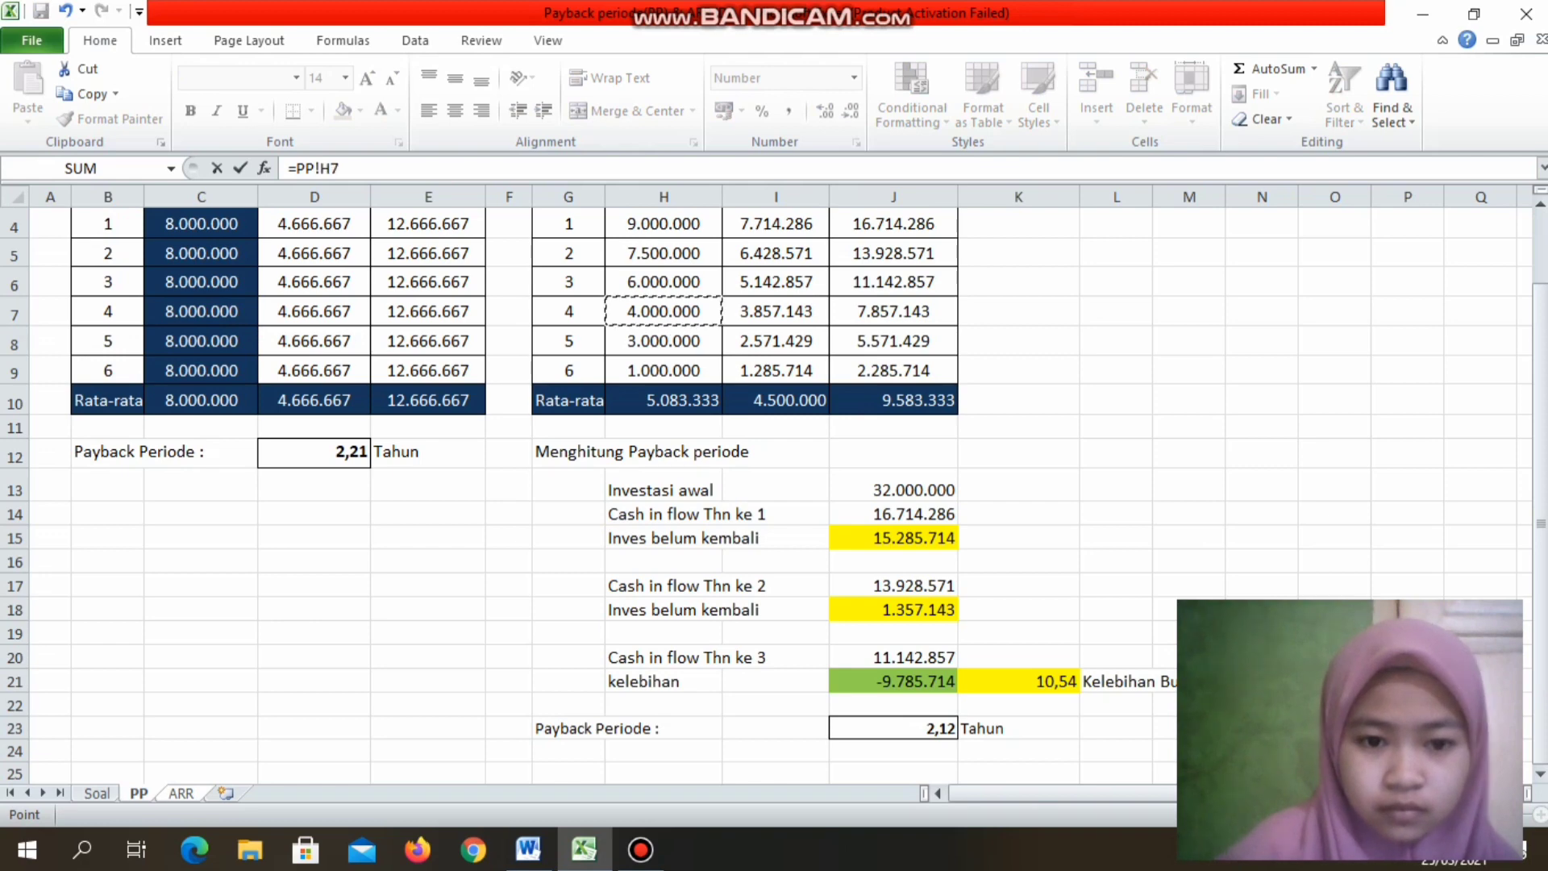
key(Return)
text(=)
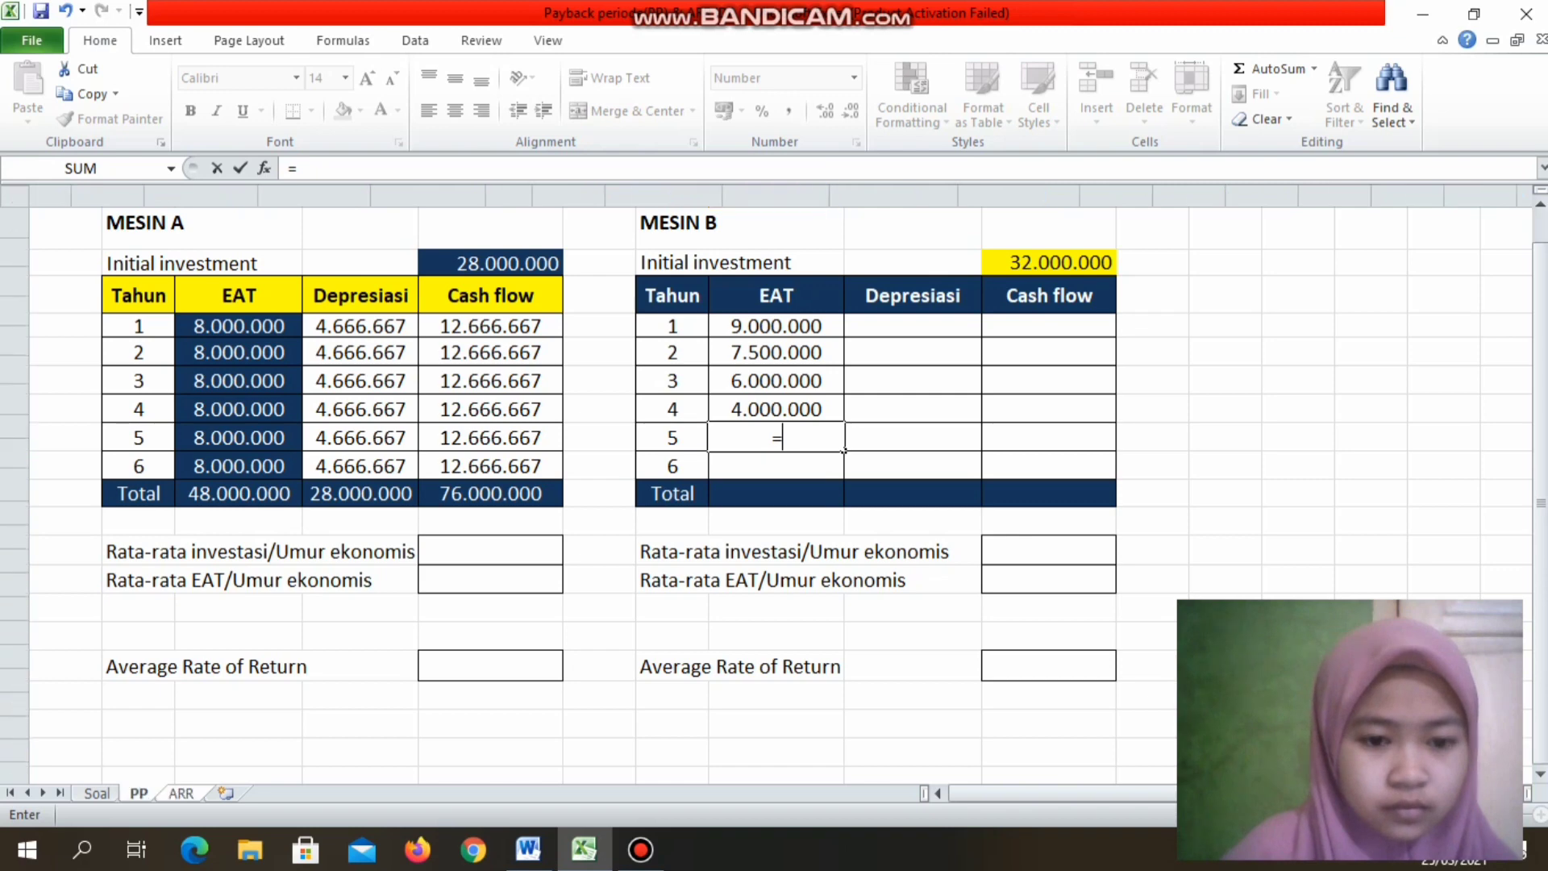
click(138, 793)
click(663, 341)
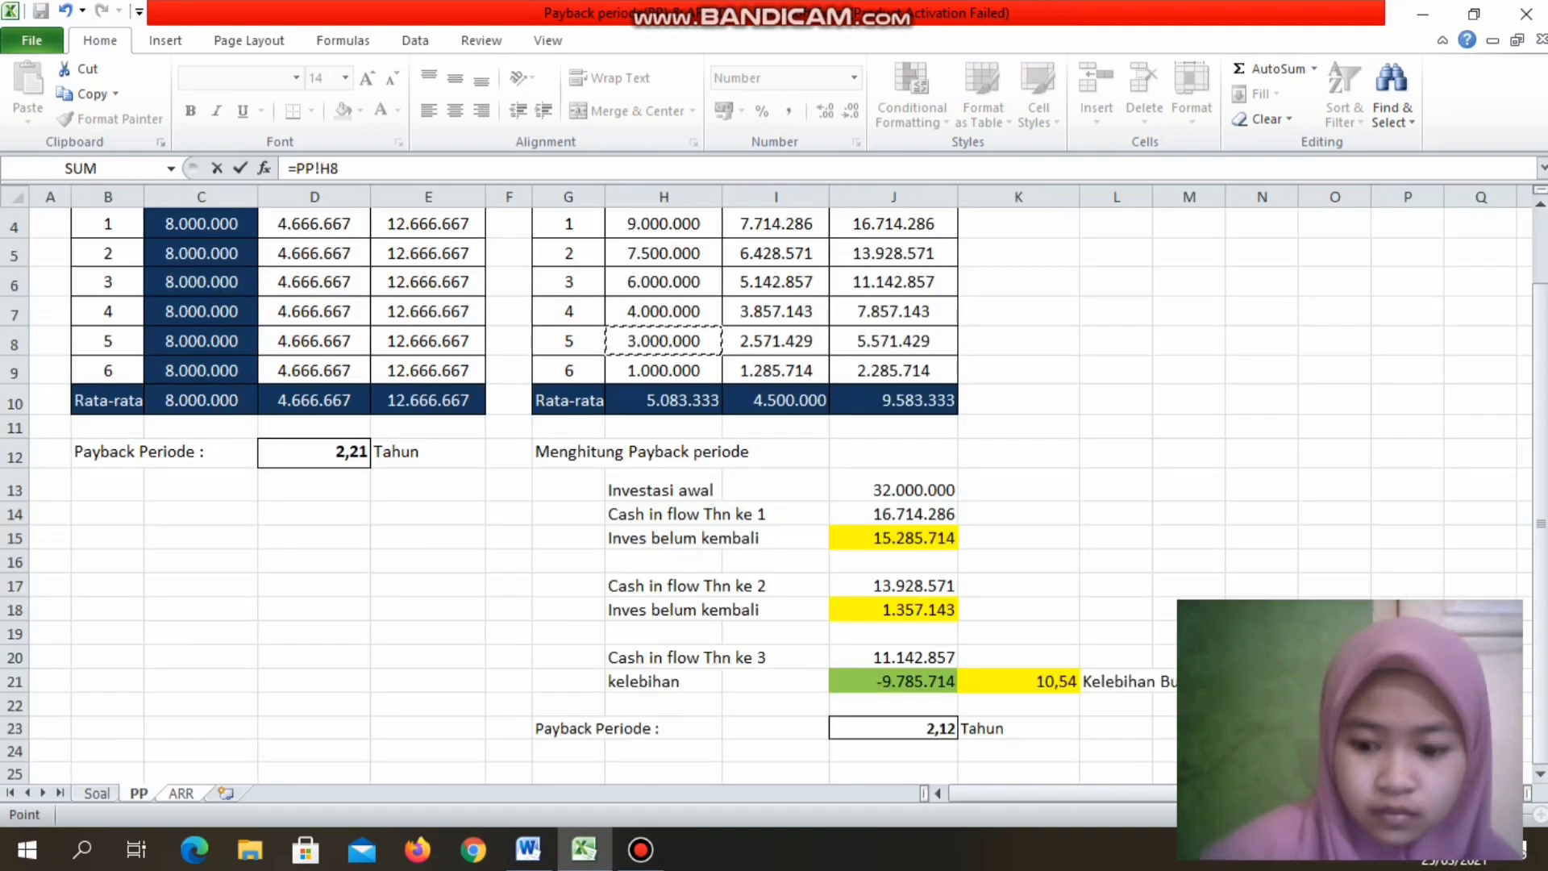
key(Return)
text(=)
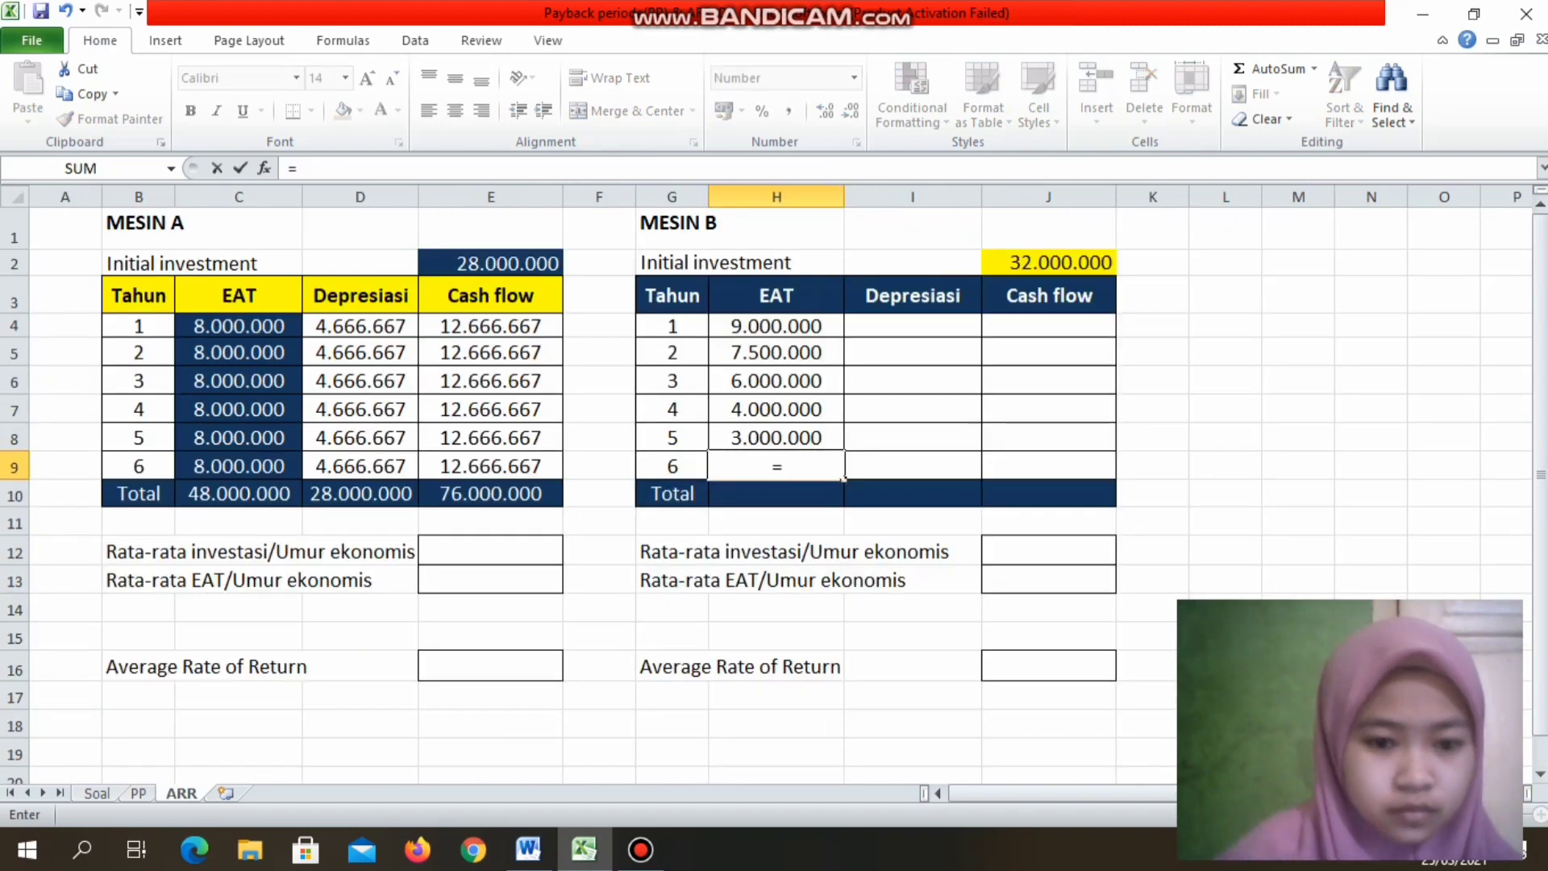
click(138, 793)
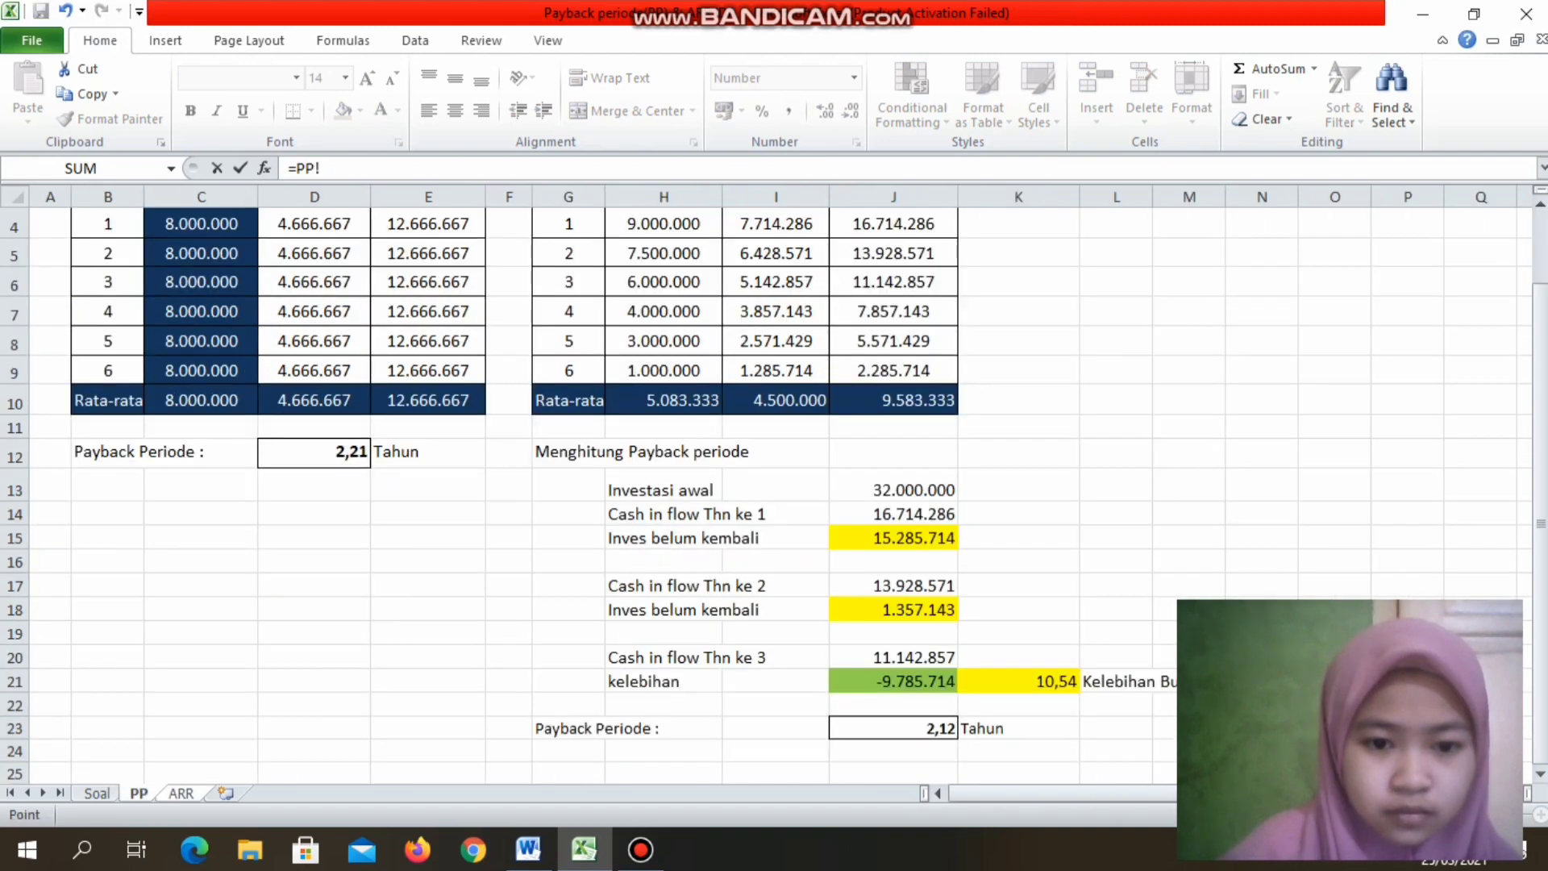
click(664, 371)
key(Return)
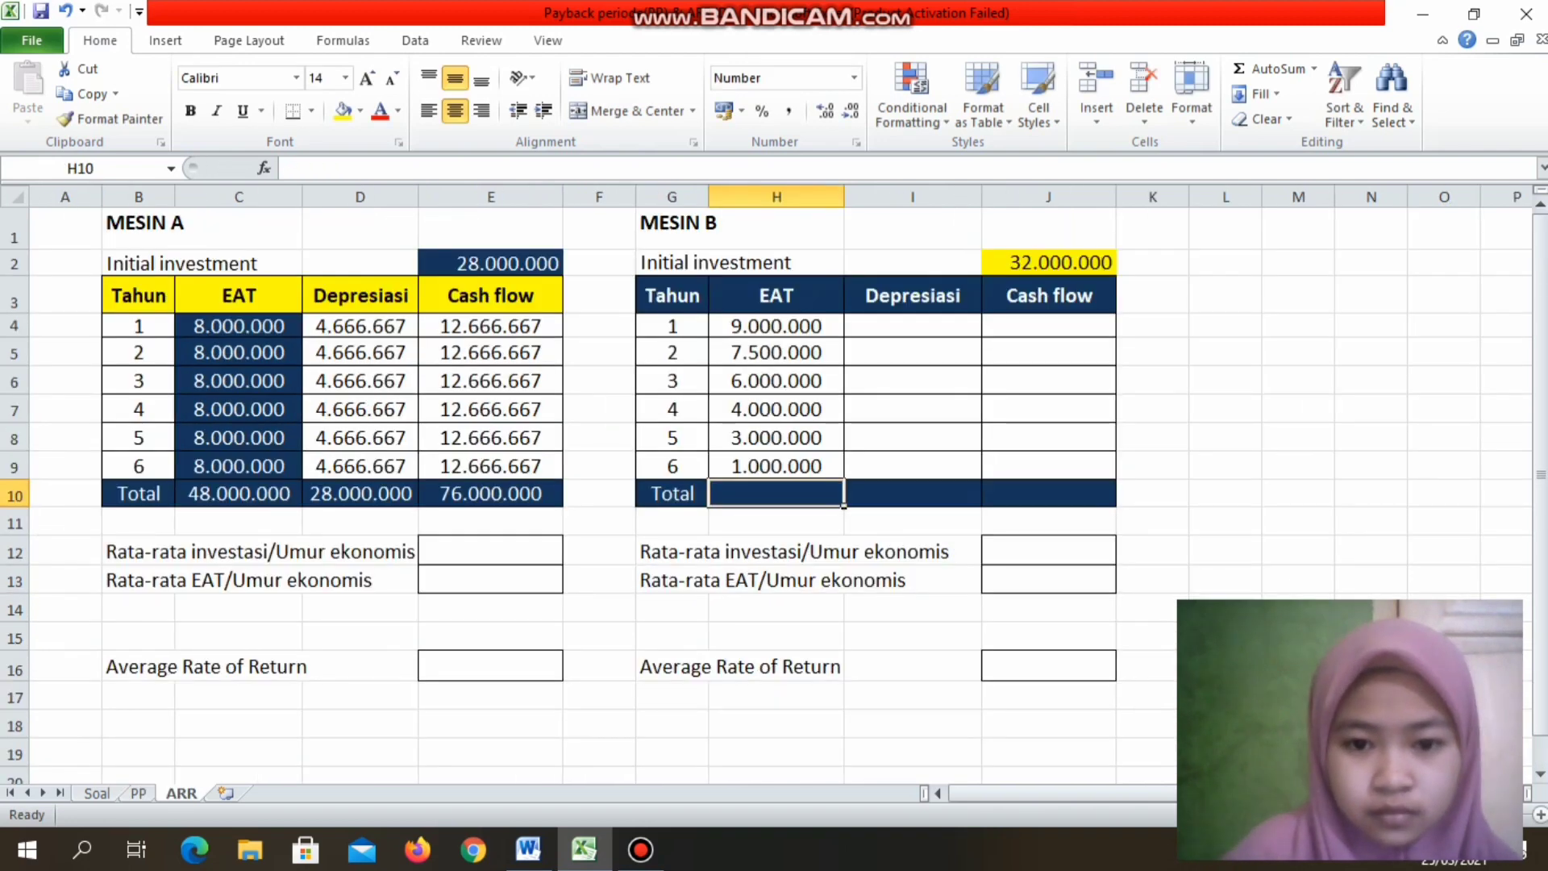
Step: Link Mesin B's first-year Depresiasi in I4 to the PP sheet with =PP!I4 and copy the formula down to I9
click(912, 325)
text(=)
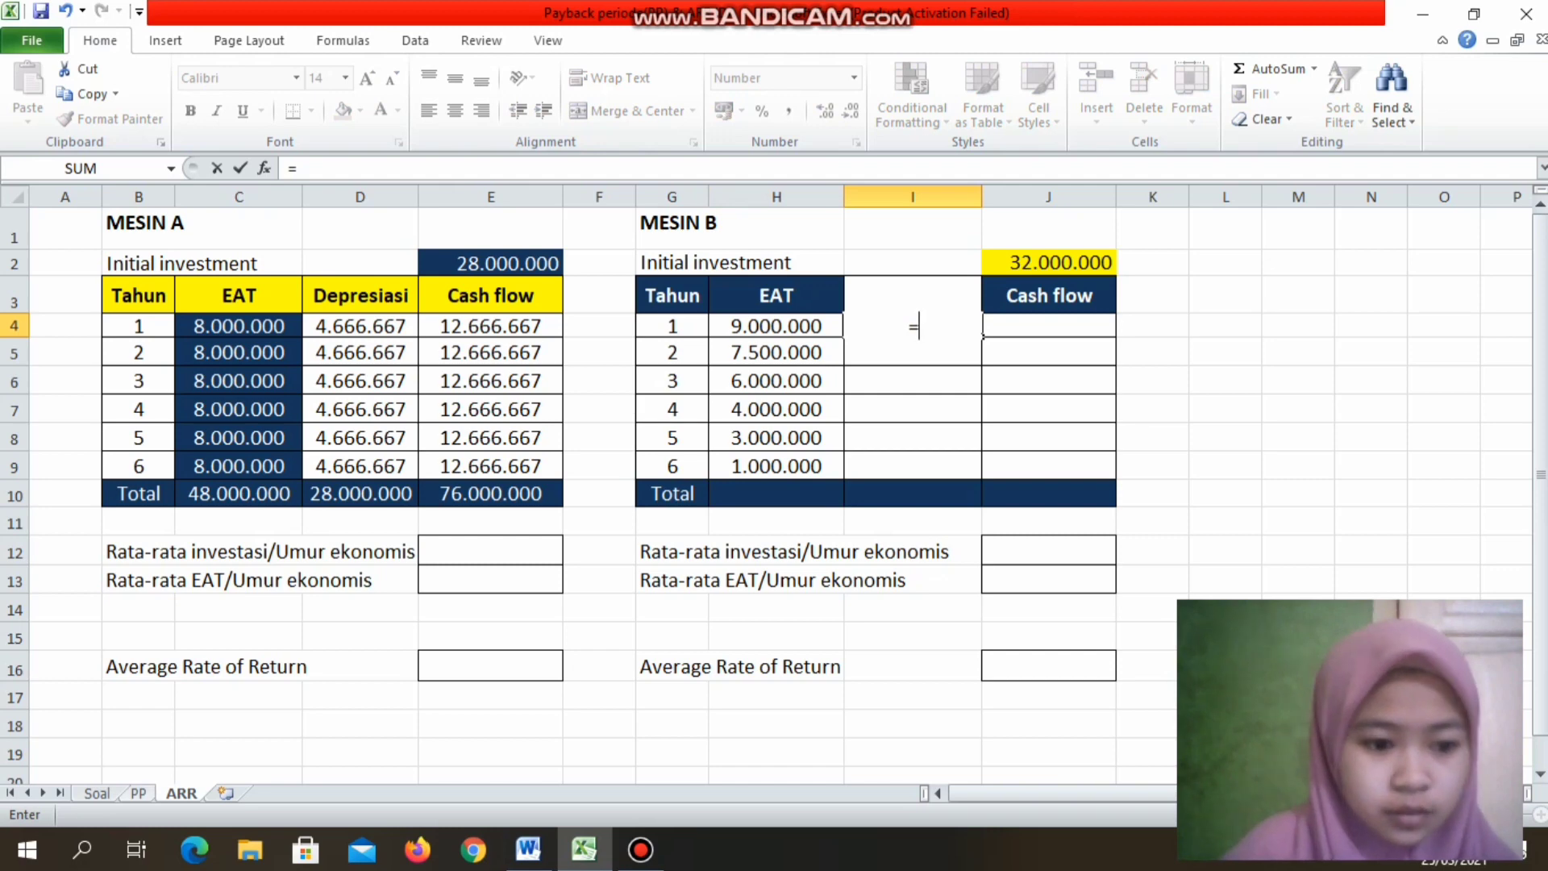
click(139, 792)
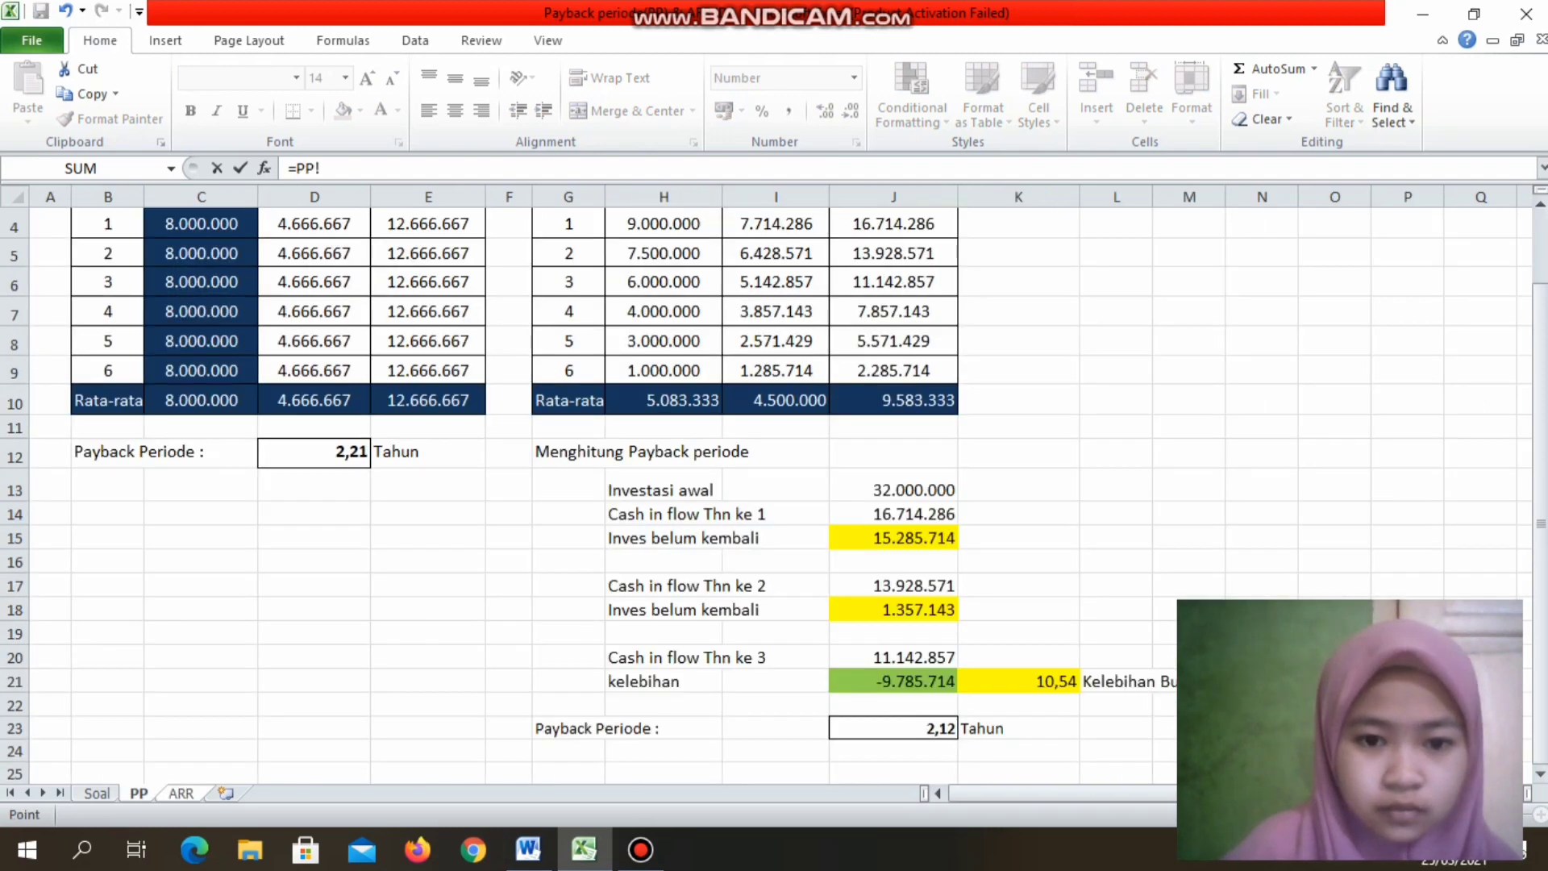
click(776, 225)
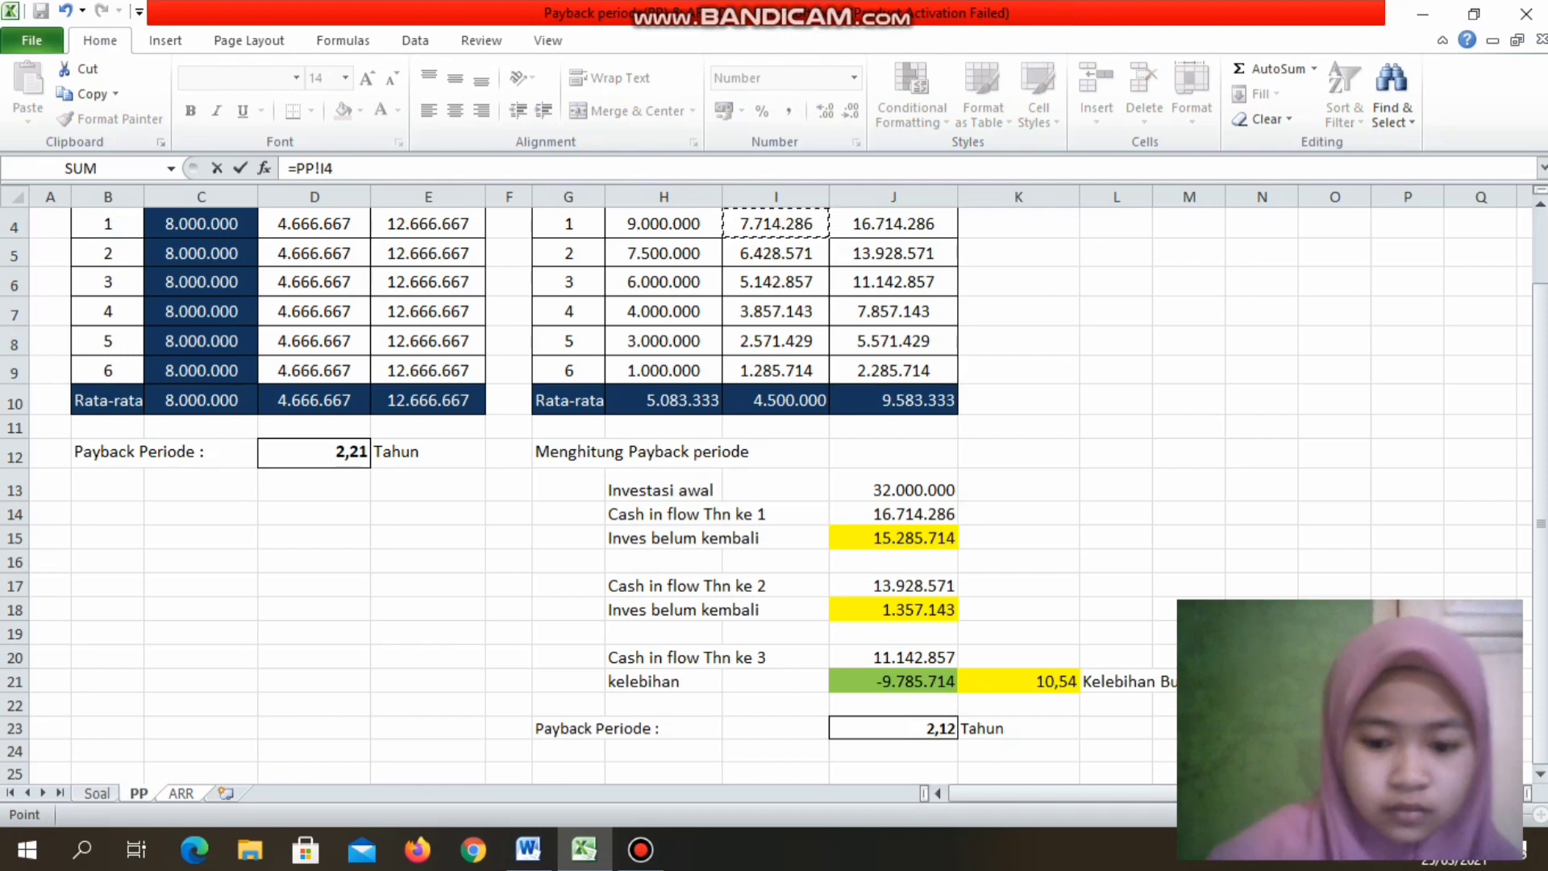
key(Return)
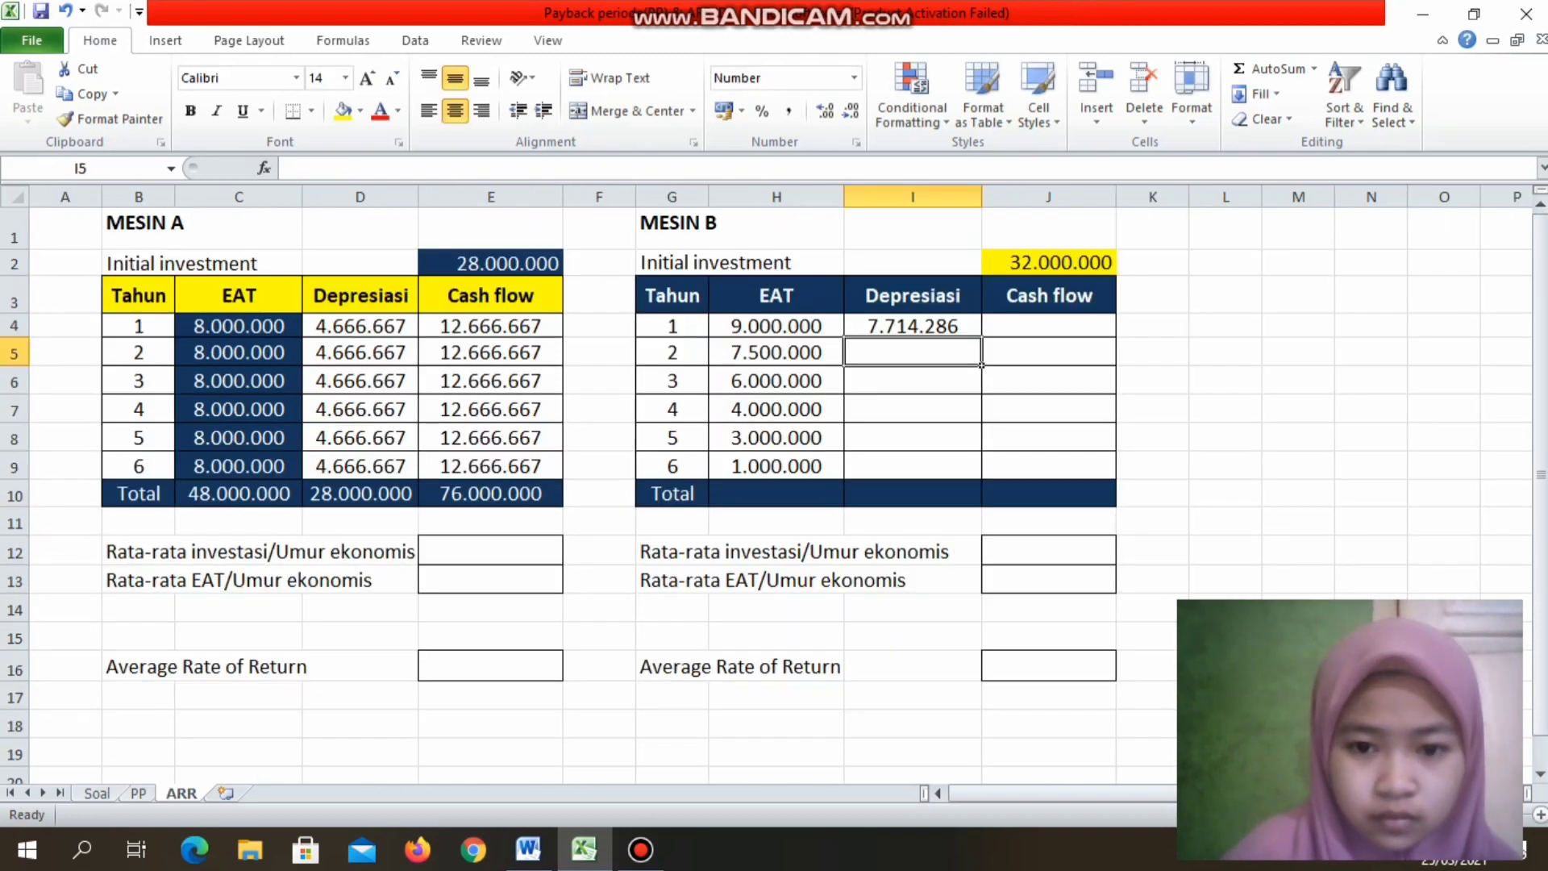
click(913, 326)
drag(982, 336, 964, 468)
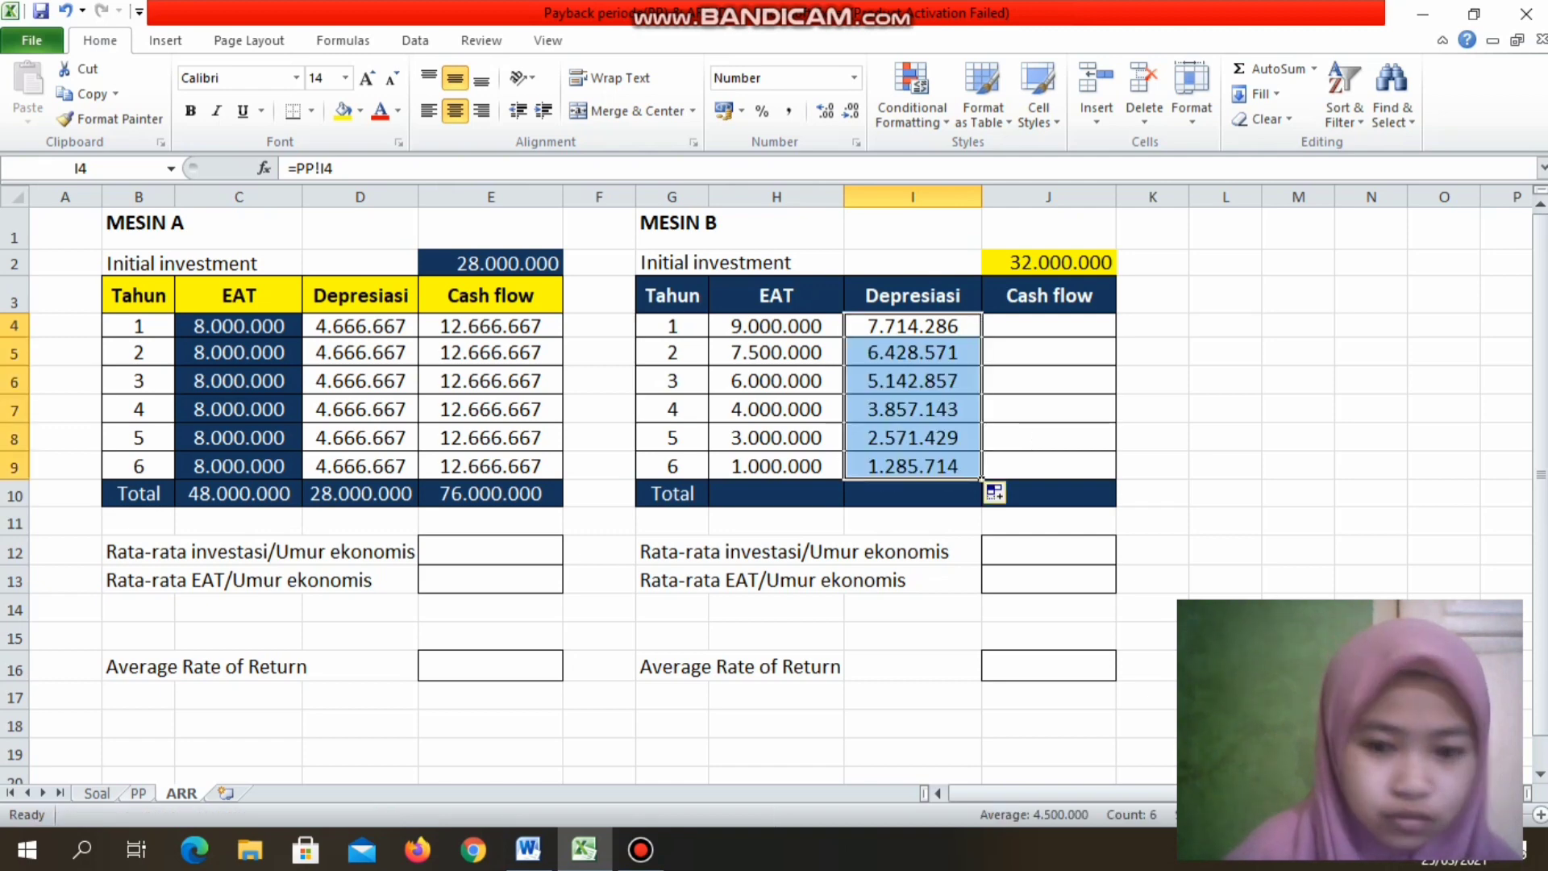
key(ctrl+Page_Up)
key(ctrl+Page_Down)
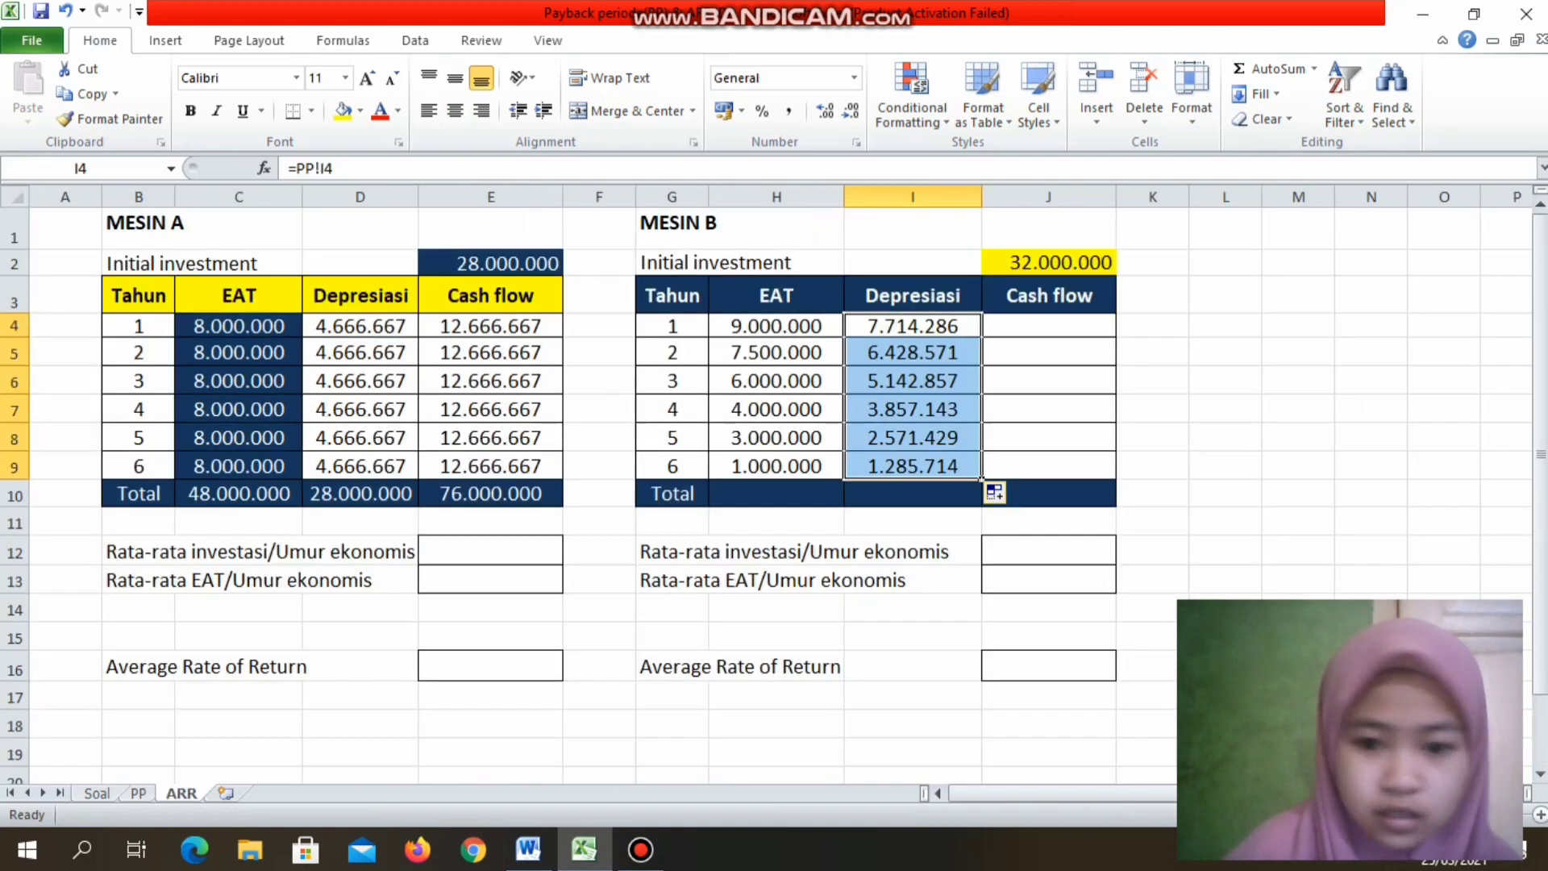
Step: Calculate Mesin B's Cash flow in J4 as EAT plus depreciation, =H4+I4, and copy the formula down to J9
click(1049, 326)
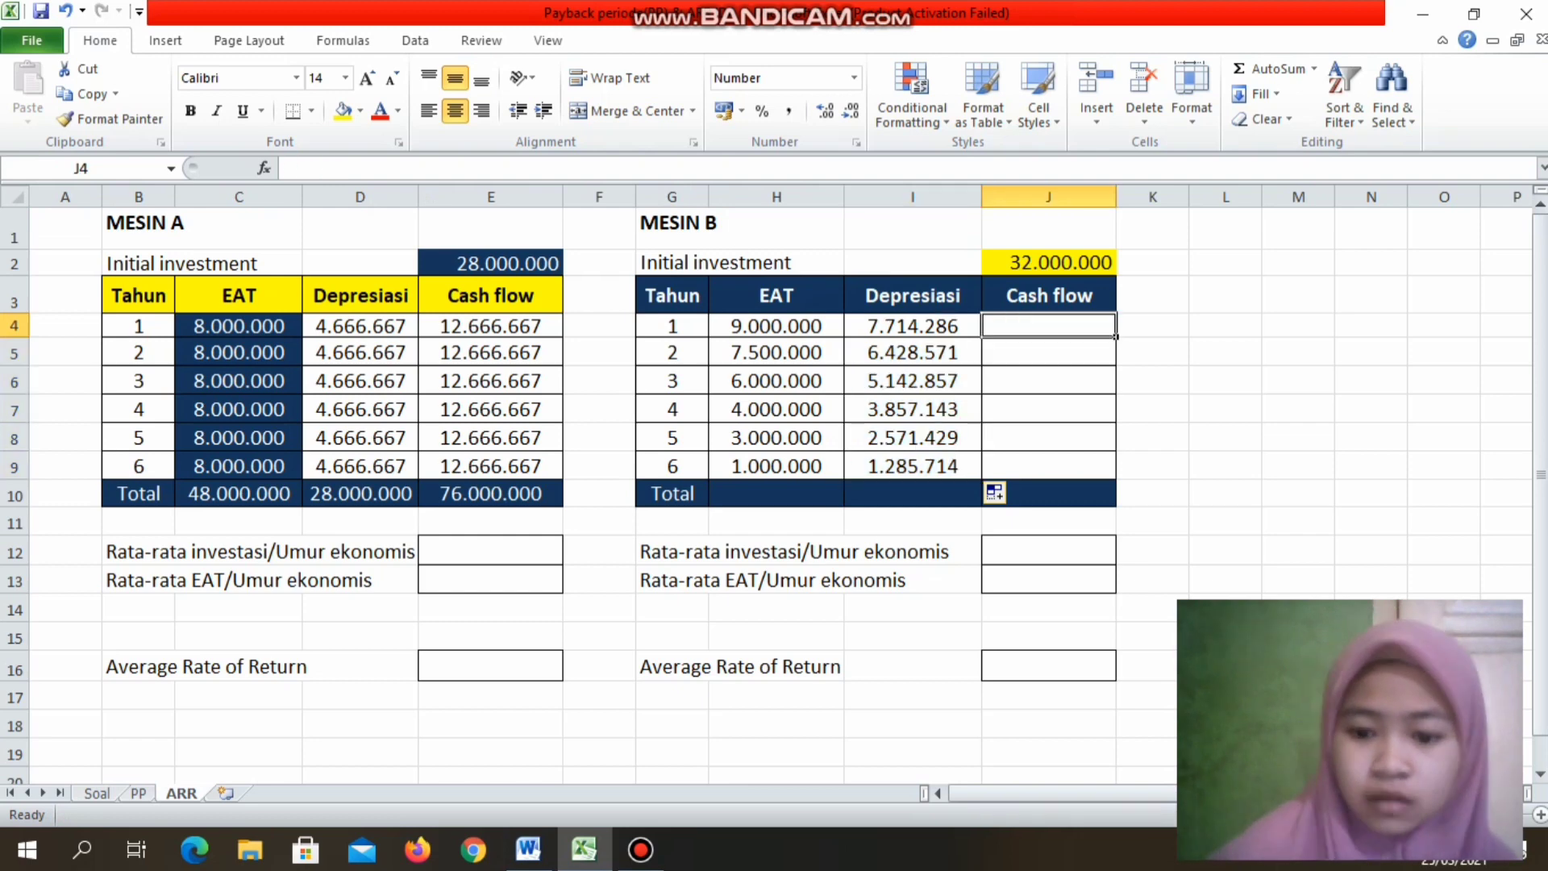
text(=)
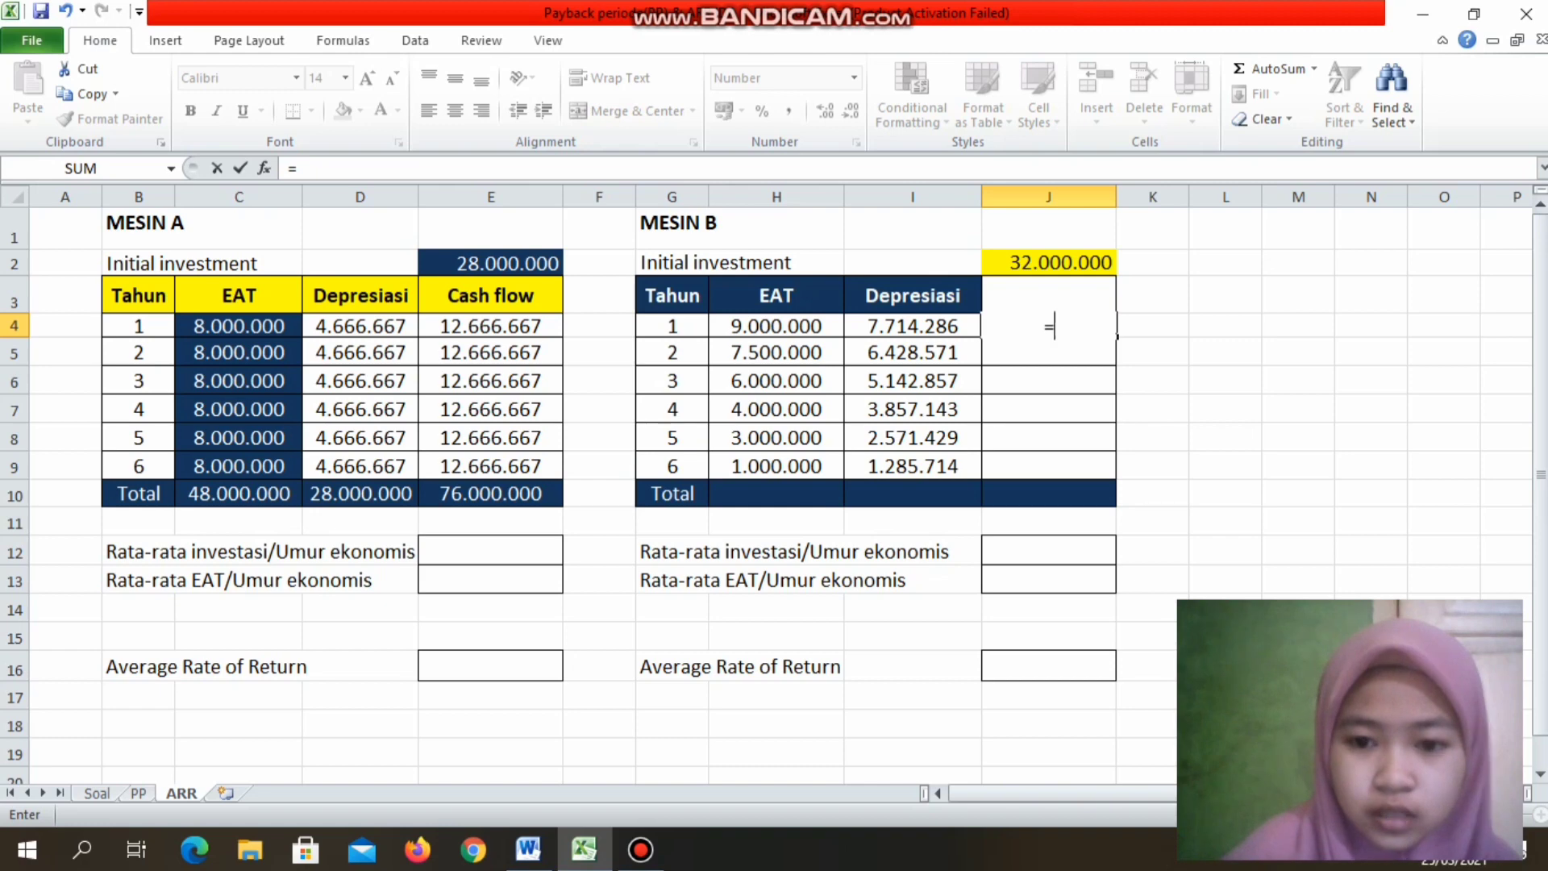
click(775, 326)
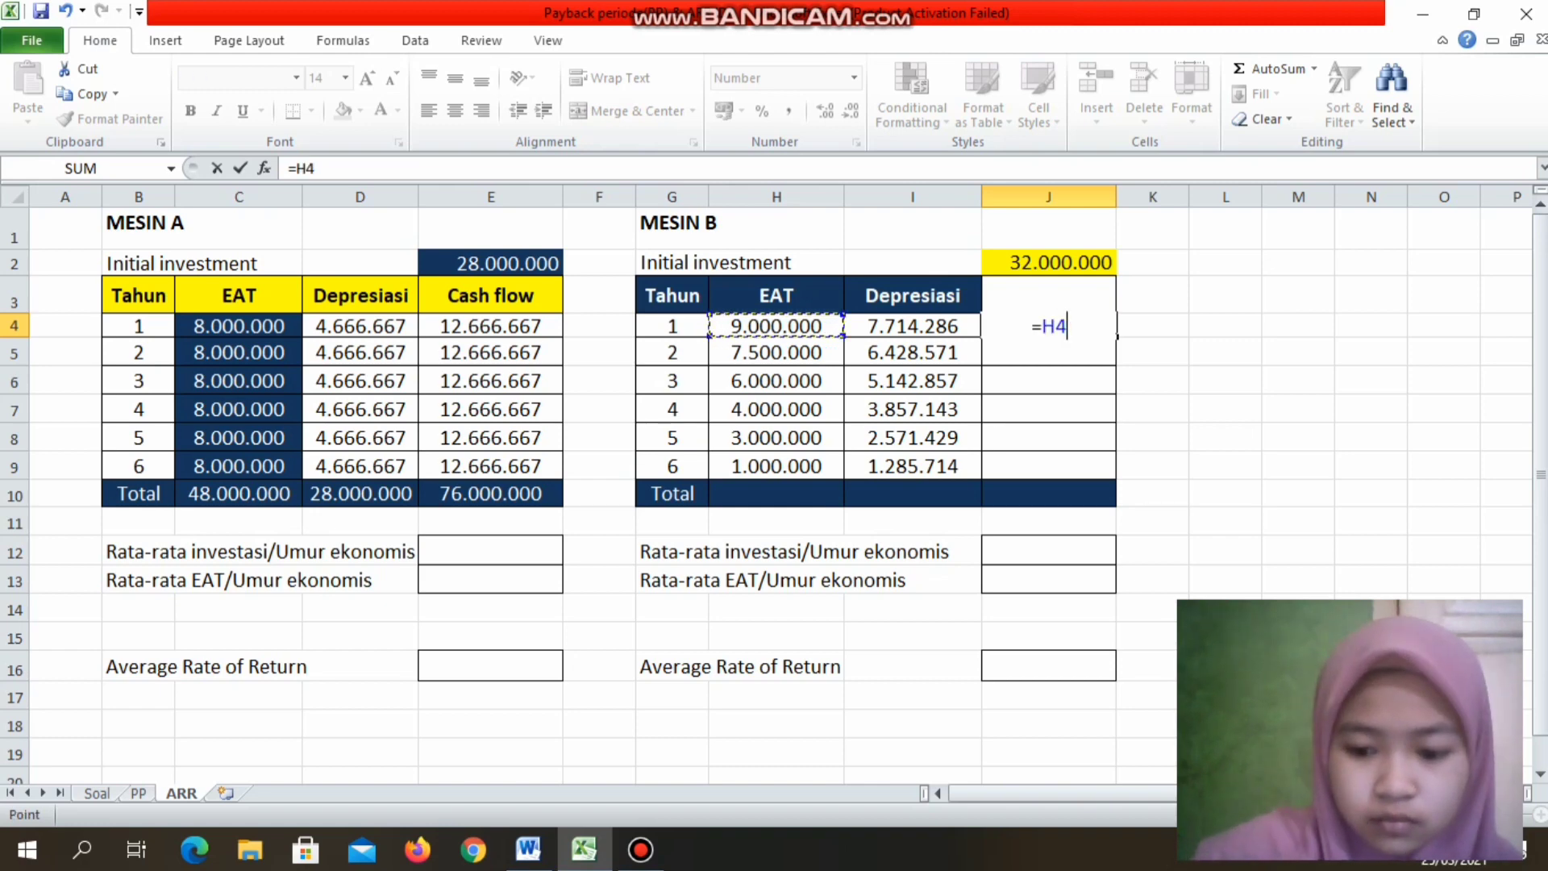
text(+)
click(913, 325)
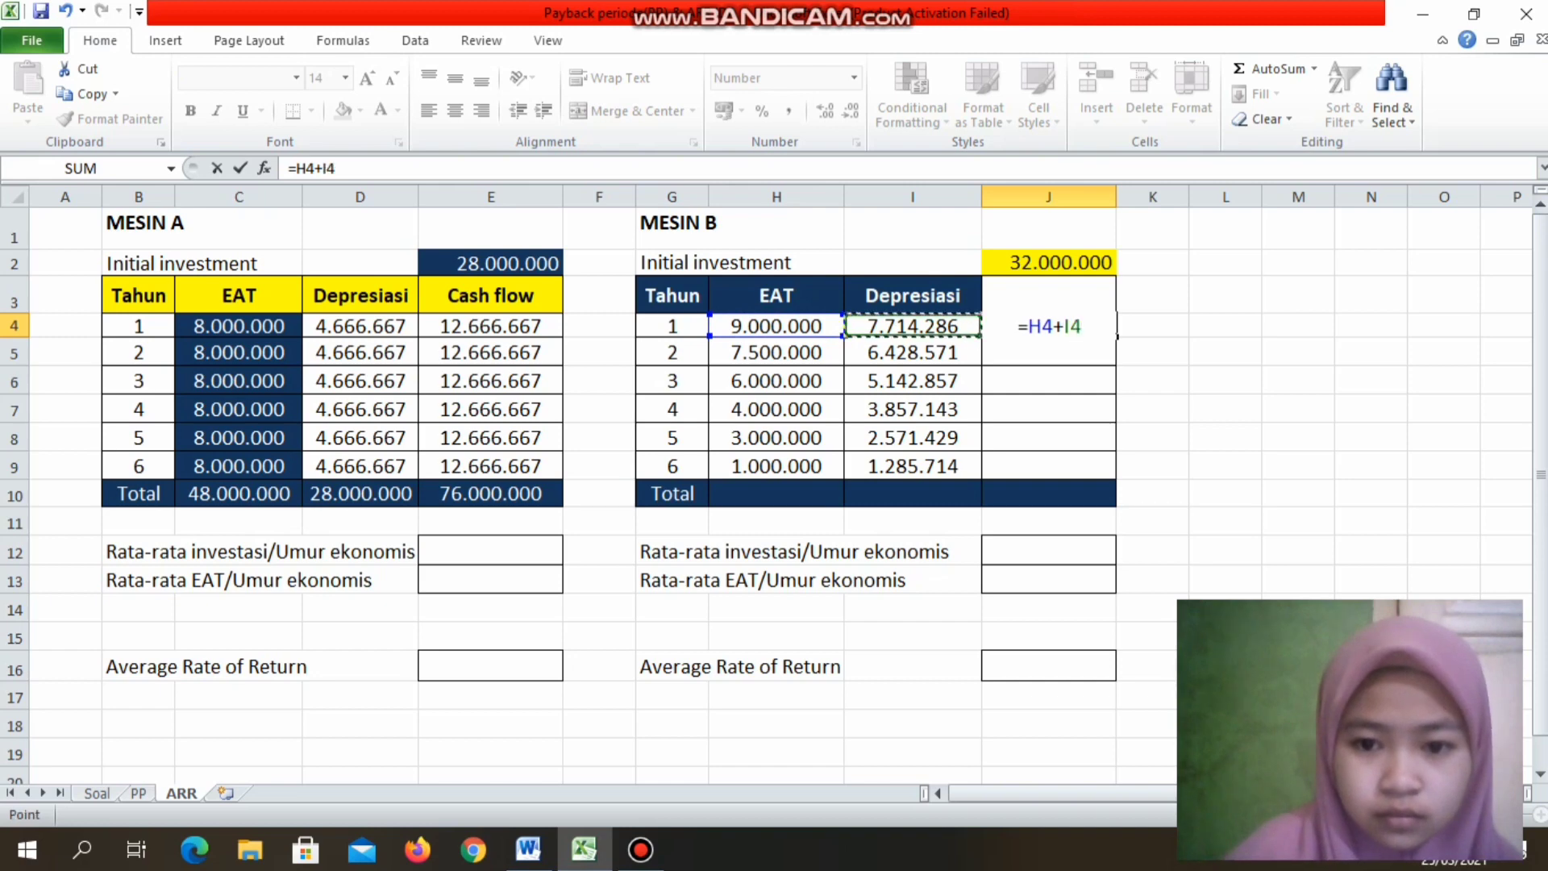
key(Return)
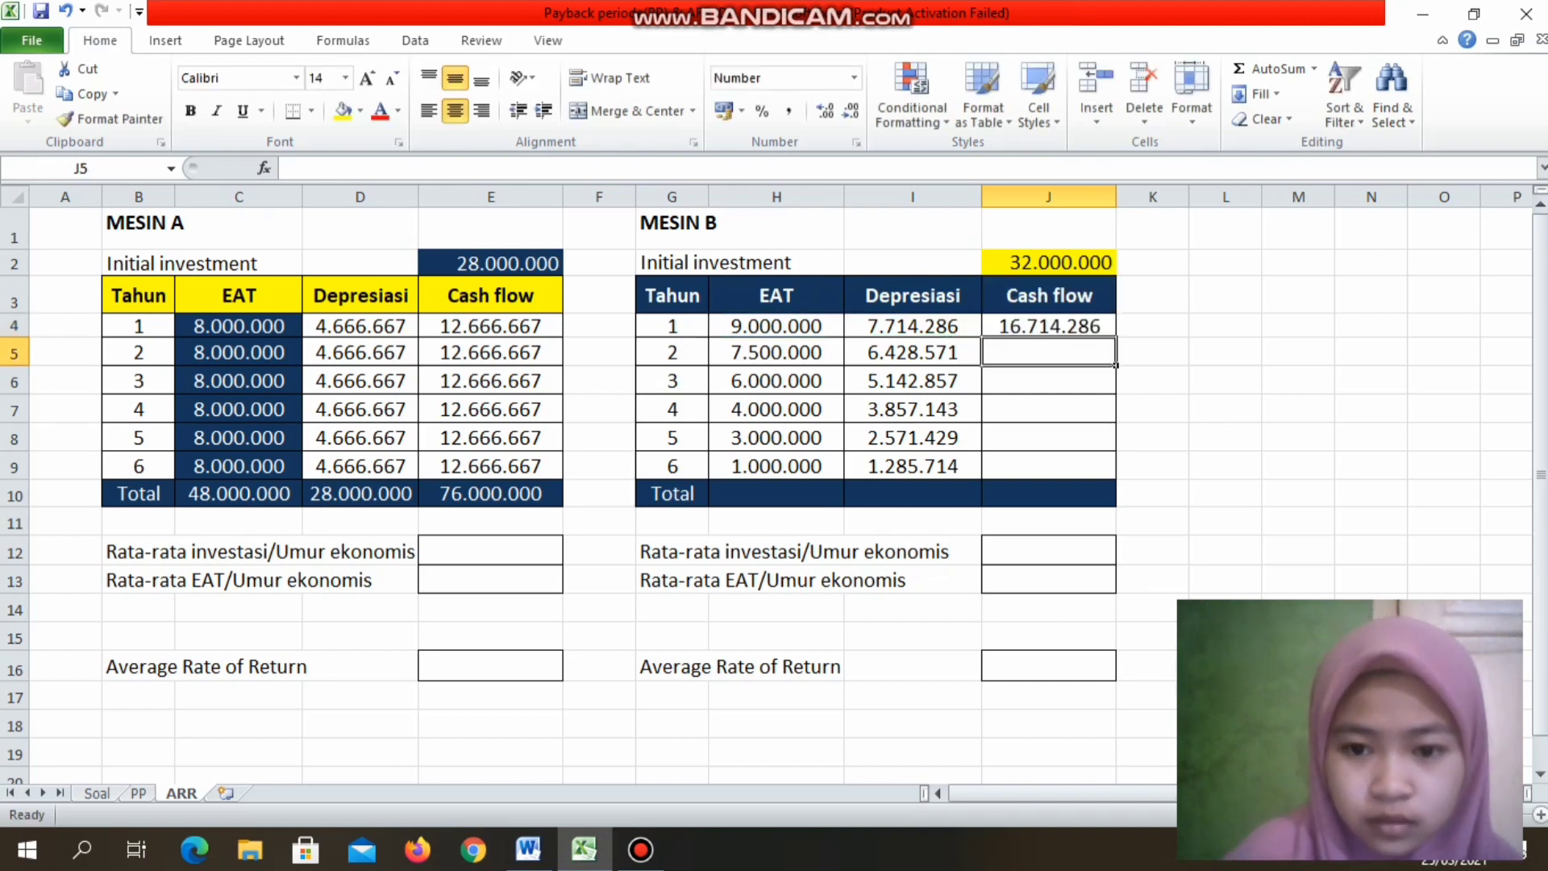
click(1048, 326)
drag(1116, 336, 1118, 479)
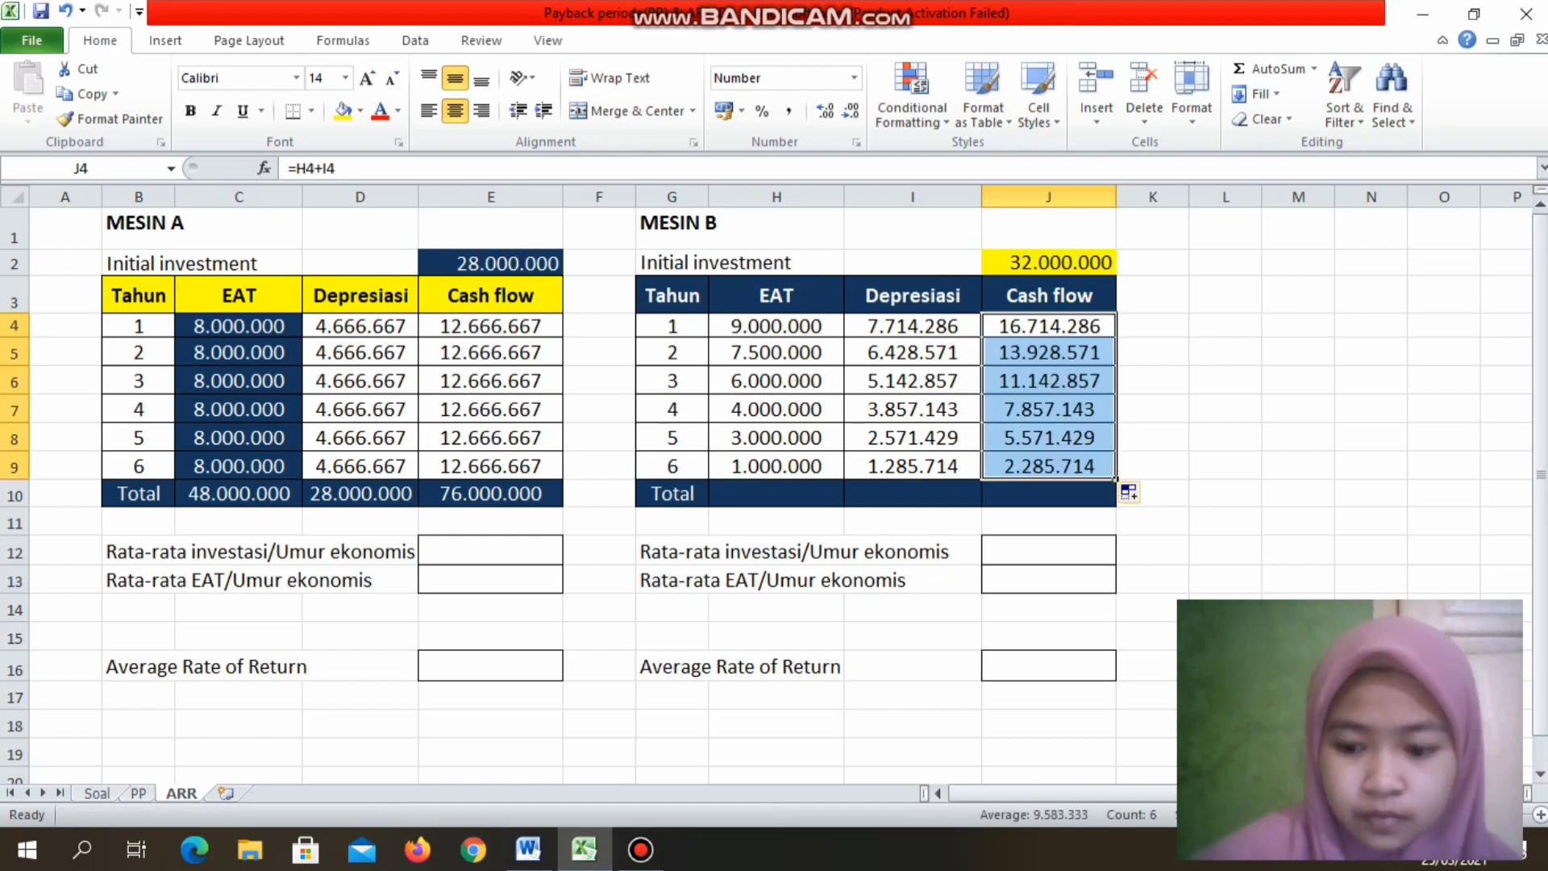
click(913, 494)
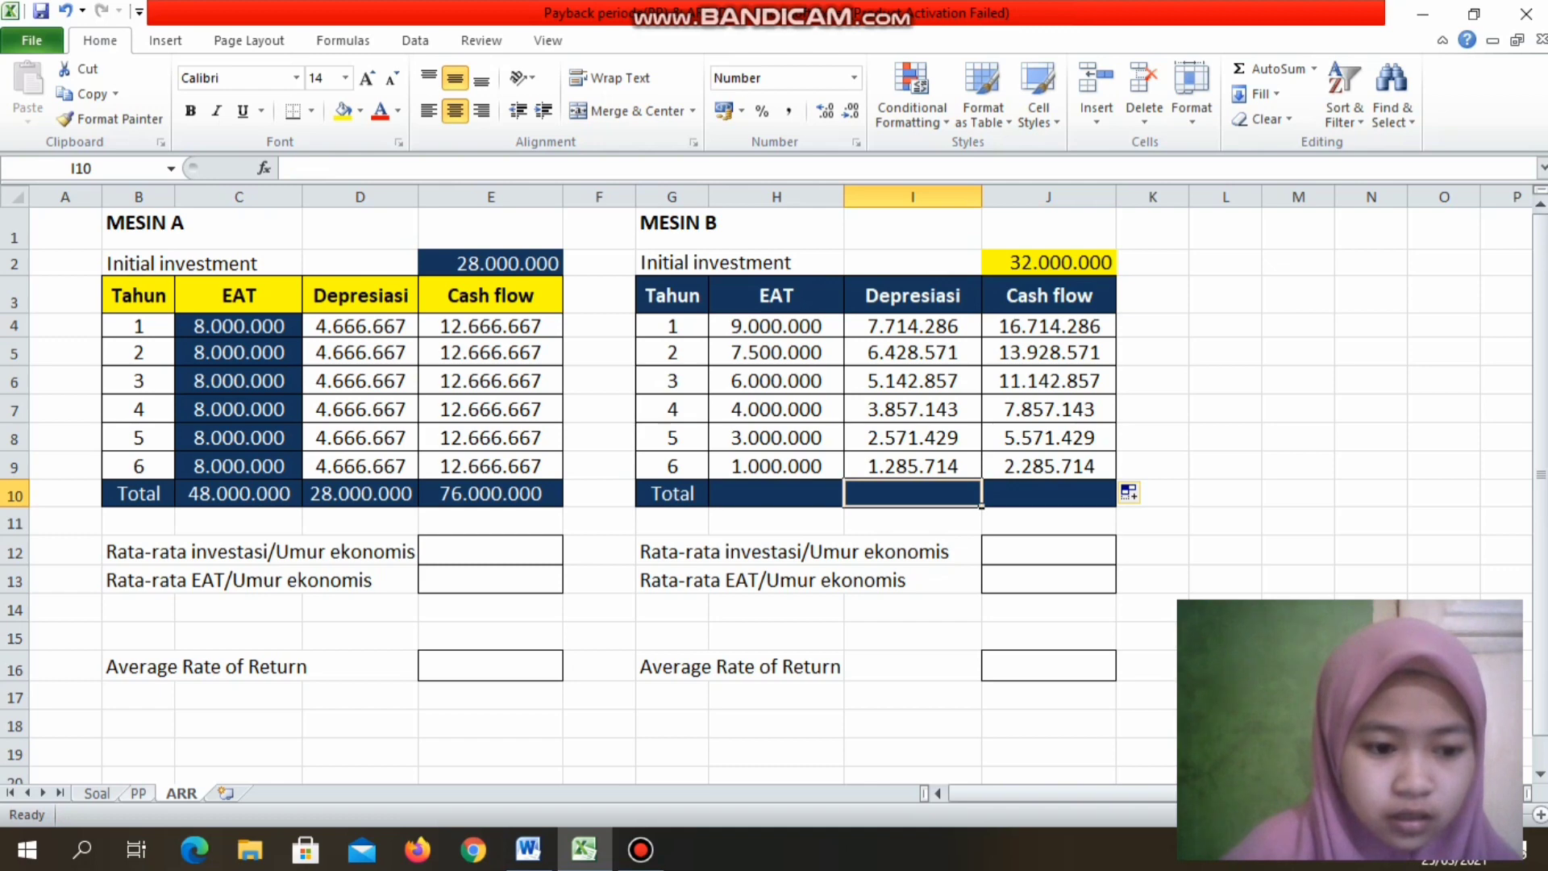
key(ctrl+Page_Up)
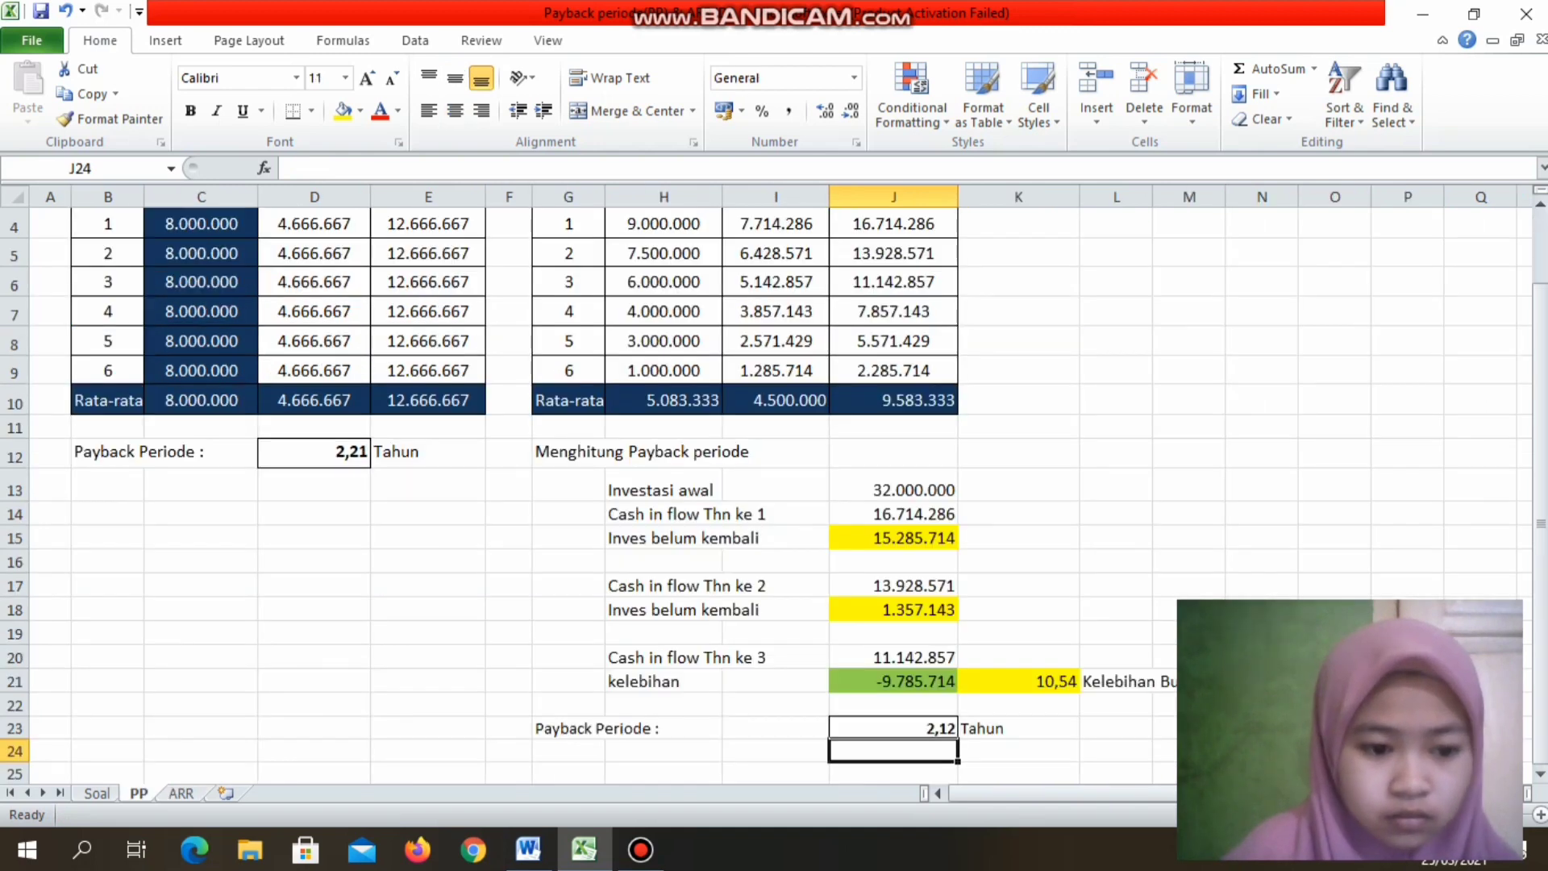
key(ctrl+Page_Down)
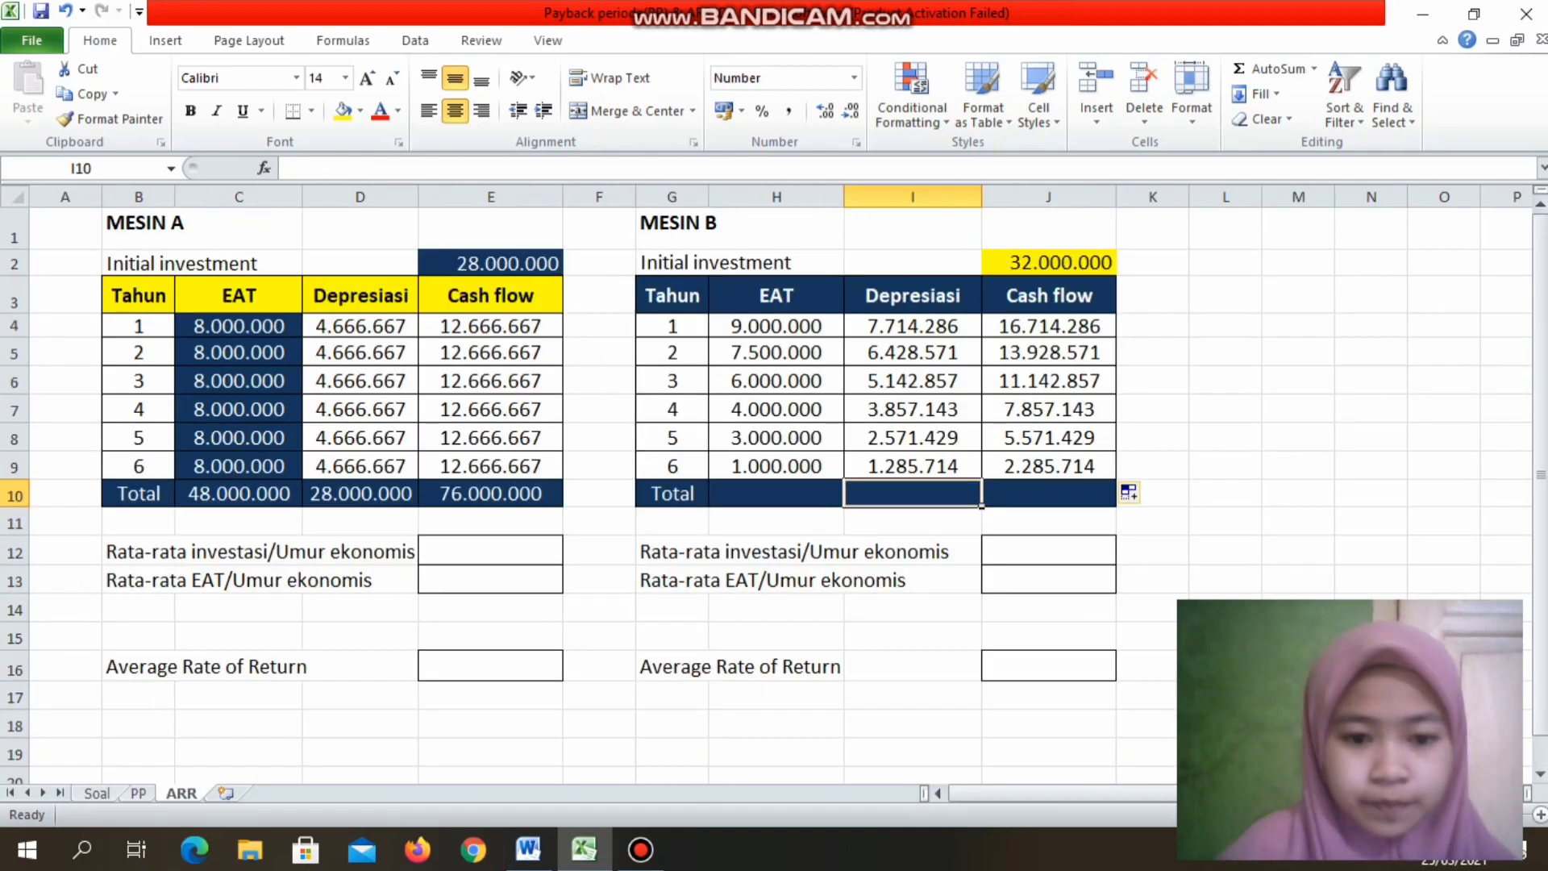
Step: Total Mesin B's EAT for years 1 to 6, H4:H9, in H10 with AutoSum
click(777, 494)
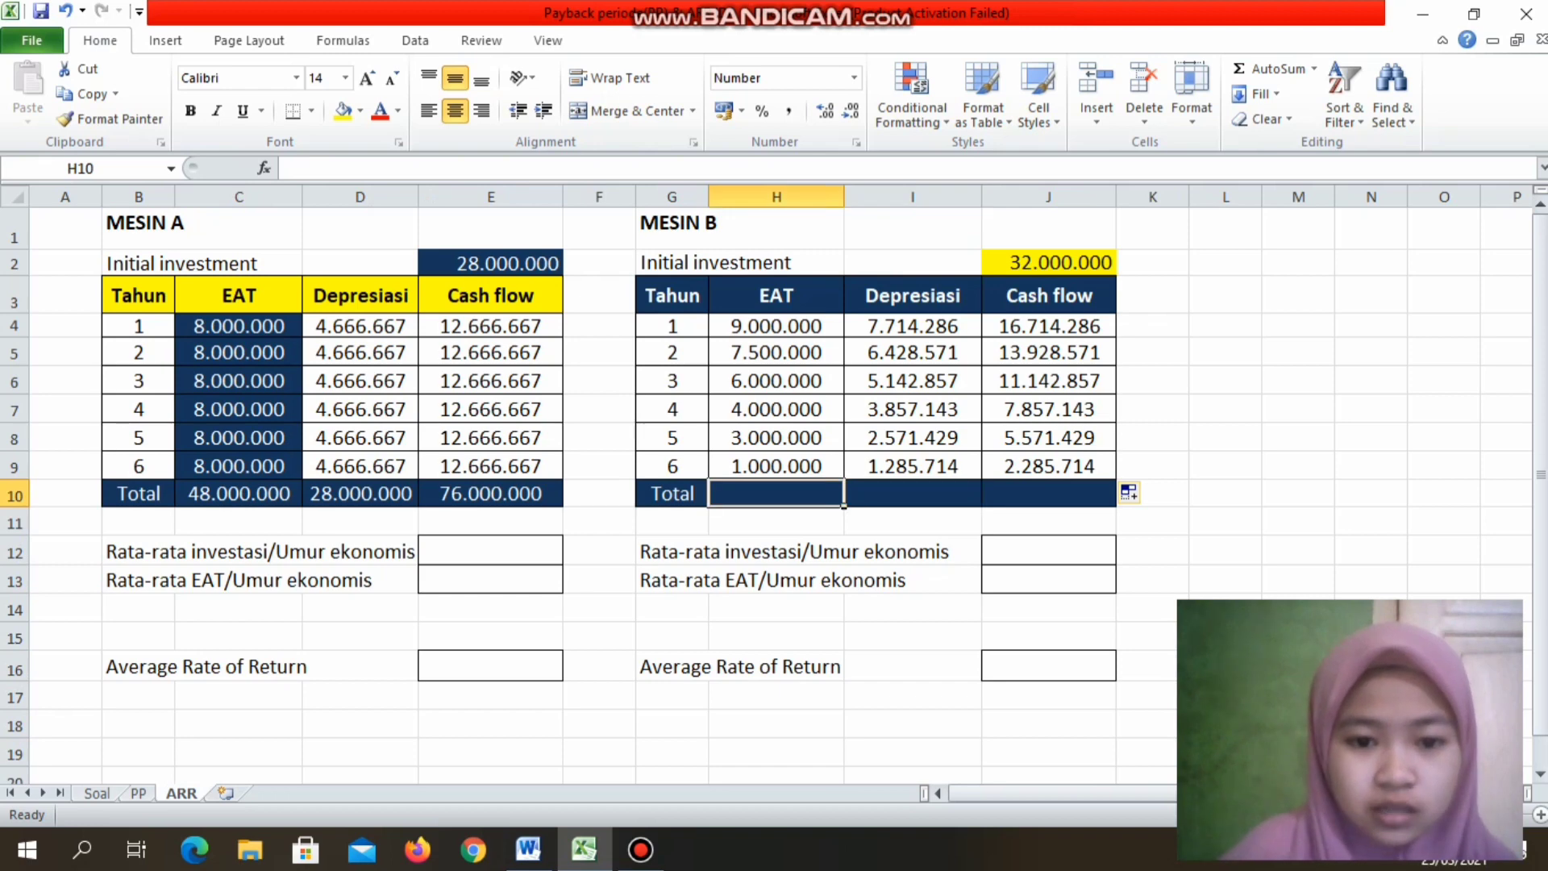
drag(776, 326, 777, 466)
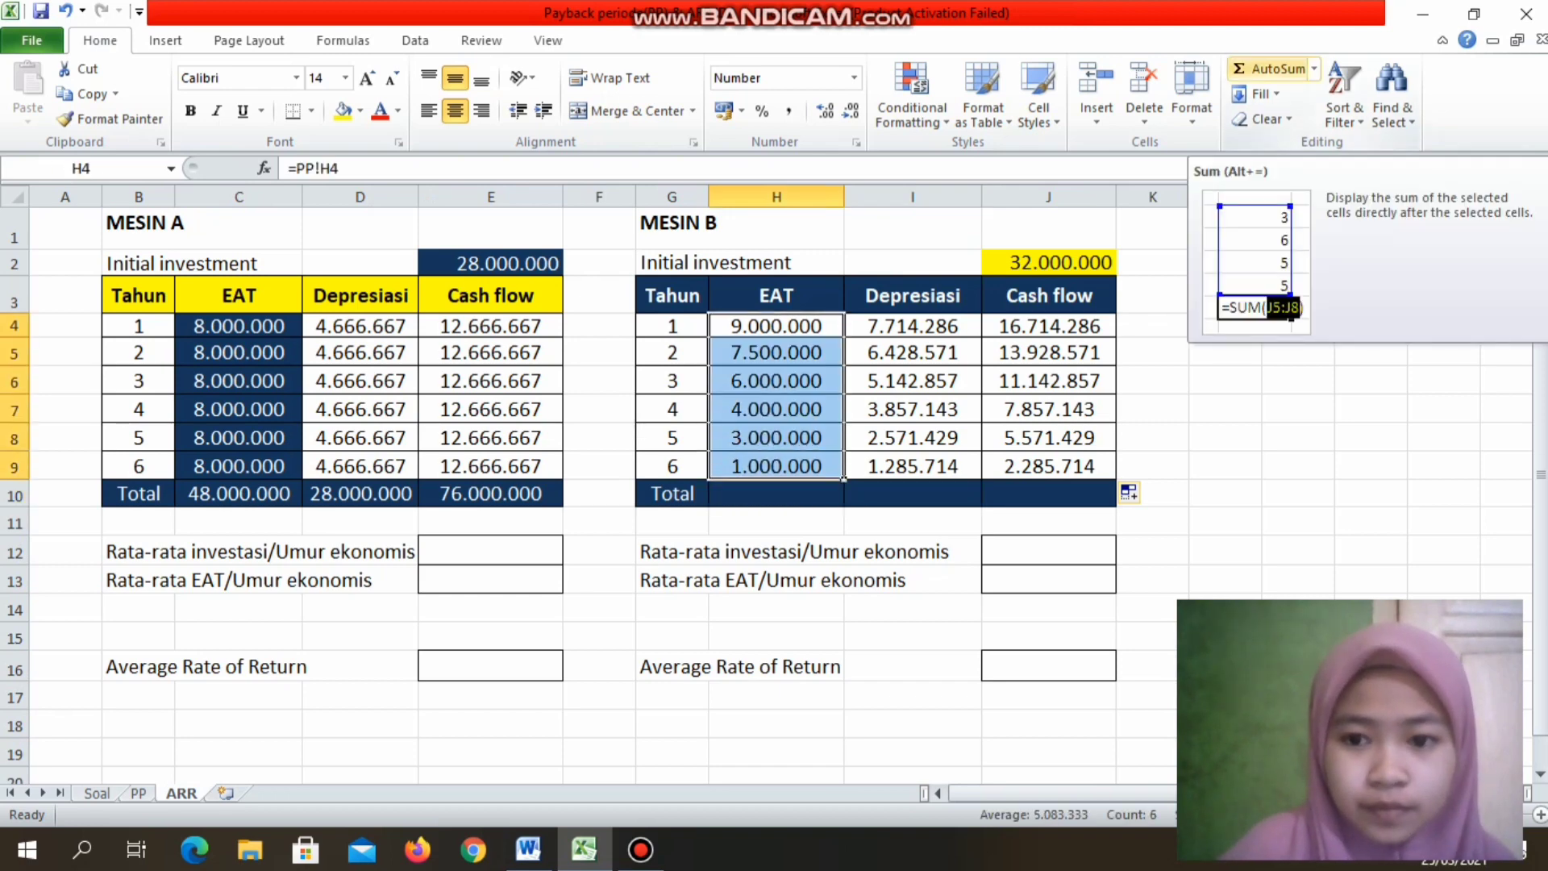
click(1273, 69)
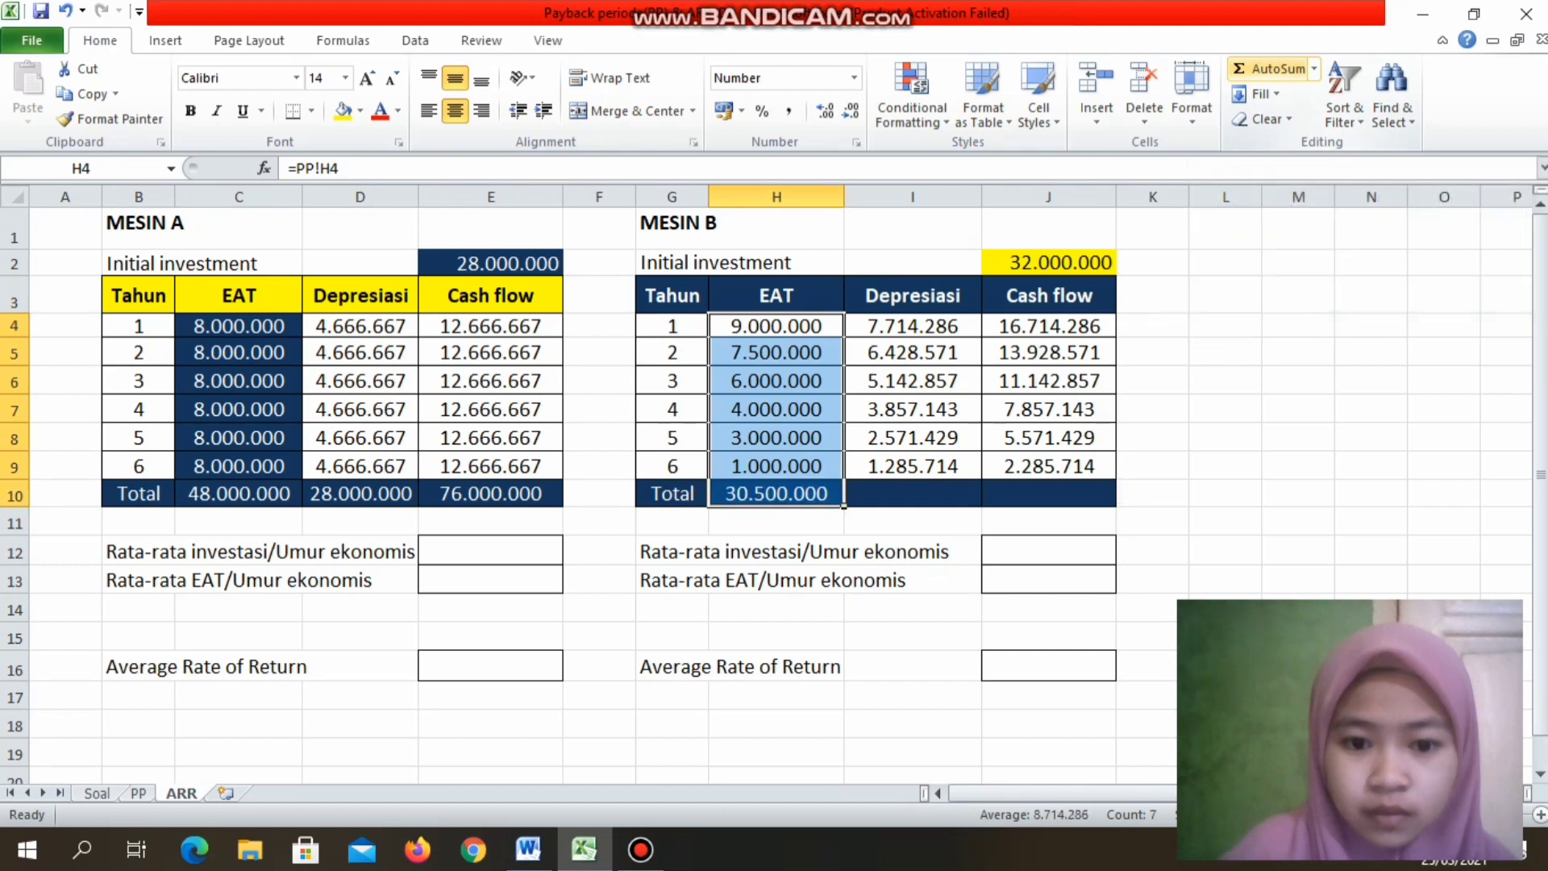
click(777, 494)
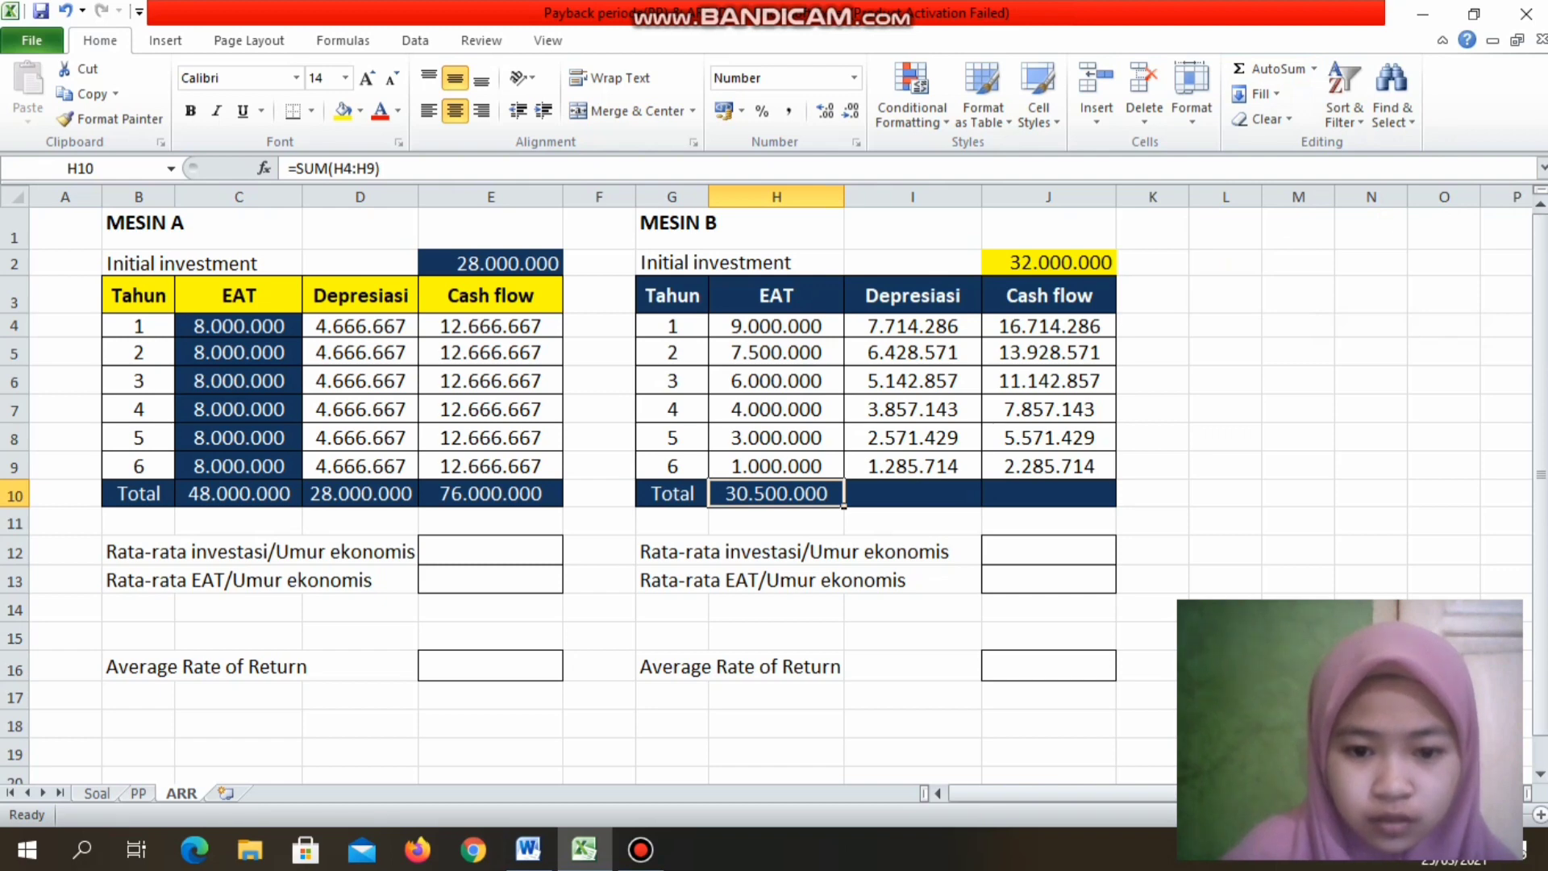
drag(845, 506, 976, 505)
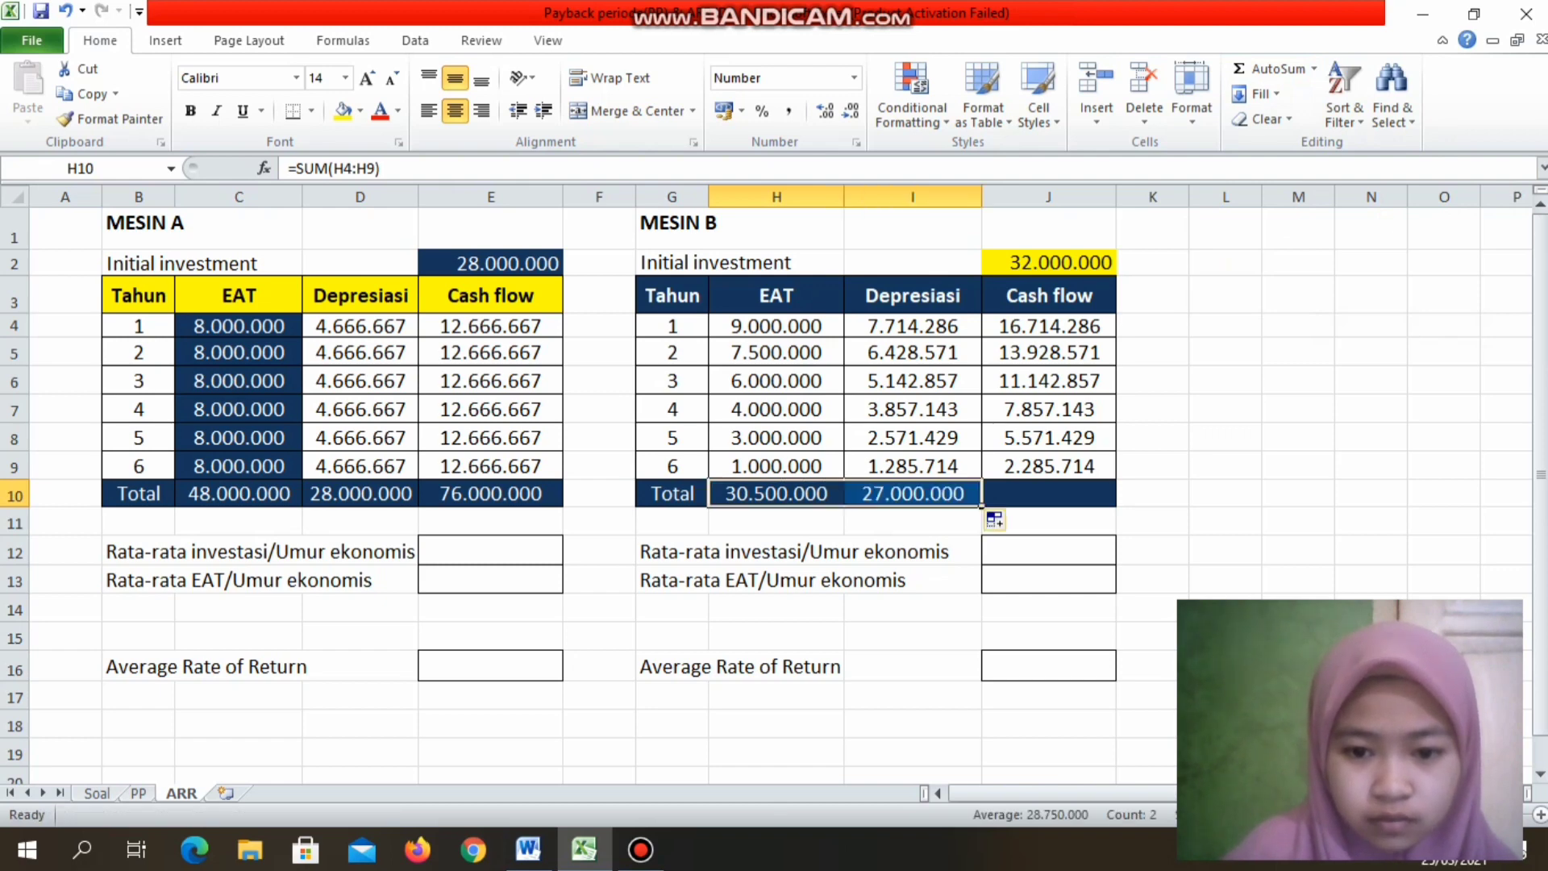
click(913, 493)
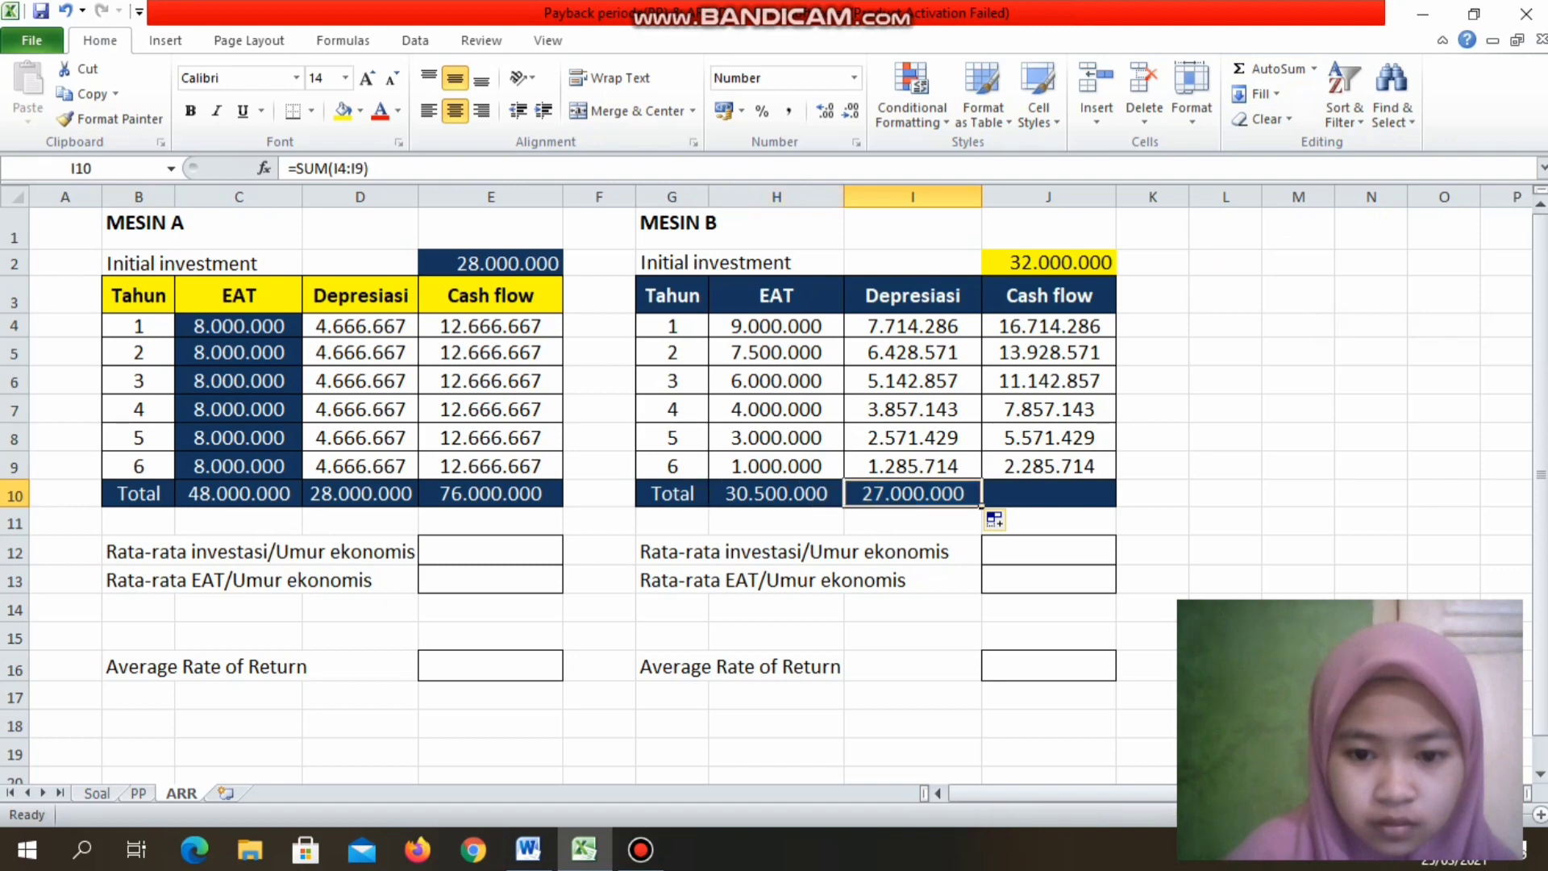
key(Delete)
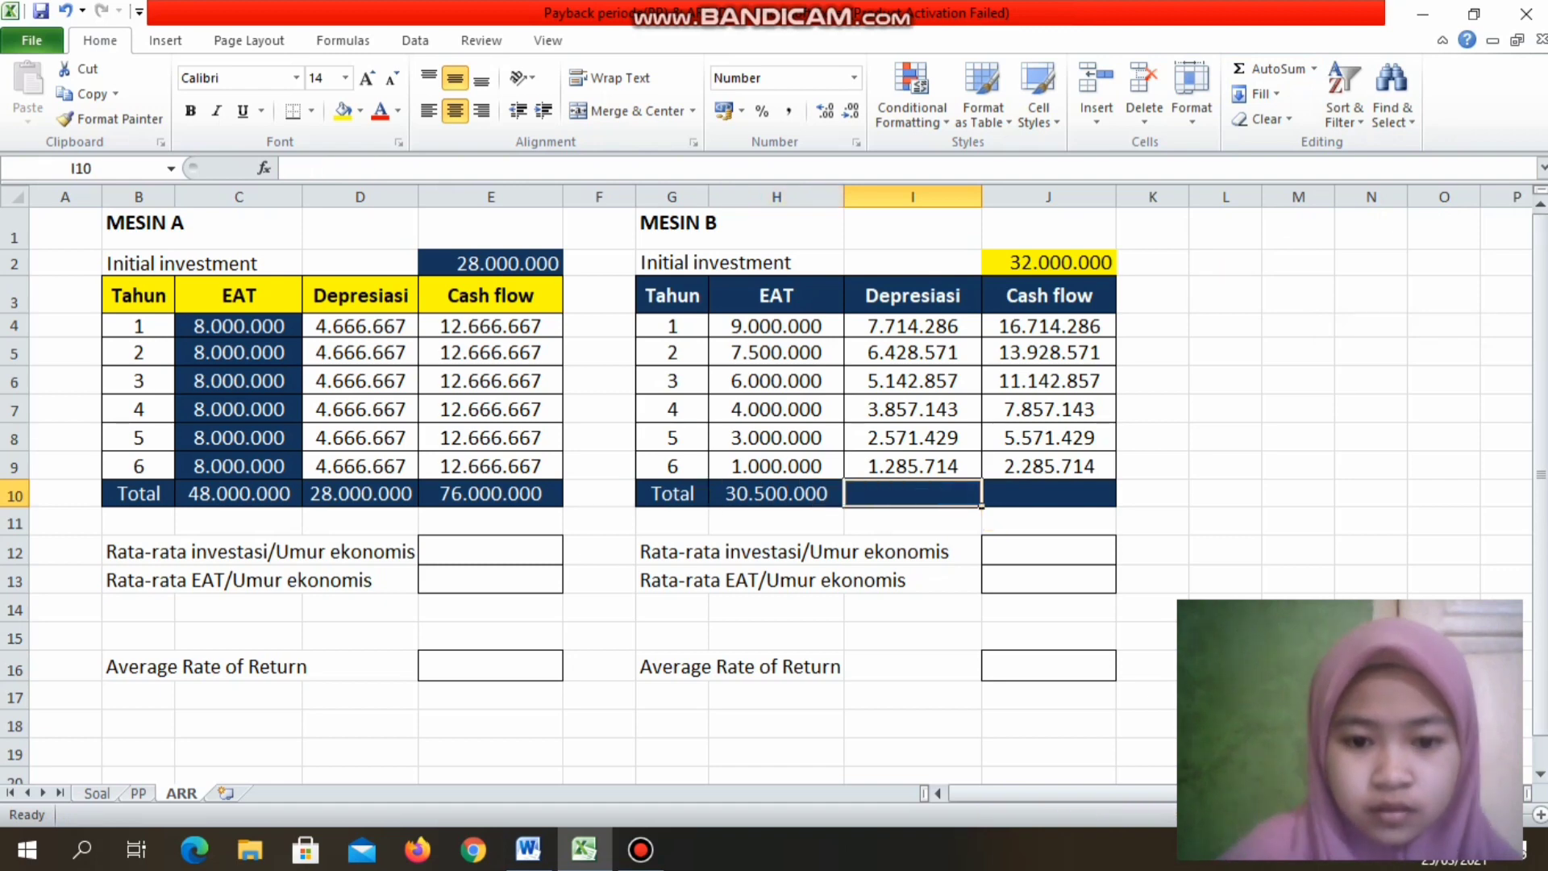
Step: Copy Mesin B's EAT total formula from H10 across to the Depresiasi and Cash flow totals in I10 and J10
click(777, 493)
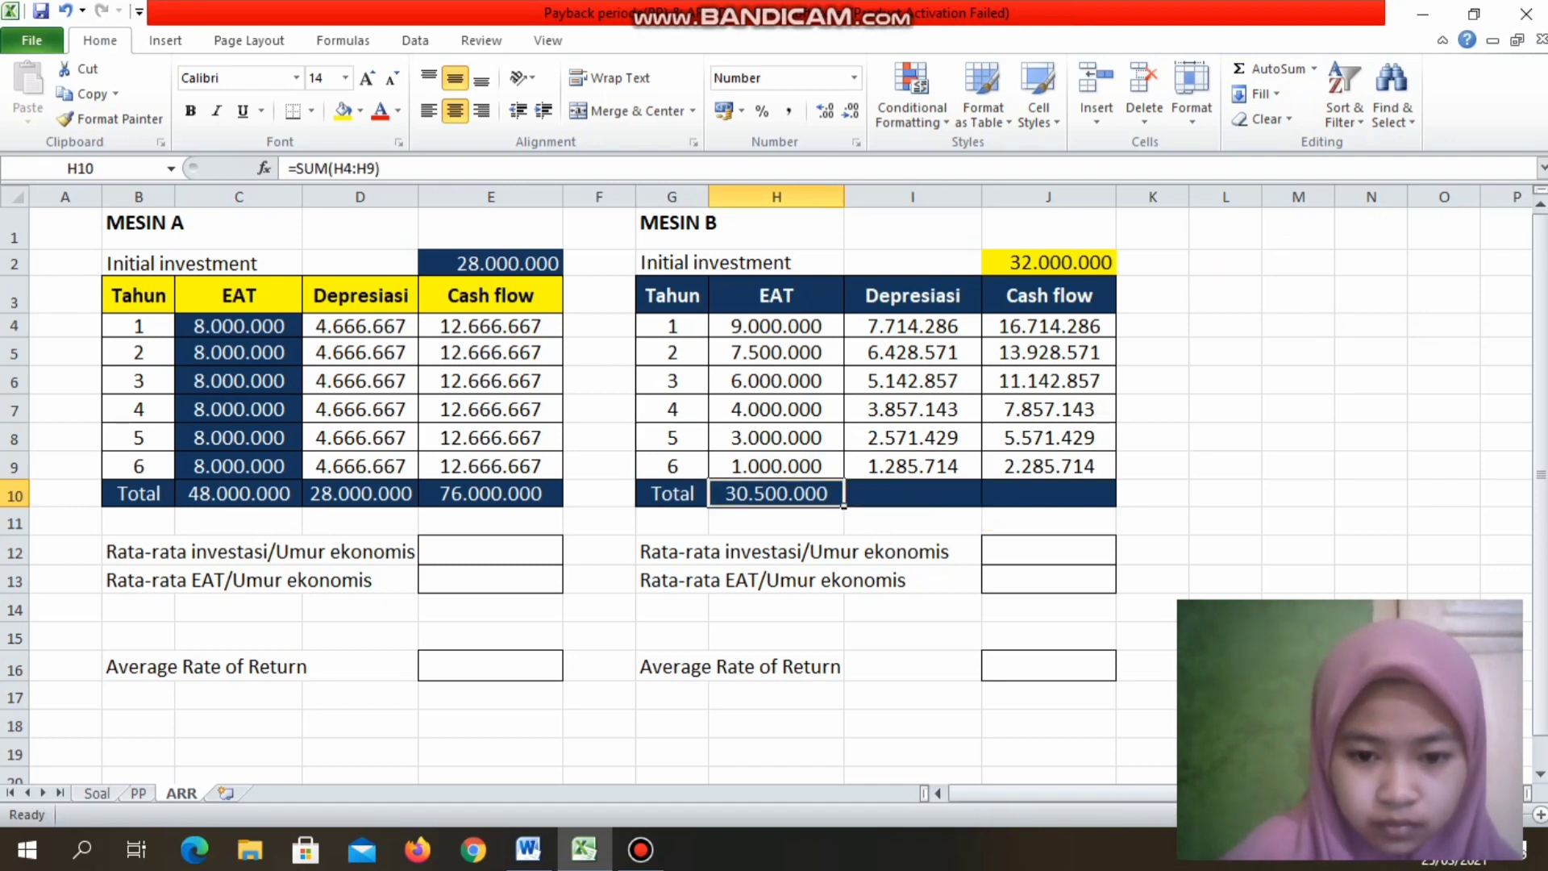
drag(844, 506, 1114, 496)
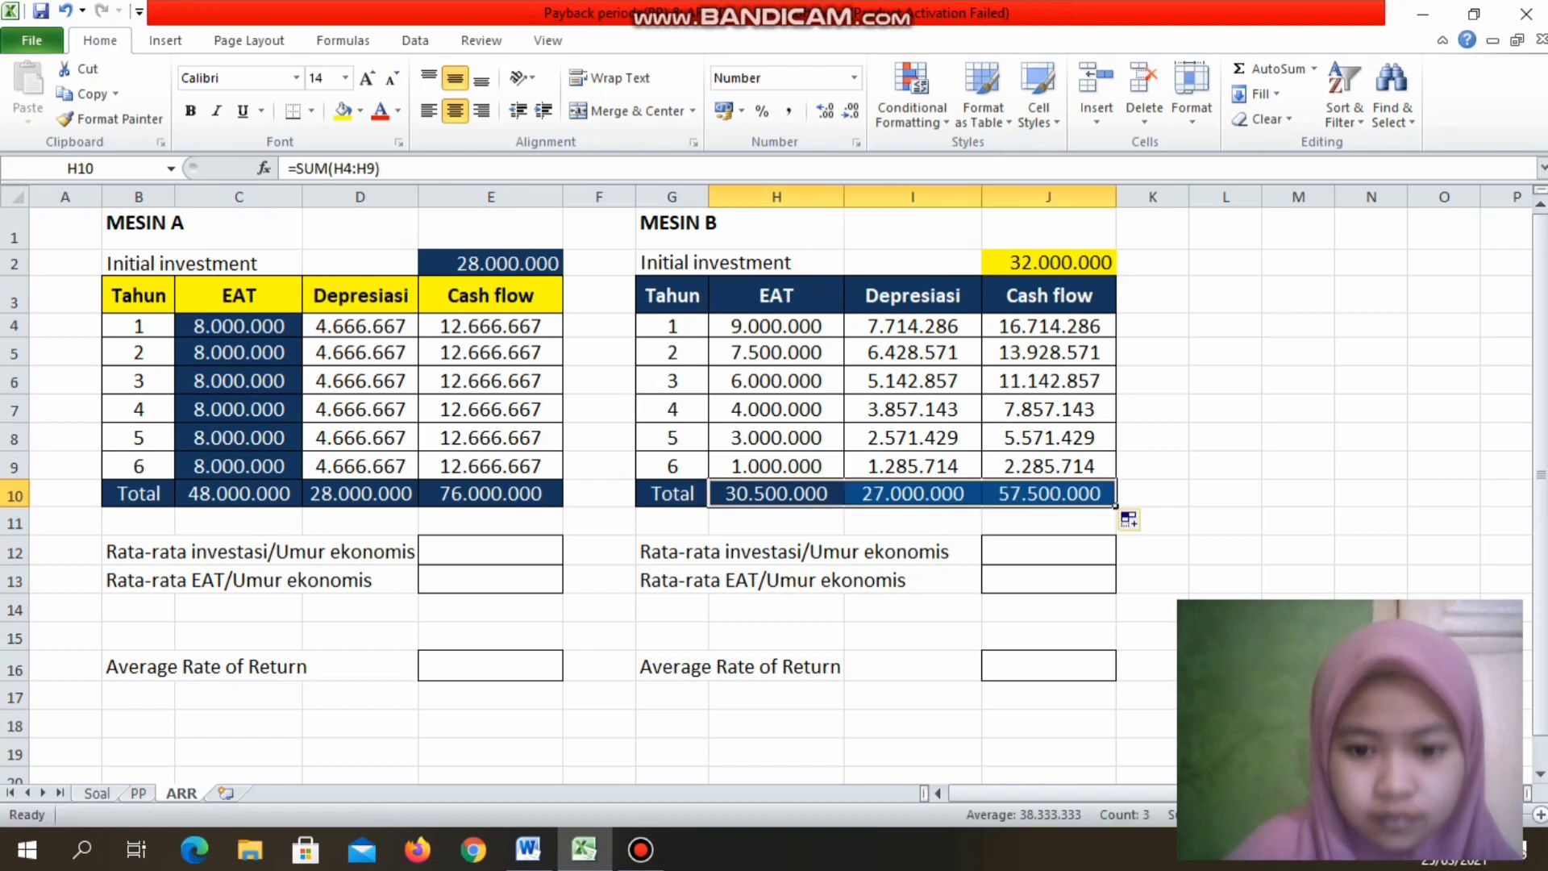
Step: Calculate Mesin A's Rata-rata investasi/Umur ekonomis in E12 as initial investment divided by the economic life, =E2/B9
drag(1541, 369, 1541, 397)
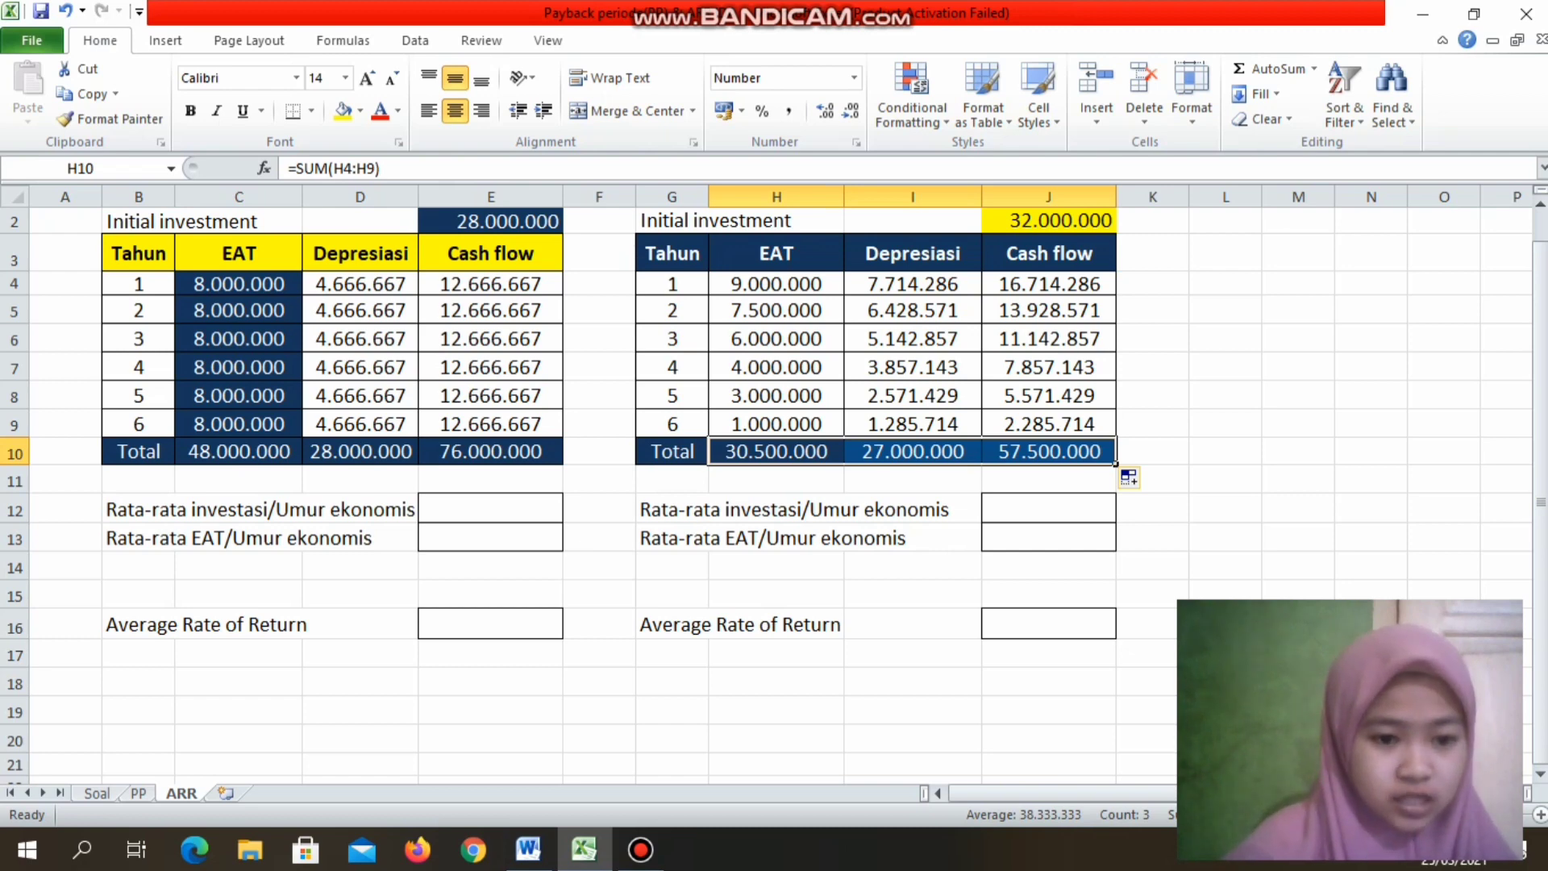
click(490, 509)
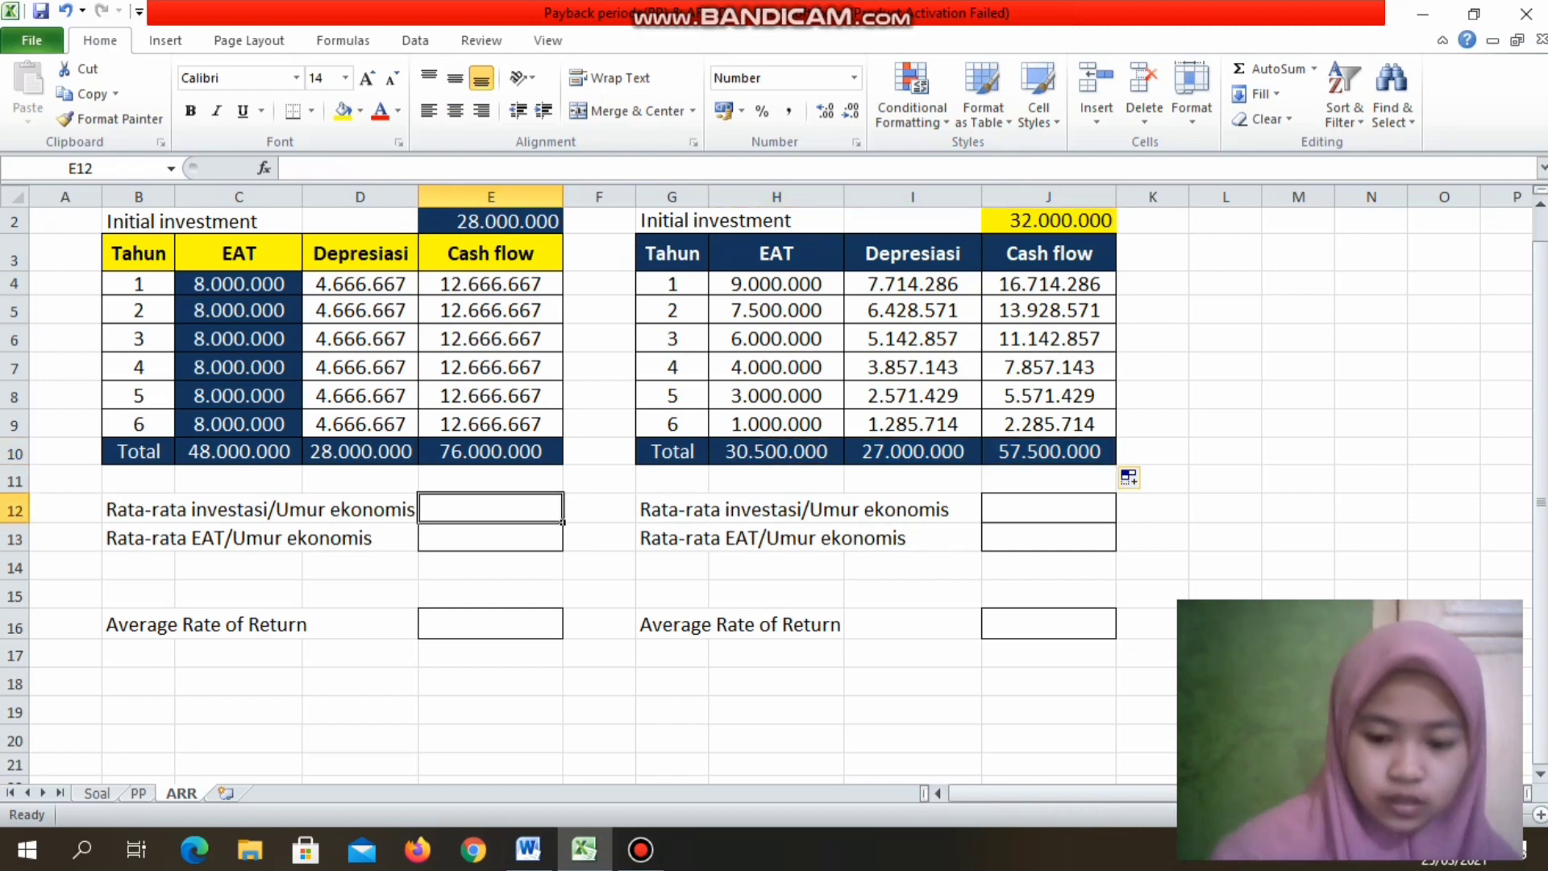
text(=)
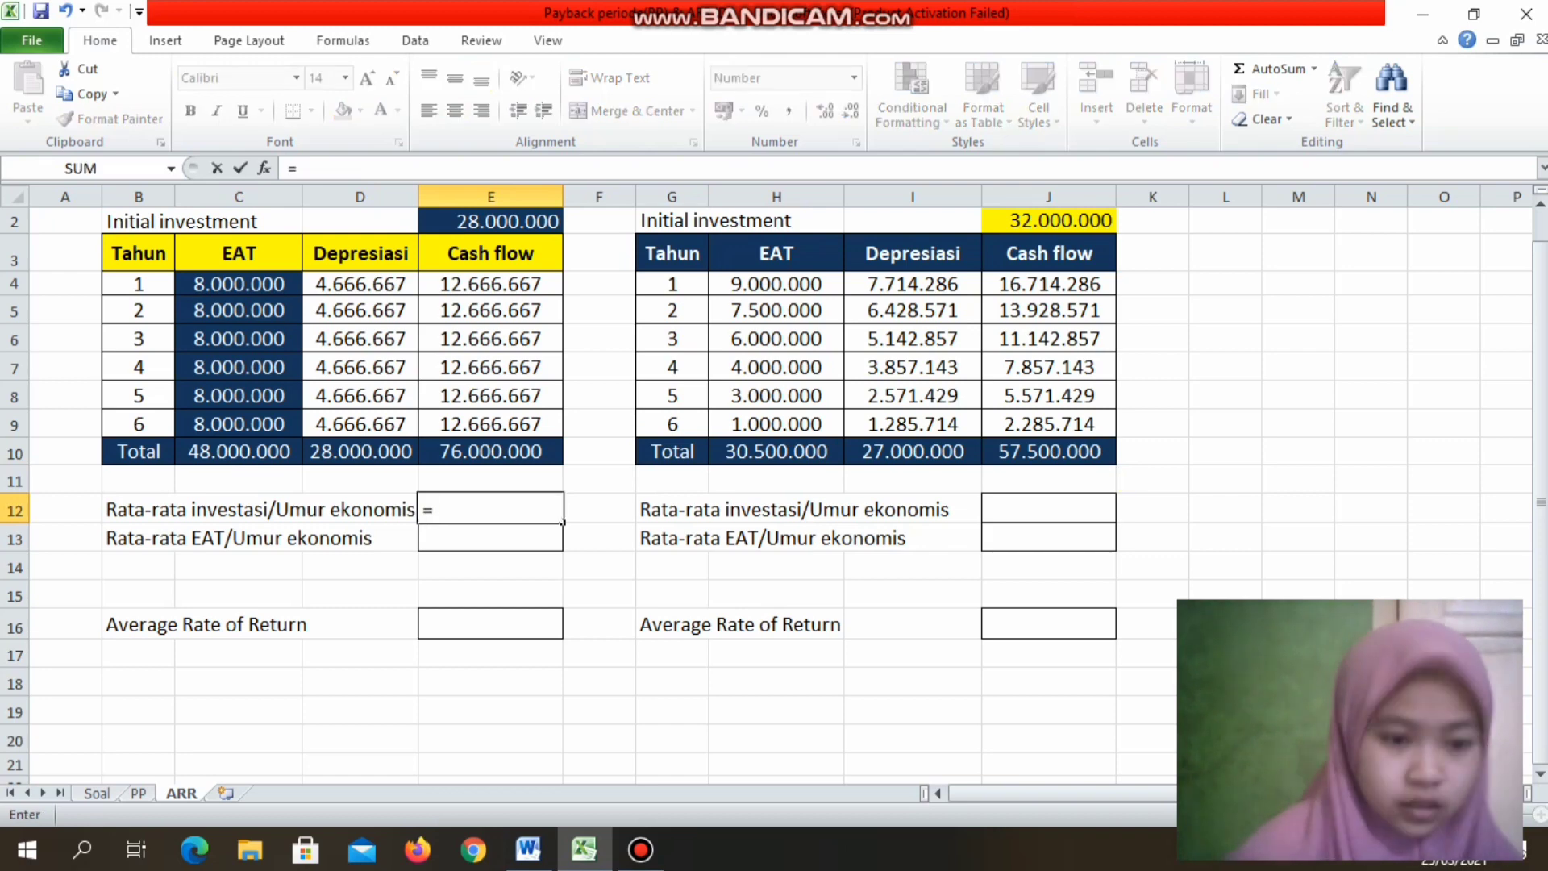
click(491, 221)
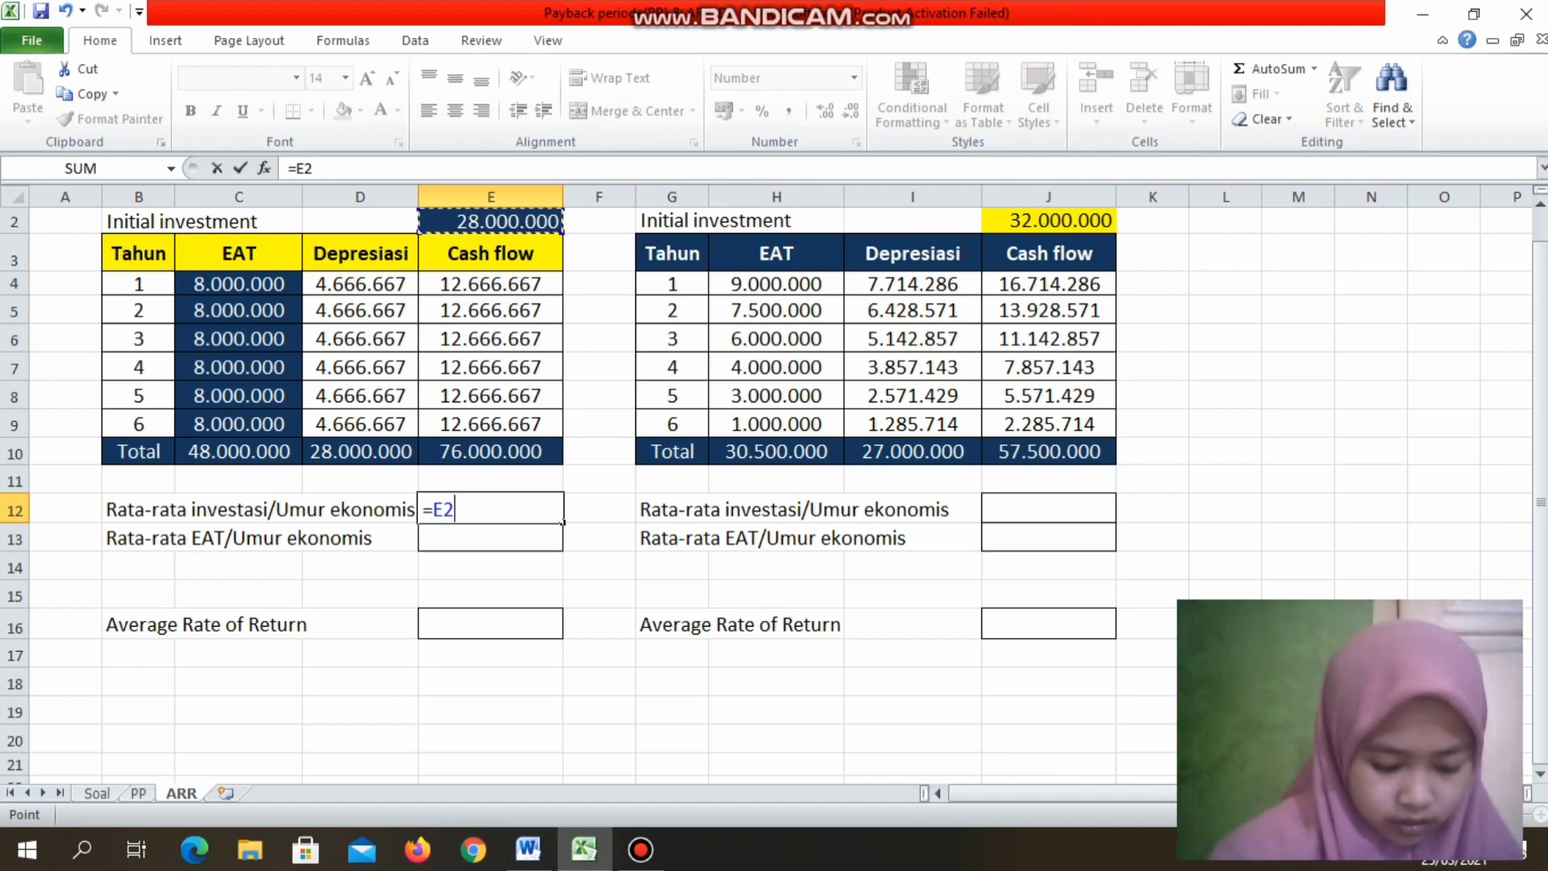
text(/)
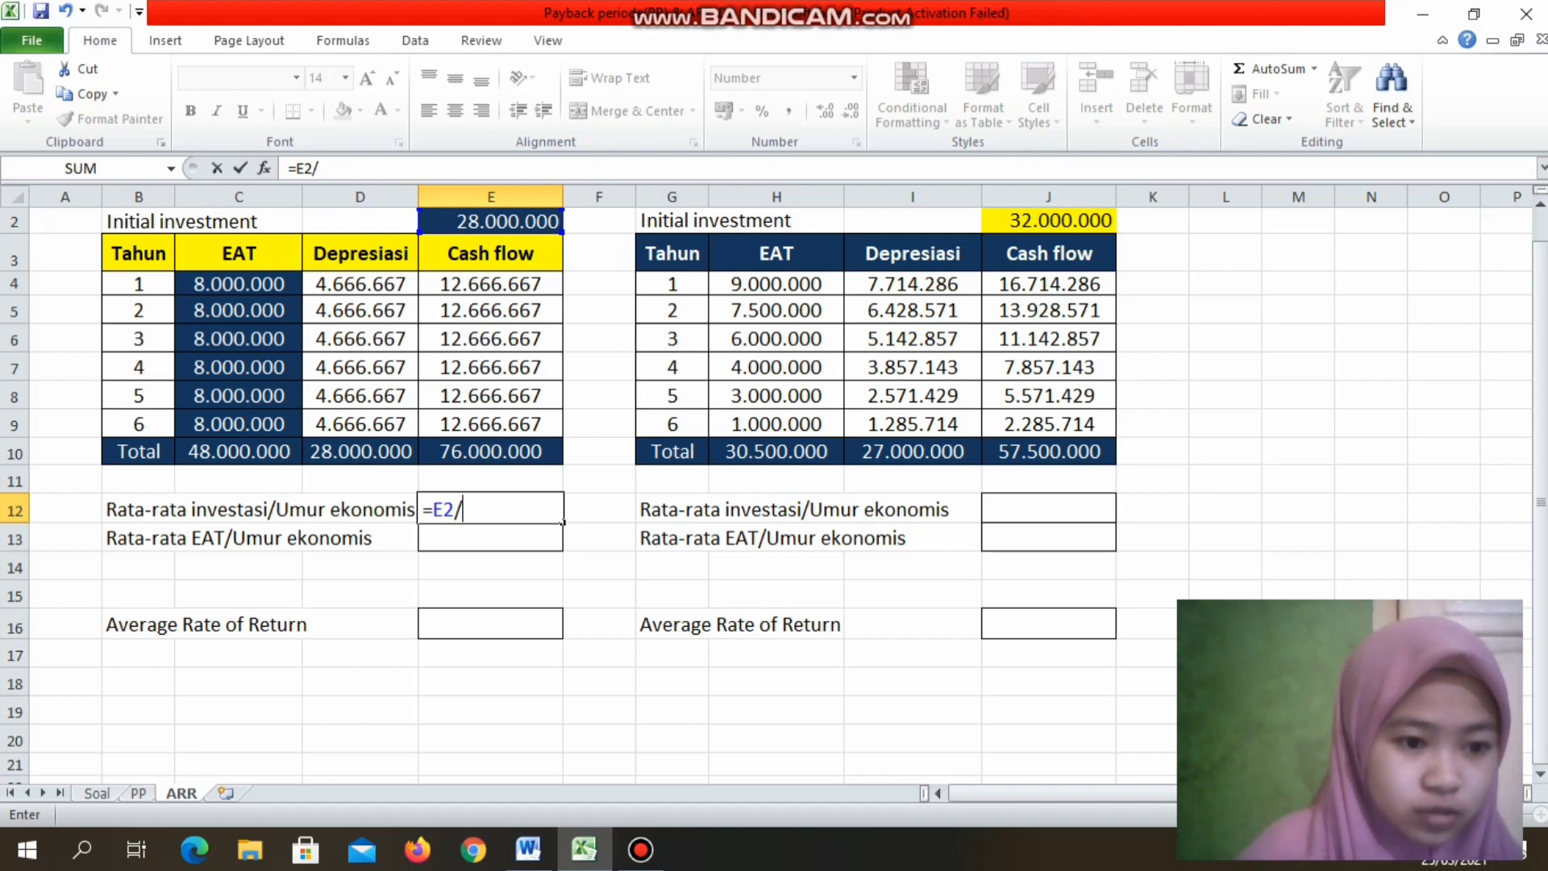
click(138, 424)
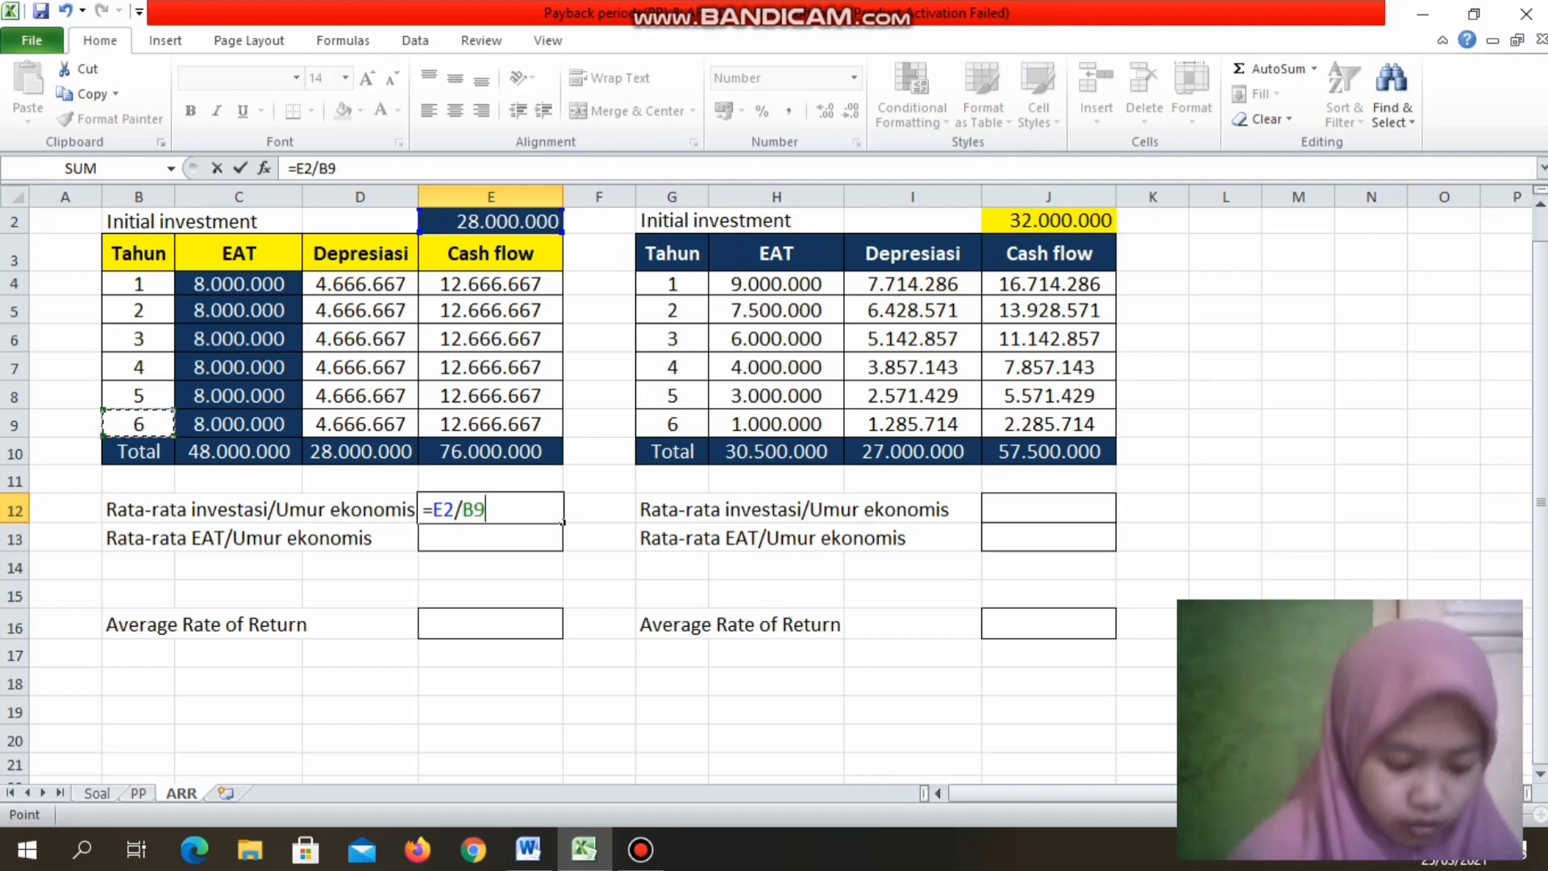
key(Return)
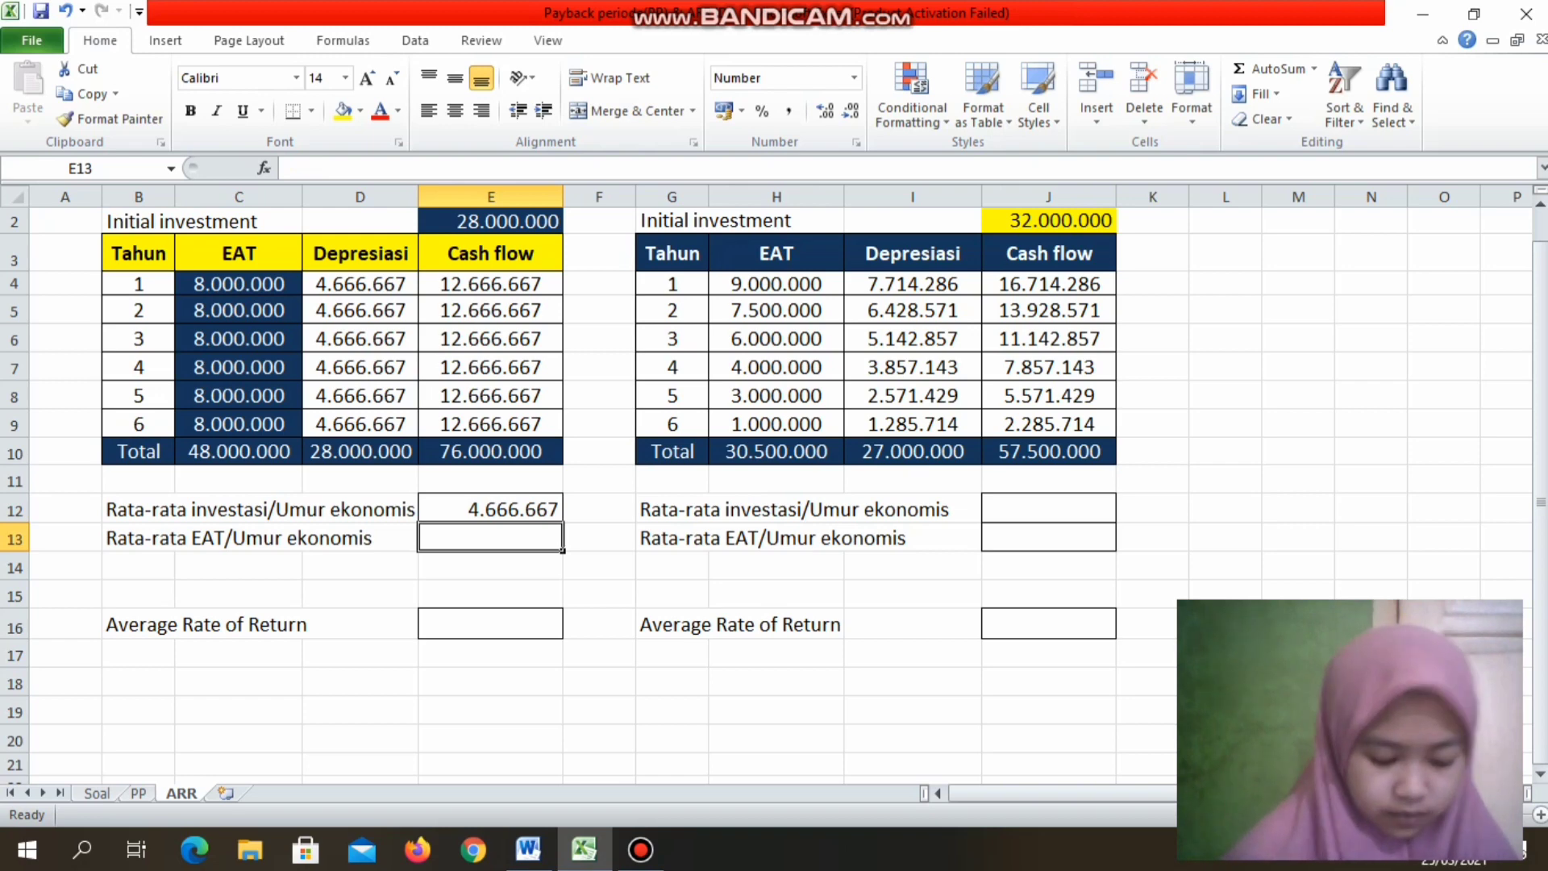
Step: Calculate Mesin A's Rata-rata EAT/Umur ekonomis in E13 as total EAT divided by the economic life, =C10/B9
text(=)
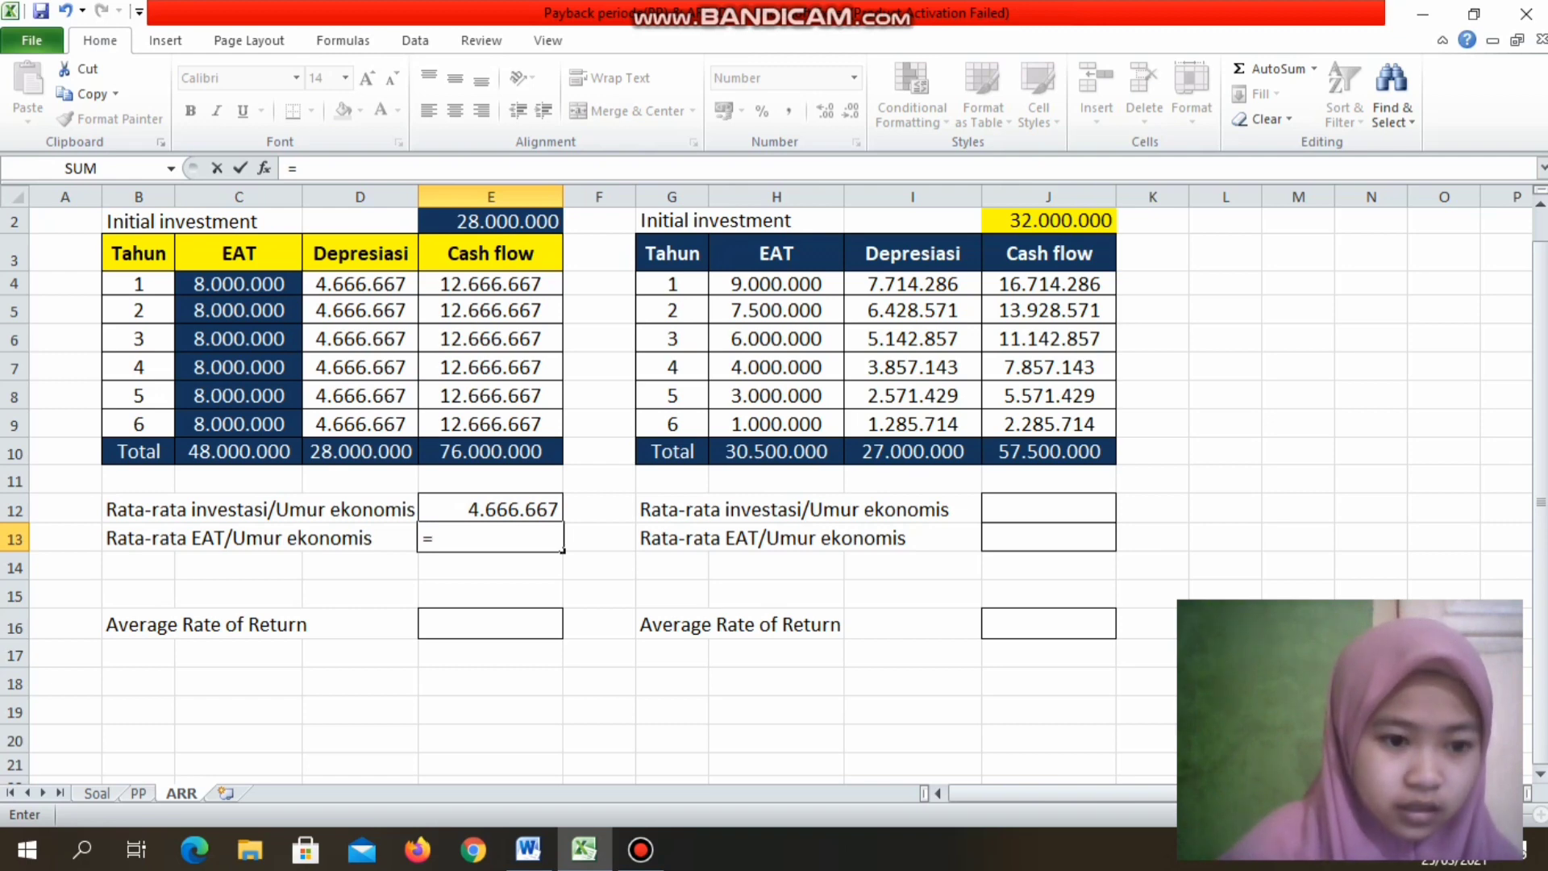
click(239, 452)
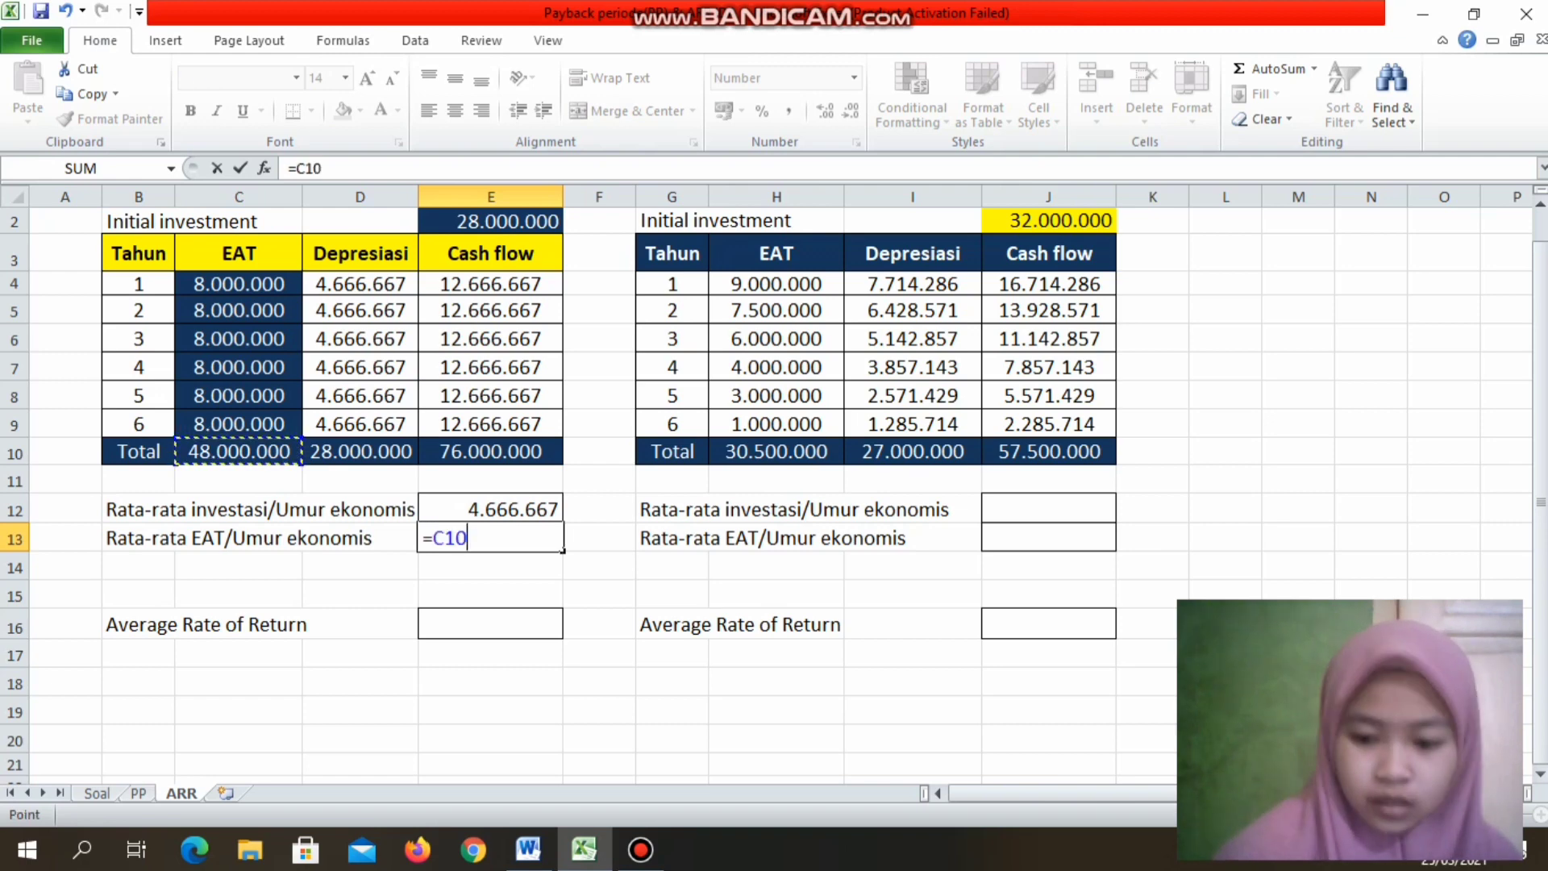
text(/)
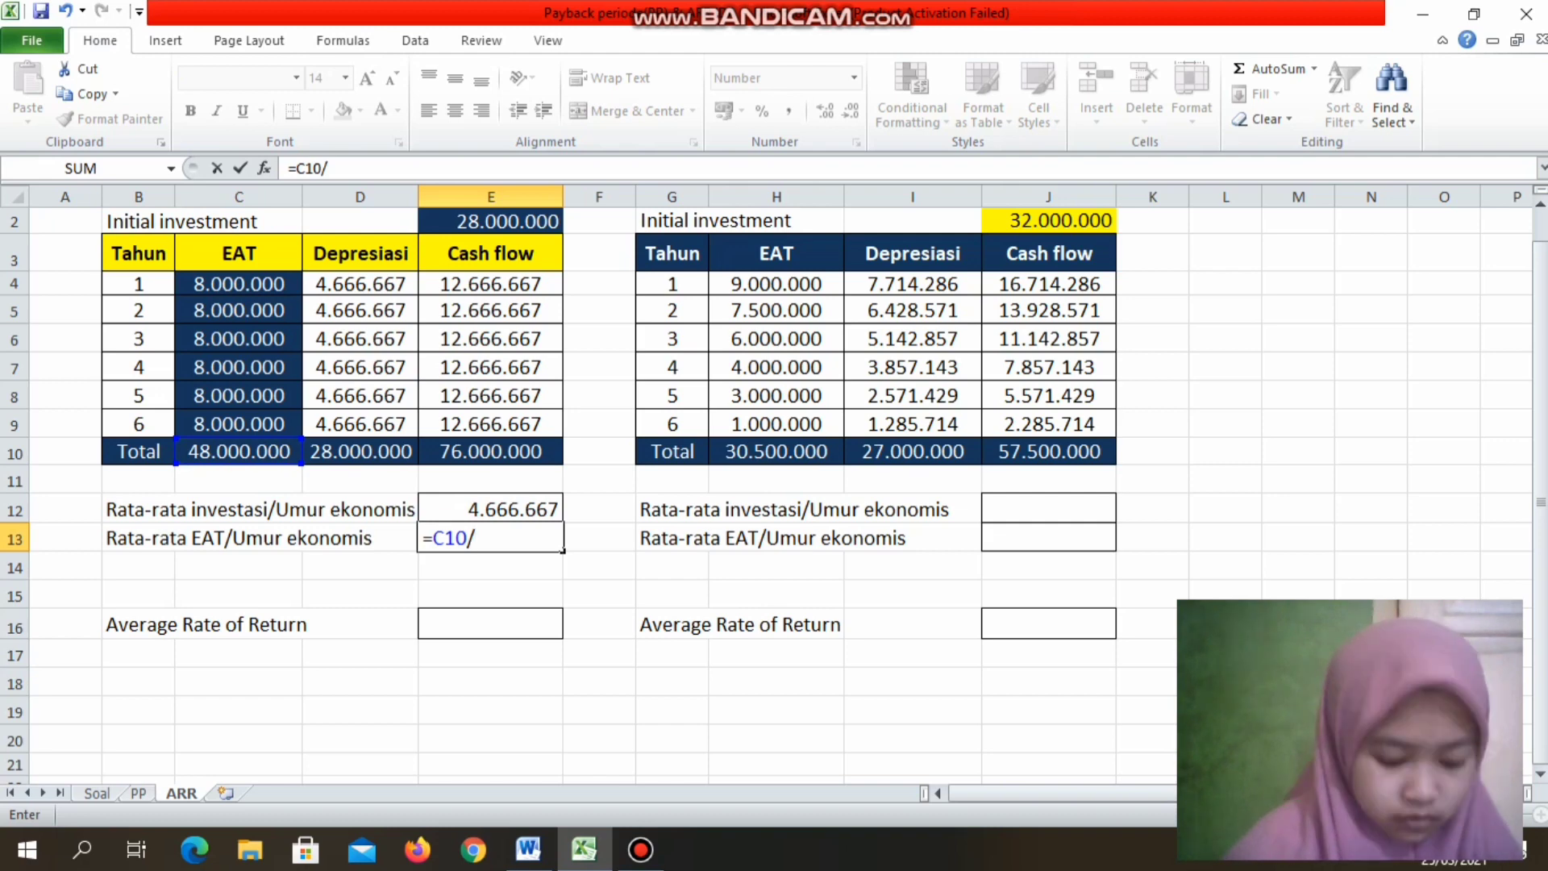
click(139, 424)
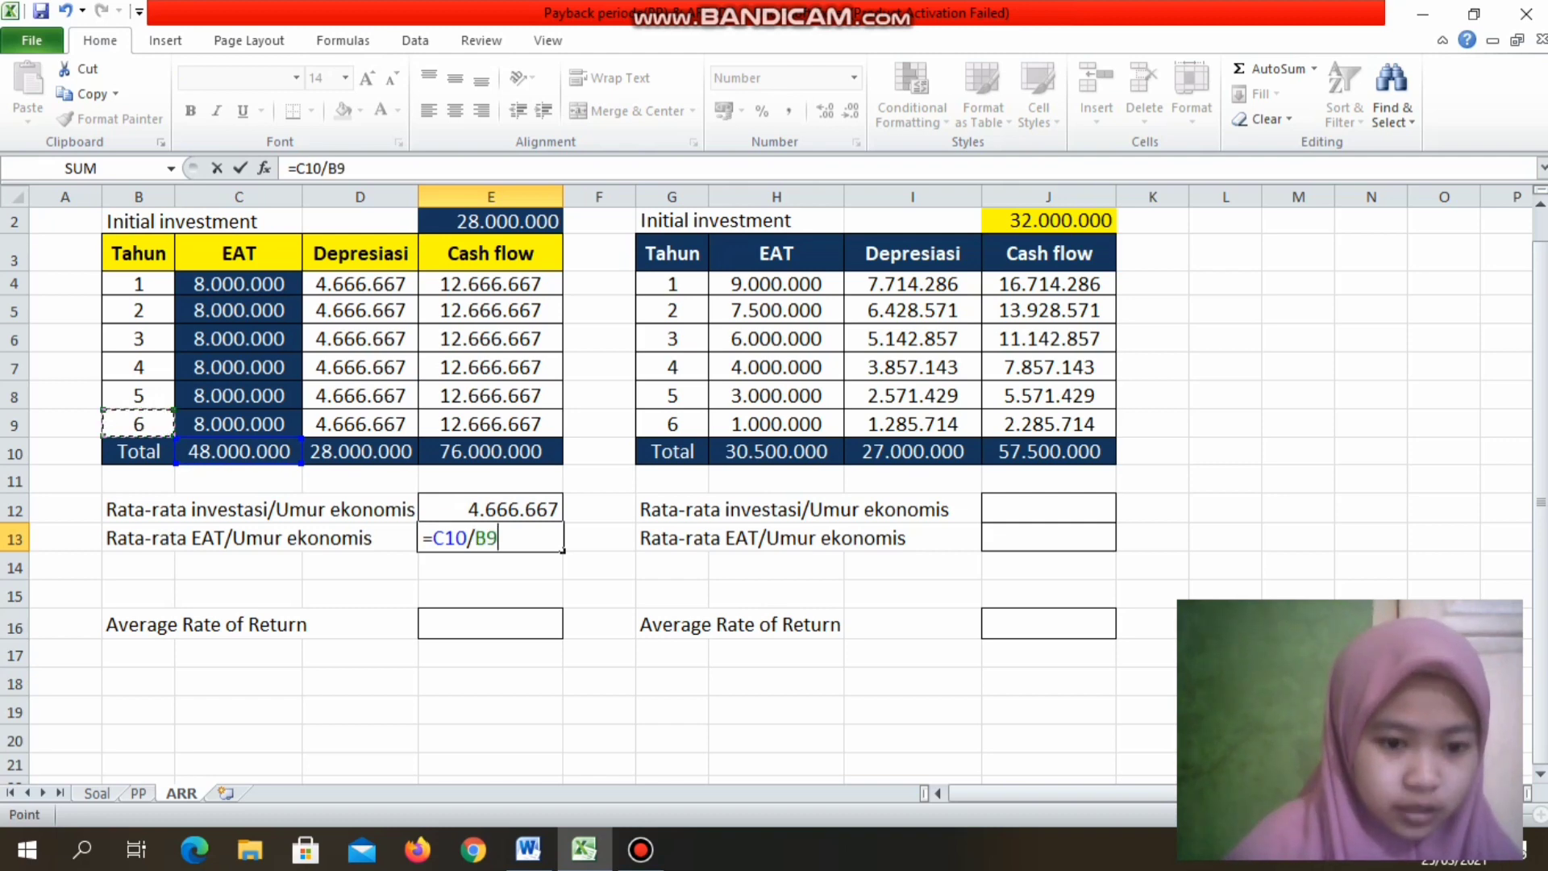
key(Return)
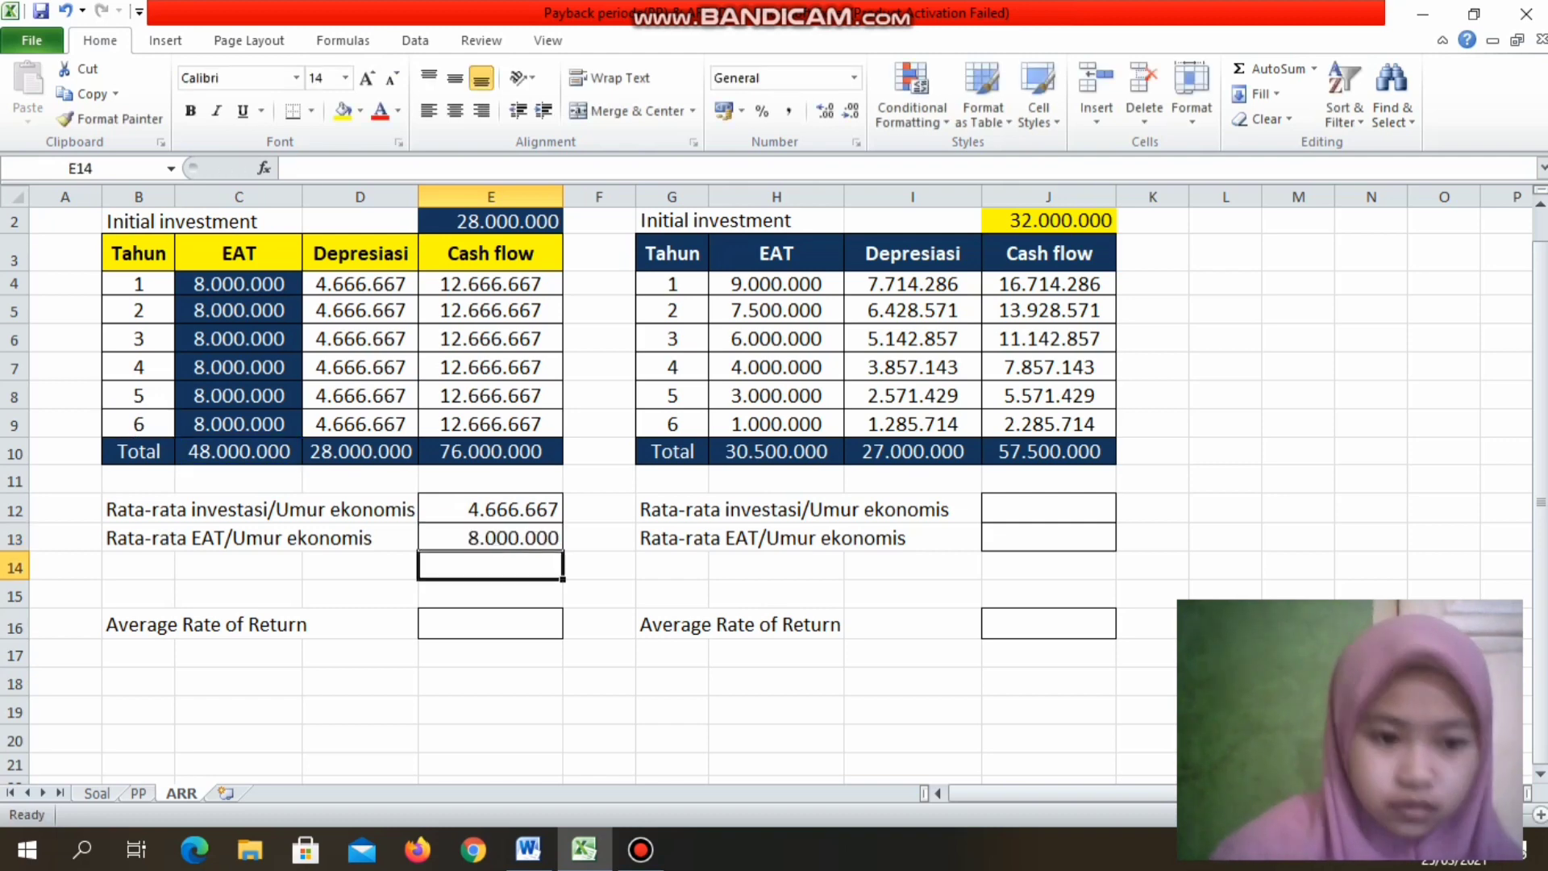
Step: Calculate Mesin A's Average Rate of Return in E16 as average EAT divided by average investment, =E13/E12
click(490, 624)
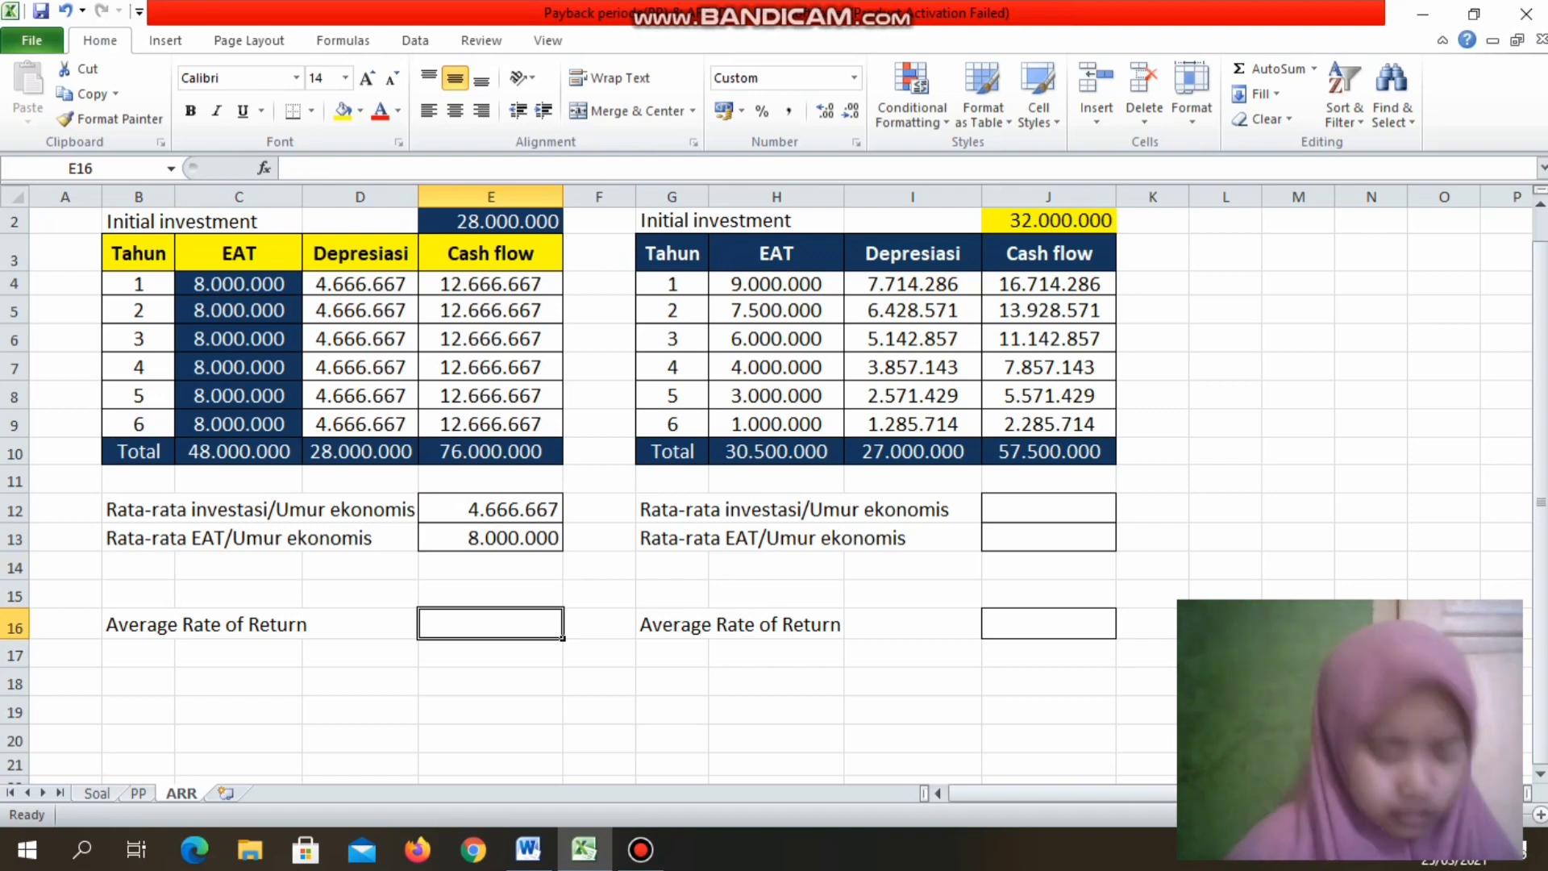
text(=)
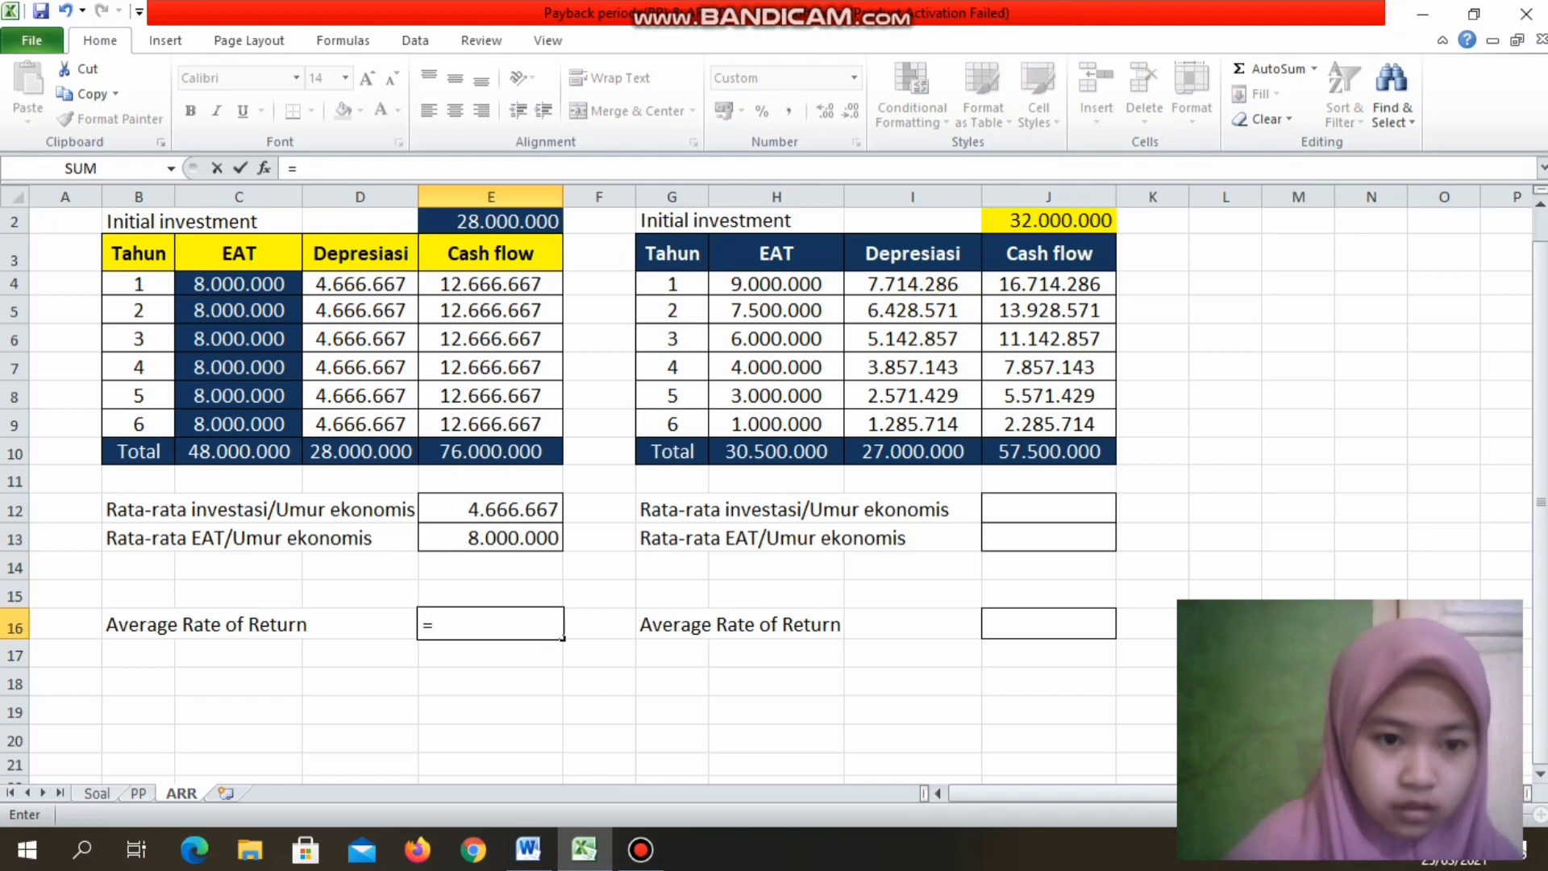
click(491, 538)
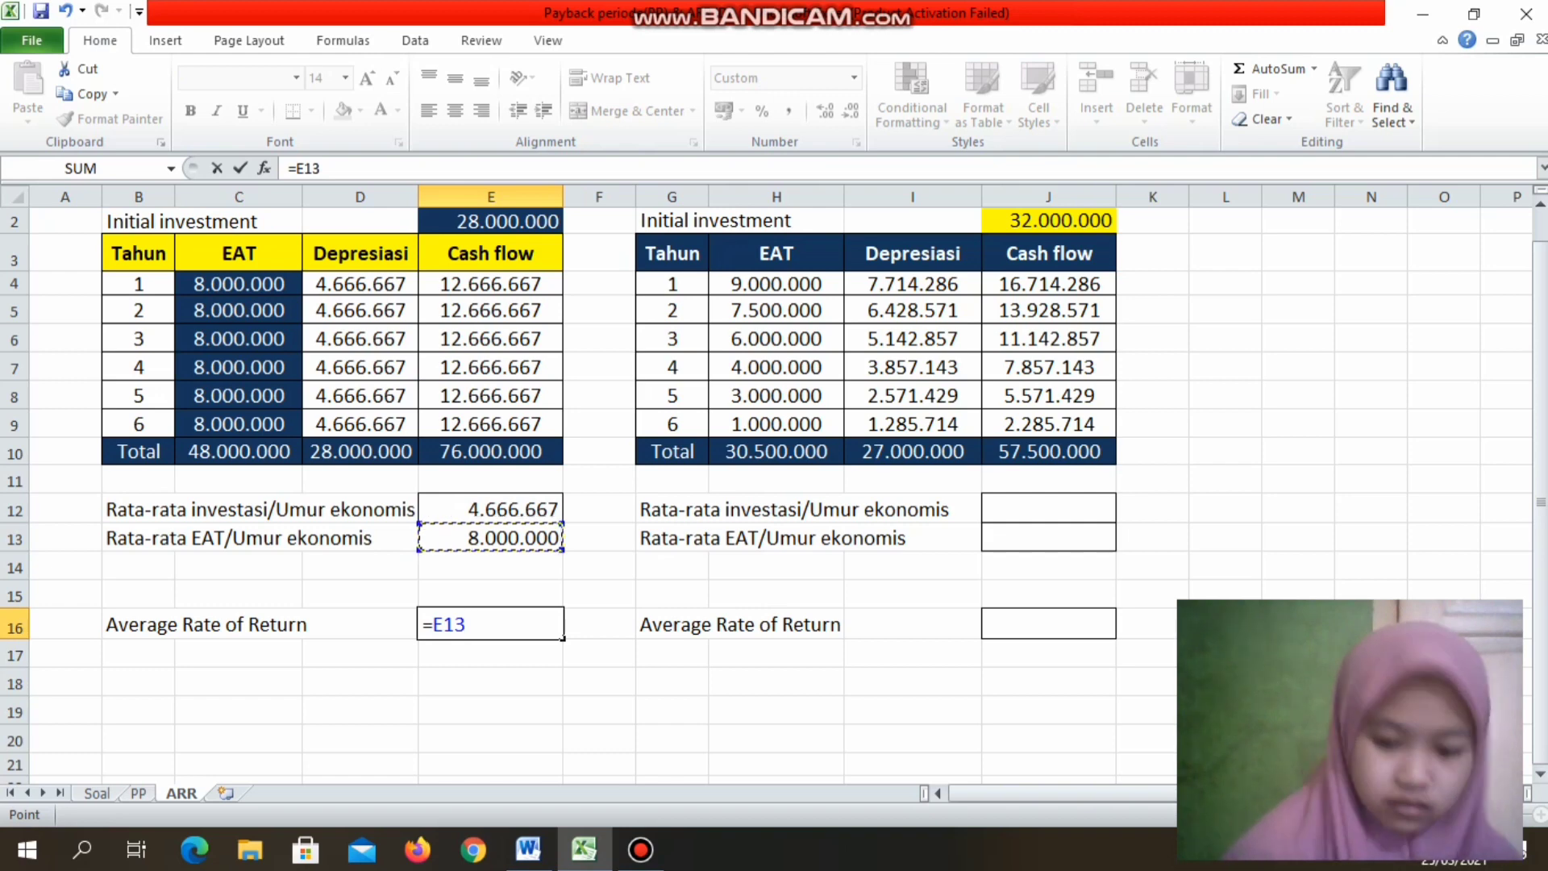
text(/)
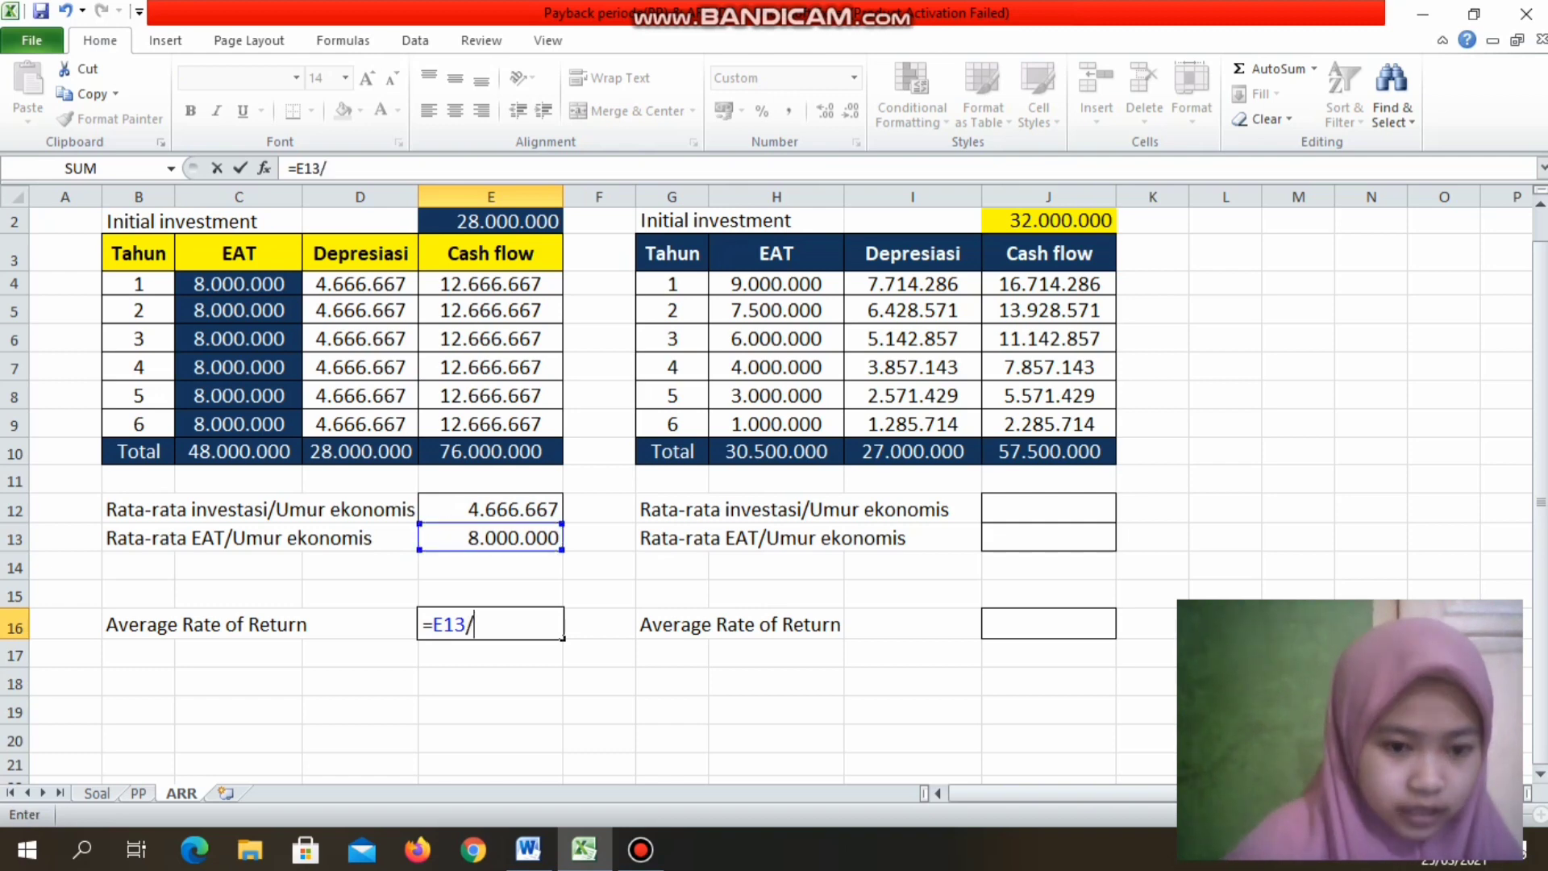
click(490, 508)
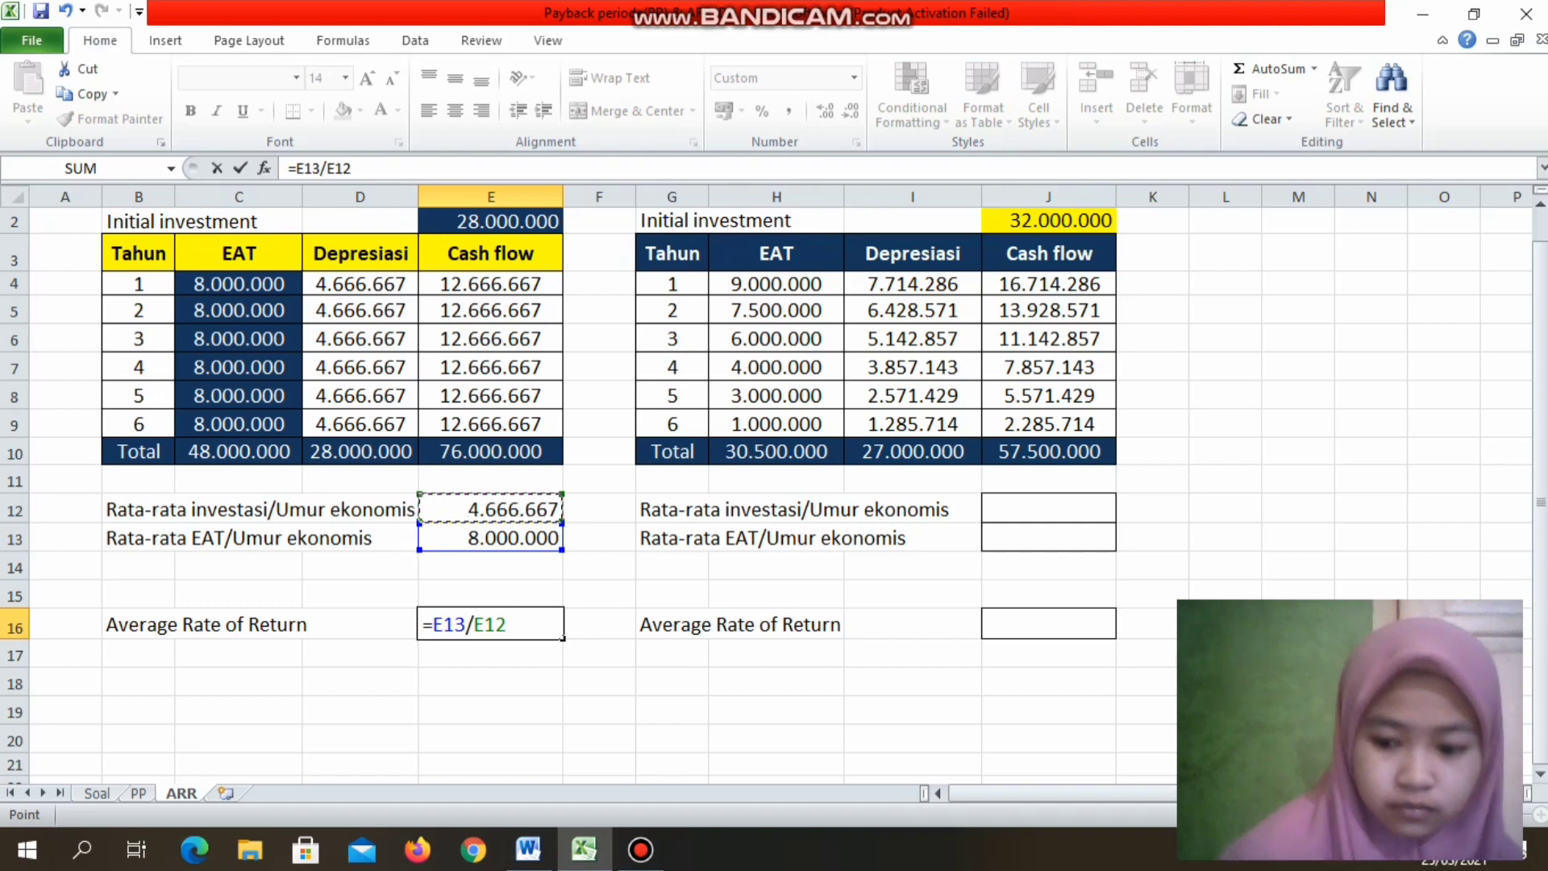
key(Return)
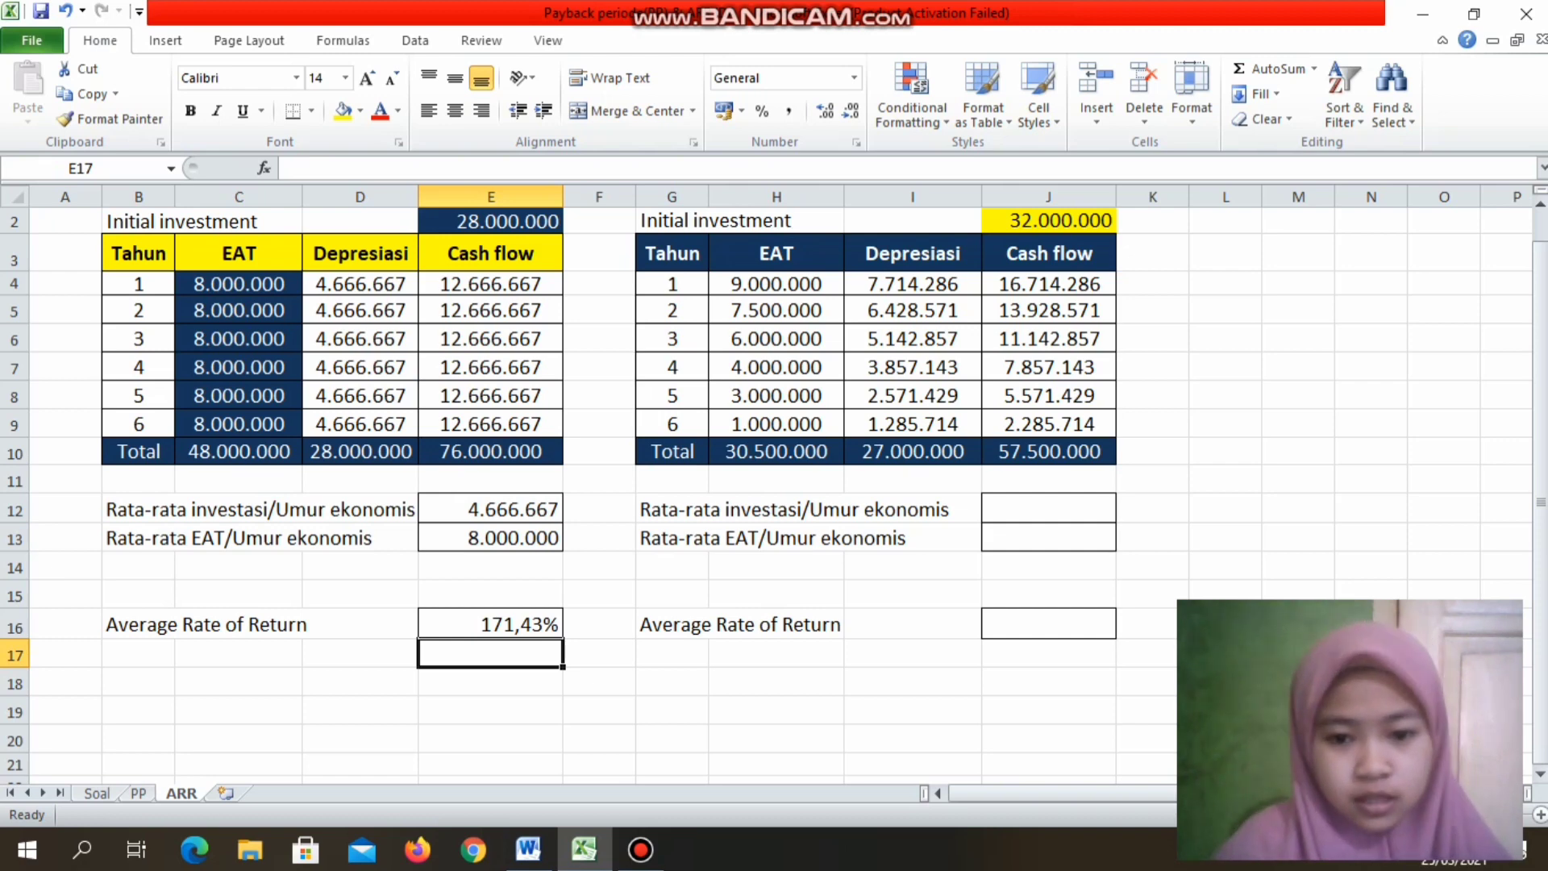
Step: Calculate Mesin B's Rata-rata investasi/Umur ekonomis in J12 as initial investment divided by the economic life, =J2/G9
click(1048, 509)
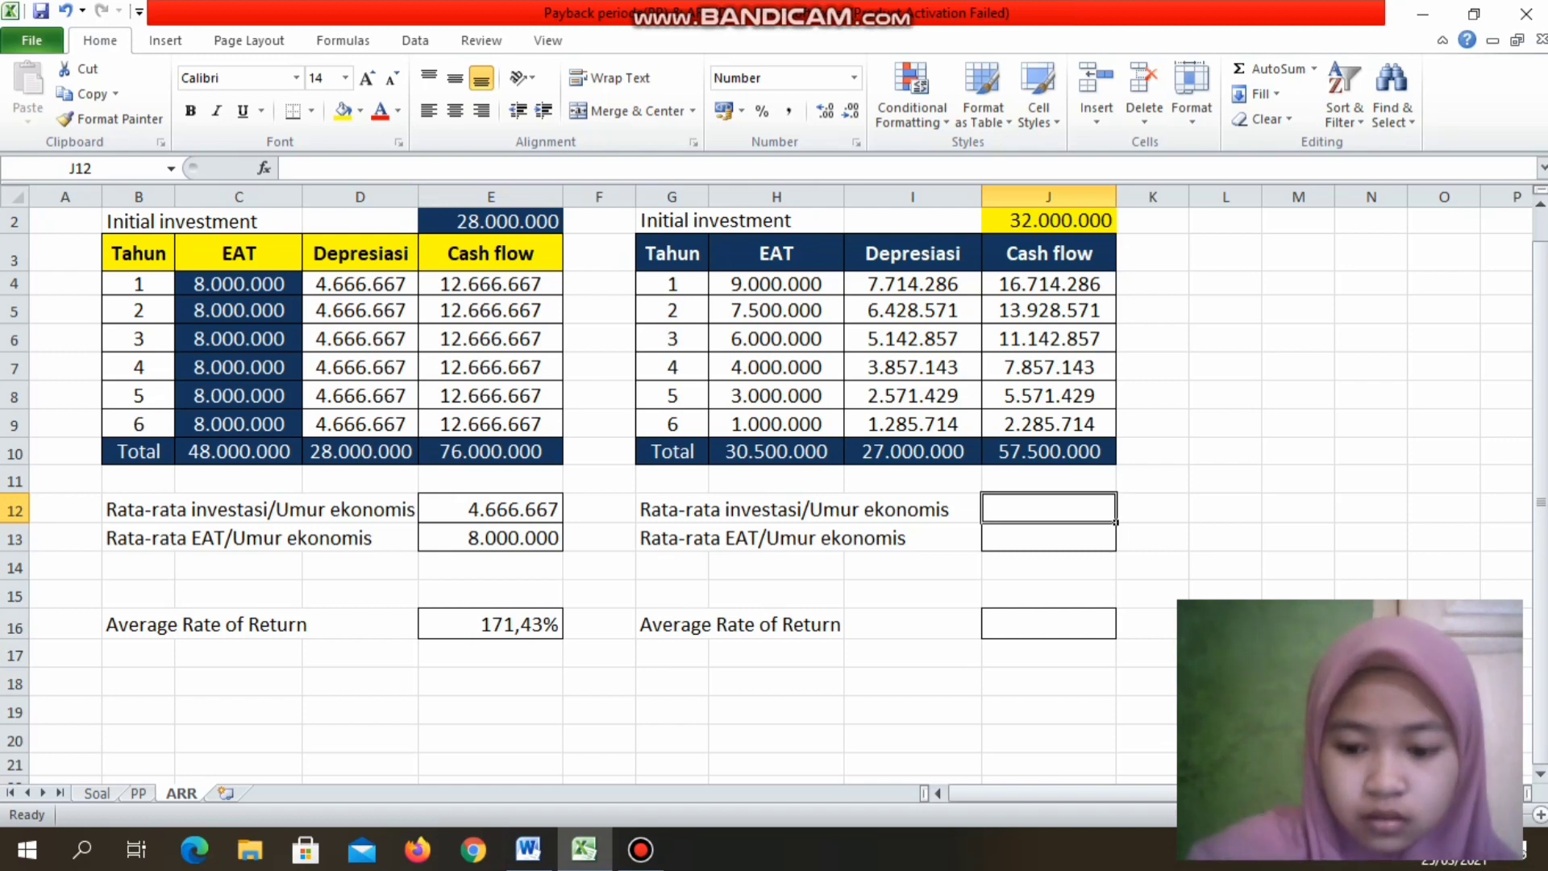
text(=)
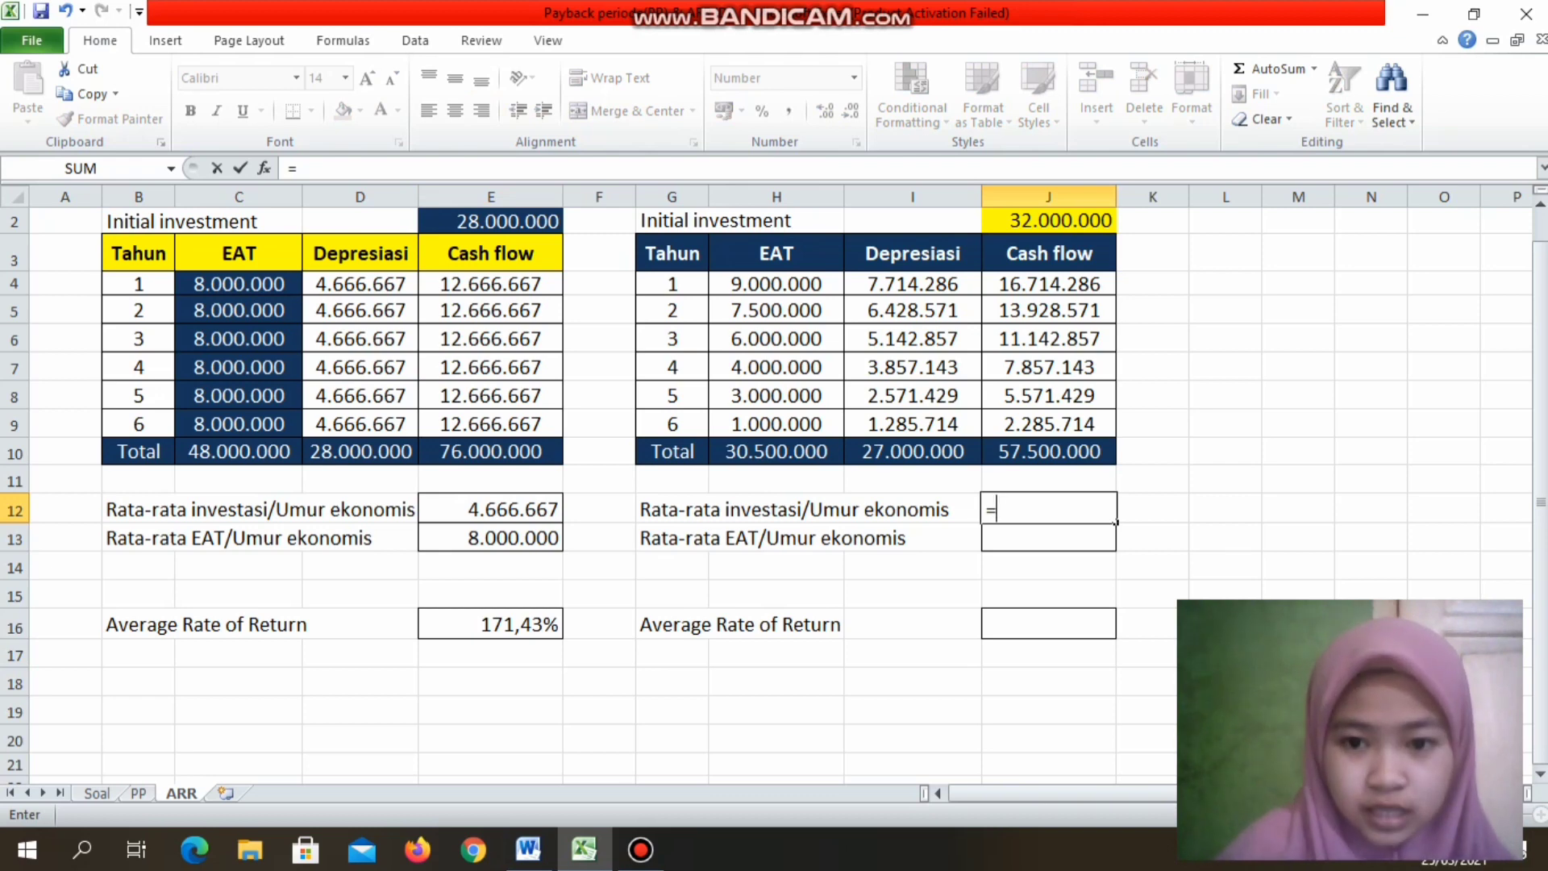
click(1049, 221)
text(/)
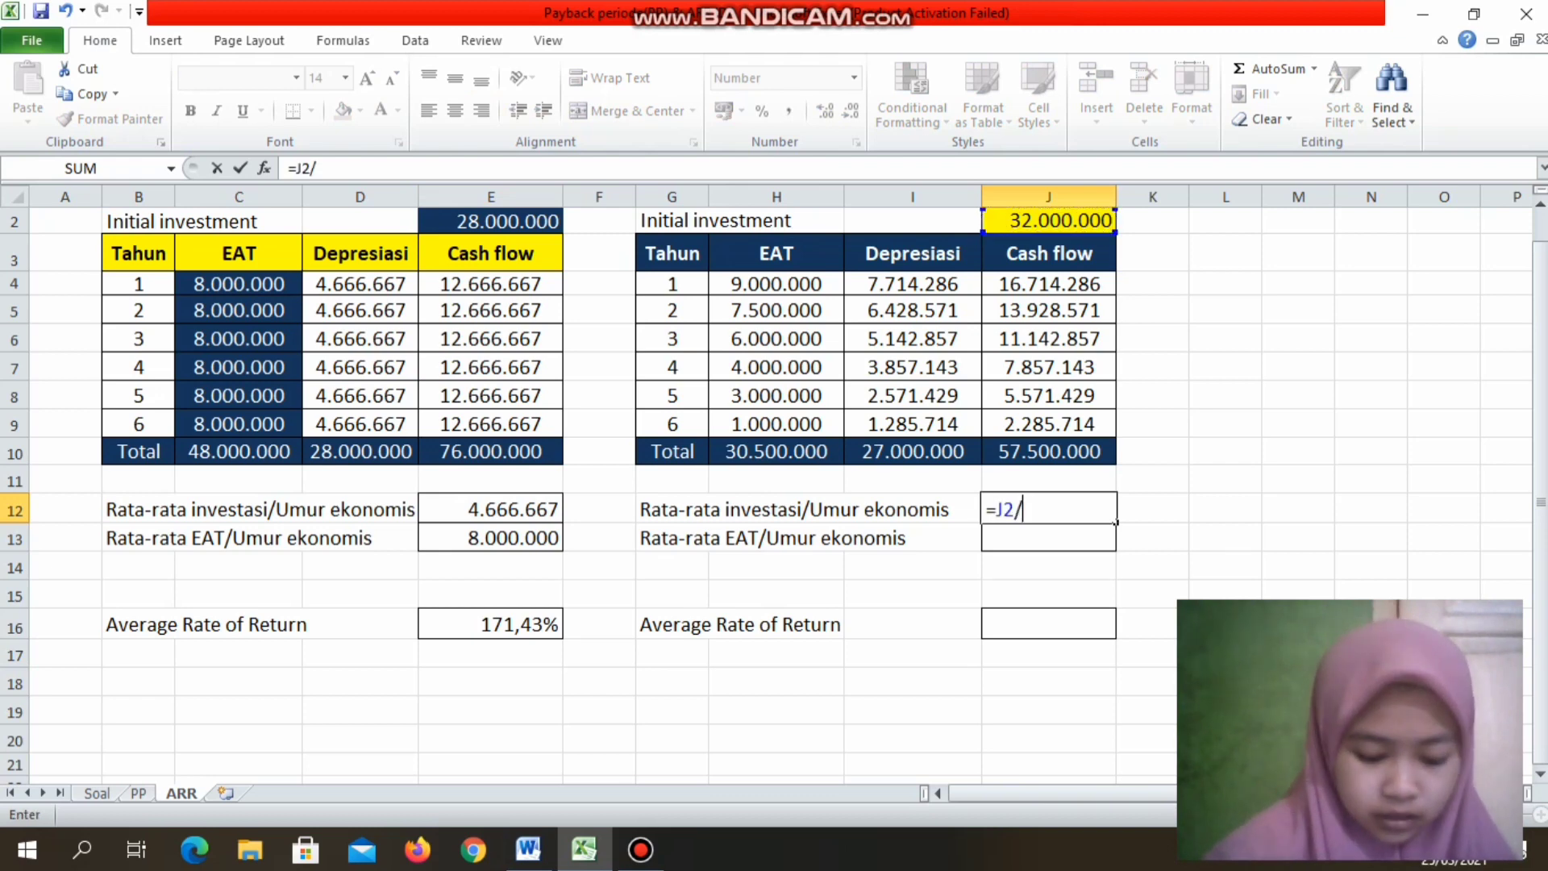
text(G9)
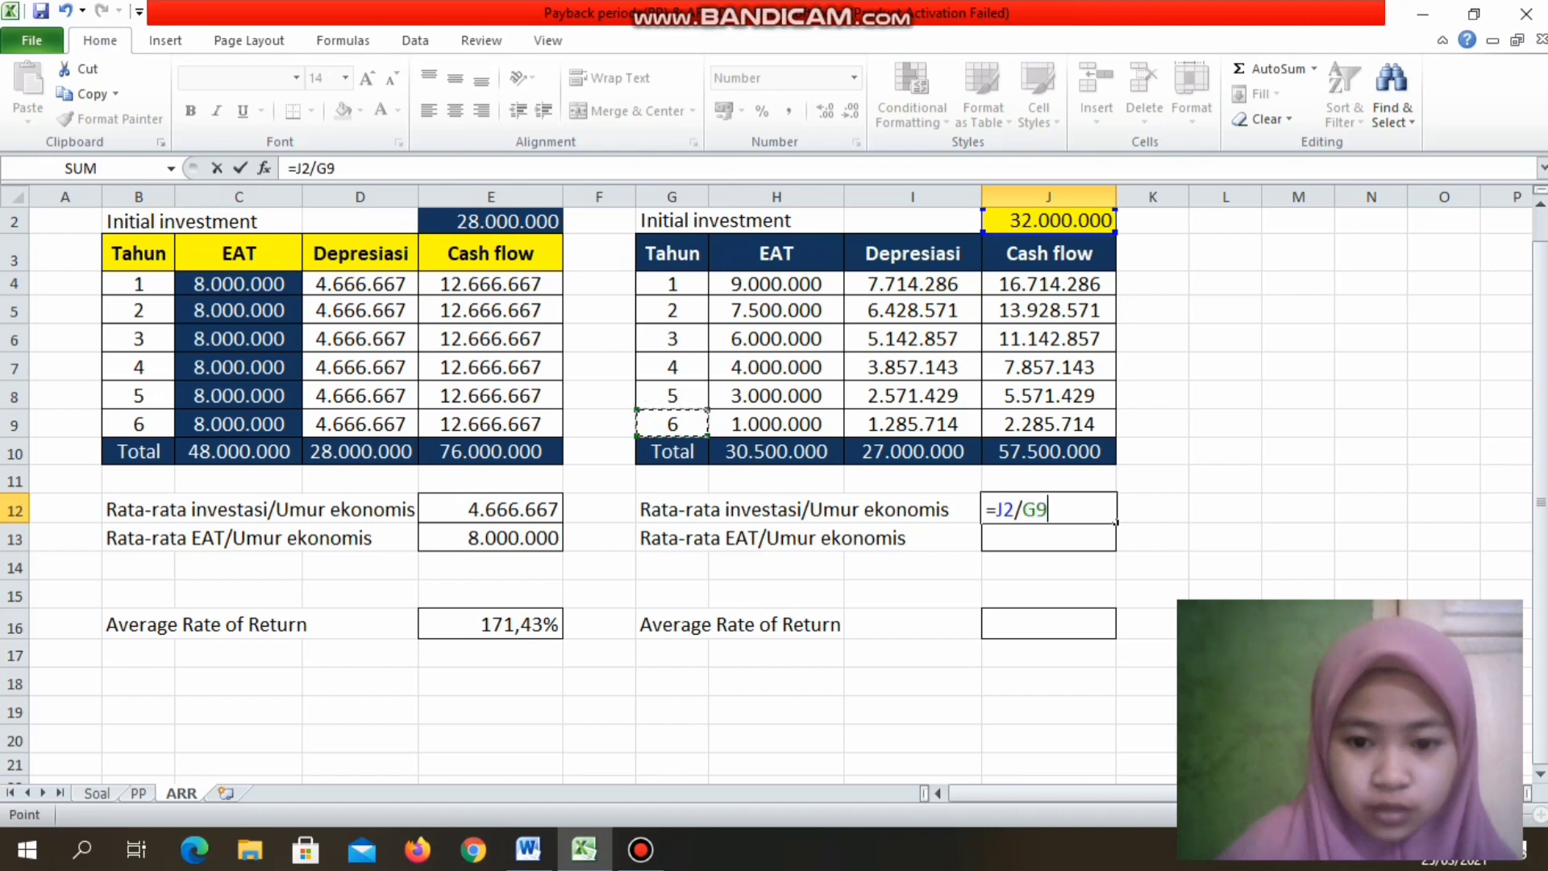
key(Return)
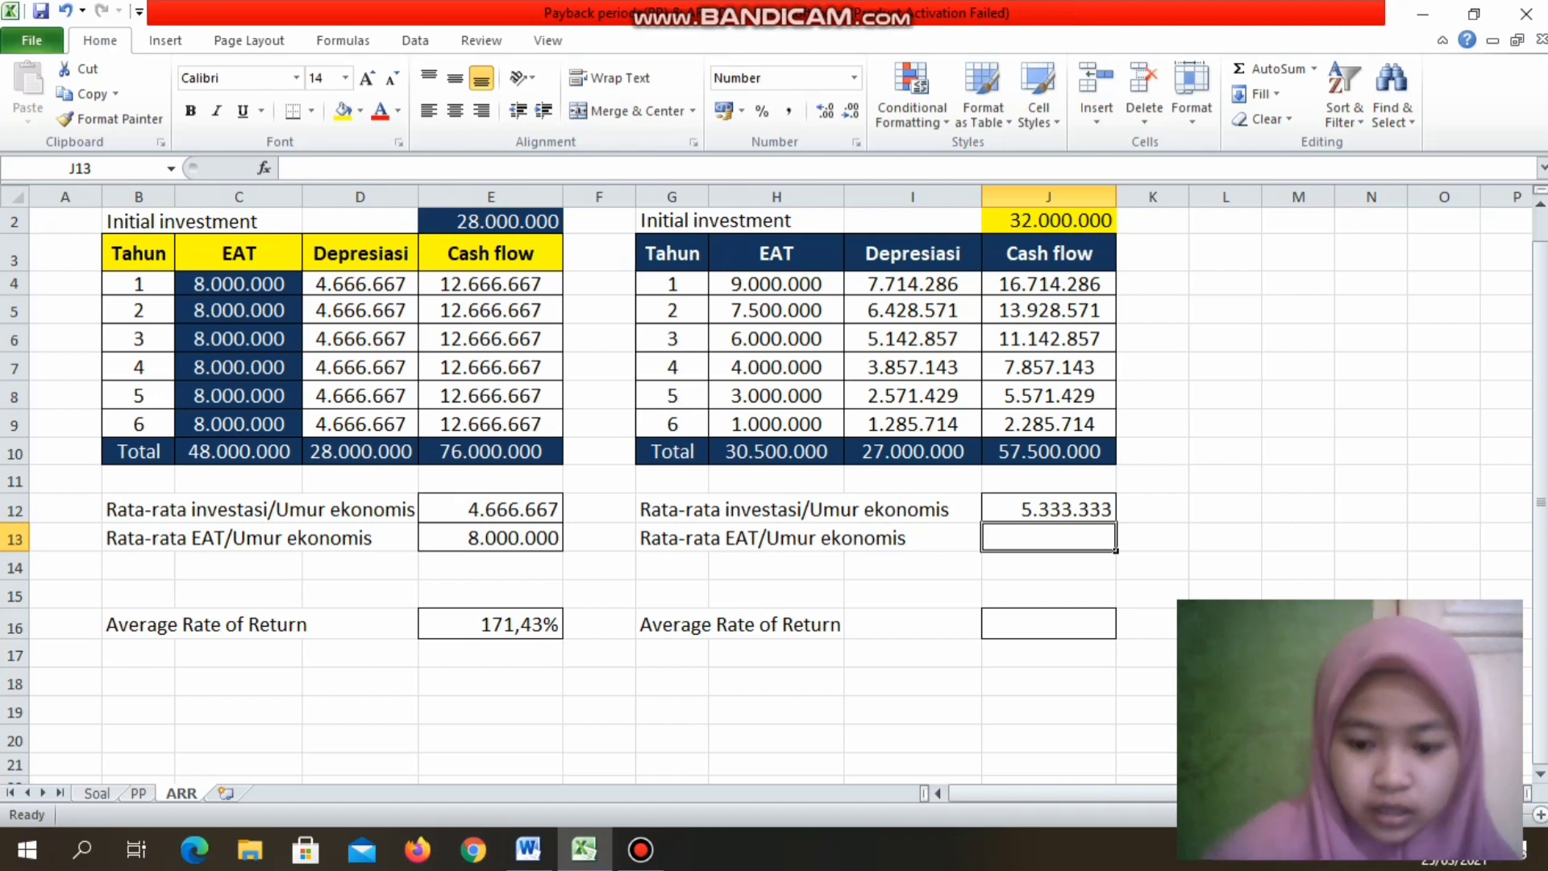
Step: Calculate Mesin B's Rata-rata EAT/Umur ekonomis in J13 as total EAT divided by the economic life, =H10/G9
text(=)
click(776, 451)
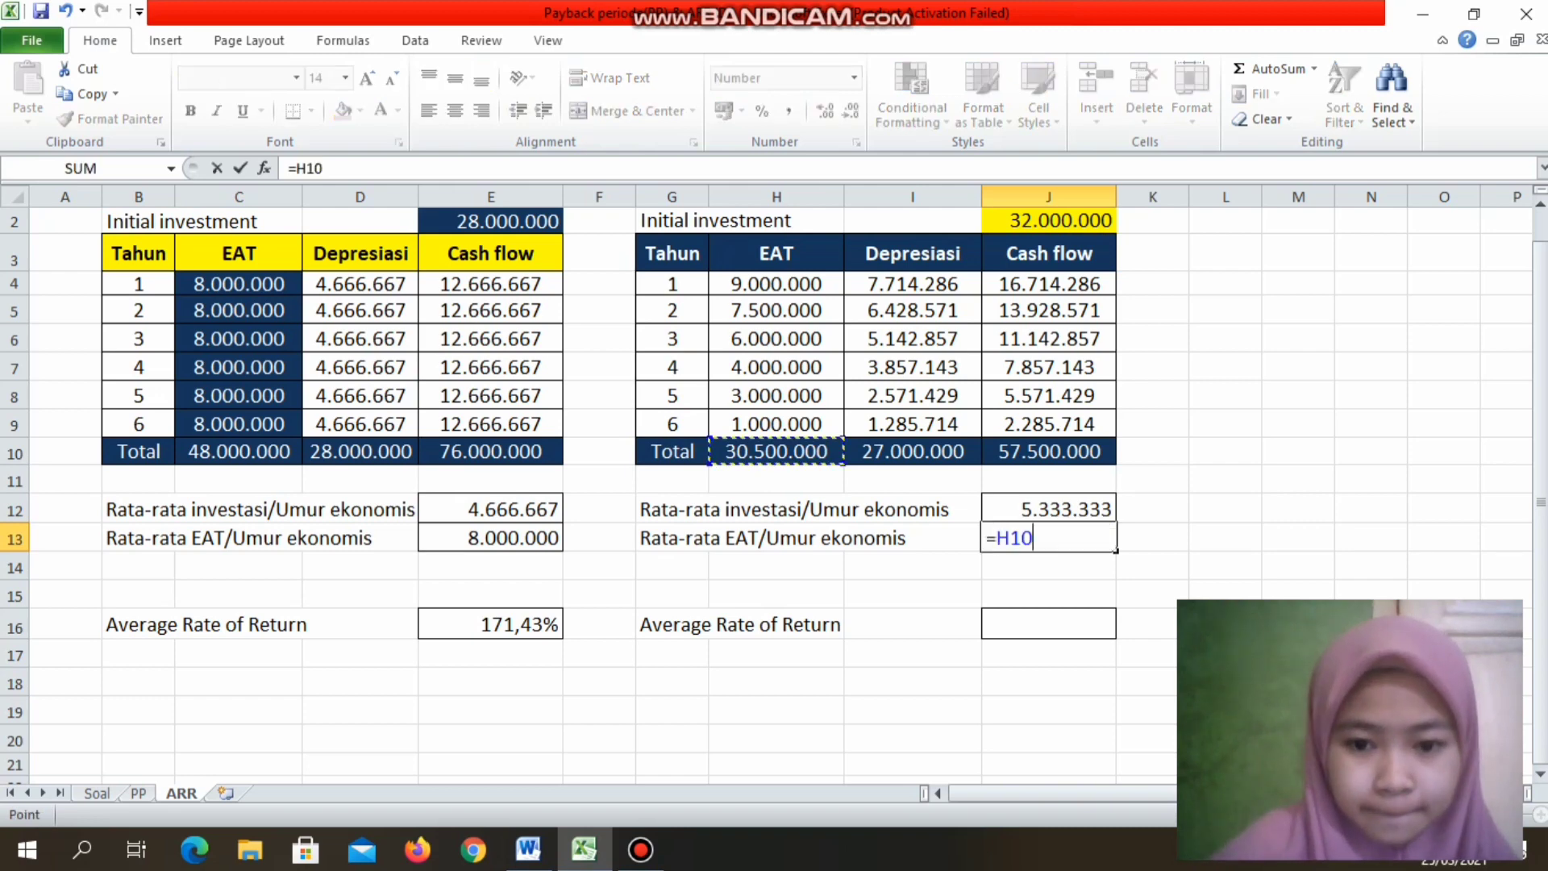
text(/)
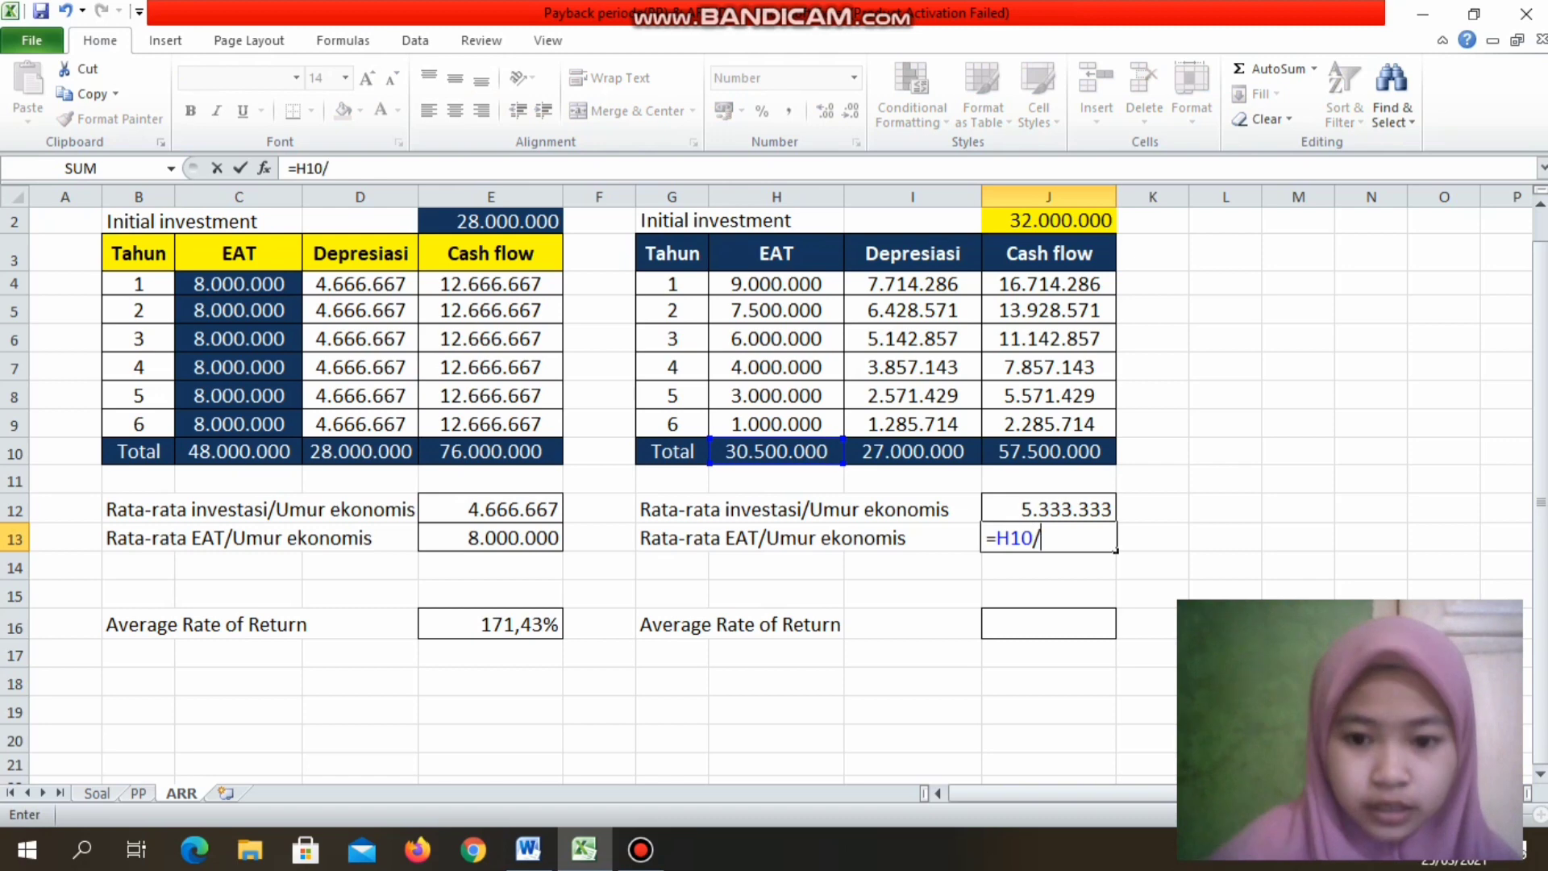
click(673, 423)
key(Return)
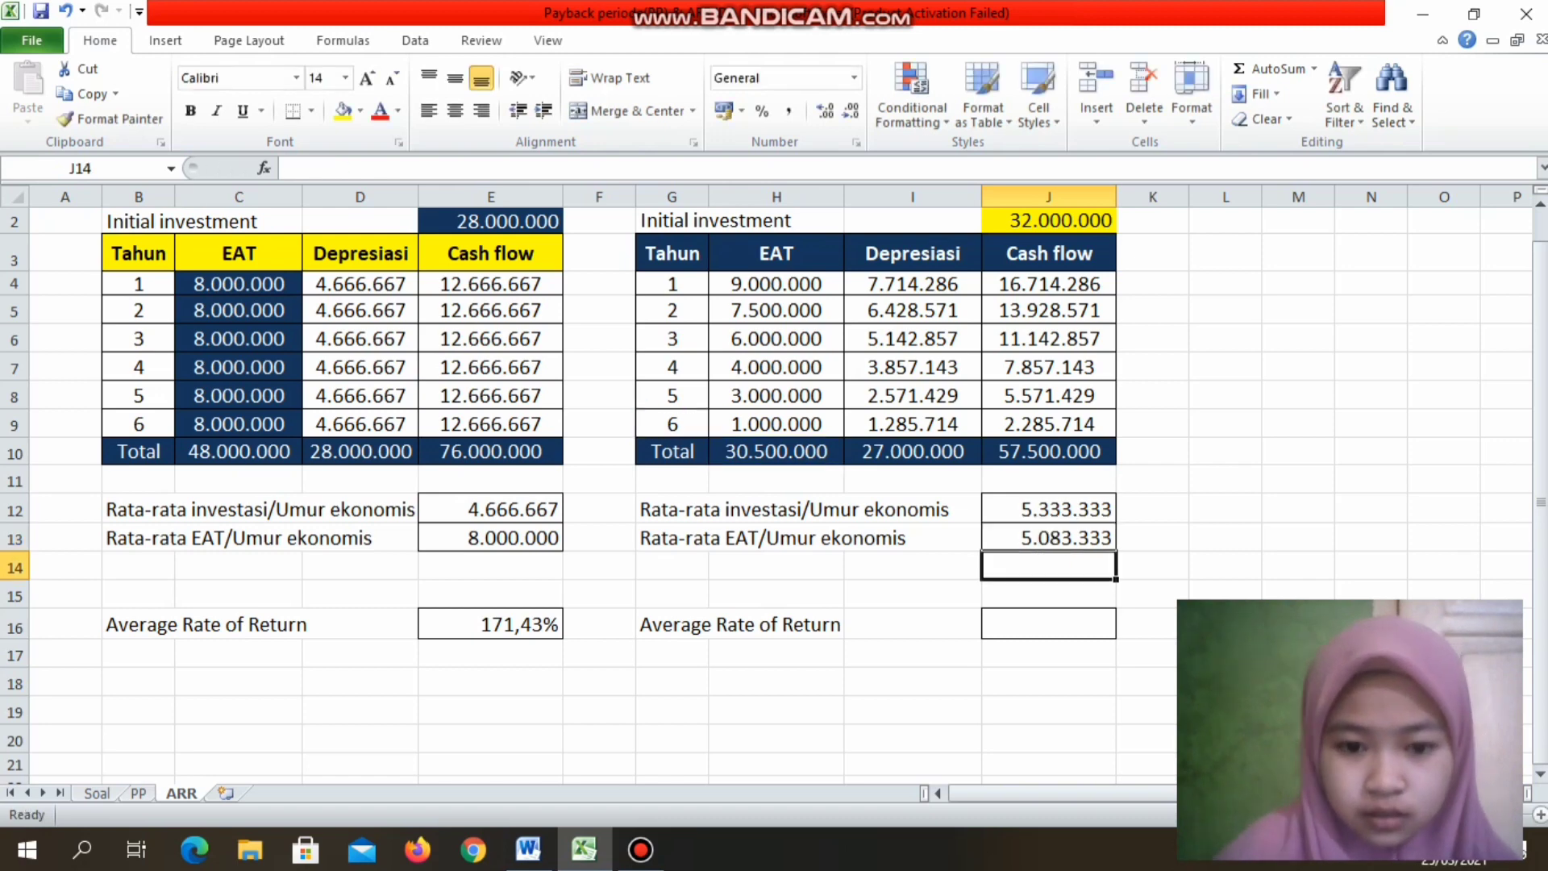
Step: Calculate Mesin B's Average Rate of Return in J16 as average EAT divided by average investment, =J13/J12
click(1049, 624)
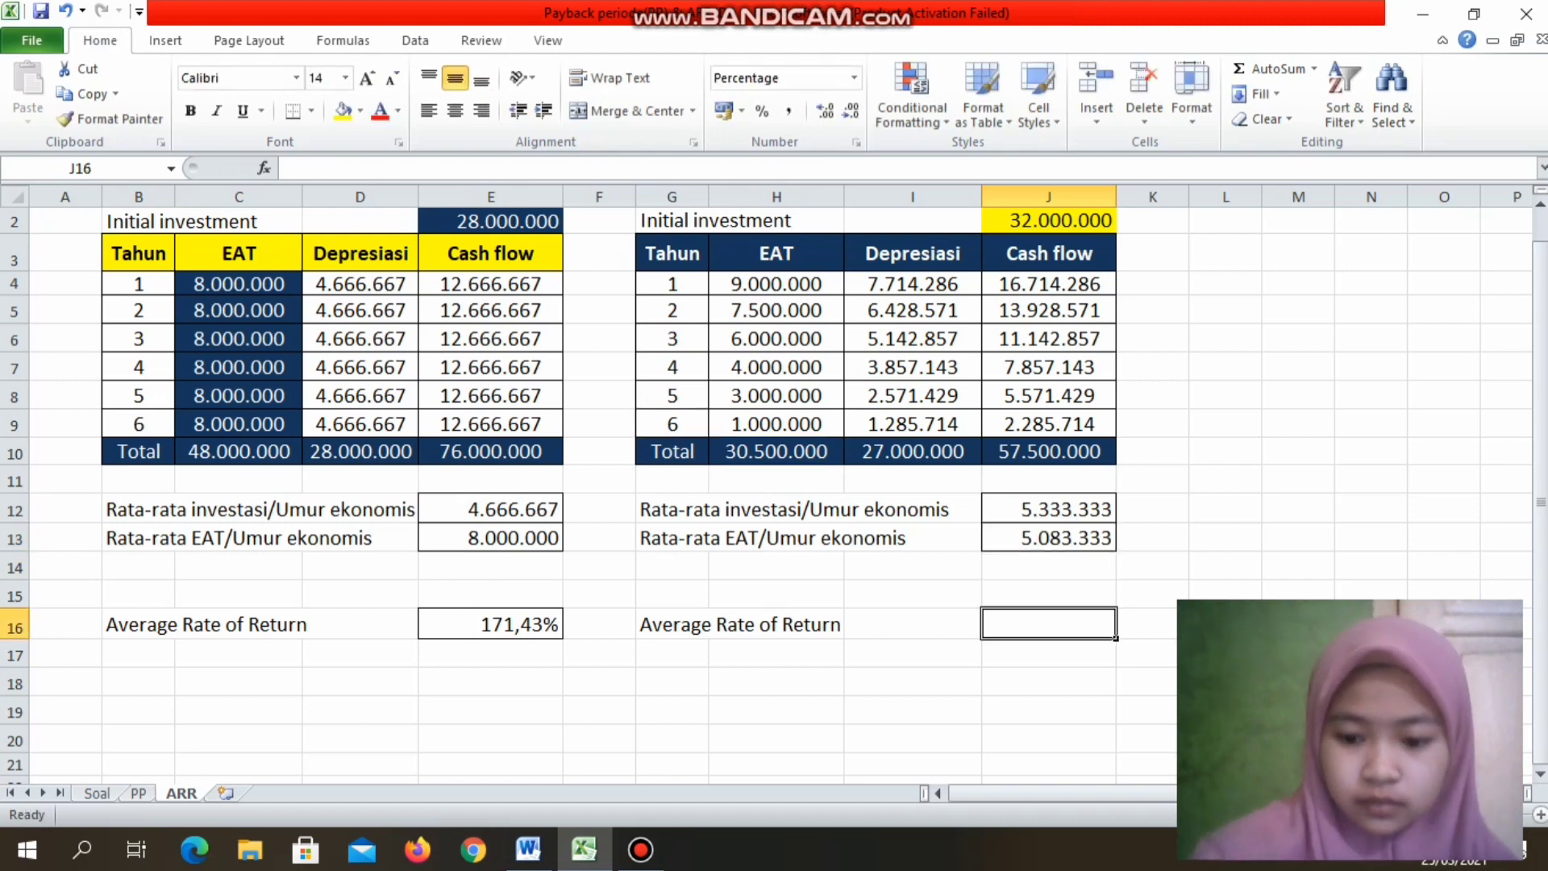
text(=)
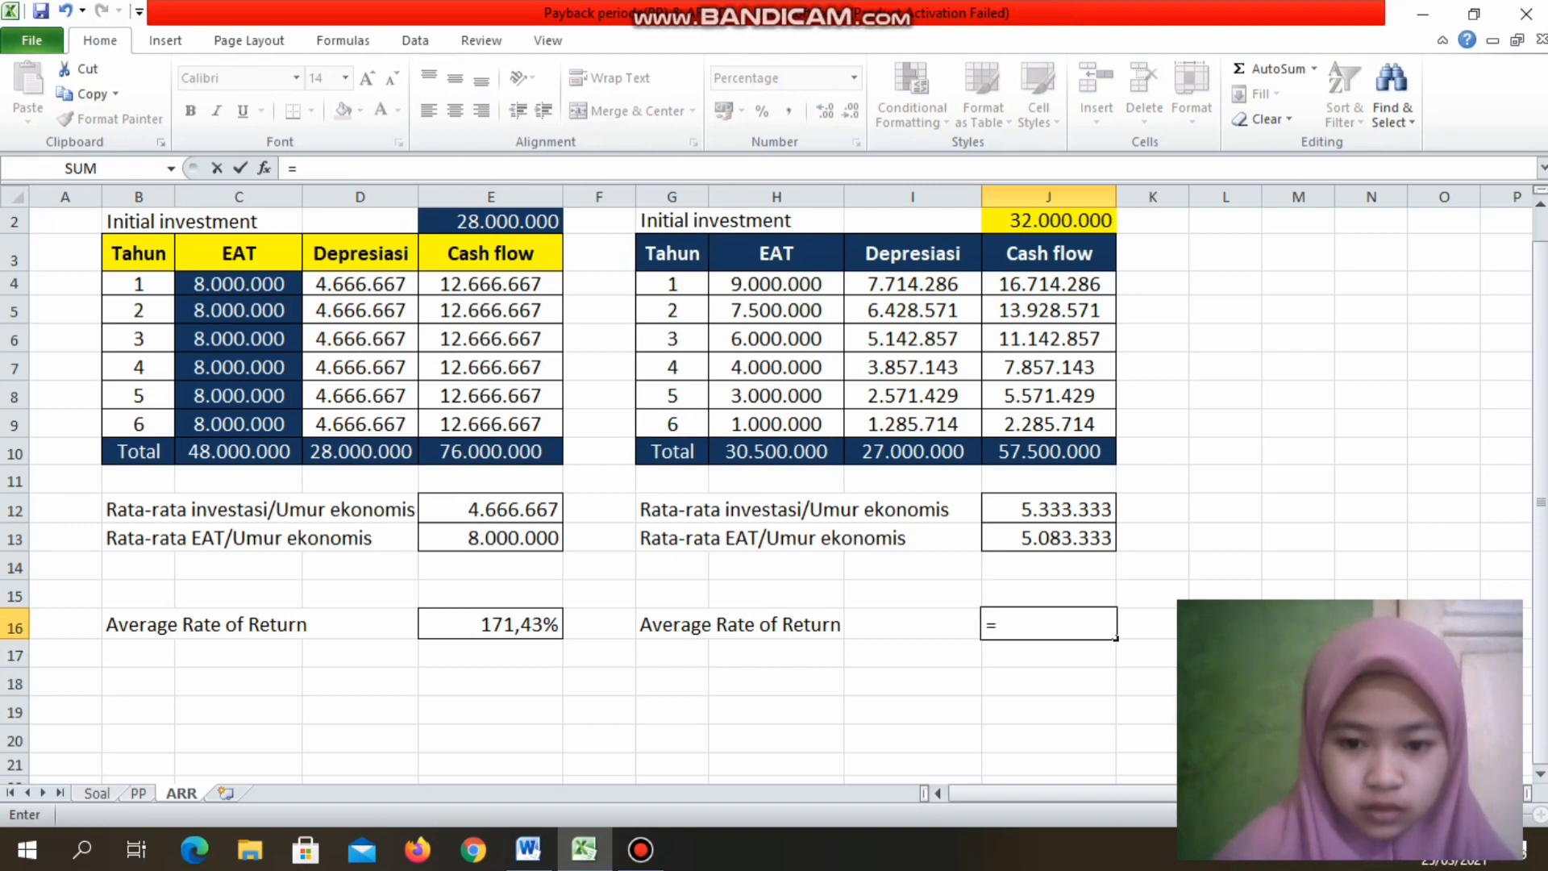
click(1049, 537)
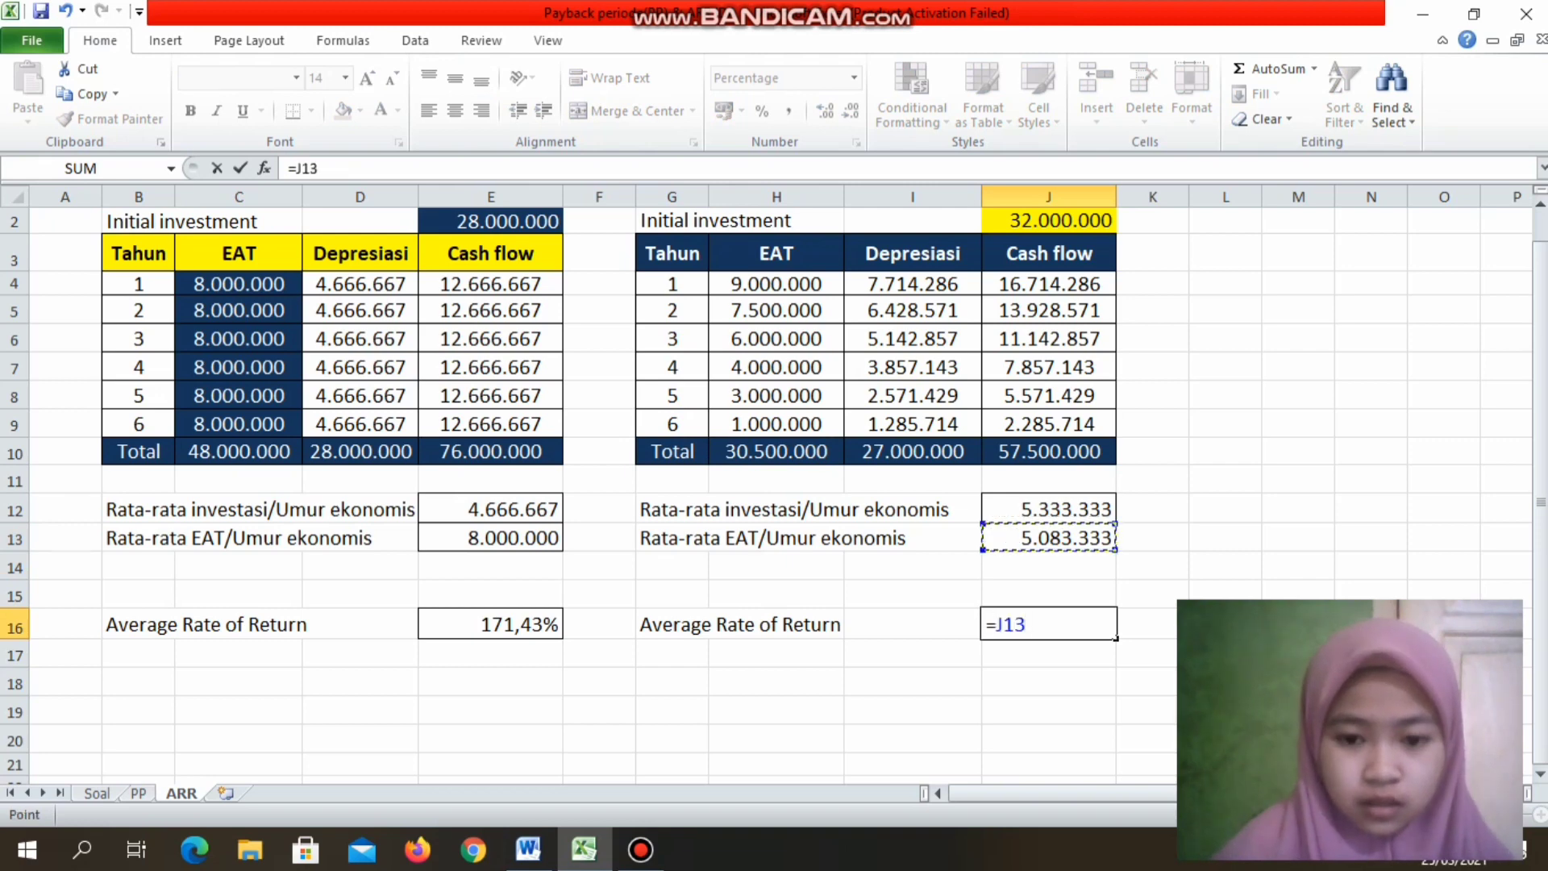
text(/)
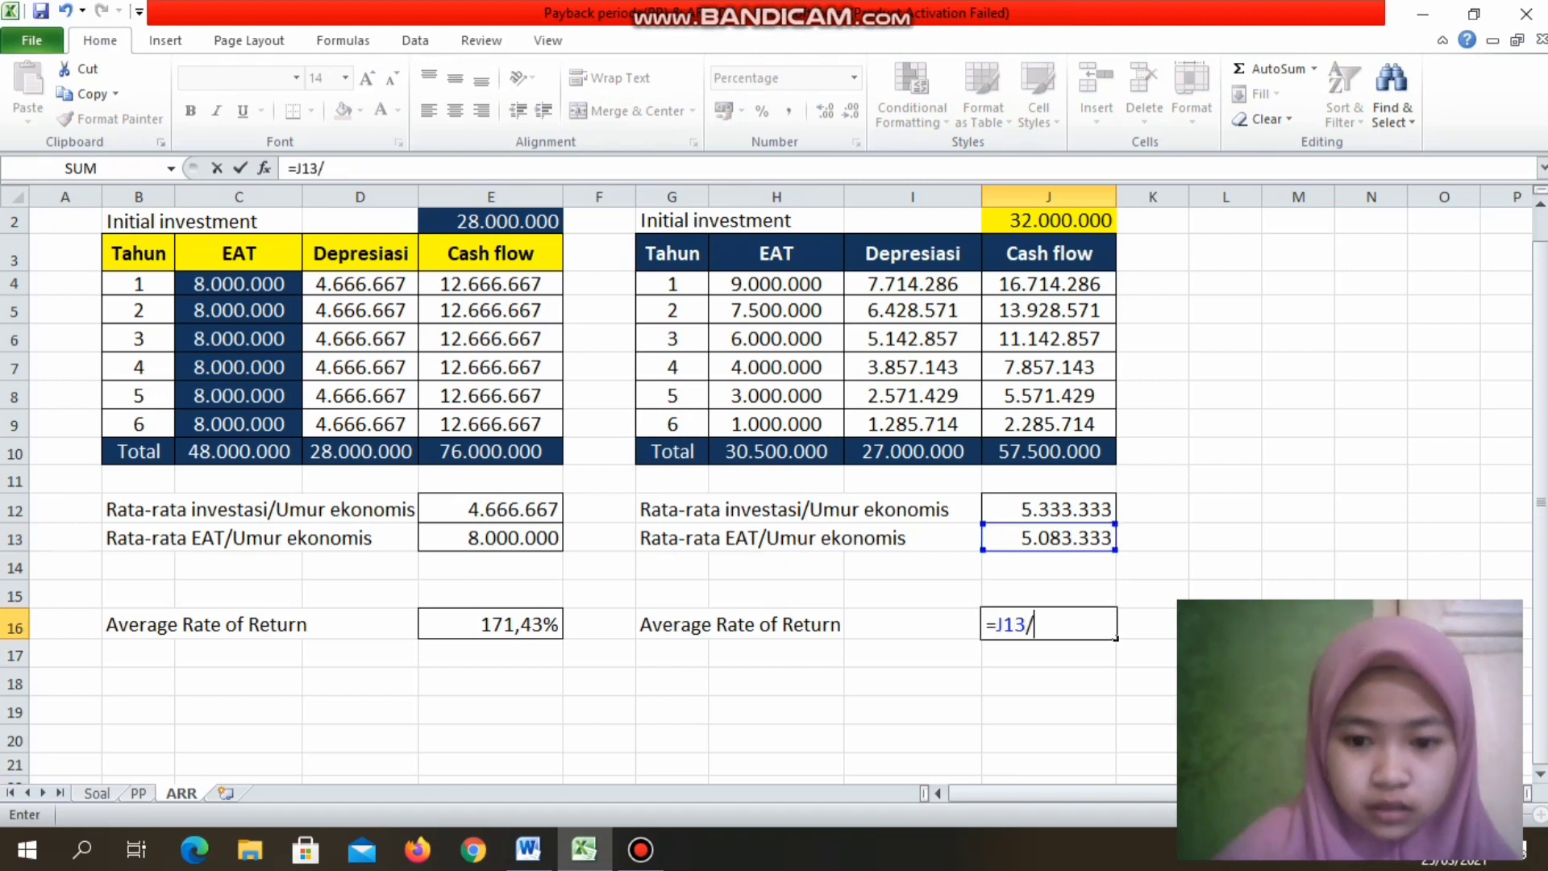
click(1050, 510)
key(Return)
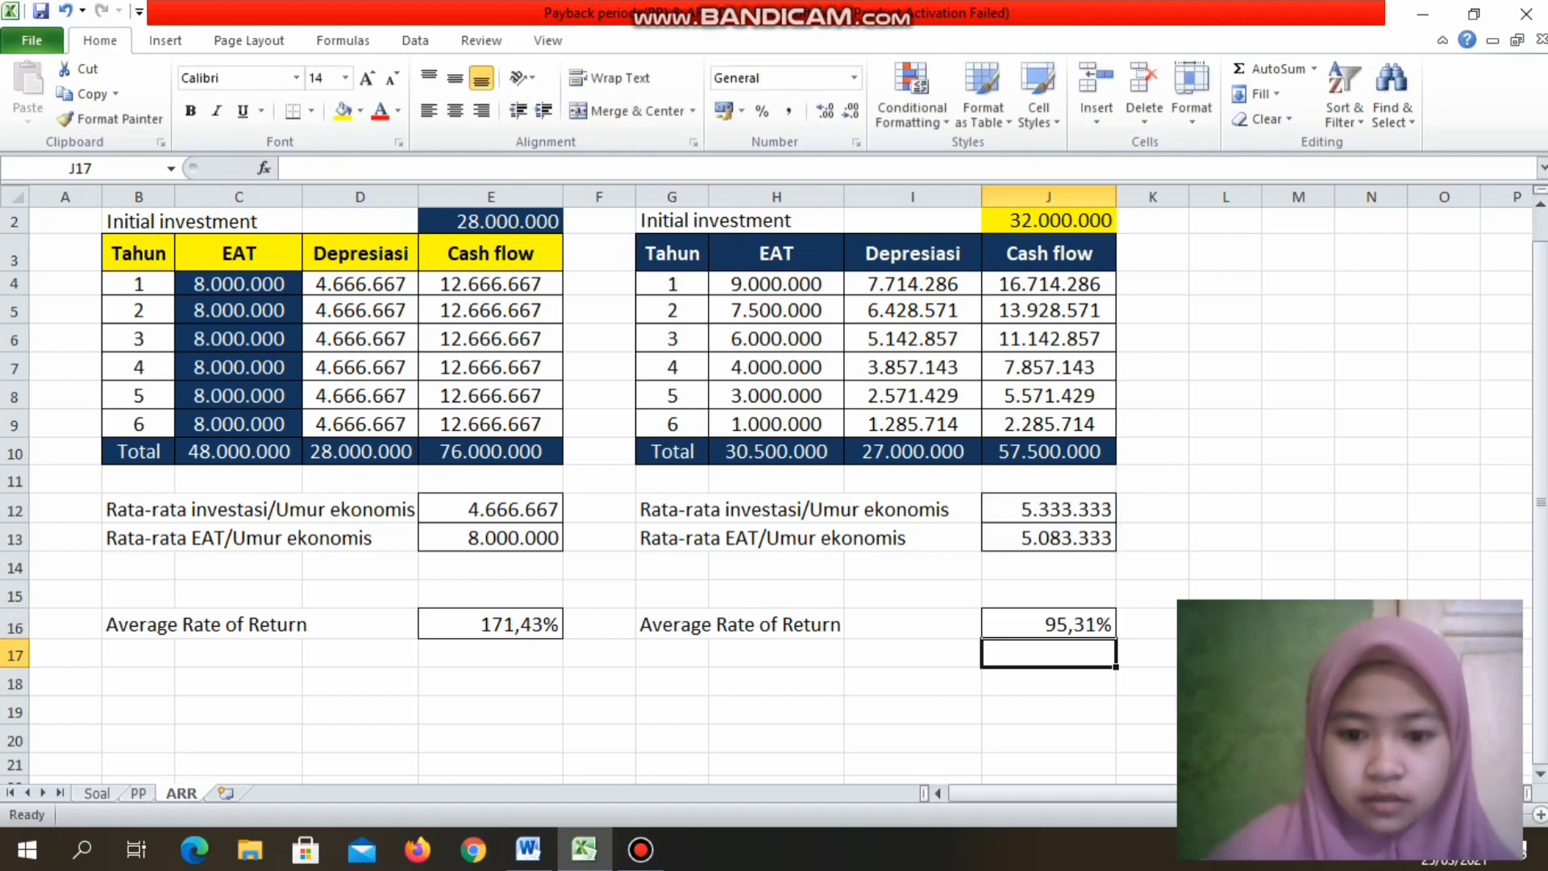